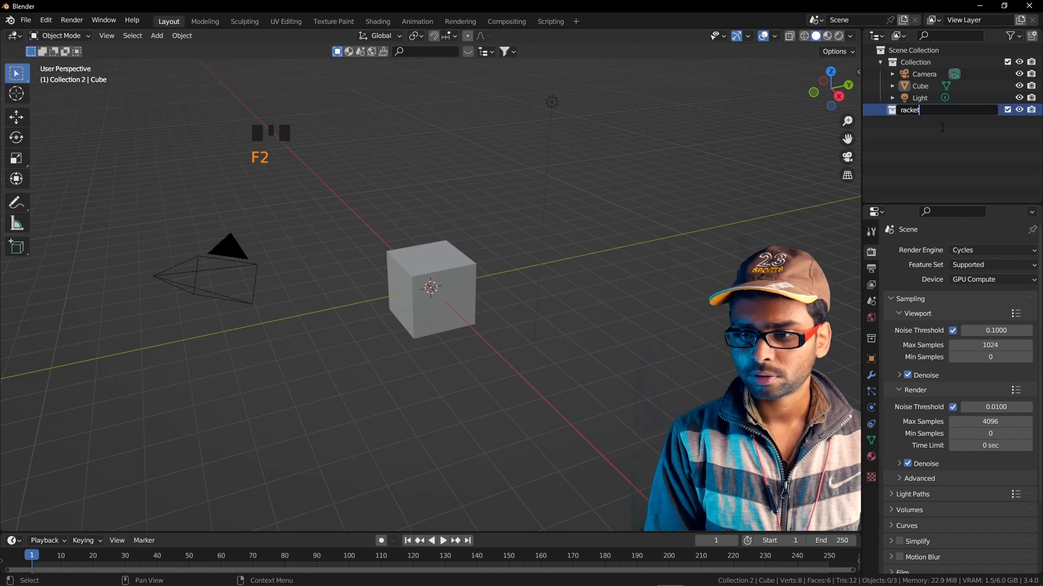
Move the cube into a collection named "racket" and exclude the default Collection from the view layer
key(Return)
drag(923, 88, 921, 113)
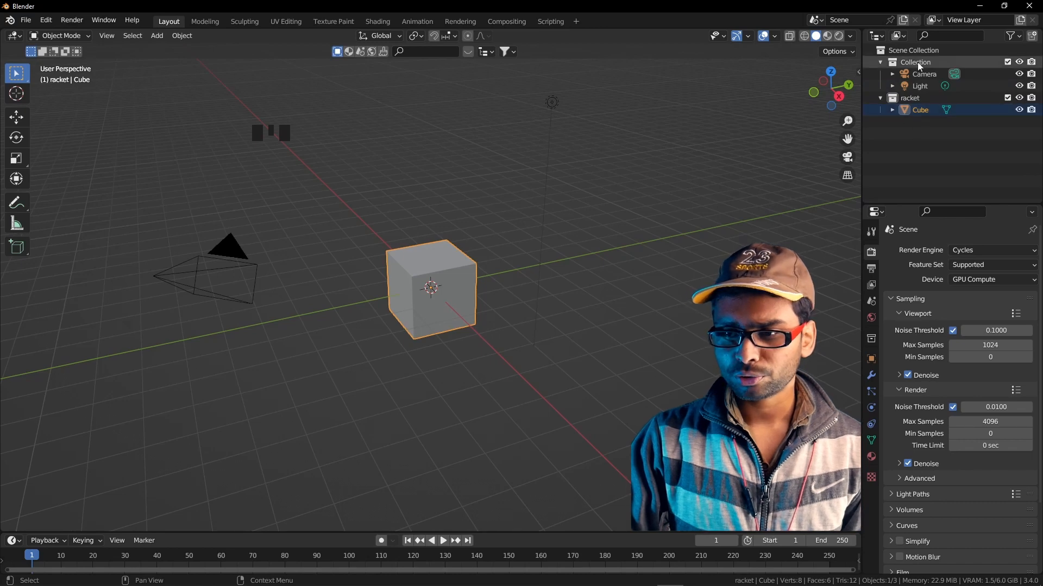
click(1008, 61)
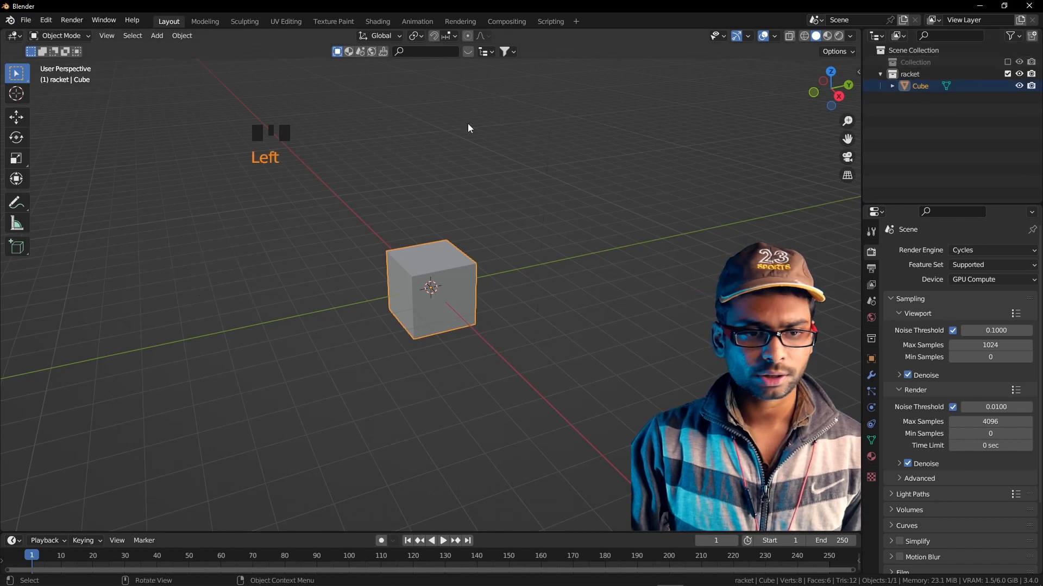
Add the badminton racket picture as a reference image aligned to the front view
key(KP_1)
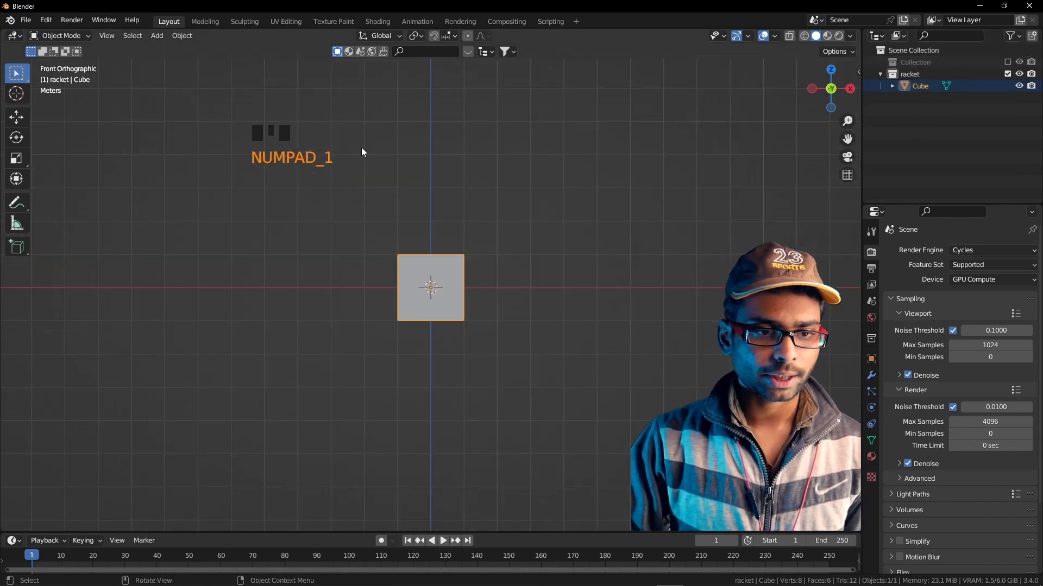
click(154, 36)
mouse_move(184, 180)
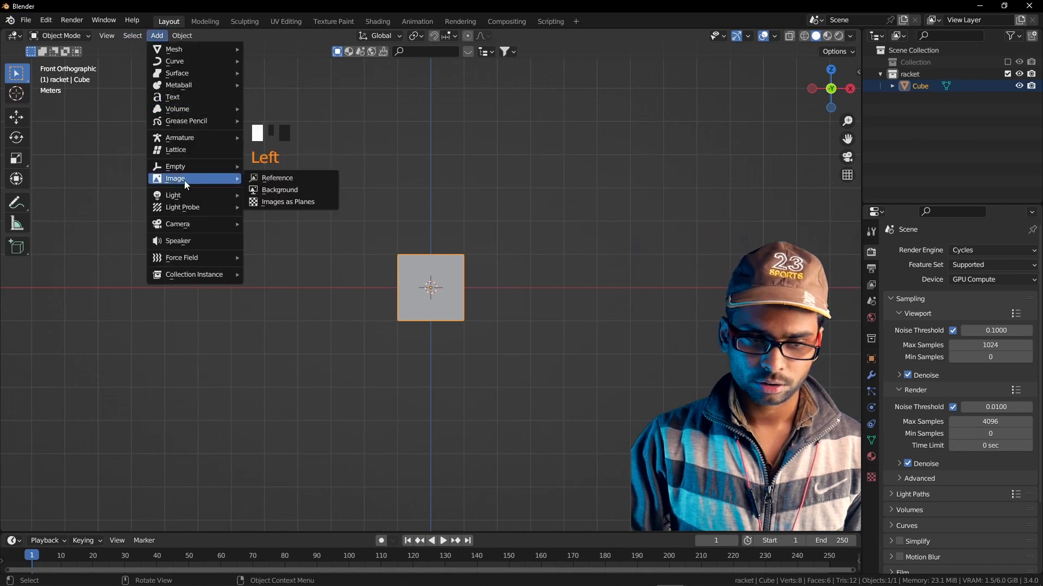
click(285, 178)
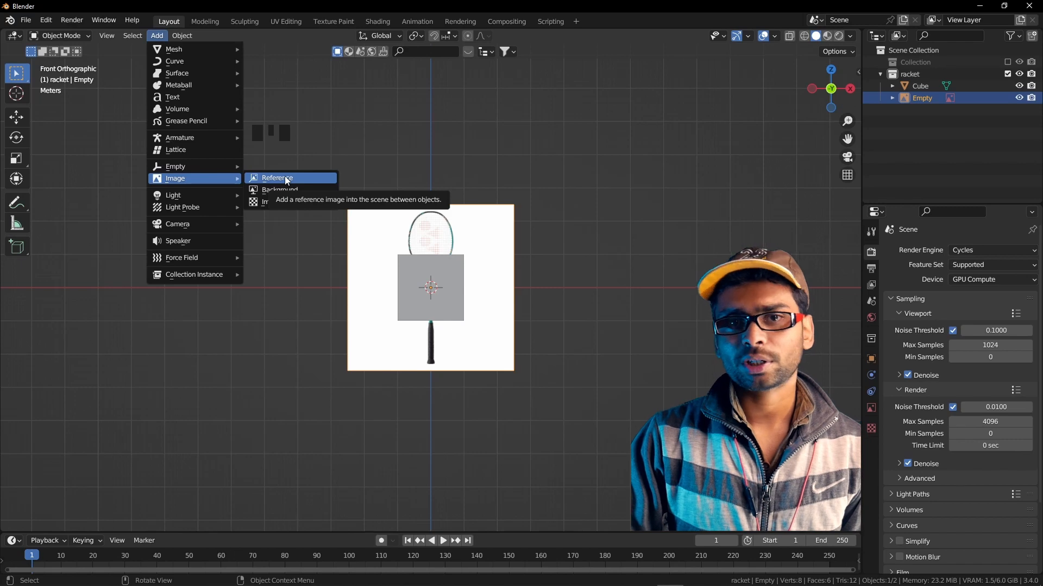
Scale the cube down uniformly to a small block in front of the racket shaft
click(451, 288)
scroll(451, 288, up, 3)
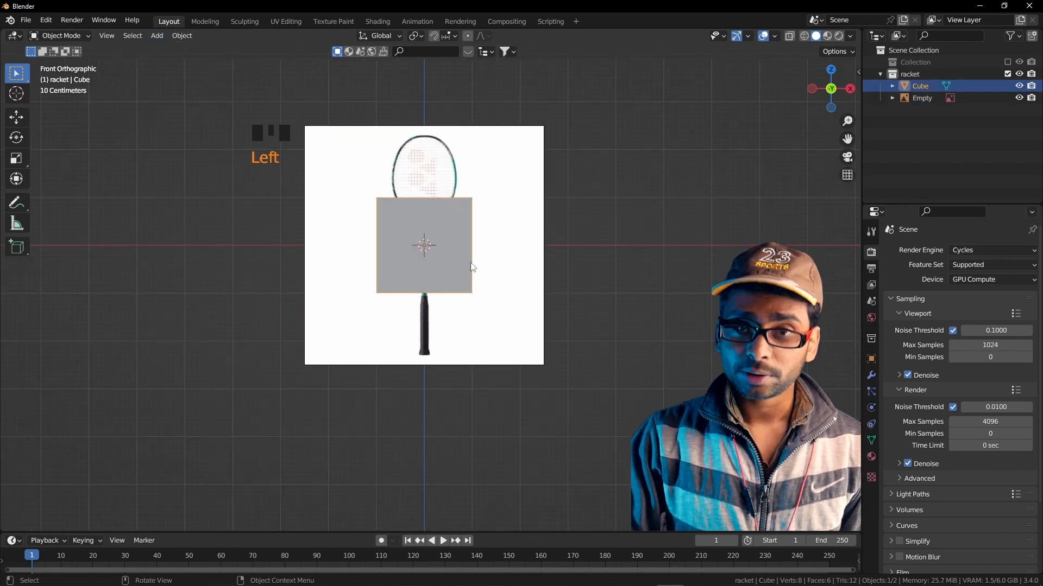
shift+middle_drag(435, 272, 418, 261)
key(s)
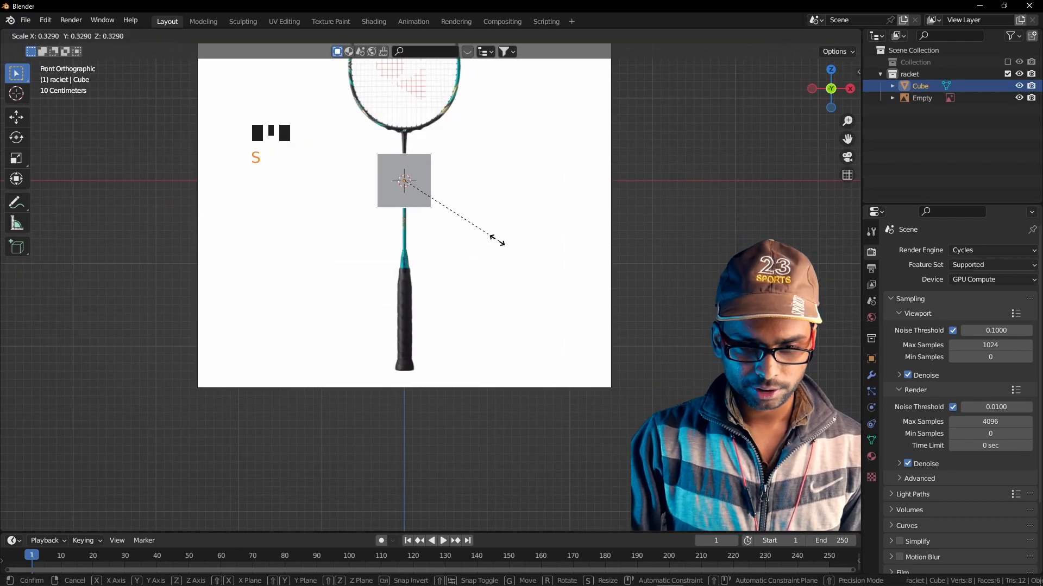
click(454, 217)
Move the cube down along Z onto the middle of the racket's grip
key(g)
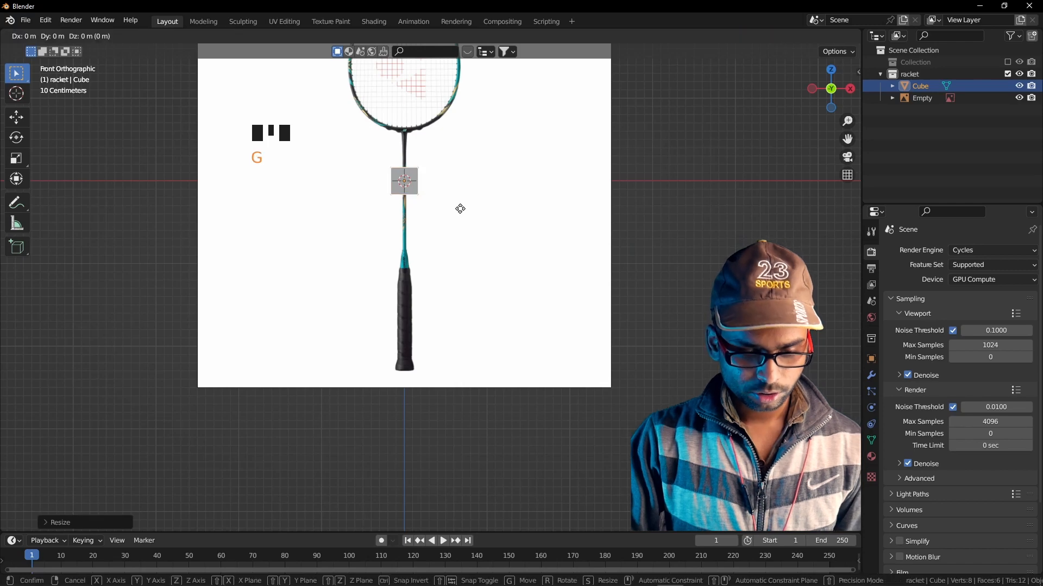
key(z)
click(577, 372)
scroll(577, 372, up, 6)
shift+middle_drag(577, 372, 583, 330)
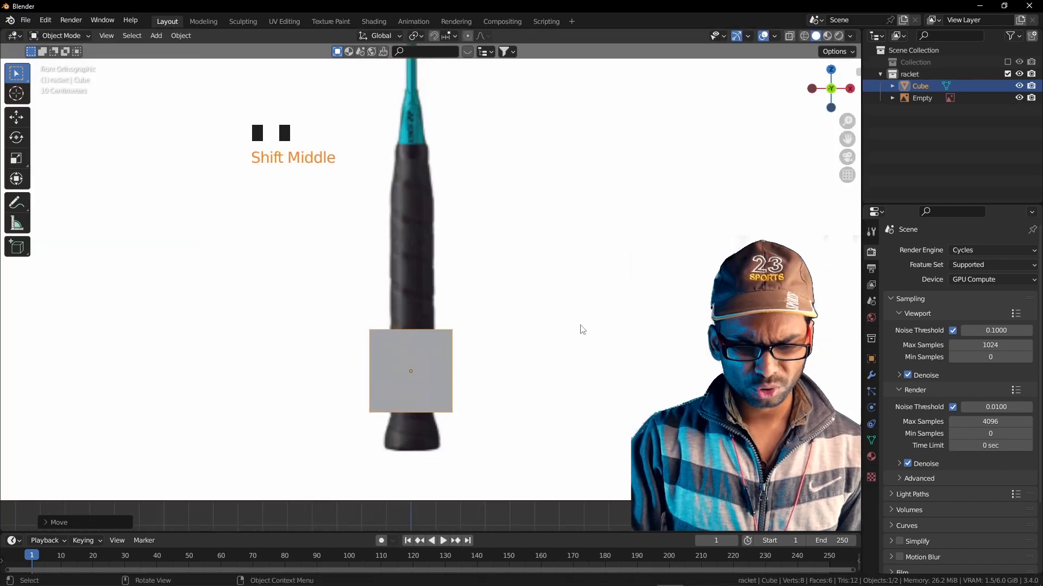
key(g)
click(566, 342)
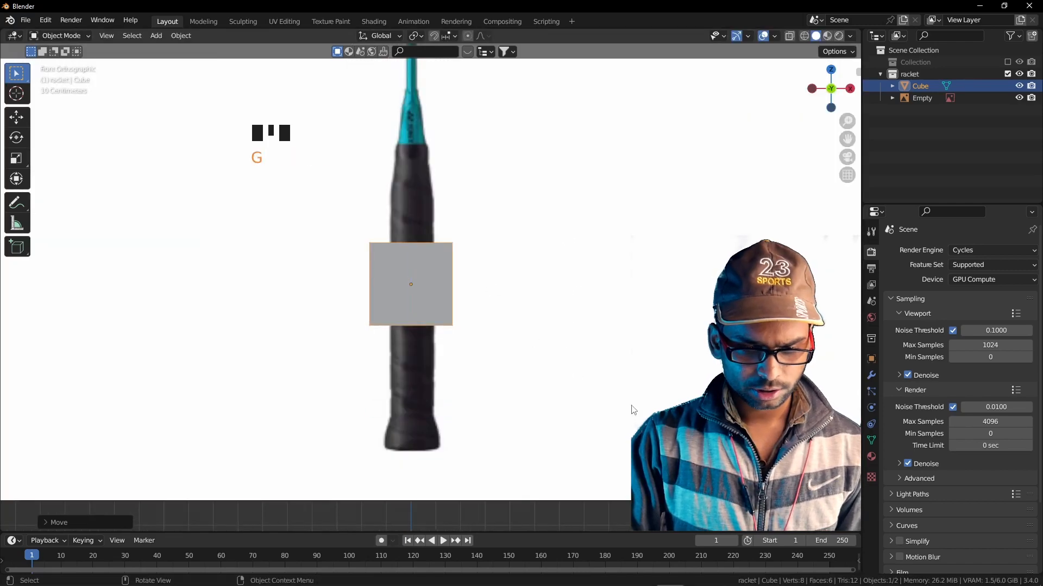
Scale the cube to the width of the grip and stretch it along Z over most of the grip's length
key(s)
click(539, 336)
key(s)
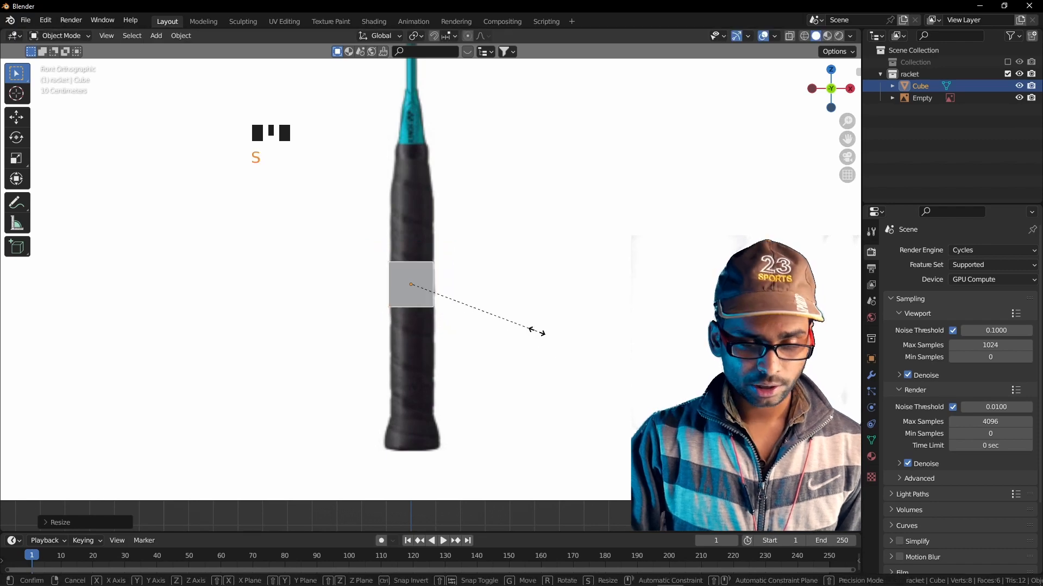
key(z)
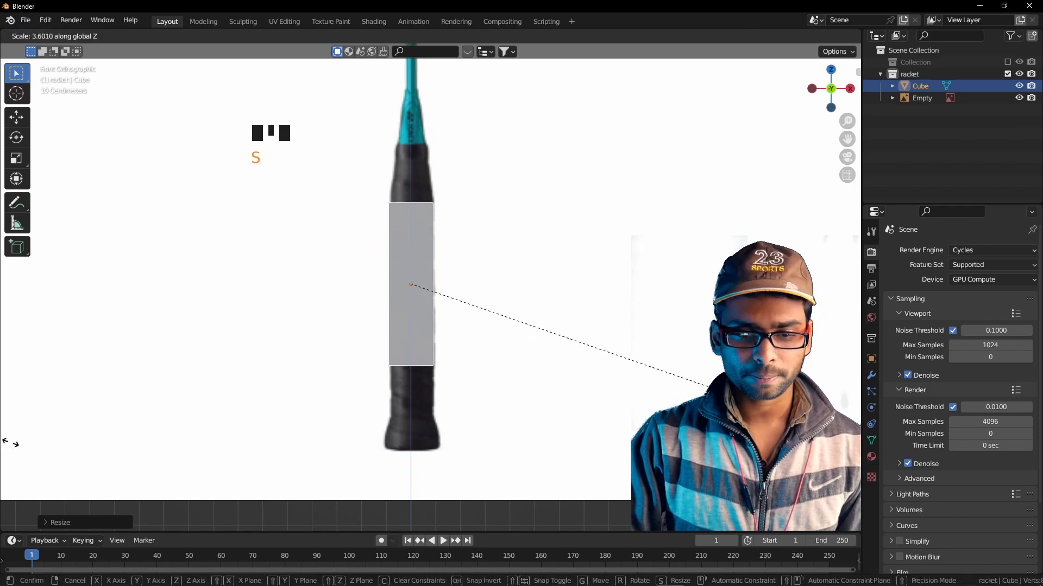
click(380, 409)
Adjust the block's Z position and Z scale so its lower end meets the start of the grip's flared base
key(g)
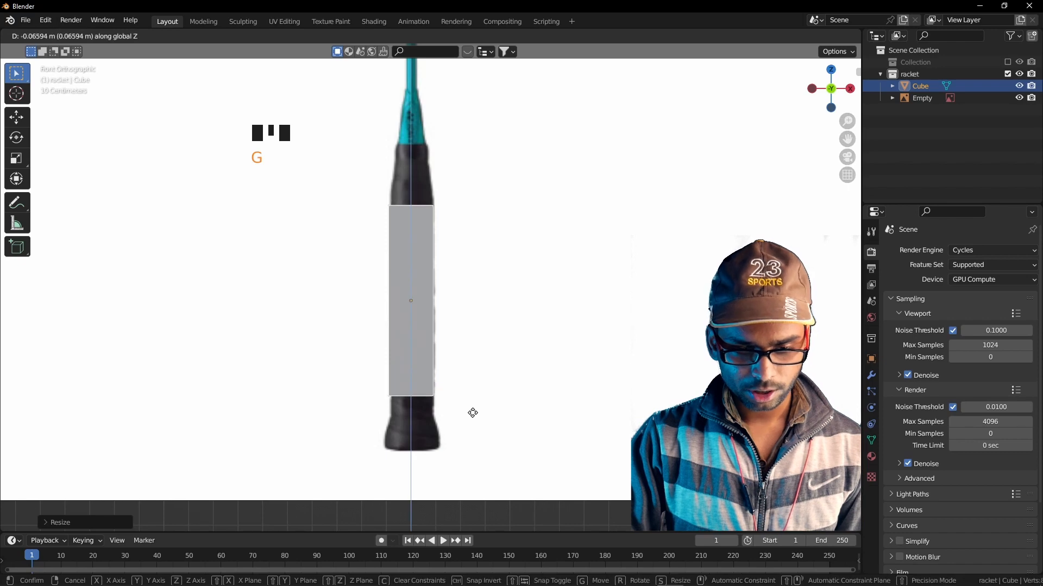
click(472, 412)
key(s)
key(z)
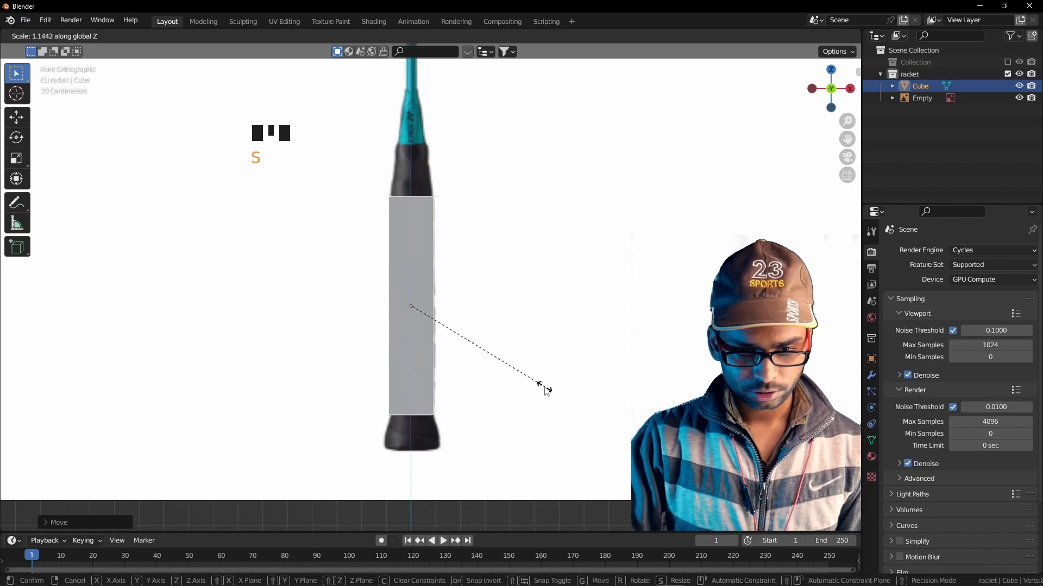
click(545, 391)
key(g)
key(z)
click(563, 395)
key(s)
key(z)
click(540, 392)
Set up mesh editing of the grip block with edge selection and wireframe shading
key(Tab)
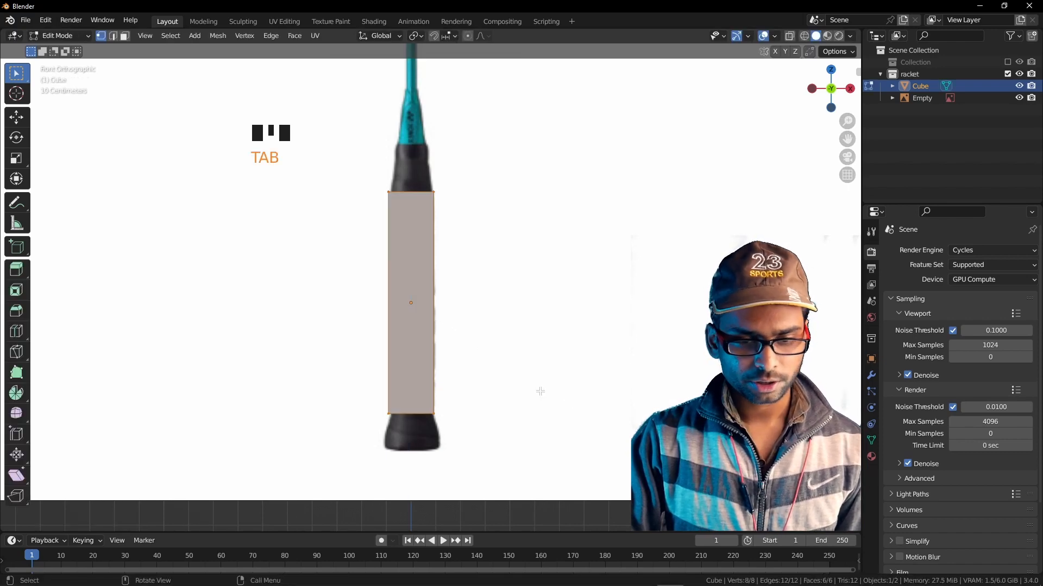
shift+middle_drag(541, 394, 532, 366)
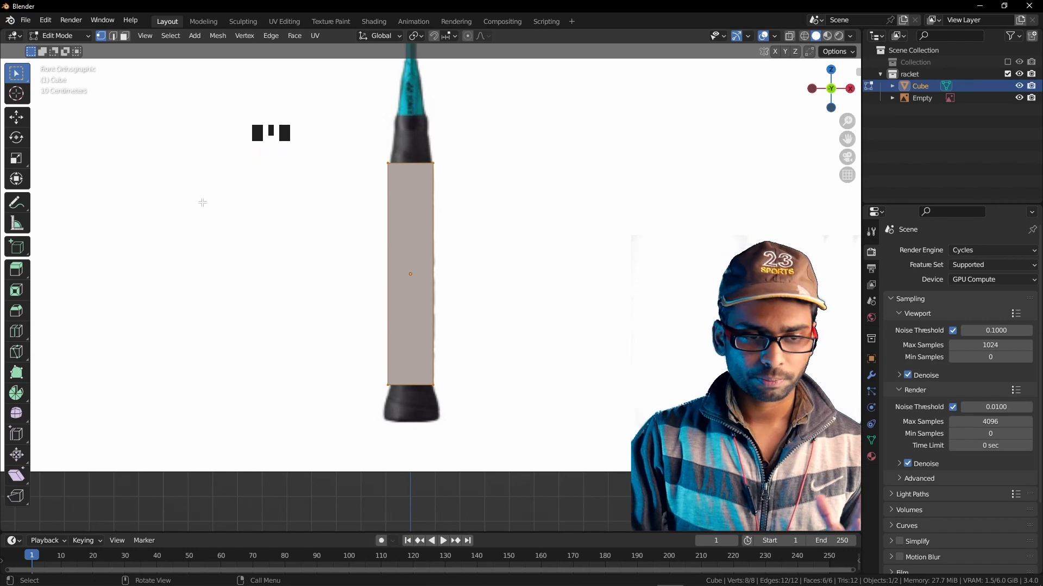
click(113, 35)
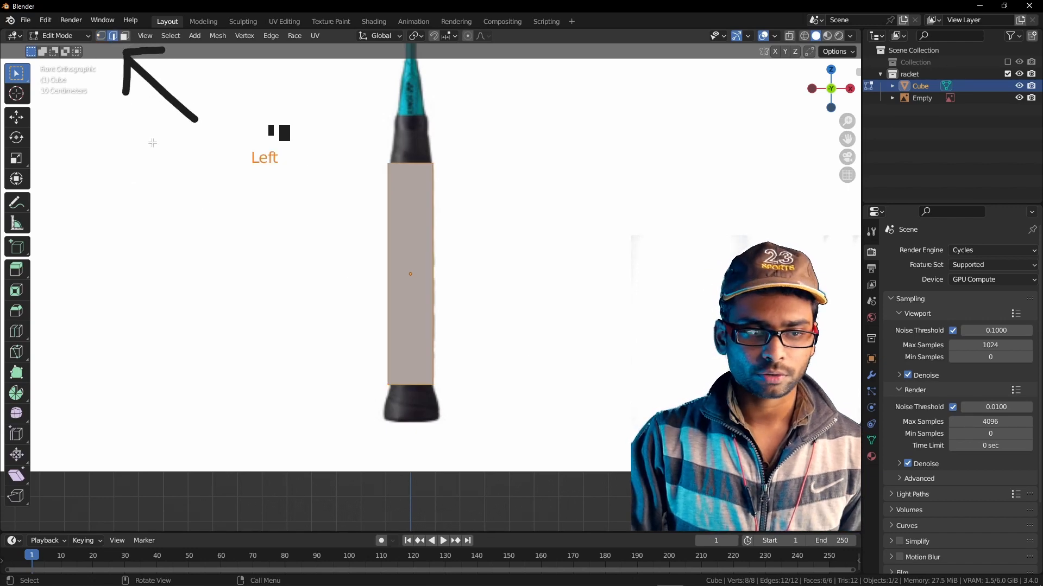
shift+scroll(483, 343, up, 2)
key(z)
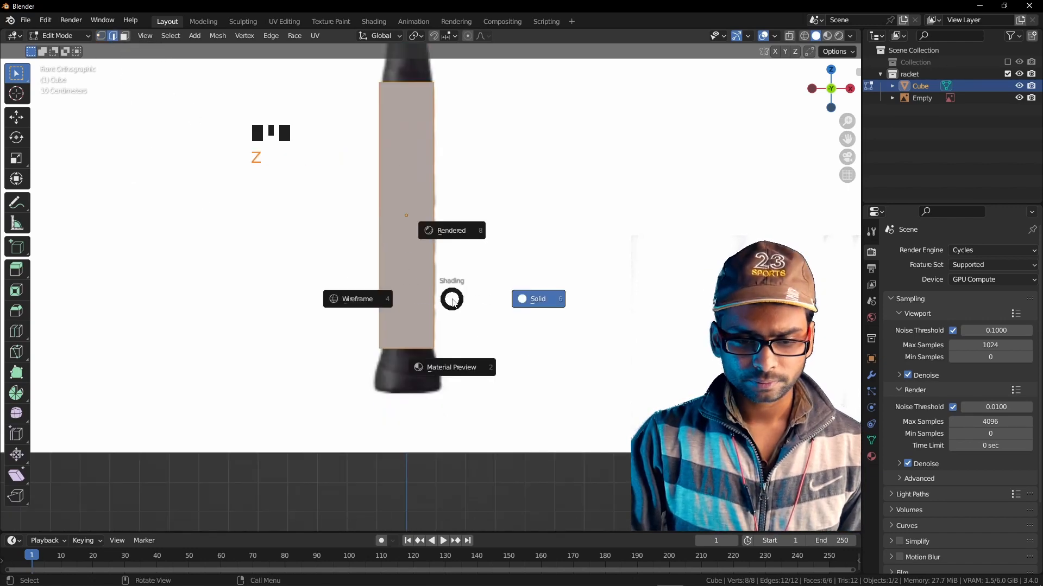
click(347, 301)
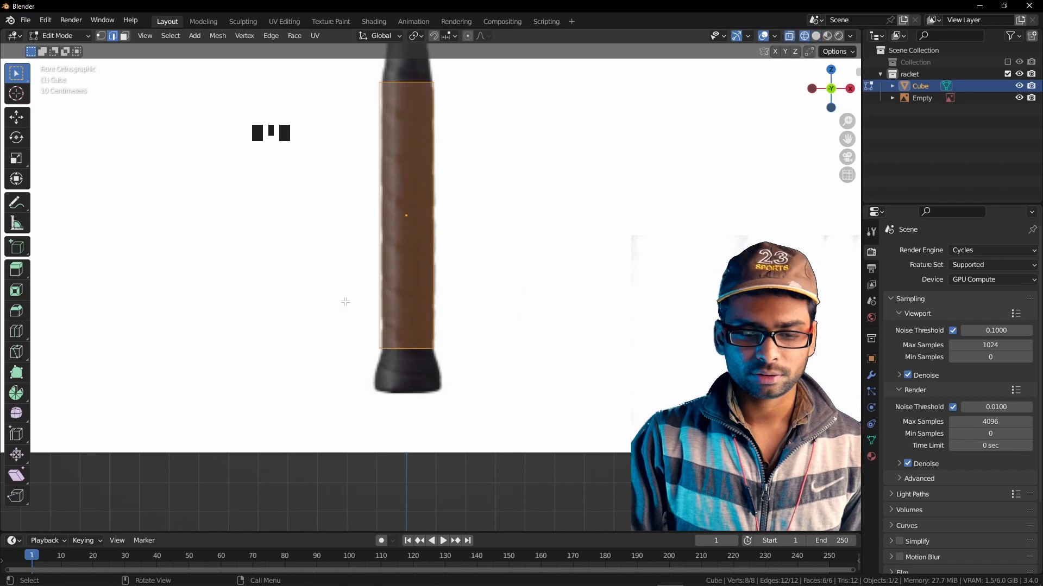
Extrude the grip's bottom end down about 0.076 m, widen it to the flared outline and lower it slightly along Z
scroll(291, 304, up, 1)
shift+middle_drag(291, 303, 299, 247)
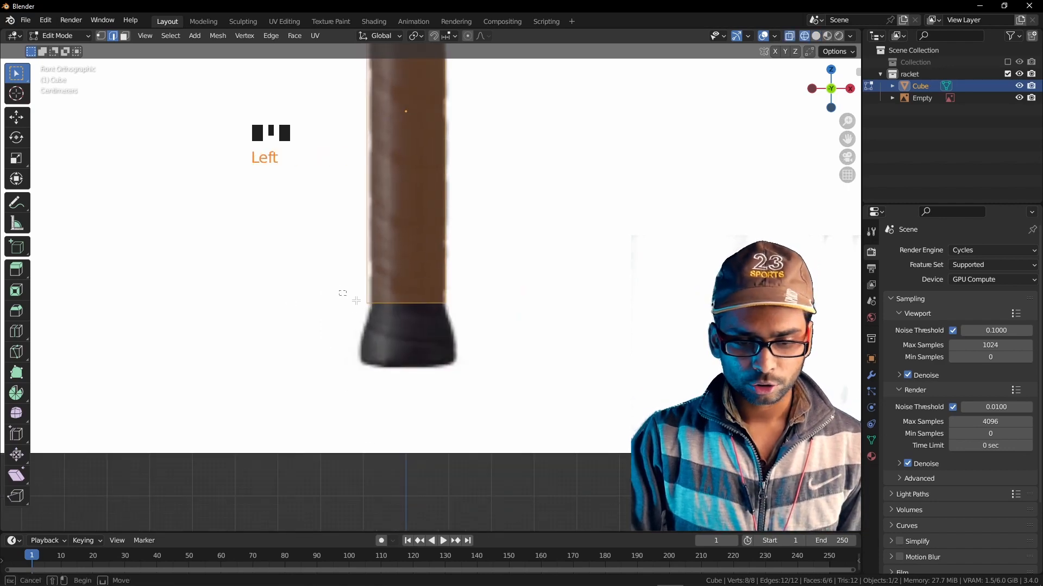
drag(345, 296, 517, 324)
key(e)
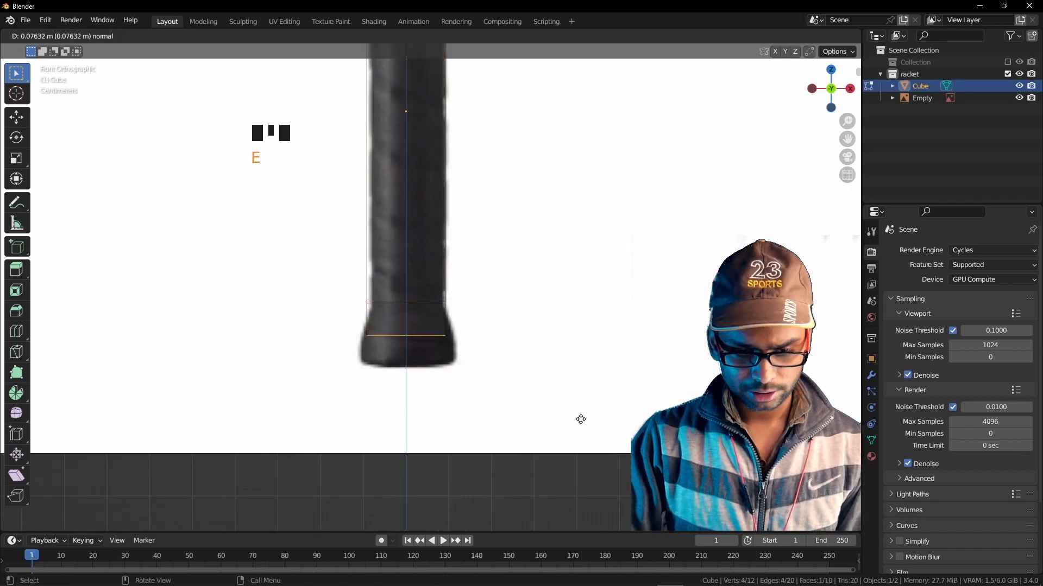
click(579, 418)
key(s)
click(538, 417)
key(g)
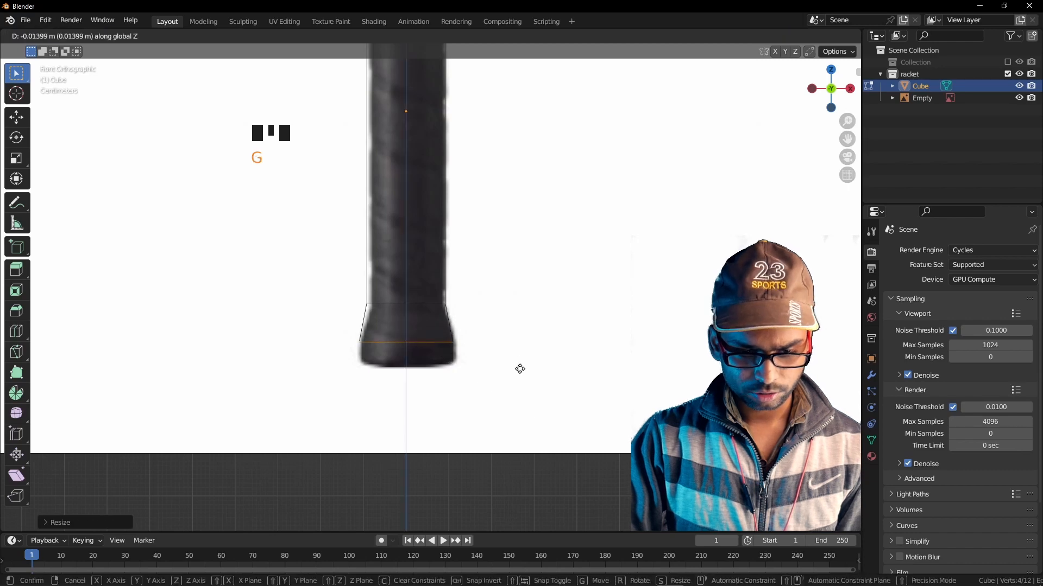
click(515, 369)
Extrude the flared end down to the base of the grip, and extrude again with the last section scaled inward
key(e)
click(509, 384)
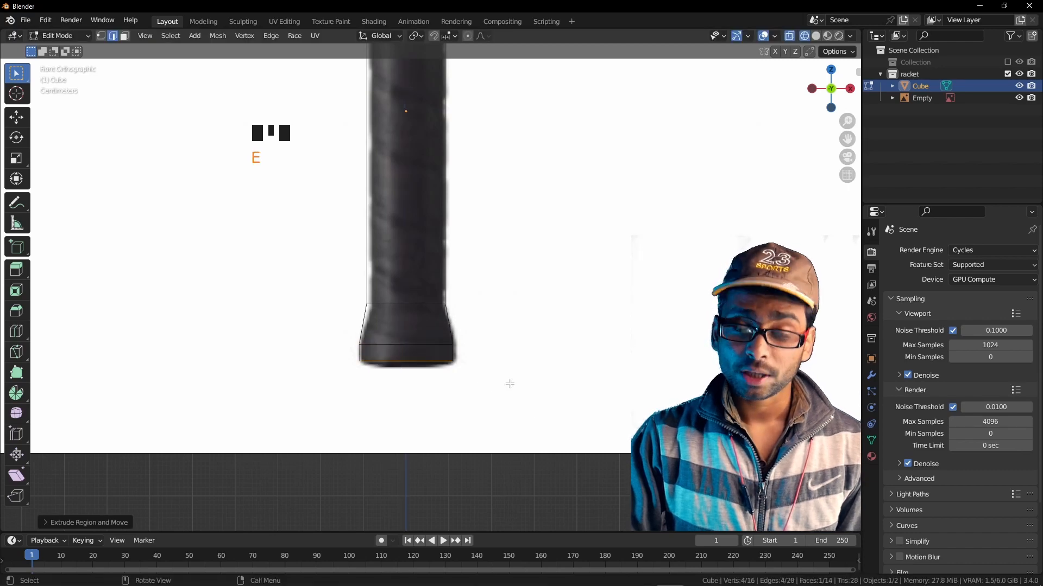
key(e)
key(s)
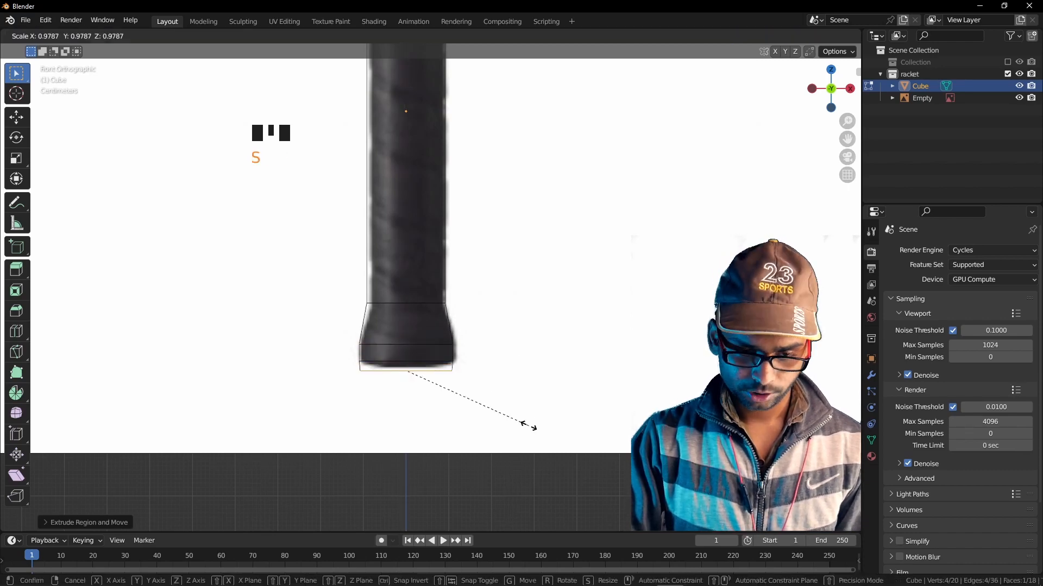
click(506, 396)
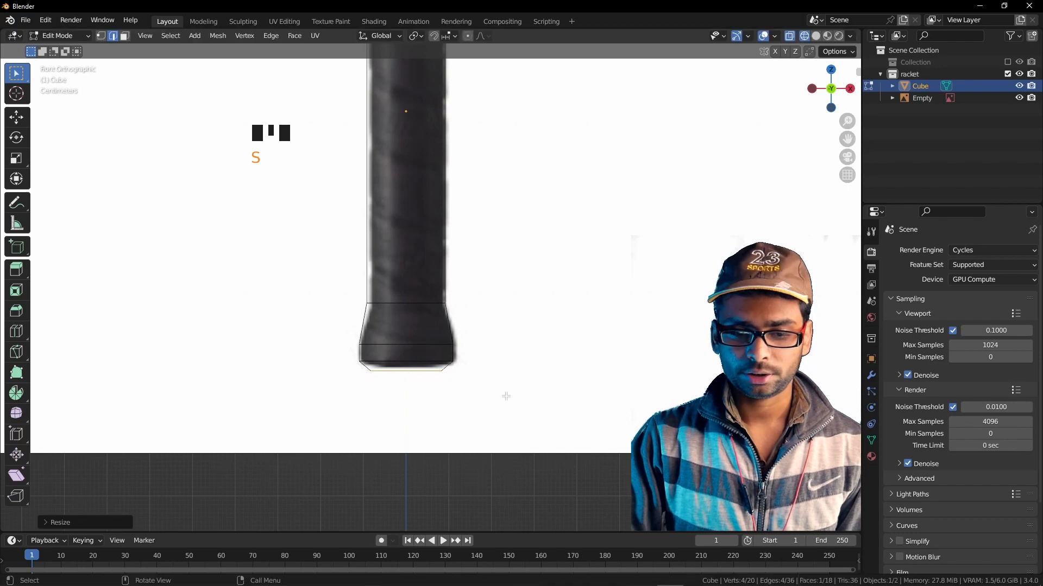
Add a horizontal loop cut around the grip just above the flared end
shift+middle_drag(483, 321, 534, 364)
shift+scroll(535, 366, up, 1)
key(ctrl+r)
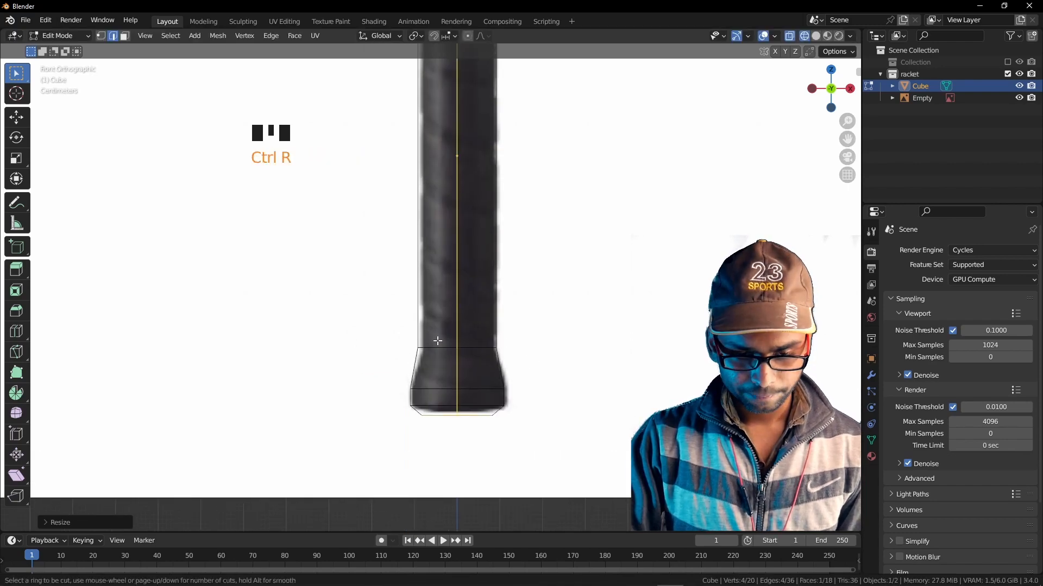
click(388, 388)
click(337, 472)
Select the narrow face loop above the flare, extrude it and scale it outward by about 1.11 to form a raised band
middle_drag(359, 405, 428, 418)
scroll(428, 418, up, 1)
scroll(428, 418, up, 1)
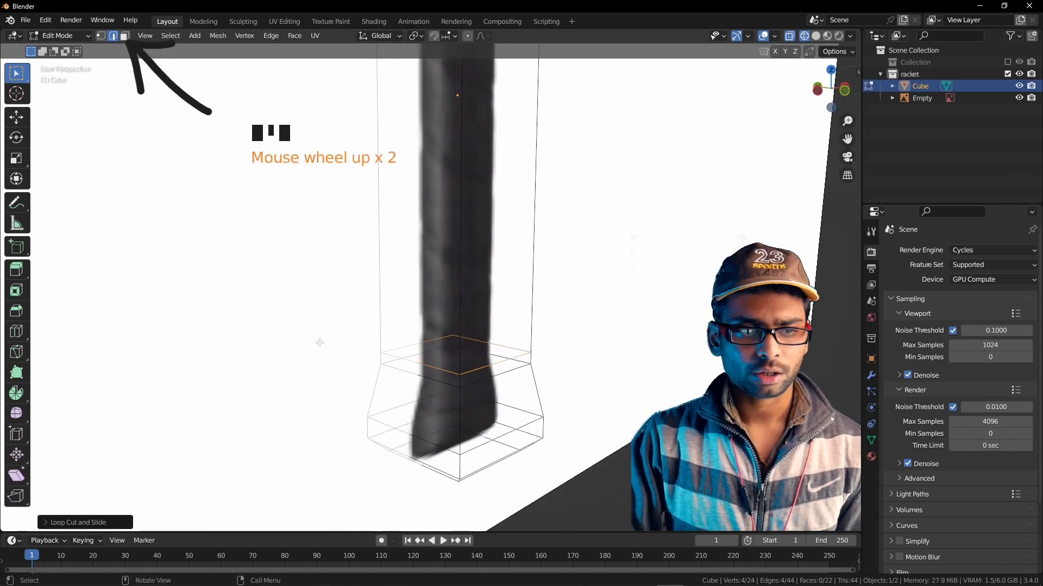
click(125, 36)
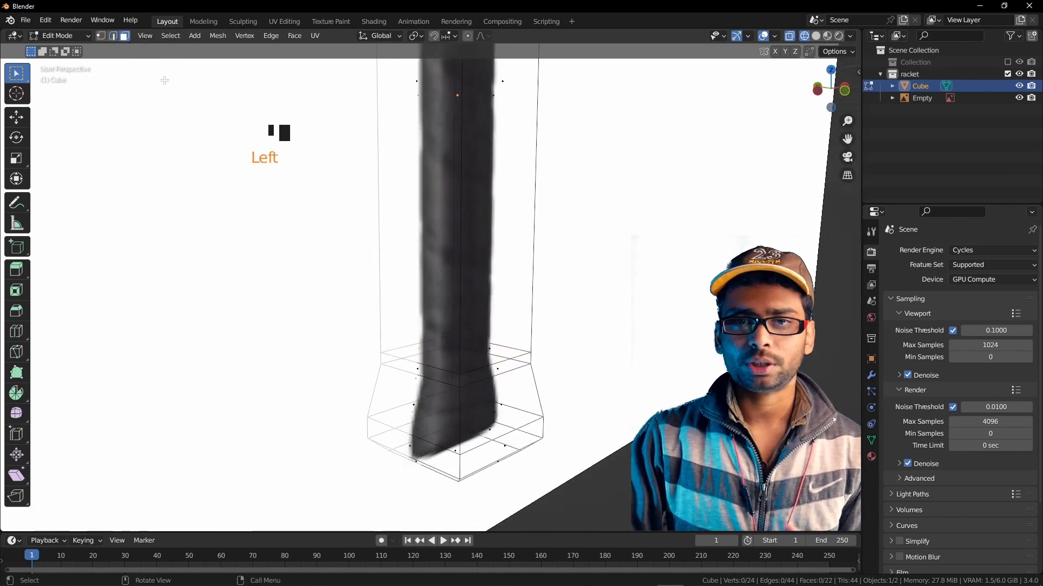
scroll(503, 335, up, 1)
shift+middle_drag(503, 335, 457, 361)
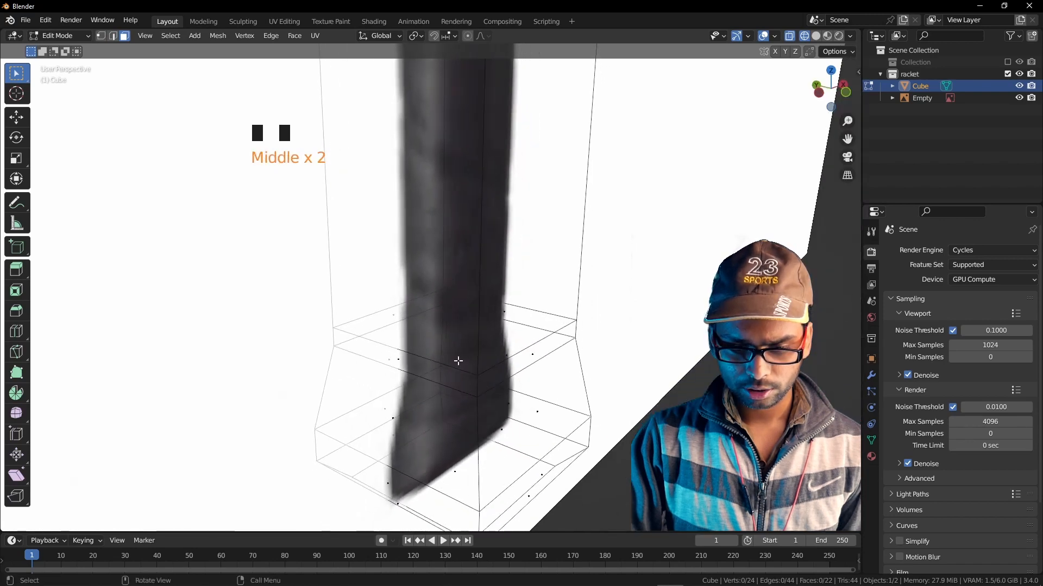
alt+click(477, 386)
middle_drag(477, 386, 449, 382)
key(e)
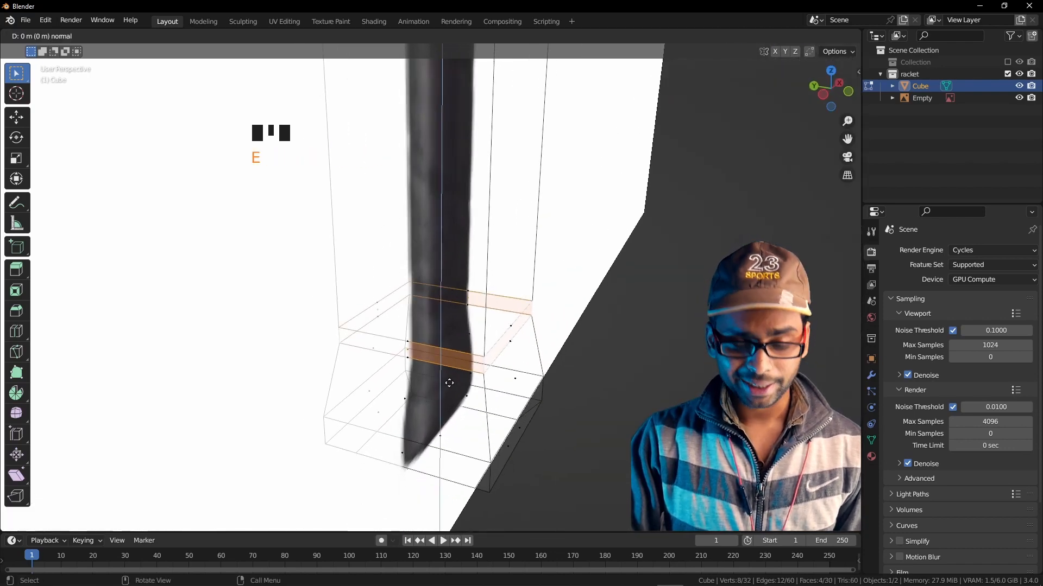
key(s)
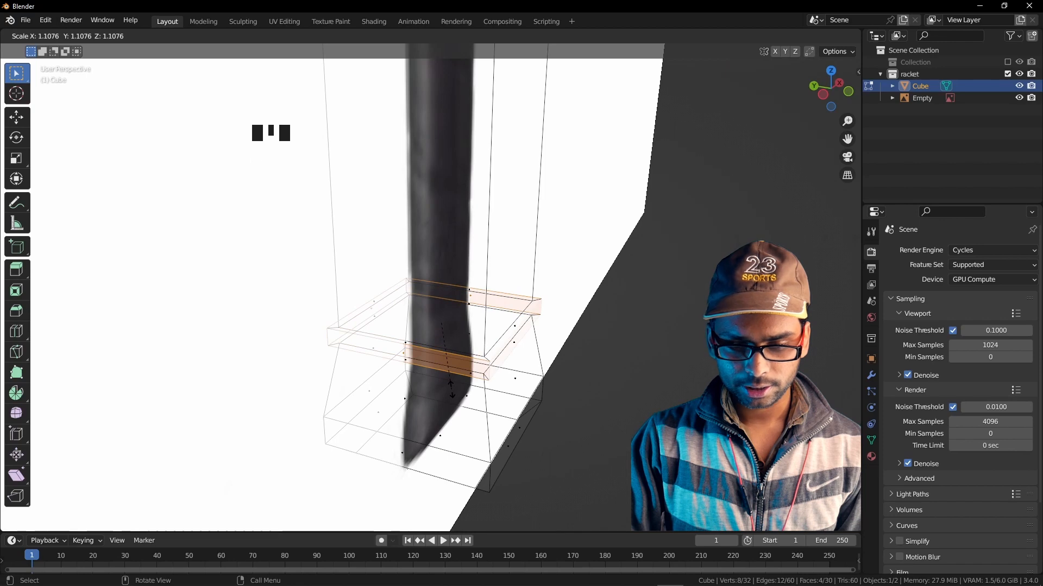
click(452, 389)
Return to solid shading and add a loop cut around the middle of the raised band
mouse_move(451, 389)
middle_down()
mouse_move(440, 365)
mouse_move(439, 379)
middle_up()
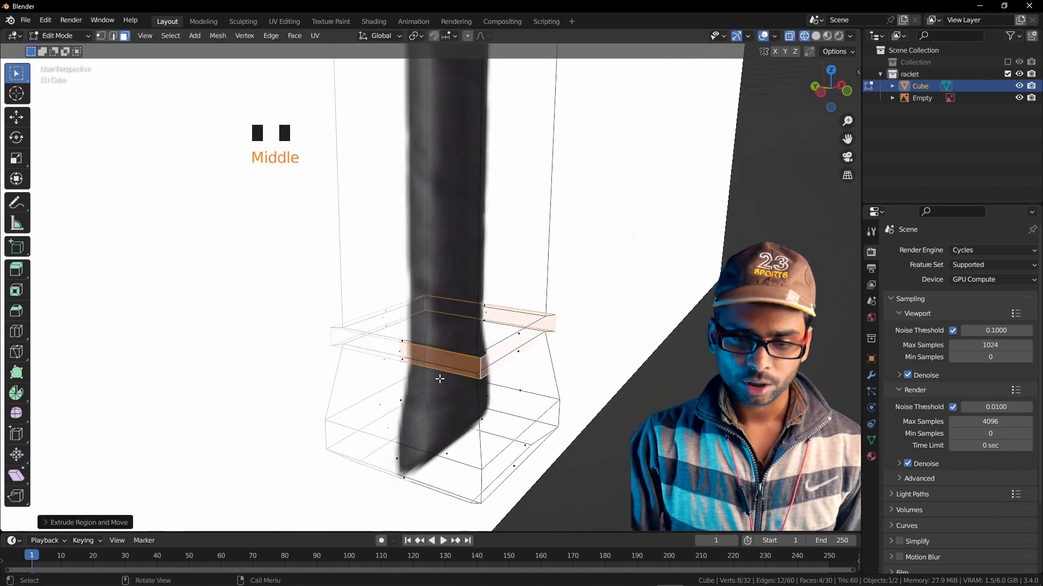
key(z)
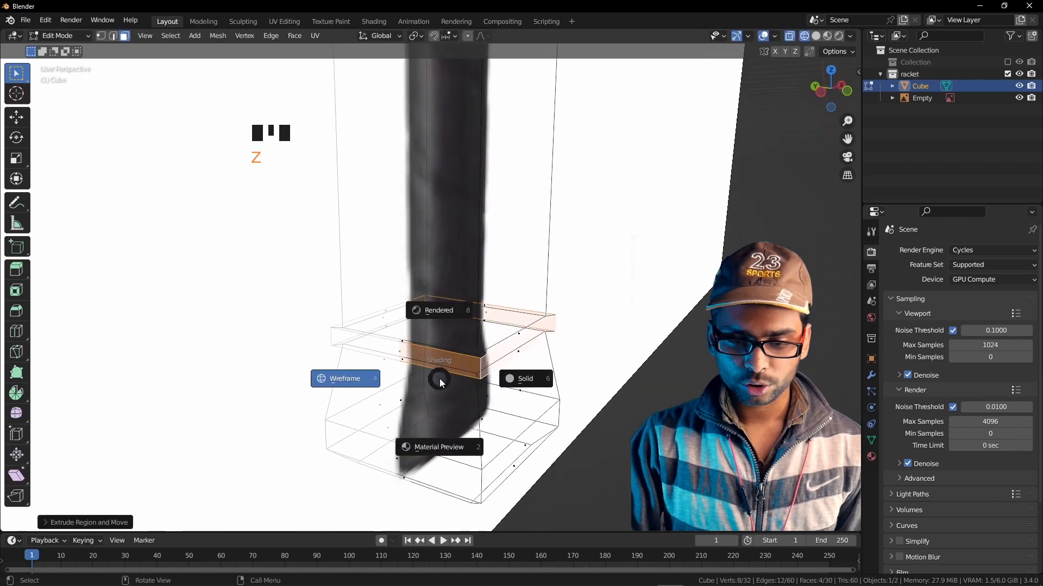
click(531, 383)
middle_drag(530, 379, 478, 364)
key(ctrl+r)
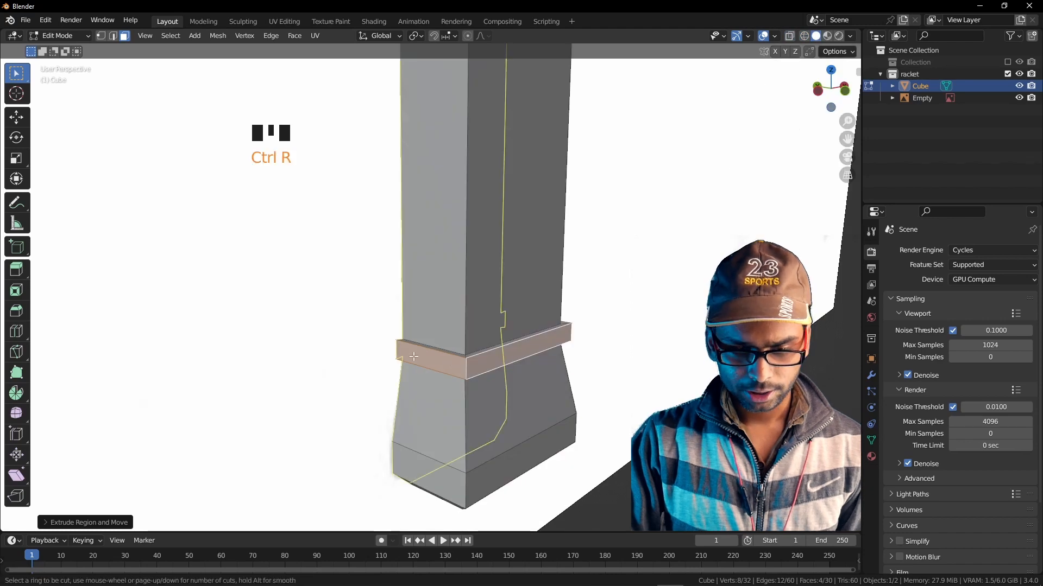
click(470, 365)
click(469, 365)
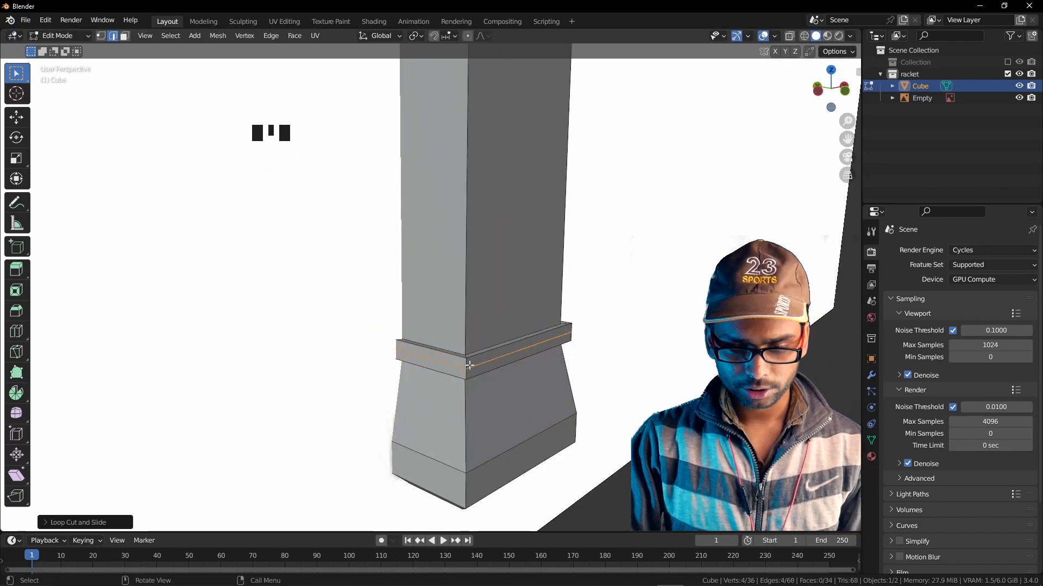
Scale the middle loop of the raised band above the flare outward by about 1.02 for a pointed profile
key(s)
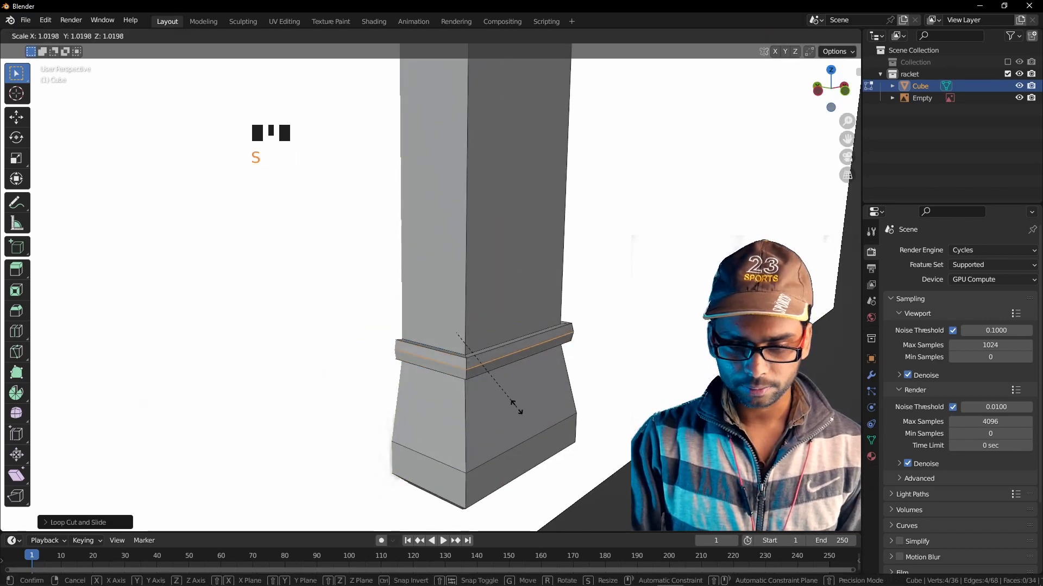
click(517, 410)
scroll(516, 408, down, 3)
middle_drag(515, 407, 481, 321)
shift+middle_drag(481, 315, 476, 409)
In wireframe front view, select the grip's top end, extrude it up to the end of the reference's black cone and scale it inward
key(KP_1)
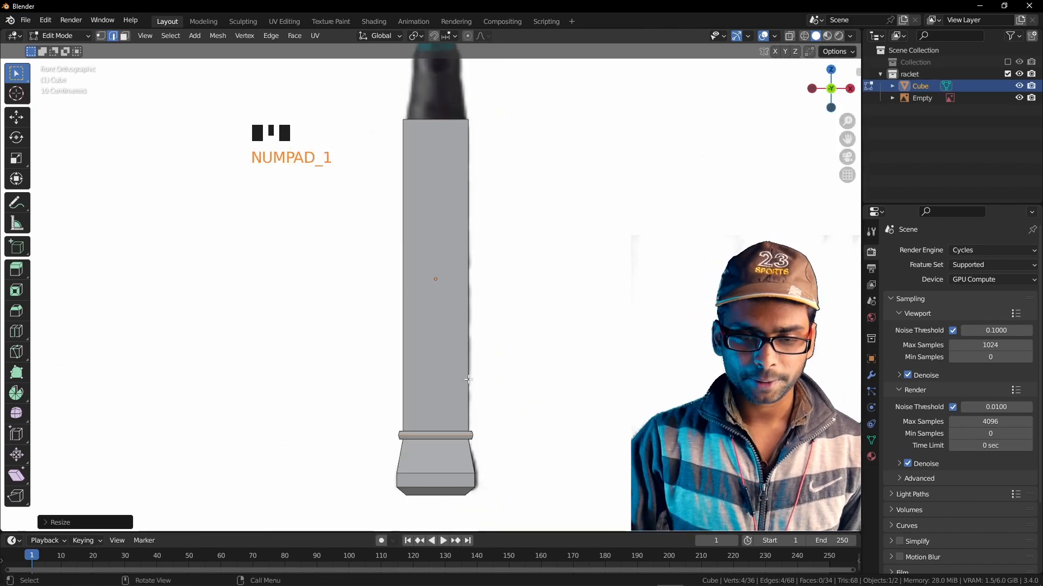
scroll(469, 379, up, 2)
shift+middle_drag(450, 206, 451, 301)
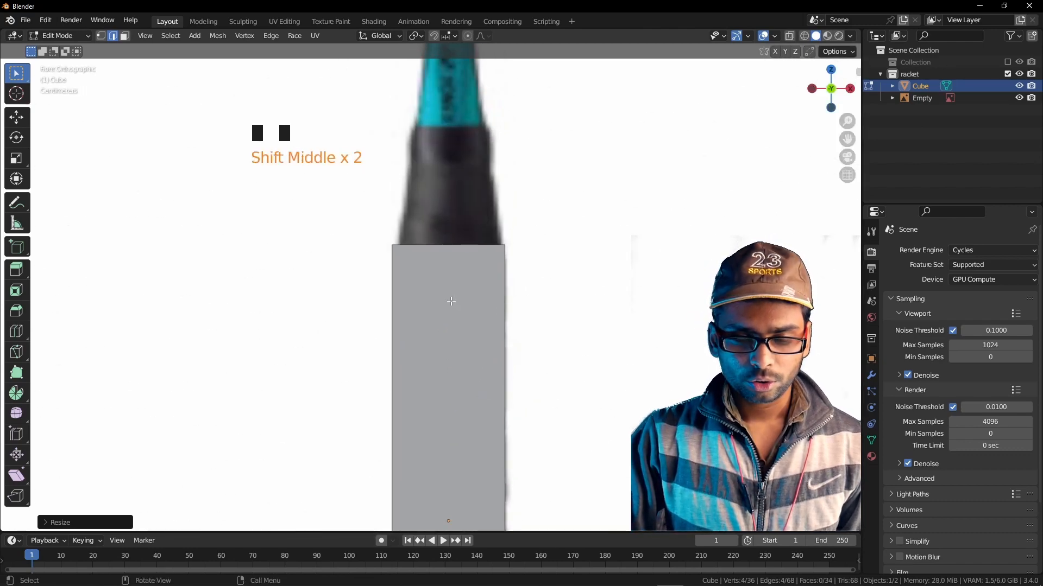
key(z)
click(335, 310)
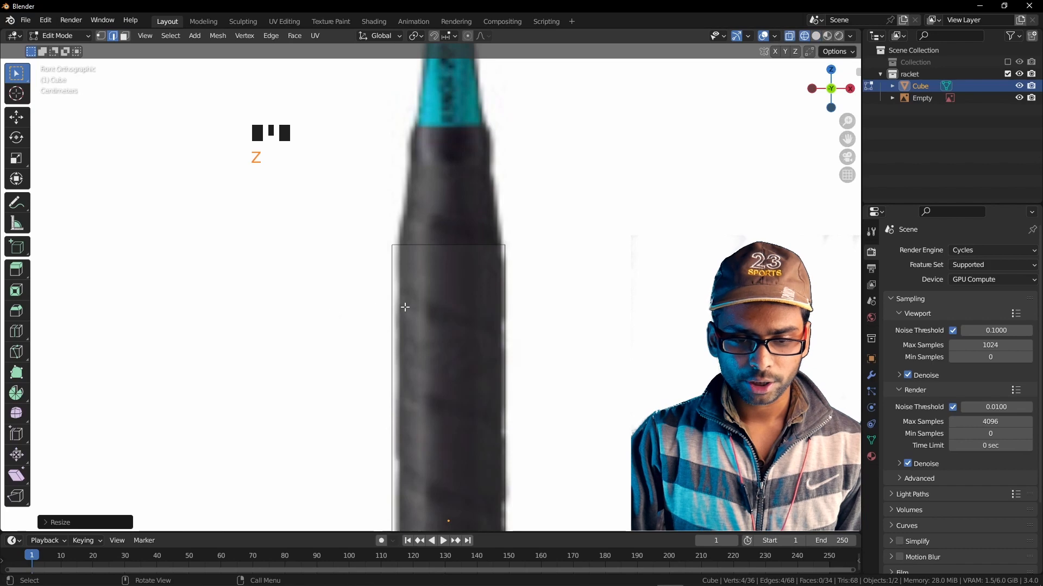
shift+middle_drag(405, 308, 424, 328)
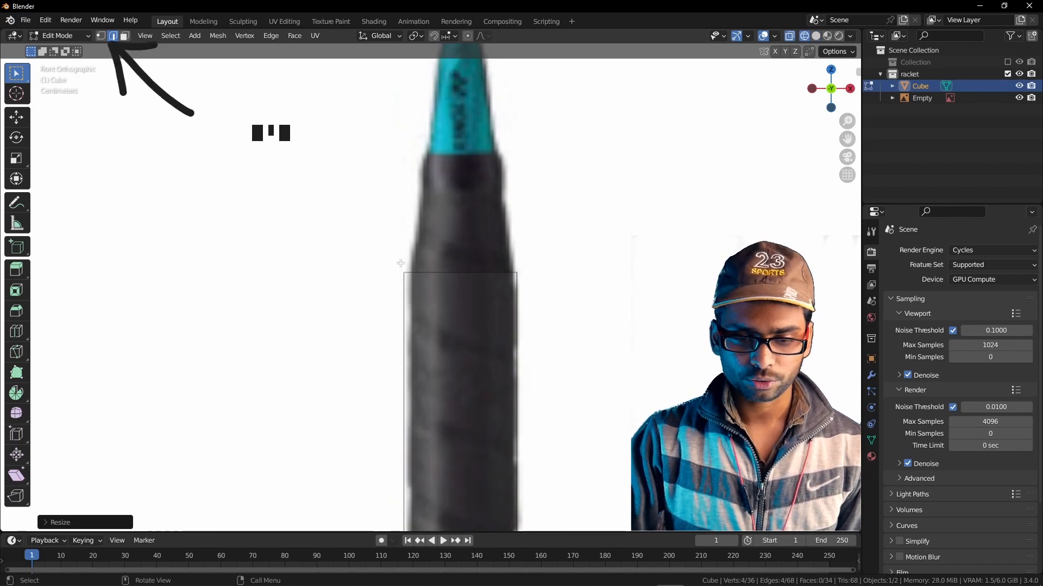
drag(371, 255, 552, 289)
scroll(552, 288, up, 2)
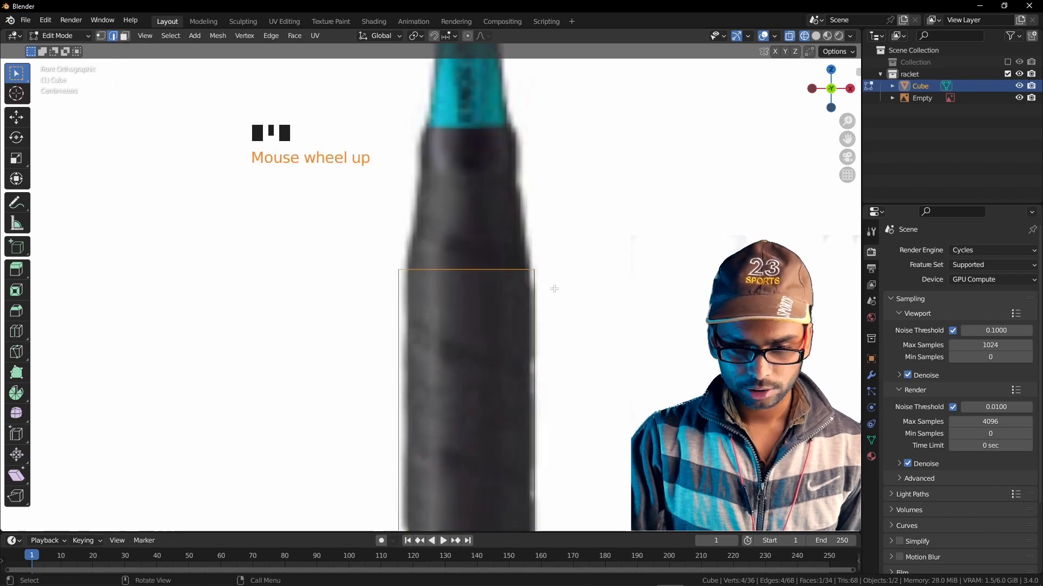
shift+middle_drag(552, 289, 540, 347)
key(e)
click(560, 187)
key(s)
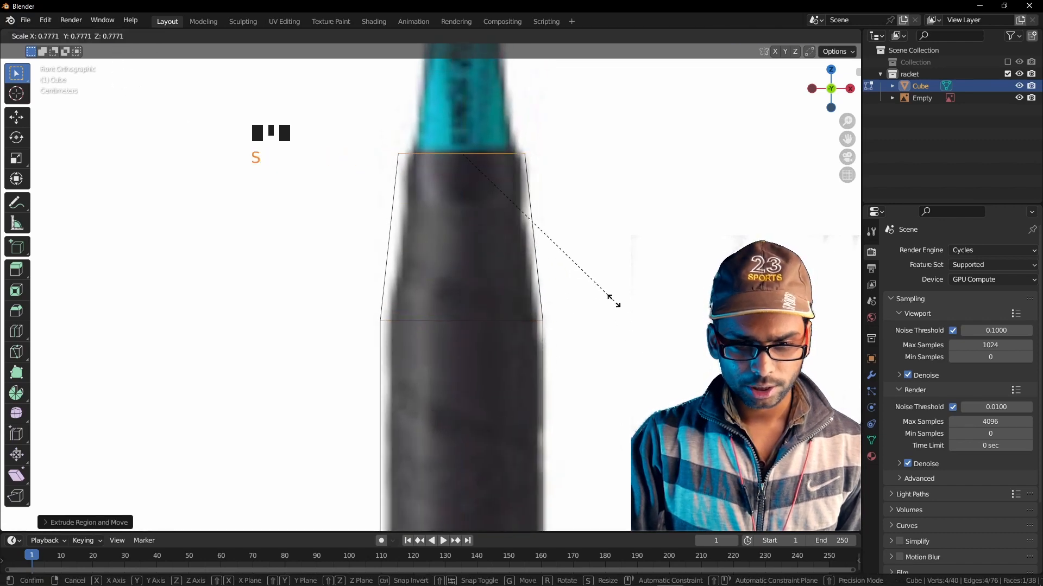
click(606, 293)
Extrude the top end up to the base of the thin shaft and scale it inward to follow the teal cone
shift+middle_drag(603, 250, 539, 424)
key(e)
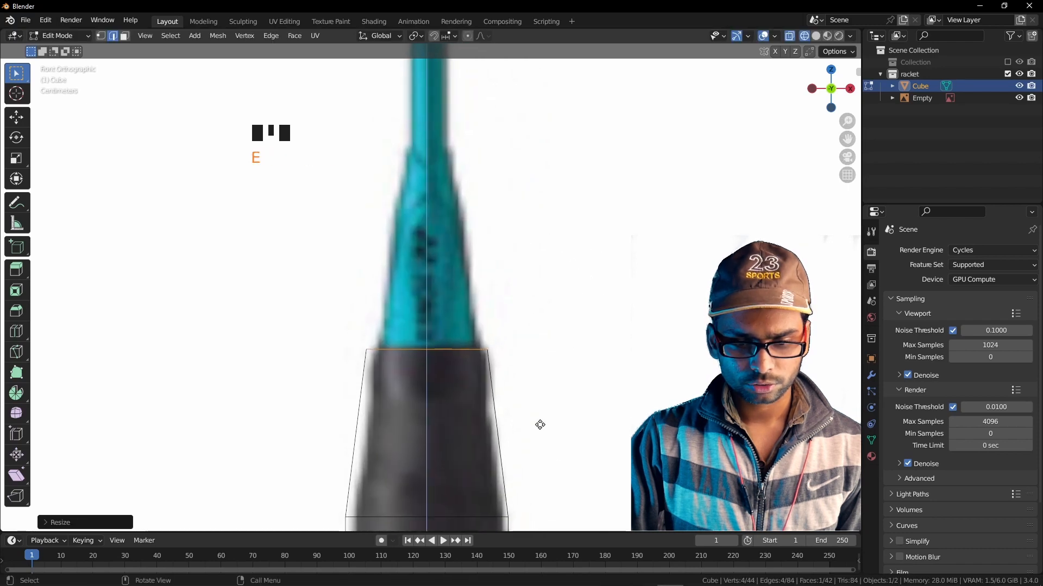
click(543, 335)
shift+middle_drag(541, 338, 532, 323)
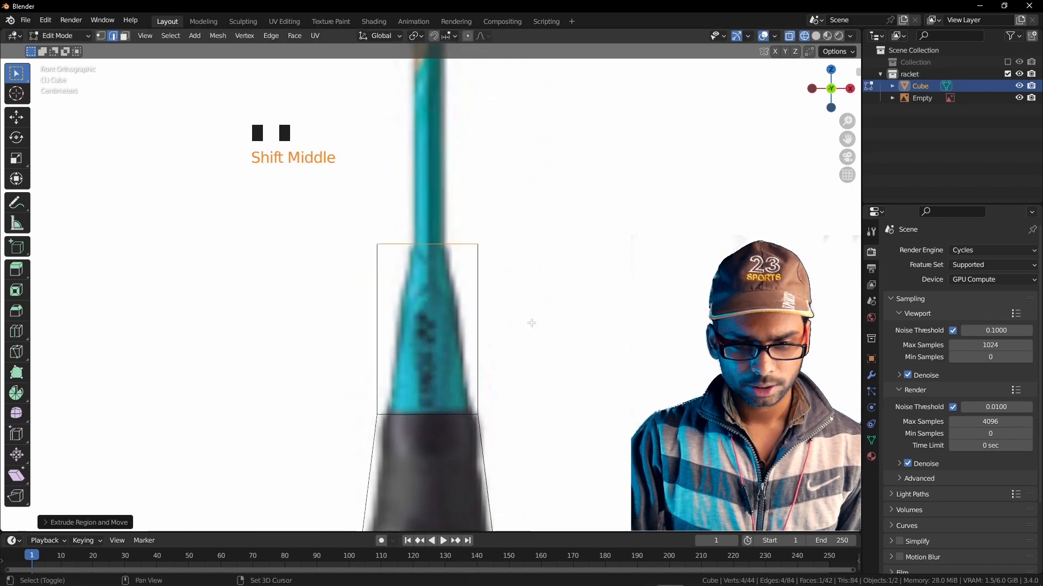
key(s)
click(533, 357)
Extrude a short cap upward from the narrow top of the cone and return to solid shading
key(e)
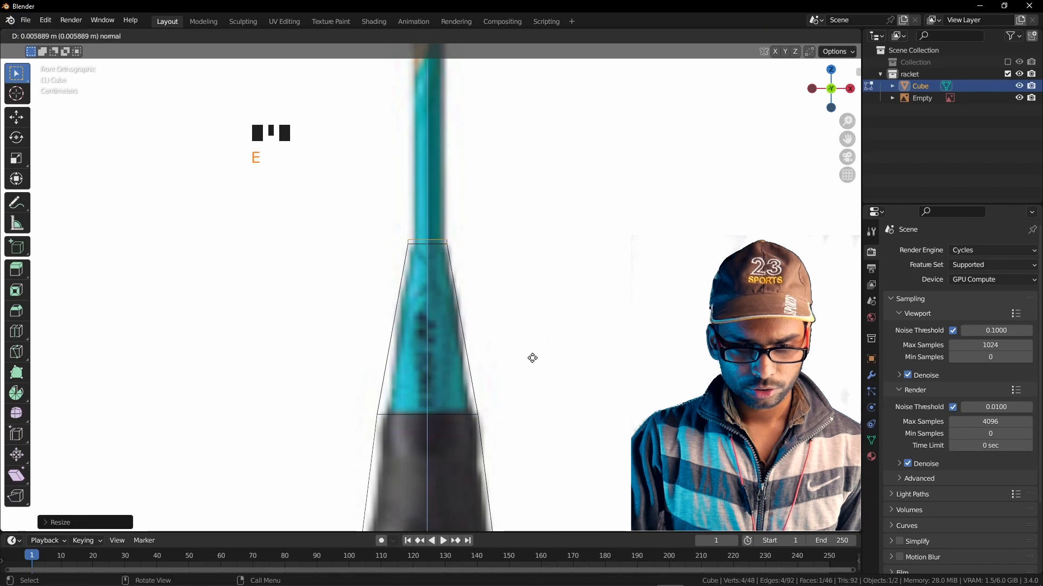
click(532, 356)
middle_drag(530, 354, 477, 324)
key(z)
shift+middle_drag(586, 323, 525, 371)
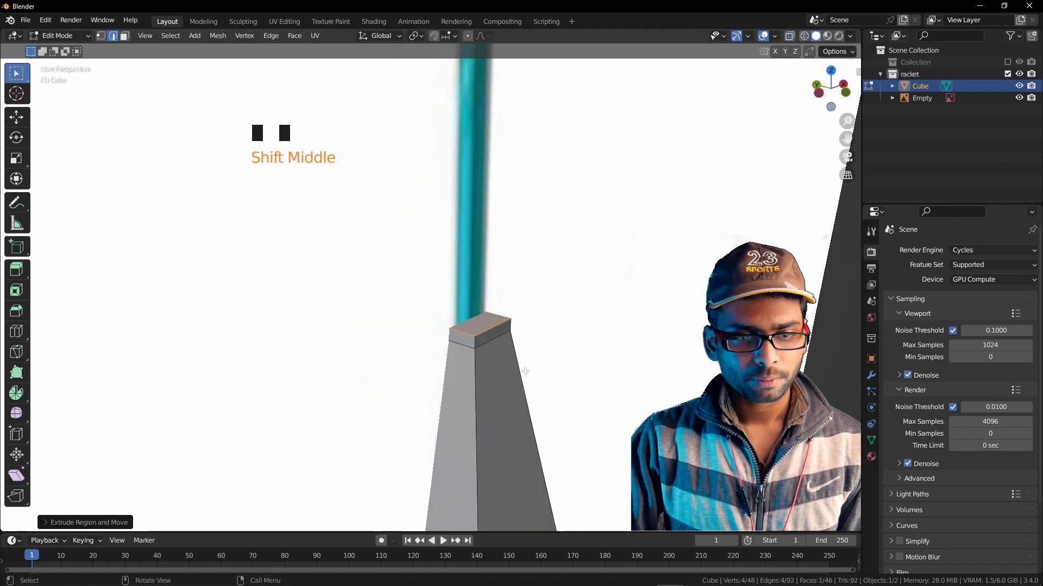
Select the cap's side face loop, extrude it and scale it outward to form a raised band at the cone's tip
key(3)
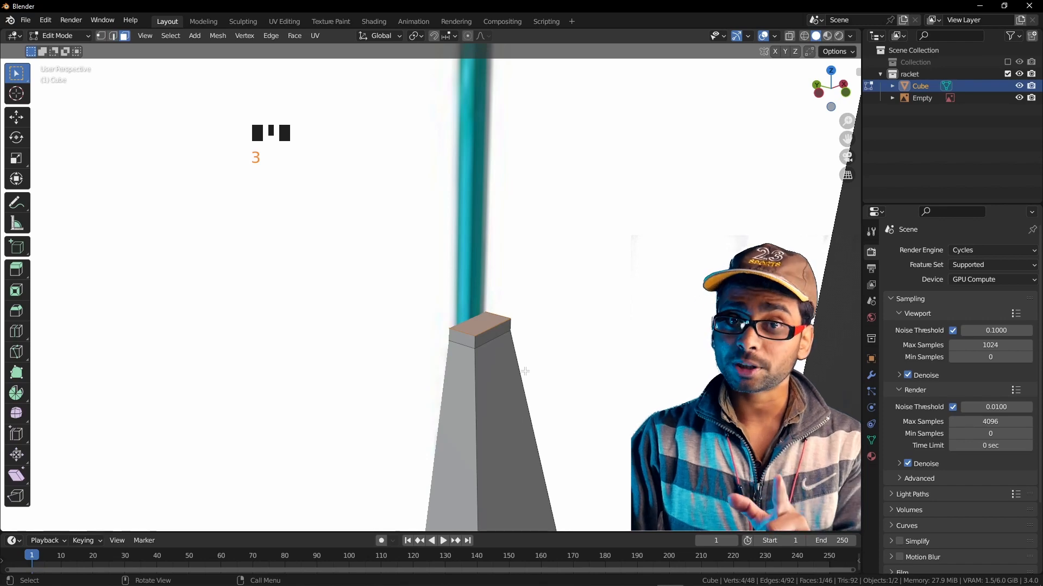
middle_drag(525, 371, 501, 365)
alt+click(480, 335)
key(e)
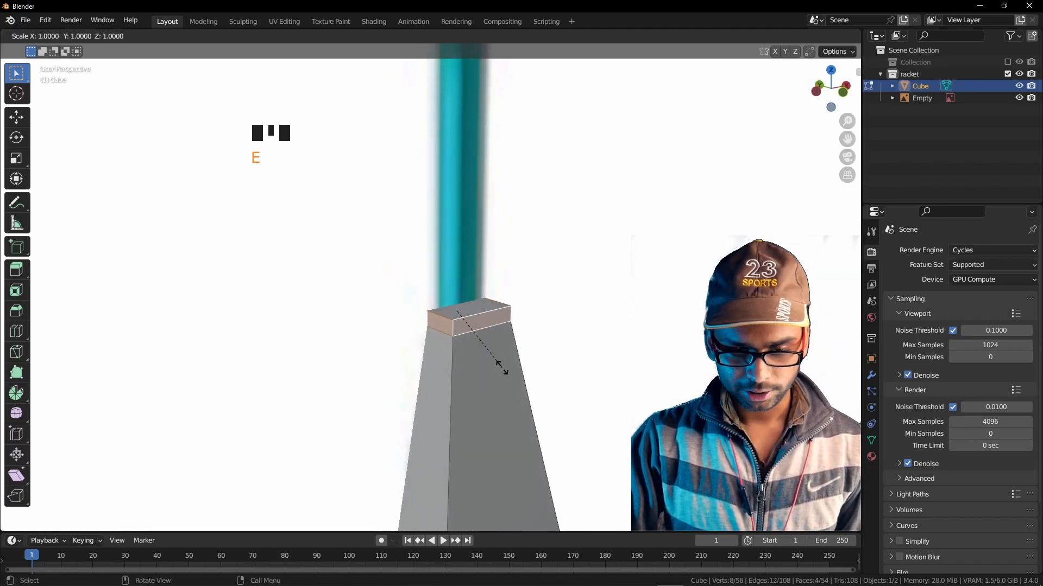
click(489, 361)
Add a loop cut around the middle of the tip's raised band and scale it outward by about 1.06
key(ctrl+r)
click(447, 332)
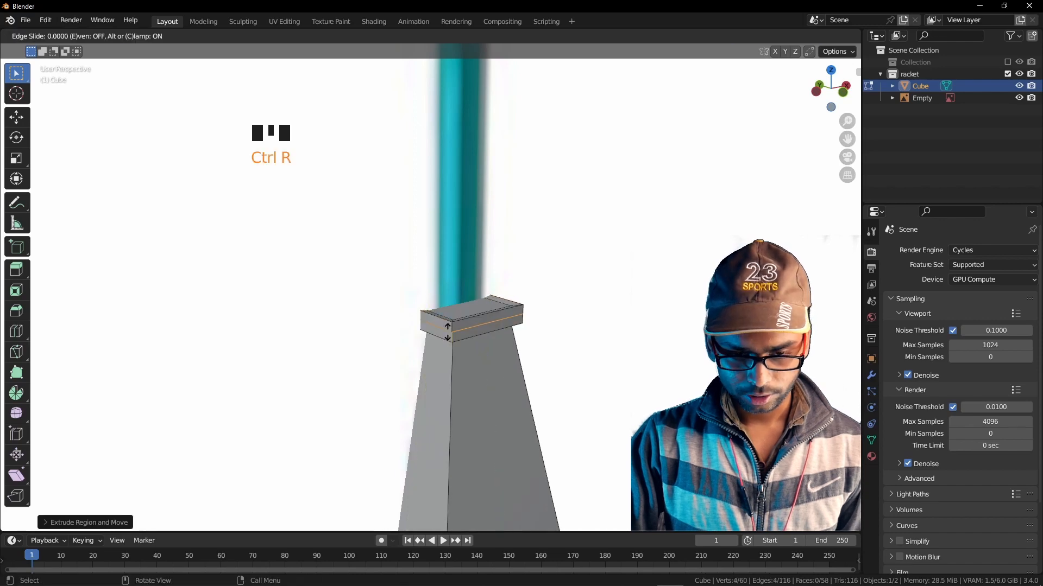
click(449, 335)
middle_drag(463, 345, 488, 359)
key(s)
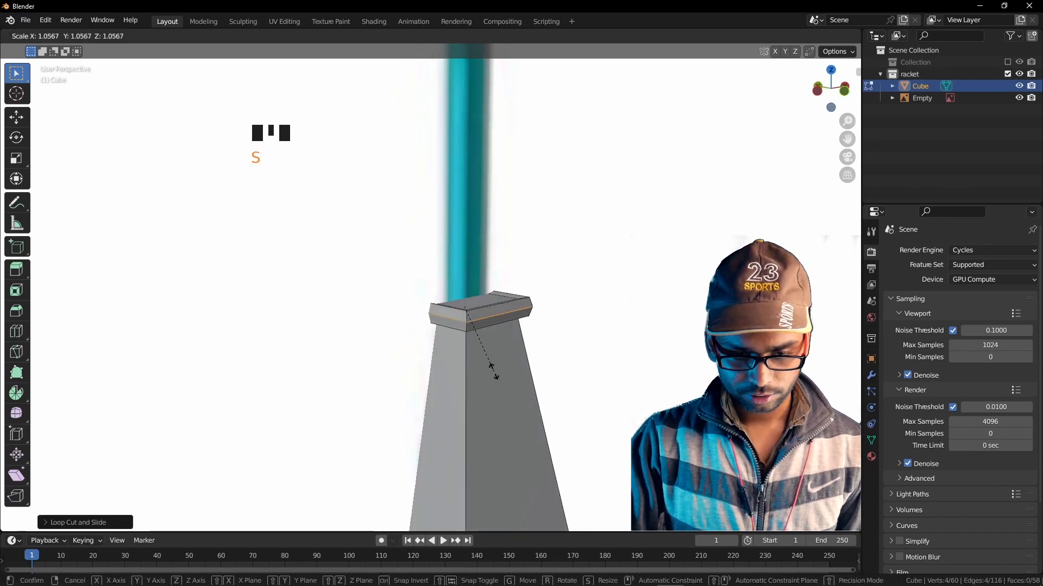
click(491, 371)
Add a loop cut just below the seam between the two tapered sections
scroll(492, 373, down, 4)
shift+middle_drag(492, 413, 470, 372)
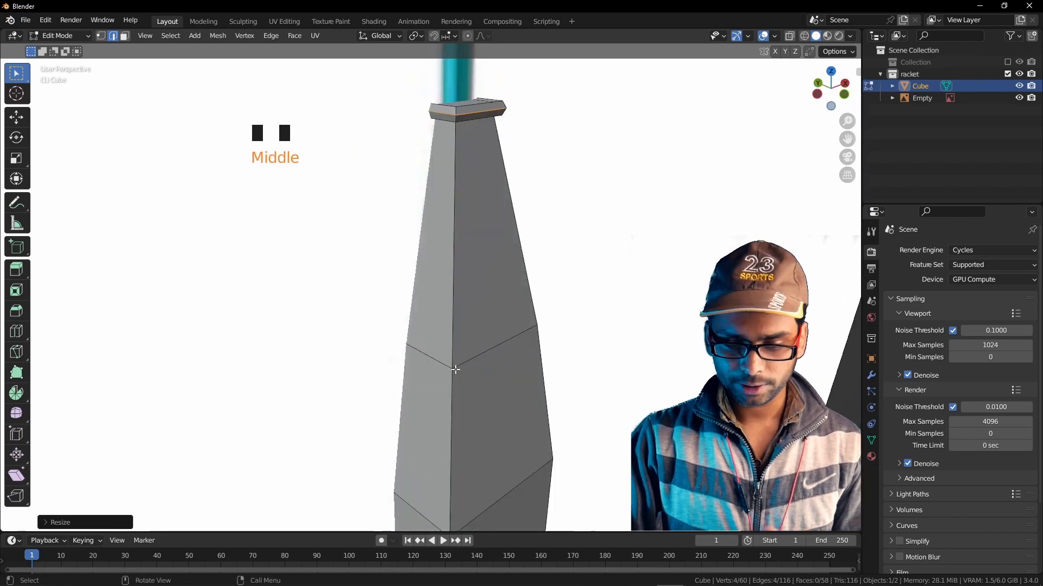
key(ctrl+r)
click(478, 327)
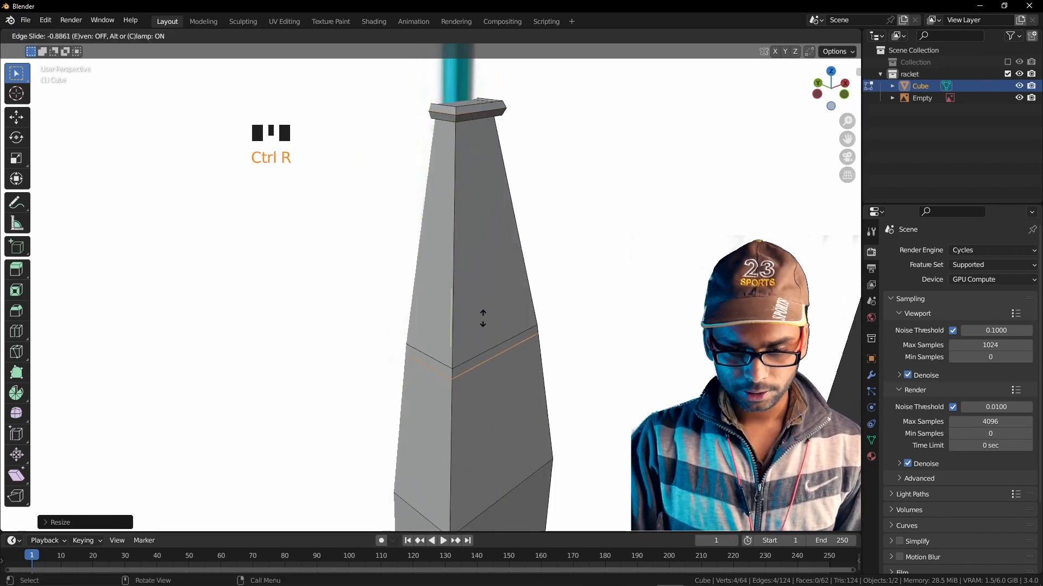
click(483, 318)
Select the narrow face loop at the seam between the two tapers and extrude it outward into a raised band
middle_drag(482, 319, 472, 393)
scroll(489, 364, up, 1)
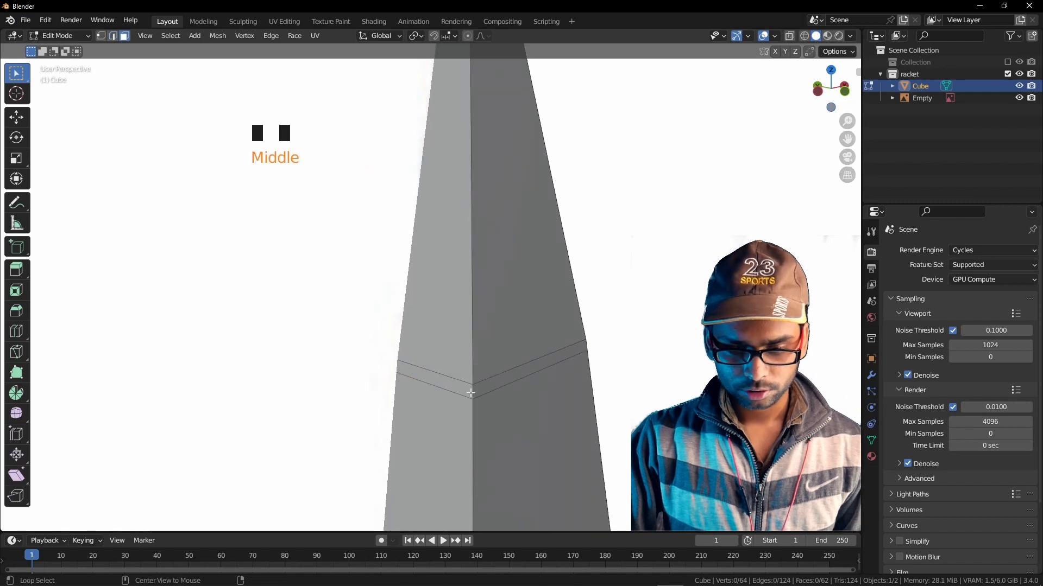
key(3)
alt+click(472, 392)
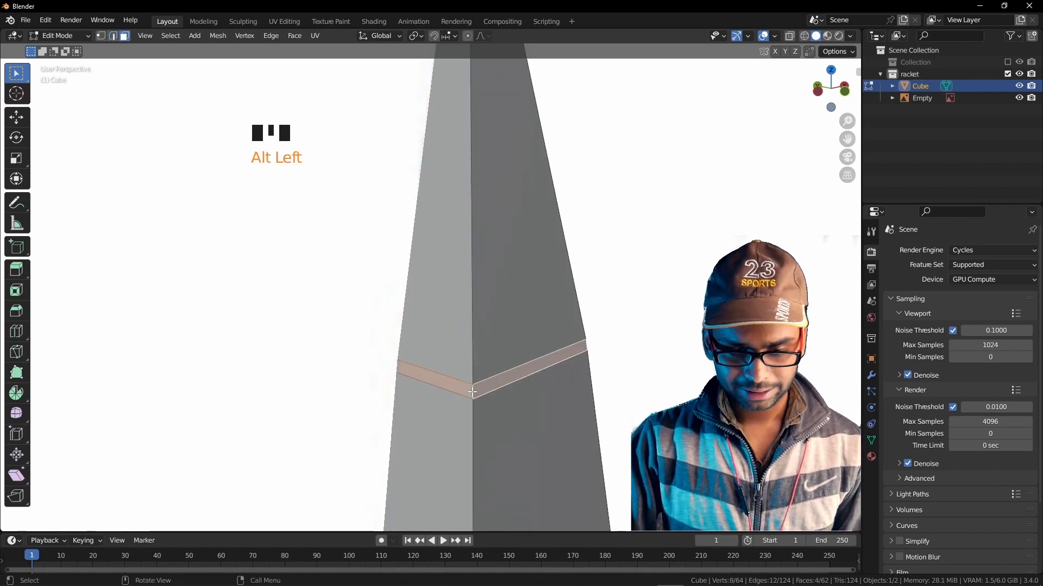
key(e)
click(473, 394)
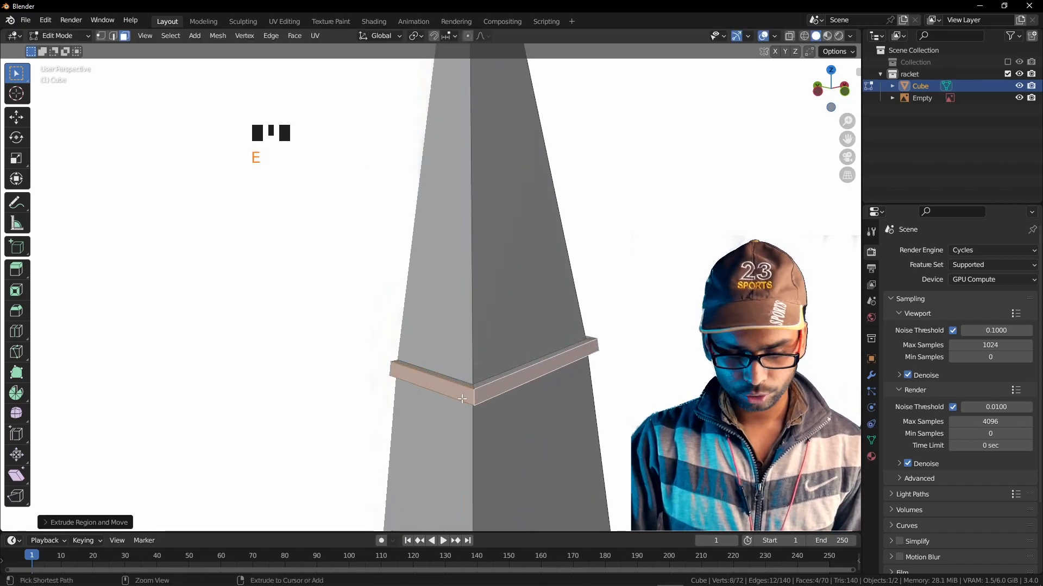
Add a loop cut around the middle of the band between the two tapers and scale it slightly outward
key(ctrl+r)
click(475, 396)
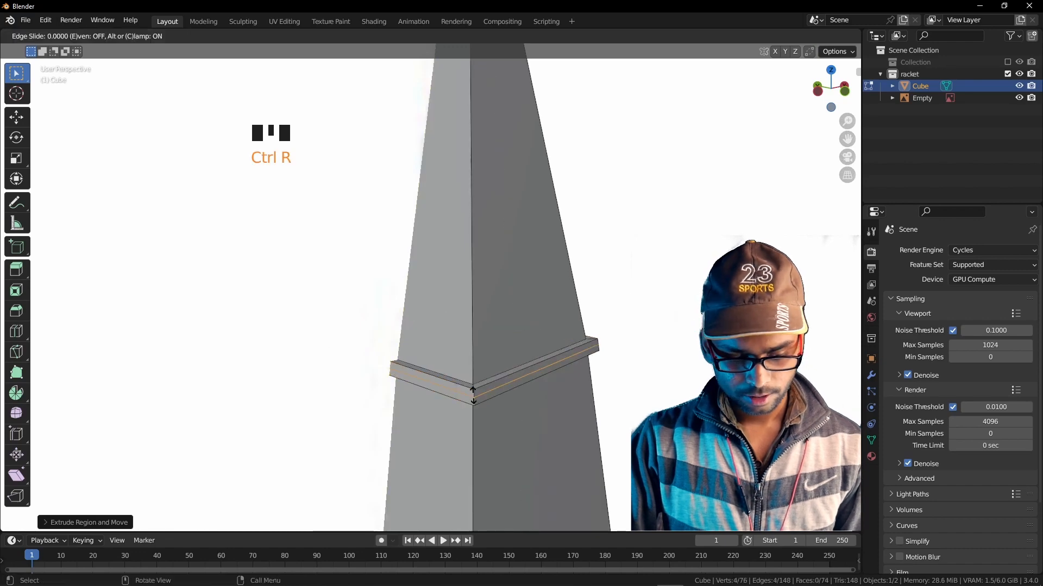
click(473, 390)
key(s)
click(499, 432)
Add a loop cut just above the seam where the straight grip meets the lower taper
scroll(502, 432, down, 2)
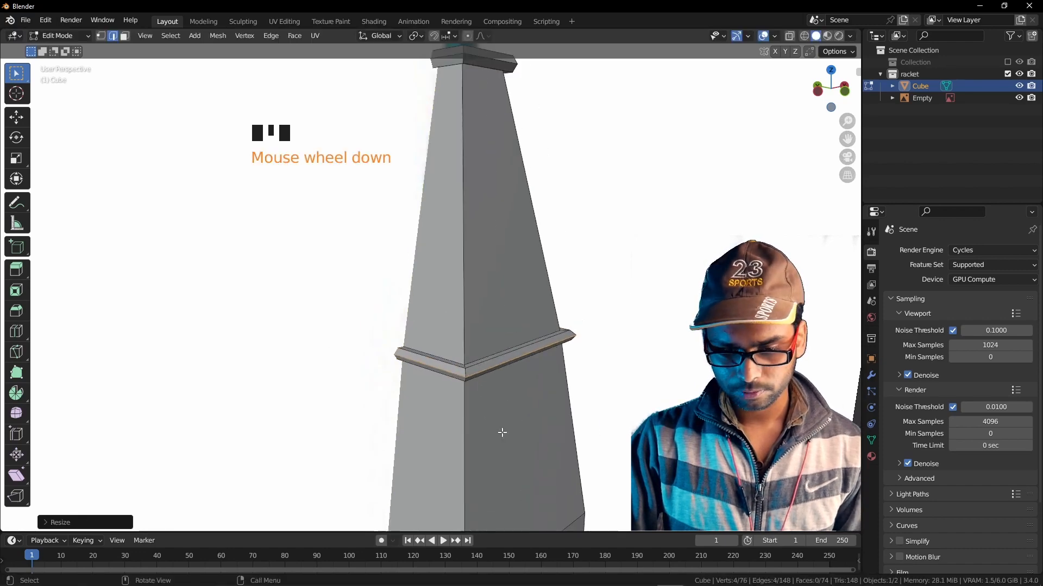
shift+middle_drag(502, 432, 517, 361)
scroll(516, 354, up, 2)
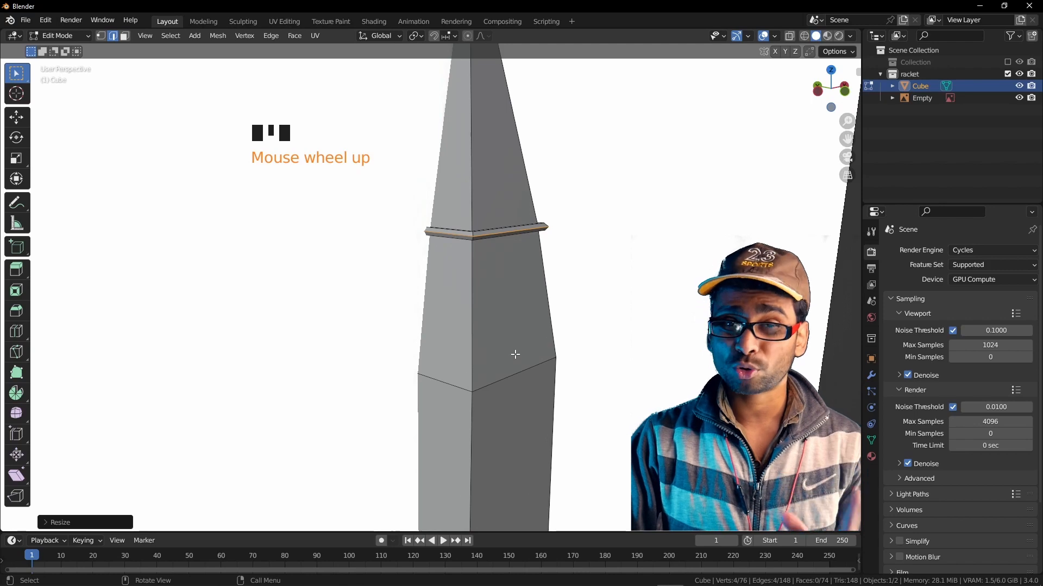
scroll(515, 354, down, 3)
key(ctrl+r)
click(464, 260)
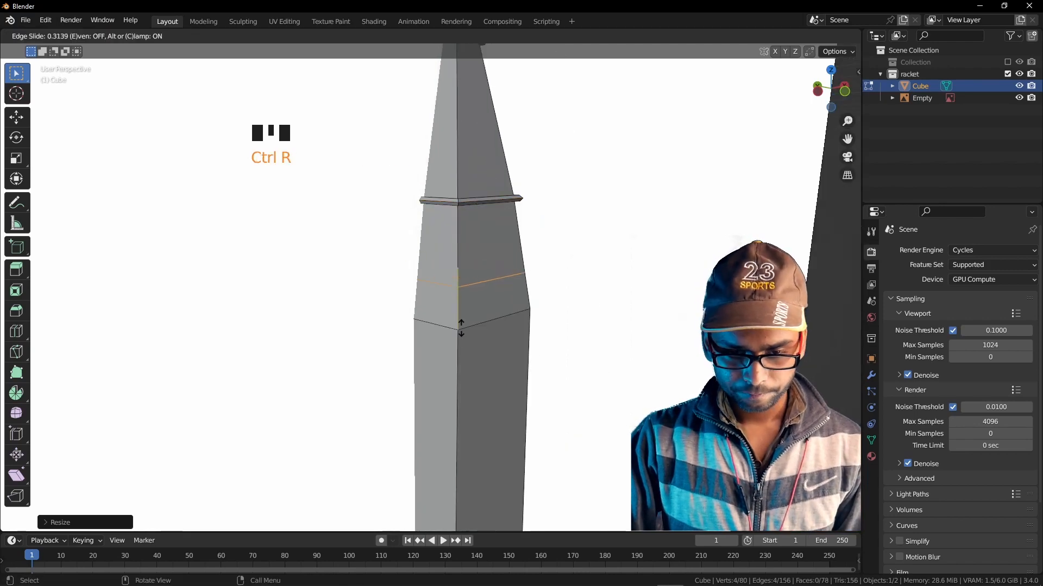
click(490, 359)
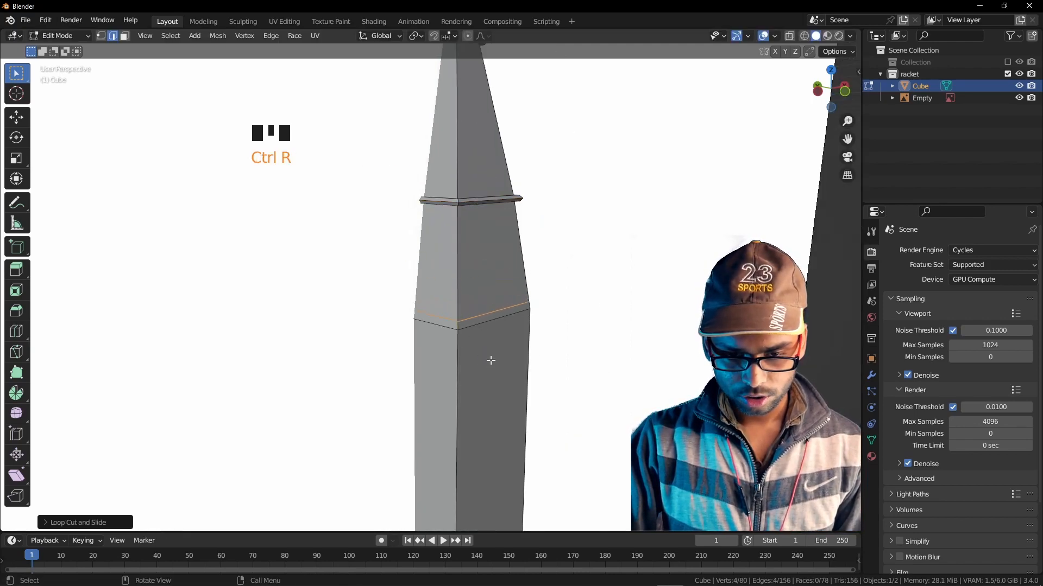
Select the narrow face loop where the straight grip meets the taper and extrude it outward into a raised band
scroll(490, 360, up, 3)
shift+middle_drag(489, 359, 498, 354)
scroll(500, 354, up, 3)
scroll(468, 305, down, 1)
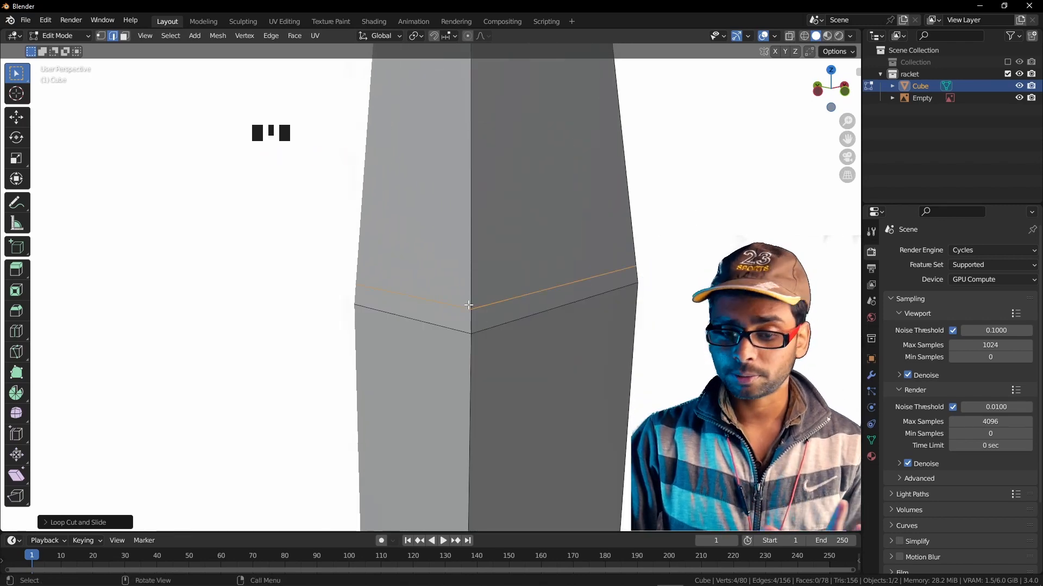
key(3)
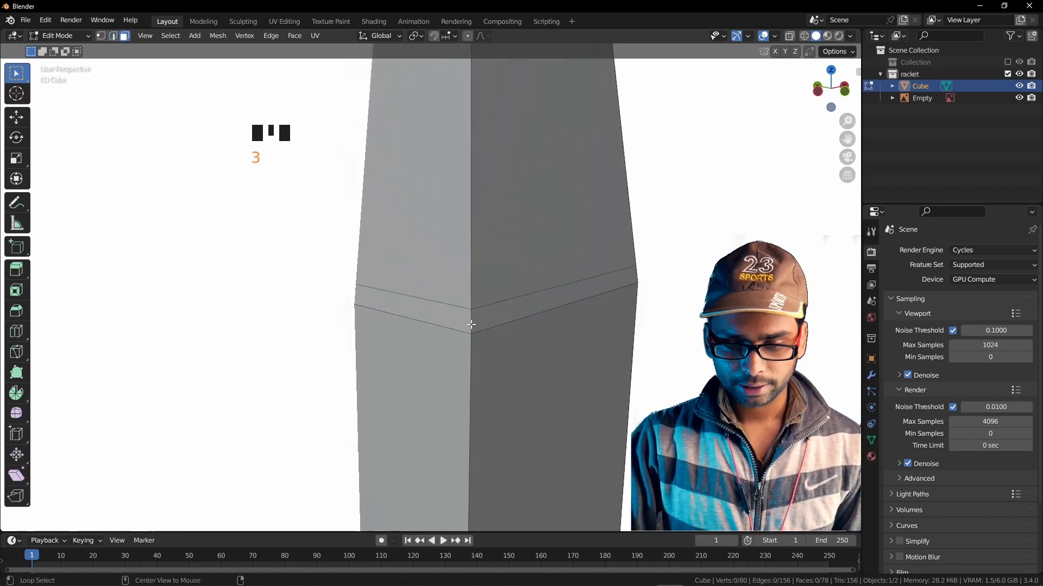
alt+click(472, 324)
middle_drag(472, 324, 466, 331)
key(e)
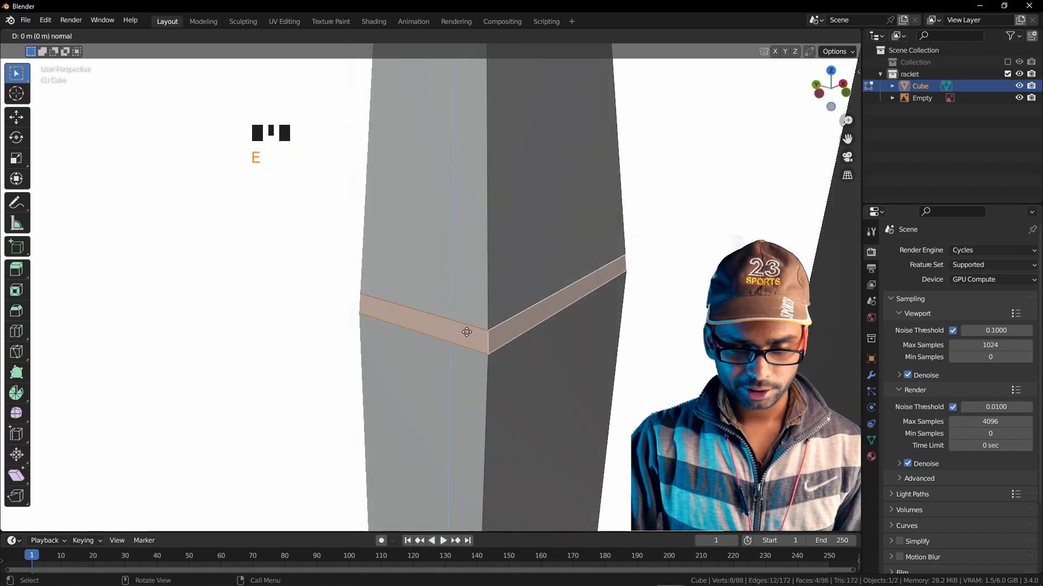
click(470, 351)
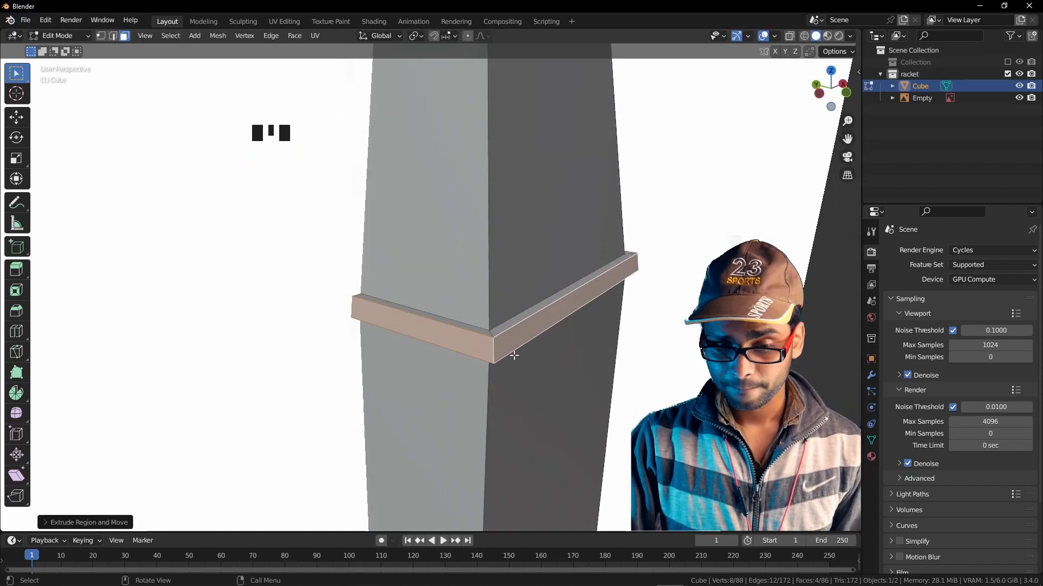
Add a loop cut around the middle of the band atop the straight grip and scale it outward by about 1.025
key(ctrl+r)
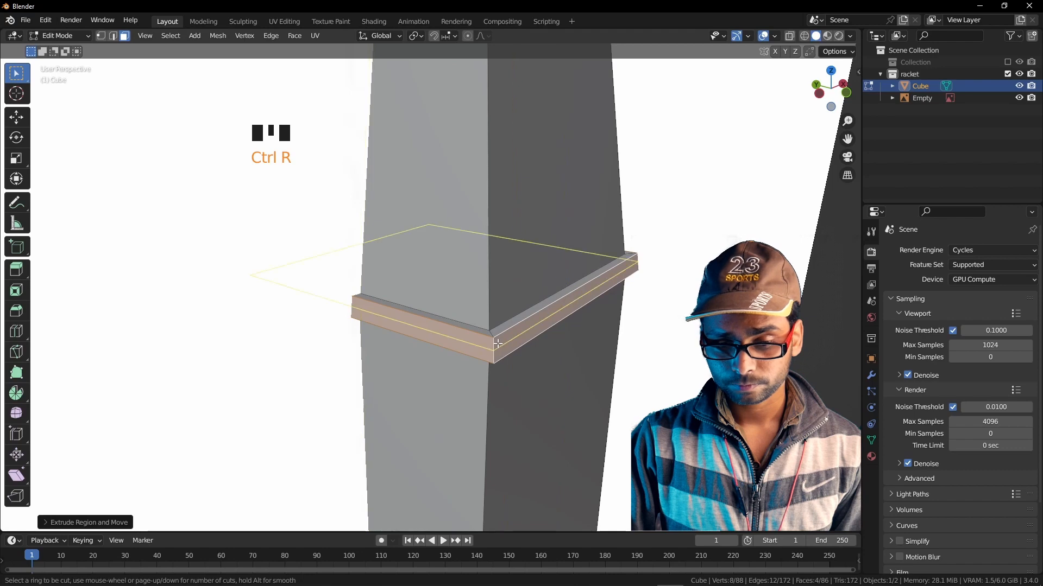
click(495, 348)
click(499, 346)
key(s)
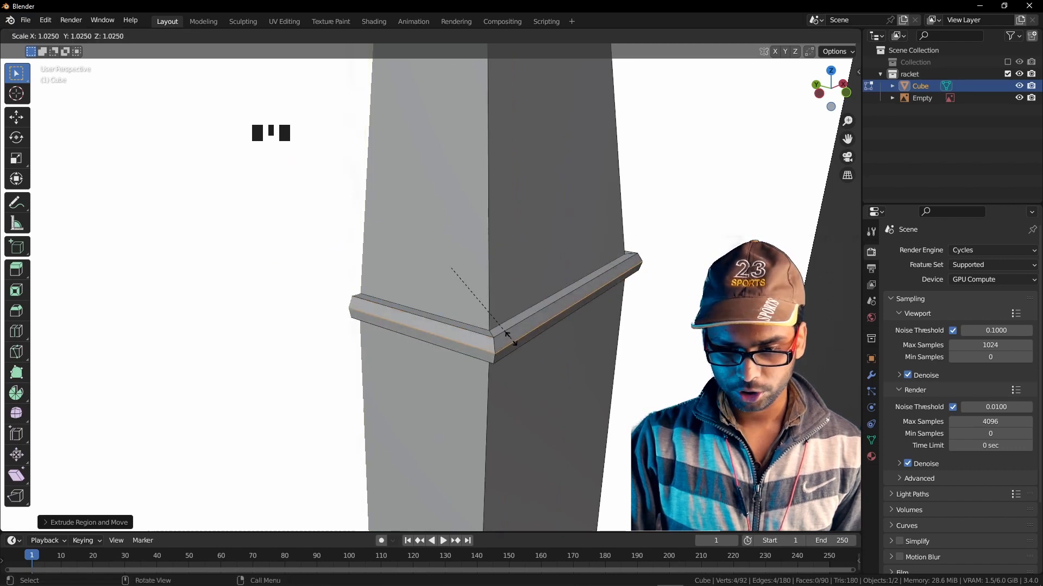
click(511, 340)
Hide the reference image so that only the handle model is displayed
scroll(511, 340, down, 4)
middle_drag(517, 370, 475, 297)
scroll(514, 335, down, 1)
scroll(499, 321, down, 3)
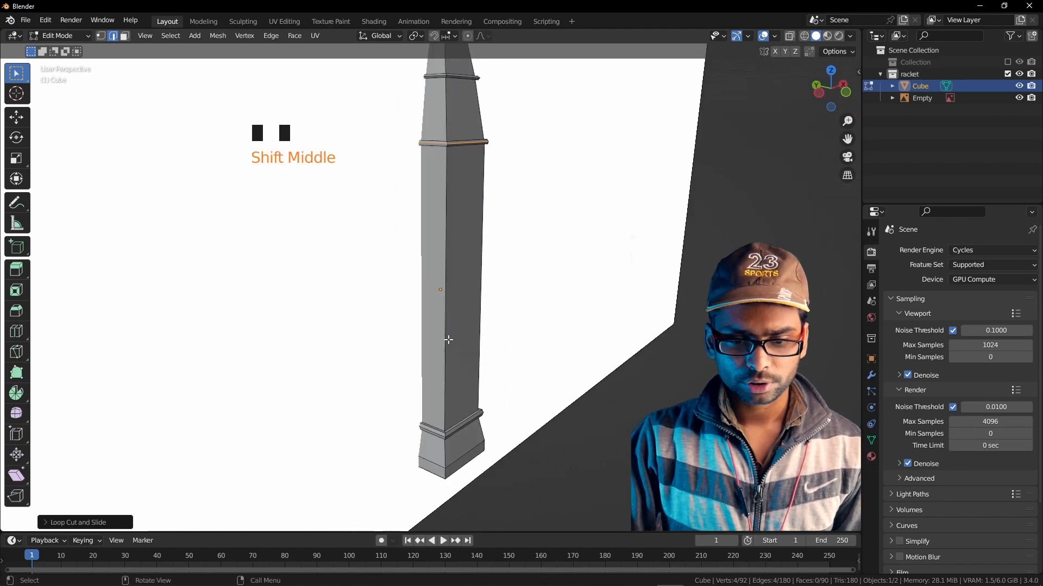
middle_drag(448, 340, 480, 312)
click(1019, 99)
Select all four vertical corner edge loops running along the handle's full height
middle_drag(771, 213, 463, 173)
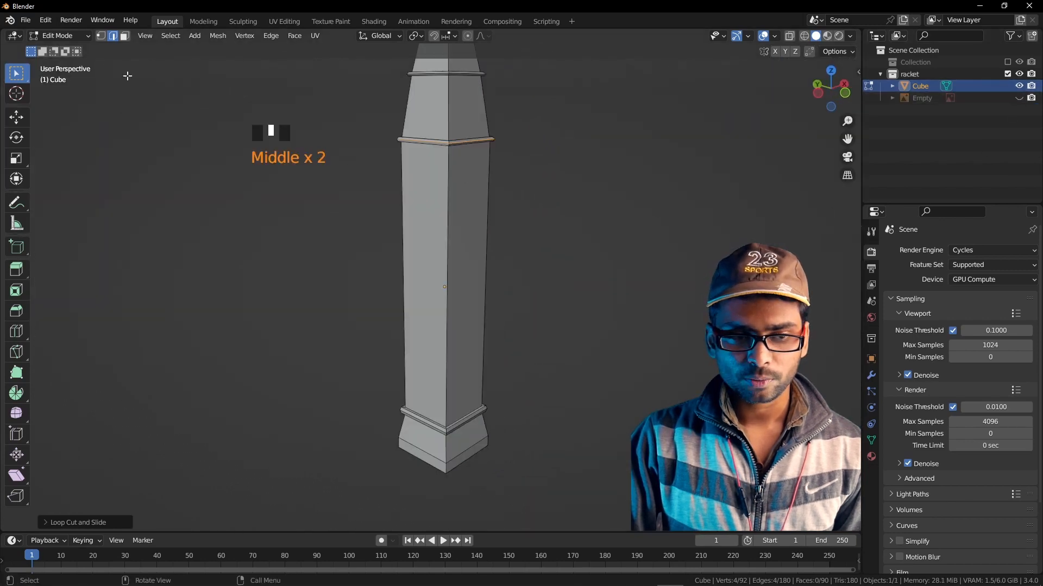
alt+click(448, 192)
middle_drag(448, 192, 388, 194)
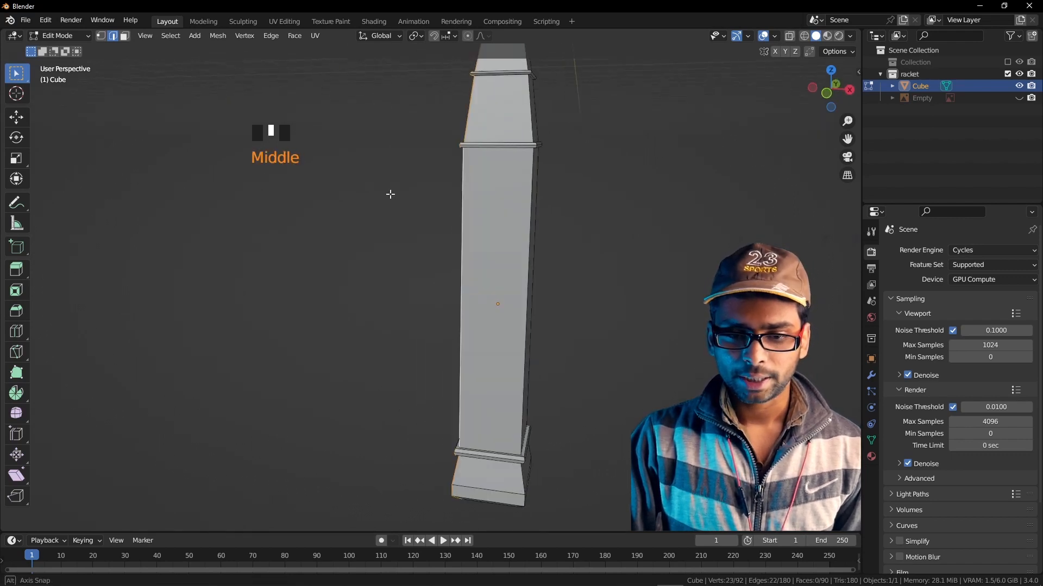
scroll(474, 209, down, 1)
middle_drag(474, 209, 475, 216)
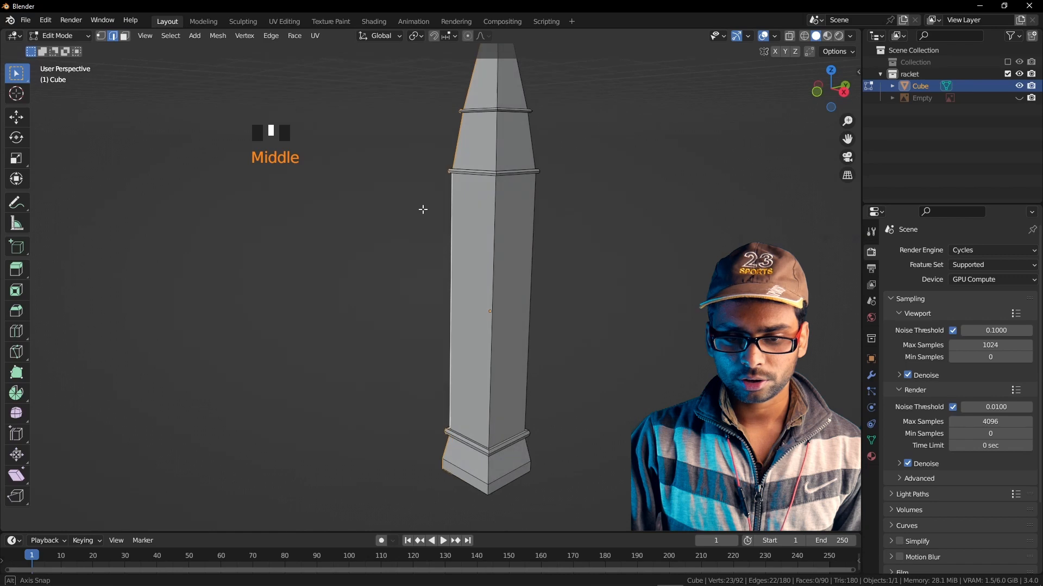
alt+shift+click(498, 225)
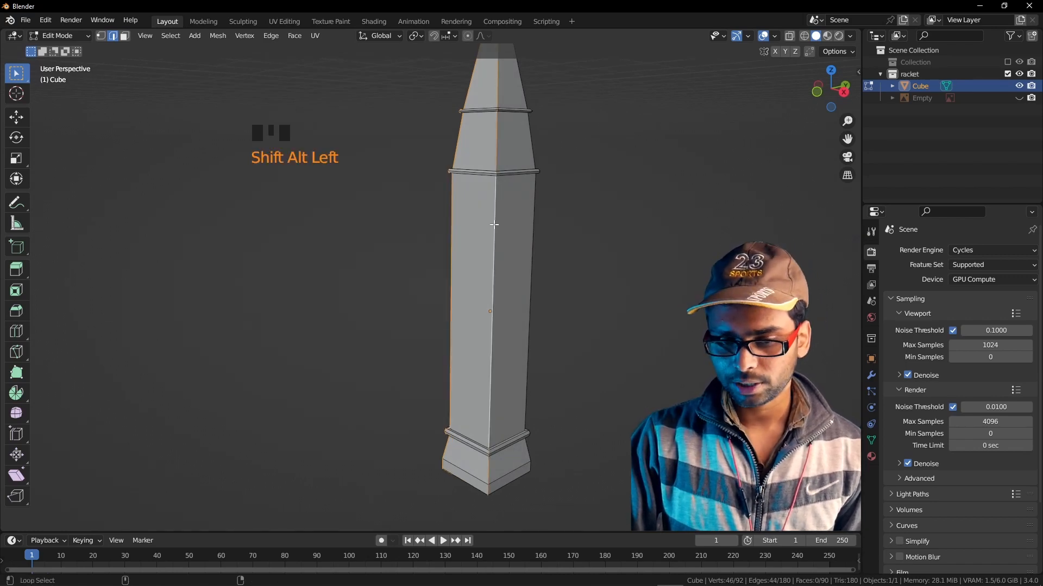
middle_drag(498, 225, 389, 252)
alt+shift+click(425, 240)
alt+shift+click(379, 237)
scroll(398, 244, down, 2)
scroll(390, 252, up, 2)
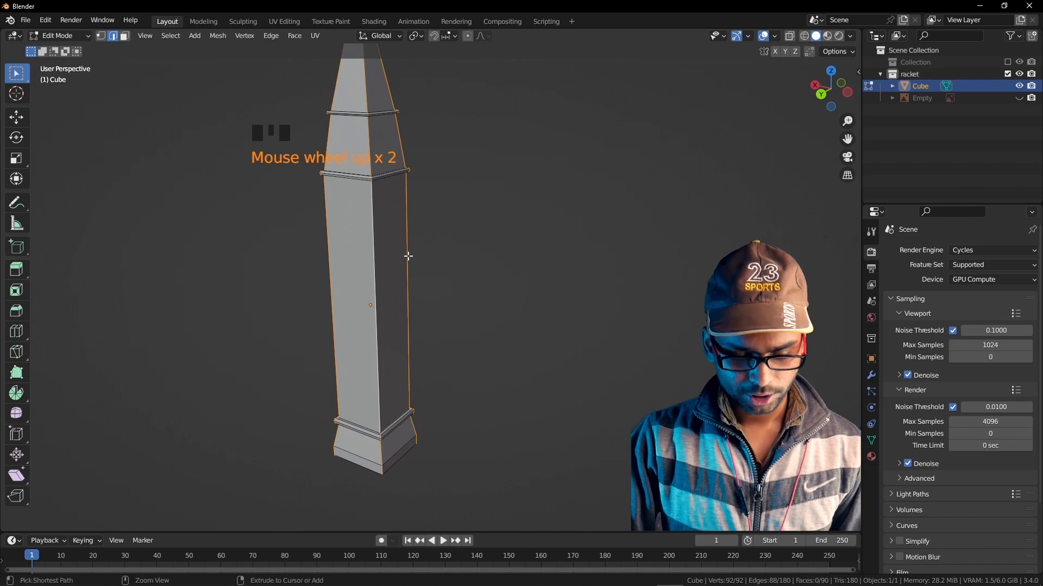
Try to bevel the handle's four vertical corner edge loops by about 0.187 m with one segment
key(ctrl+b)
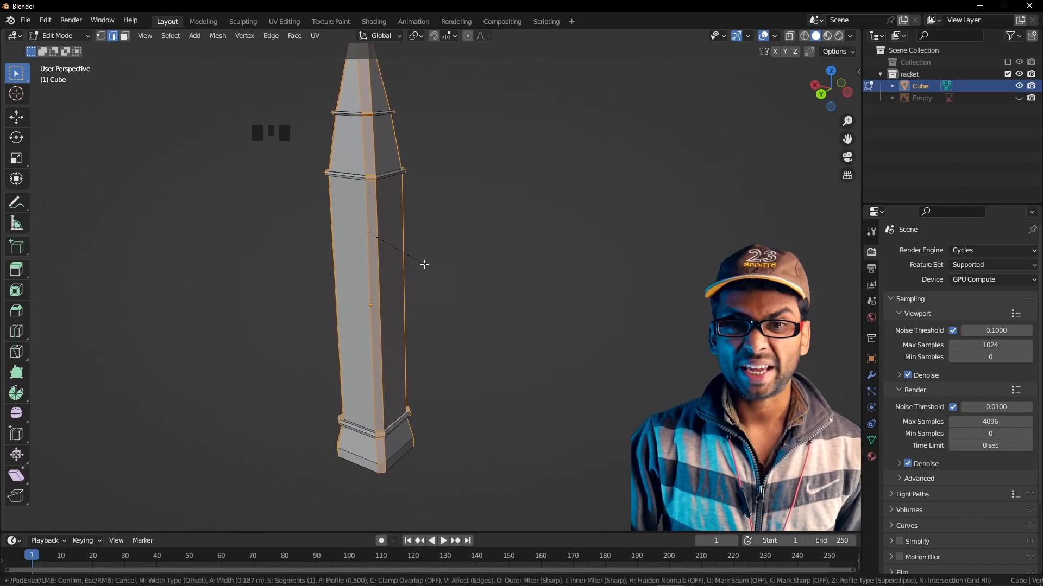
middle_drag(424, 264, 439, 296)
shift+middle_drag(440, 295, 435, 330)
scroll(446, 306, up, 2)
scroll(433, 347, up, 2)
scroll(436, 329, down, 2)
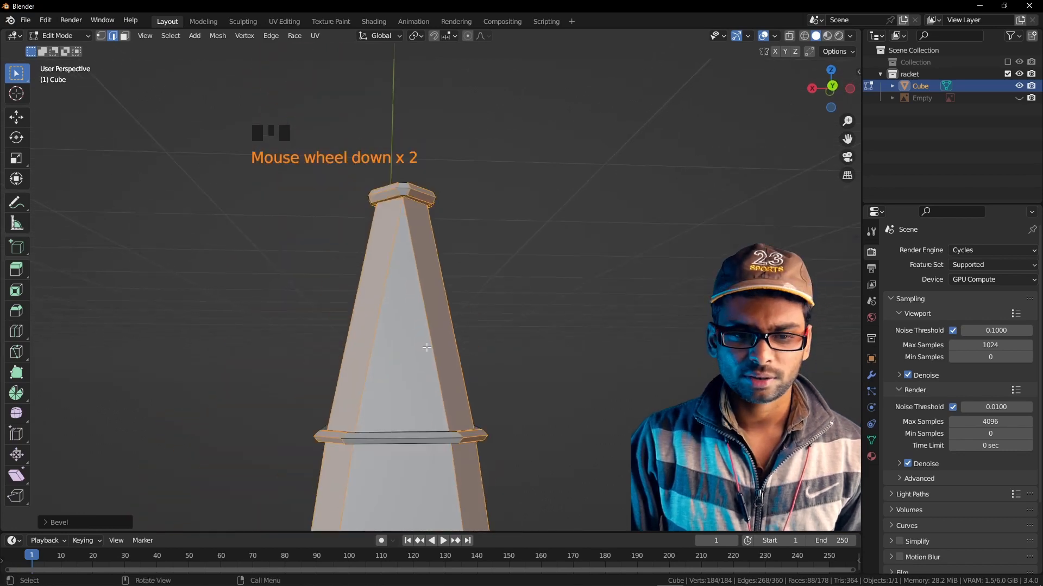
shift+middle_drag(448, 458, 398, 403)
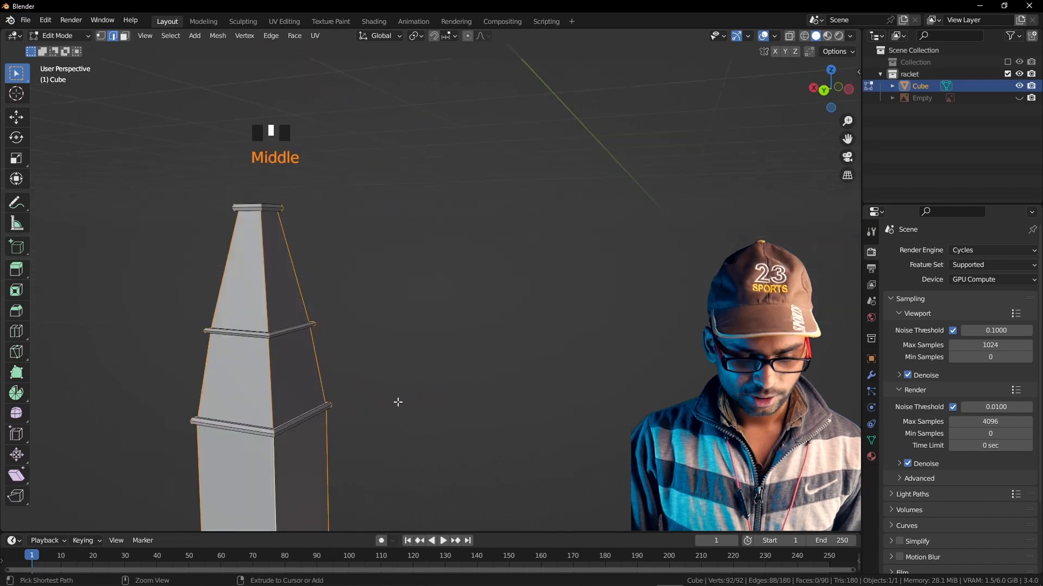
Bevel the handle's four vertical corner edge loops by about 0.15 m with one segment
key(ctrl+b)
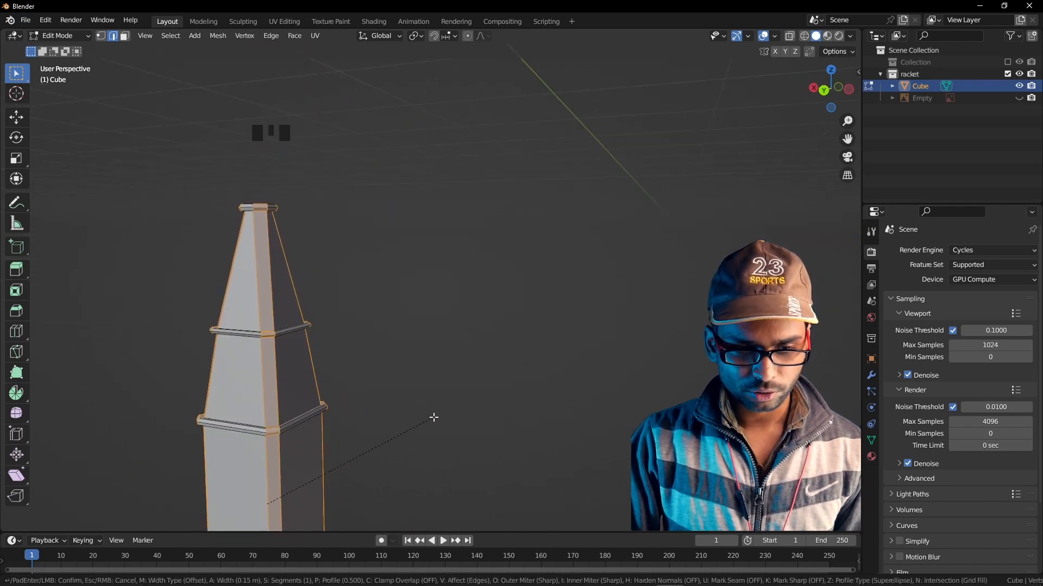
click(434, 417)
scroll(433, 417, up, 1)
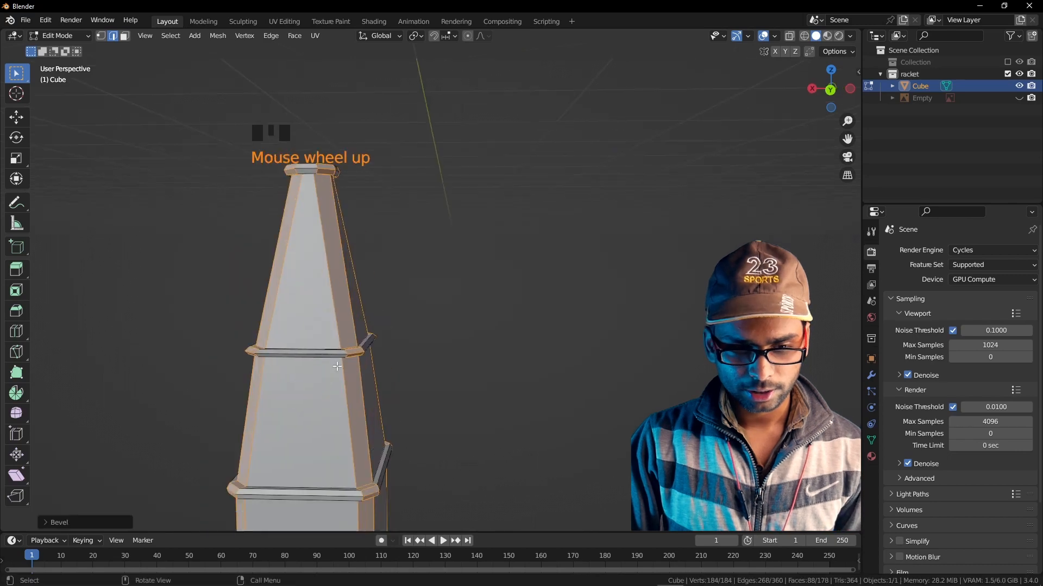
middle_drag(433, 417, 384, 400)
scroll(409, 369, down, 2)
scroll(388, 342, down, 1)
shift+middle_drag(387, 342, 390, 380)
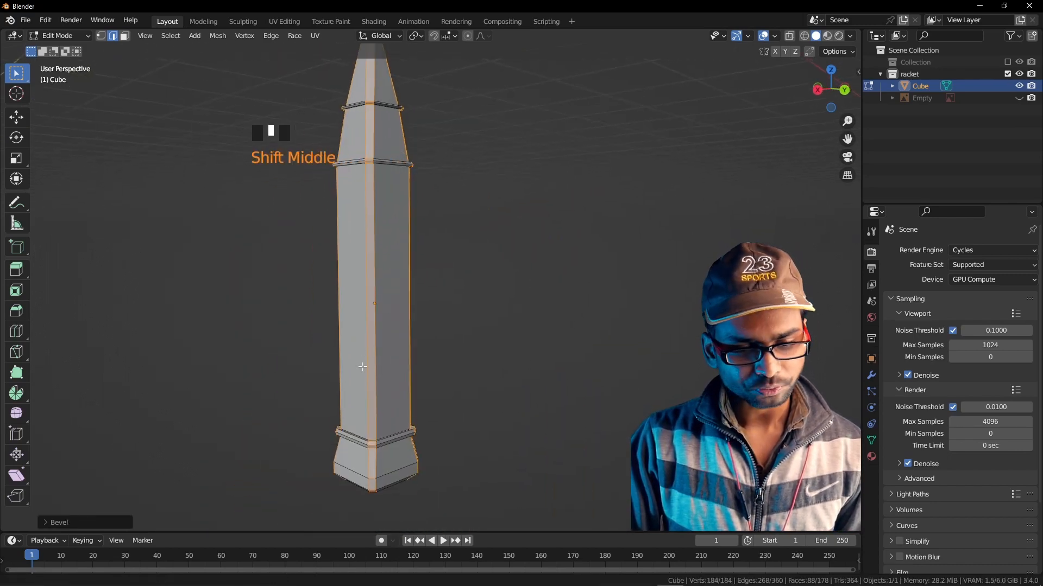
scroll(391, 405, up, 1)
Duplicate one long flat face of the straight grip in place and separate it into its own object
click(394, 330)
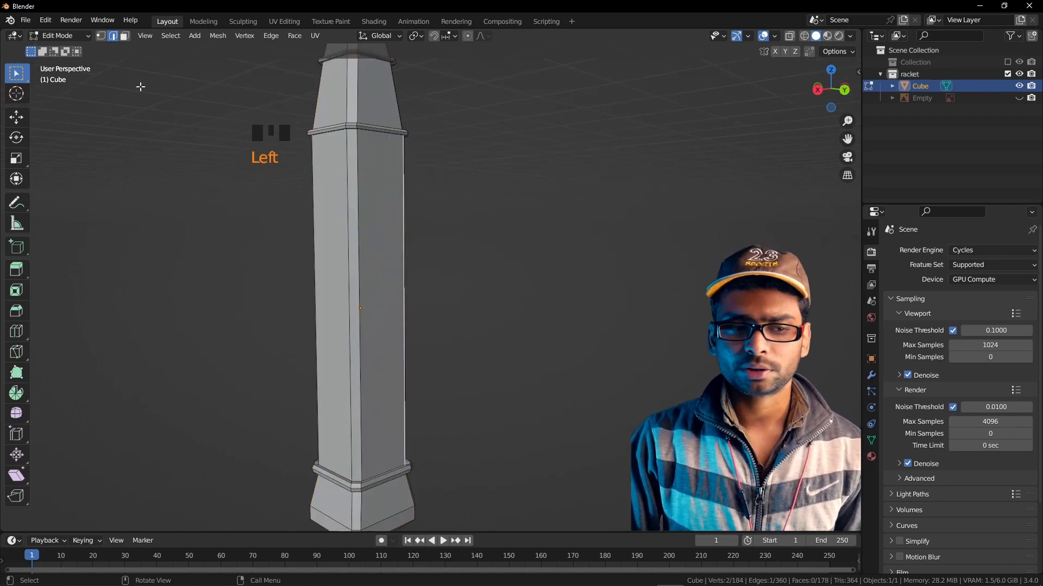
click(125, 40)
click(377, 264)
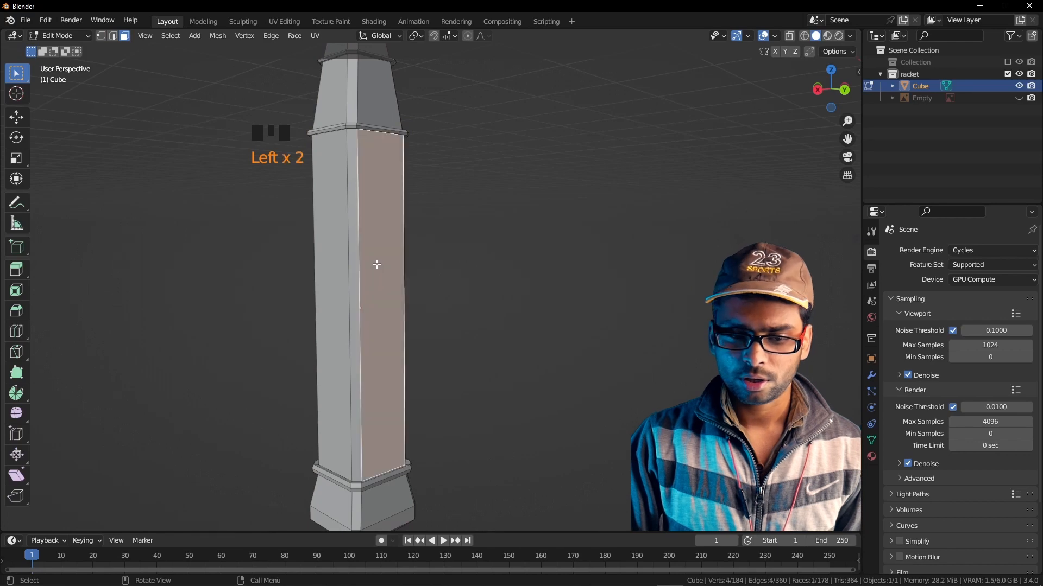
scroll(378, 325, down, 2)
middle_drag(379, 326, 387, 326)
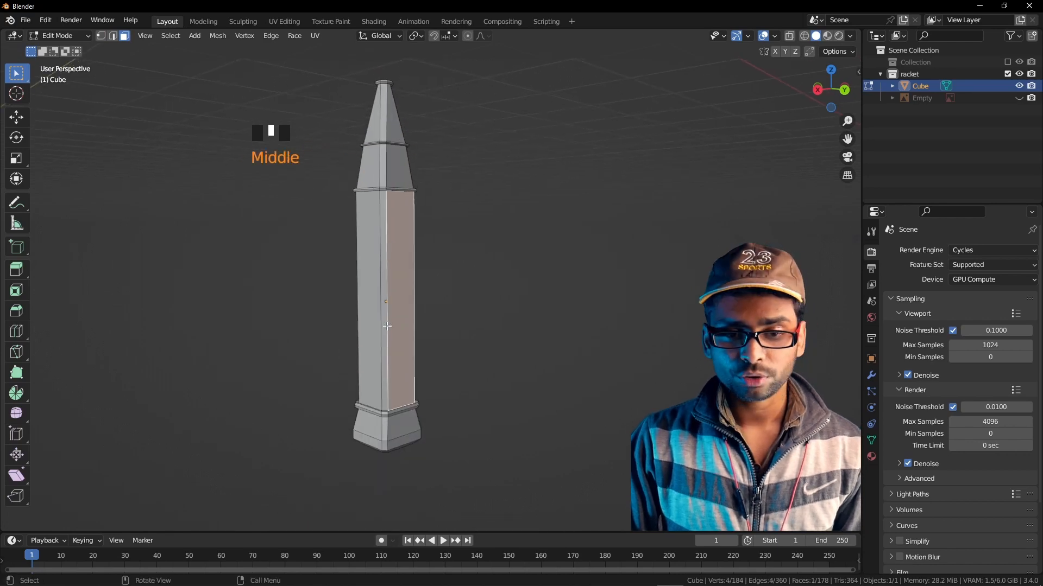
key(shift+d)
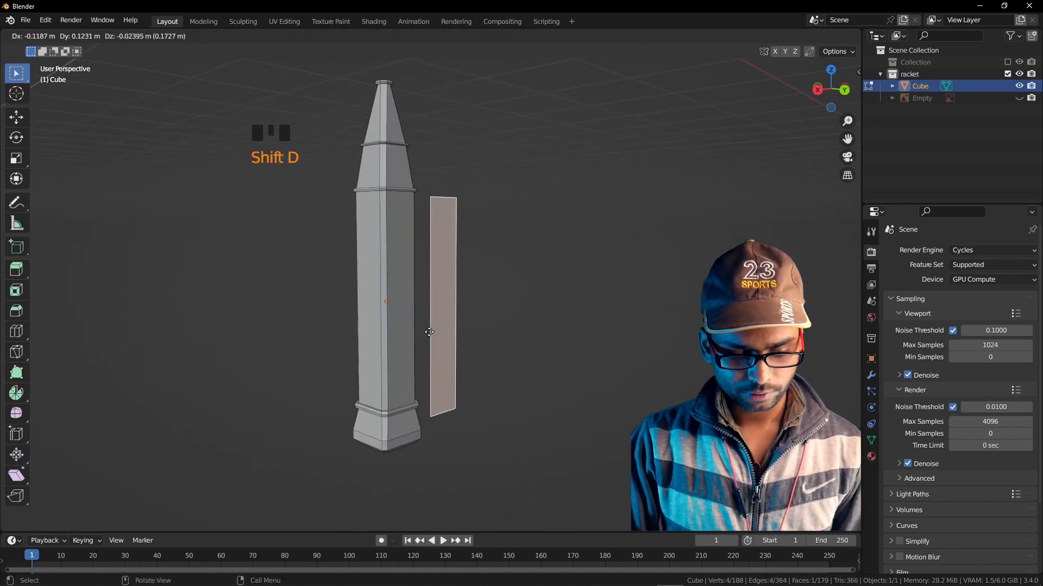
right_click(429, 332)
key(p)
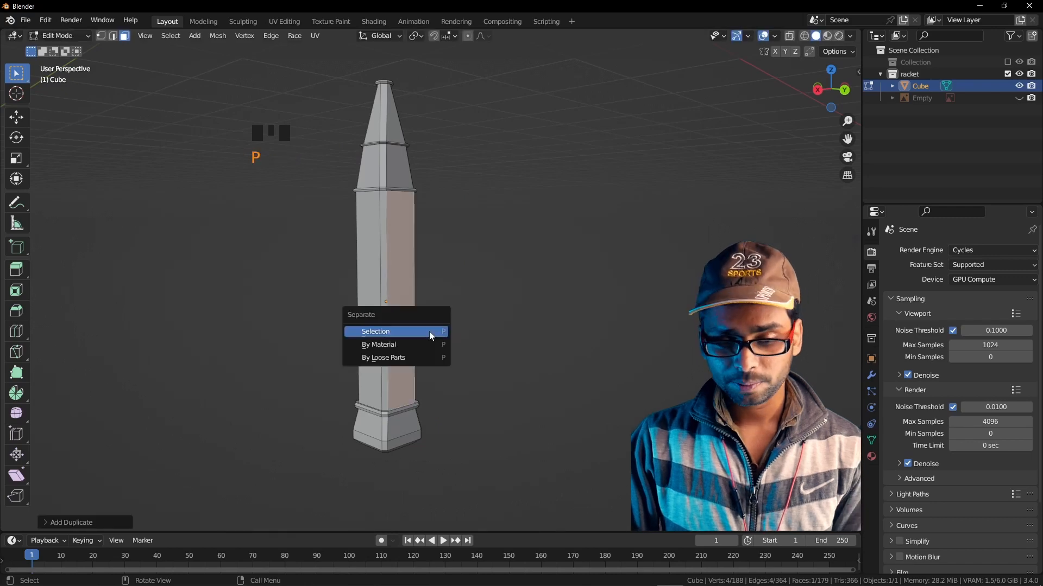
click(429, 331)
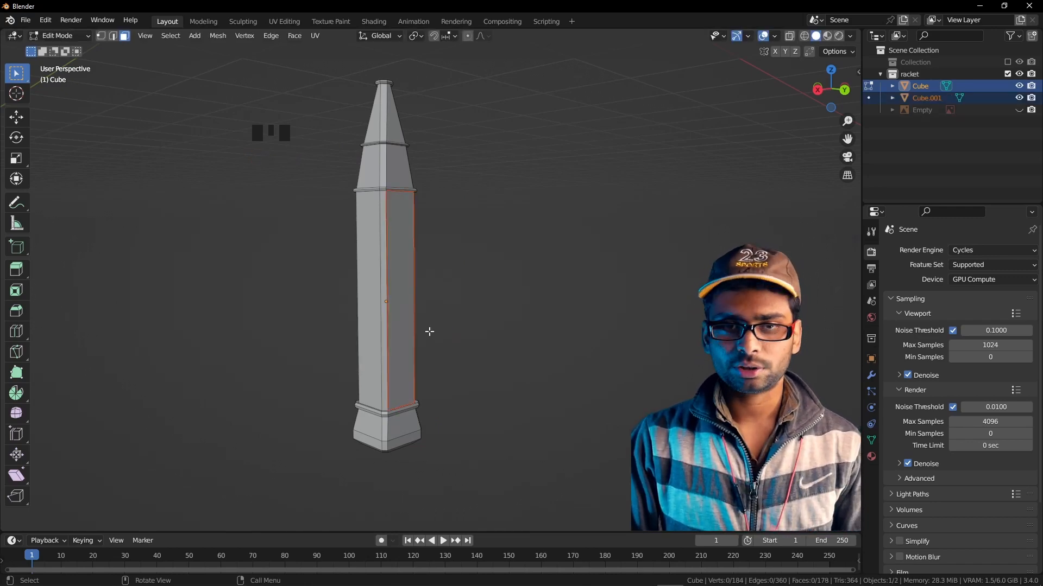
key(Tab)
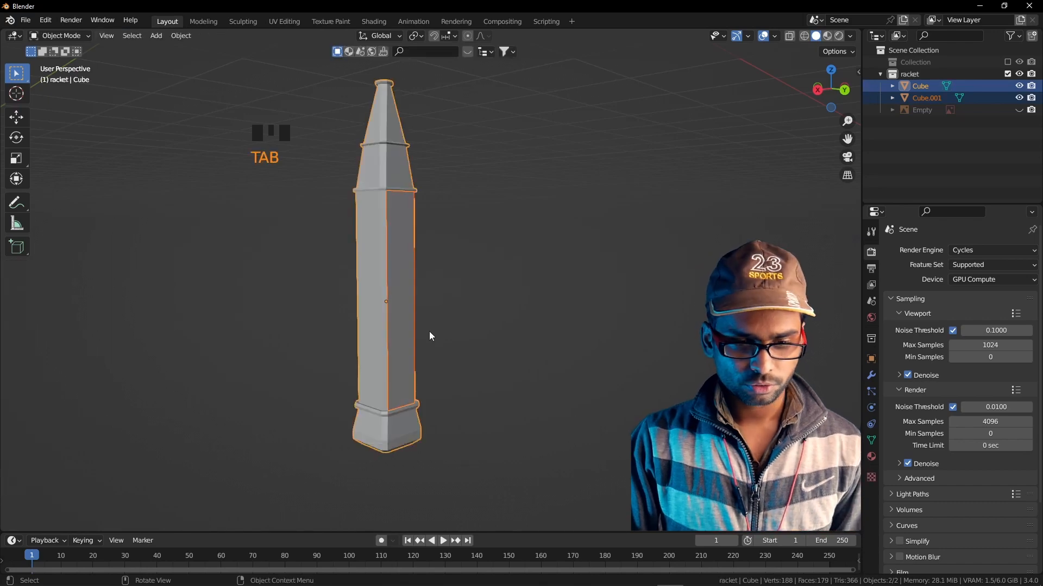
Edge-slide the separated face's top edge down by a factor of about 0.87, leaving a short patch above the lower band
click(399, 285)
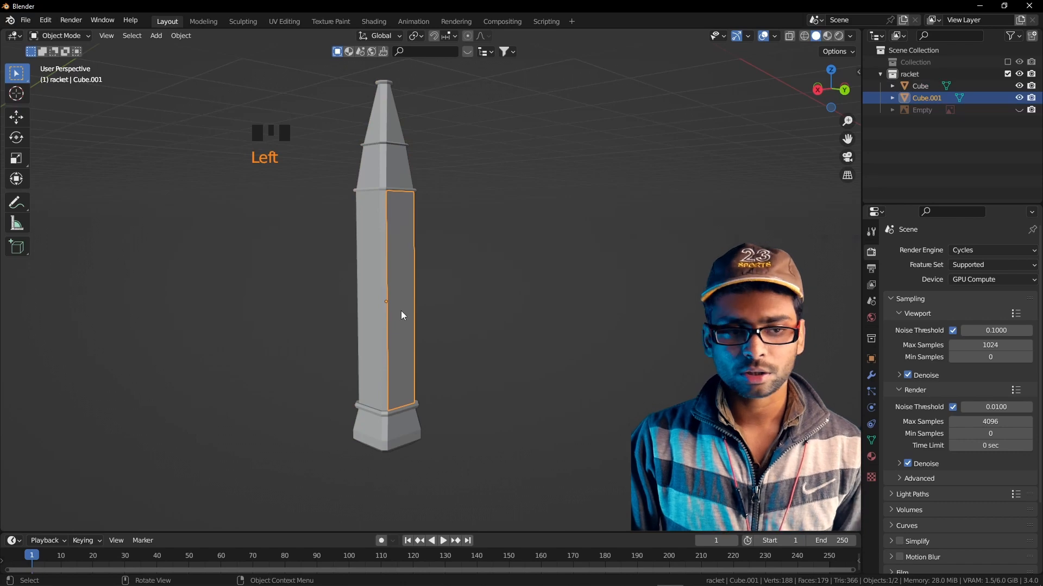
key(Tab)
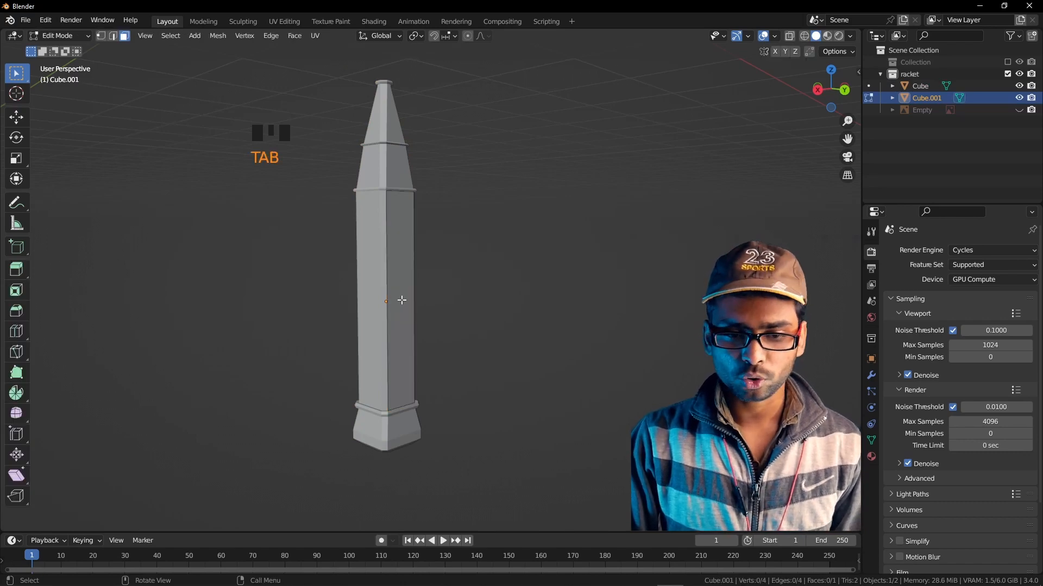
click(402, 300)
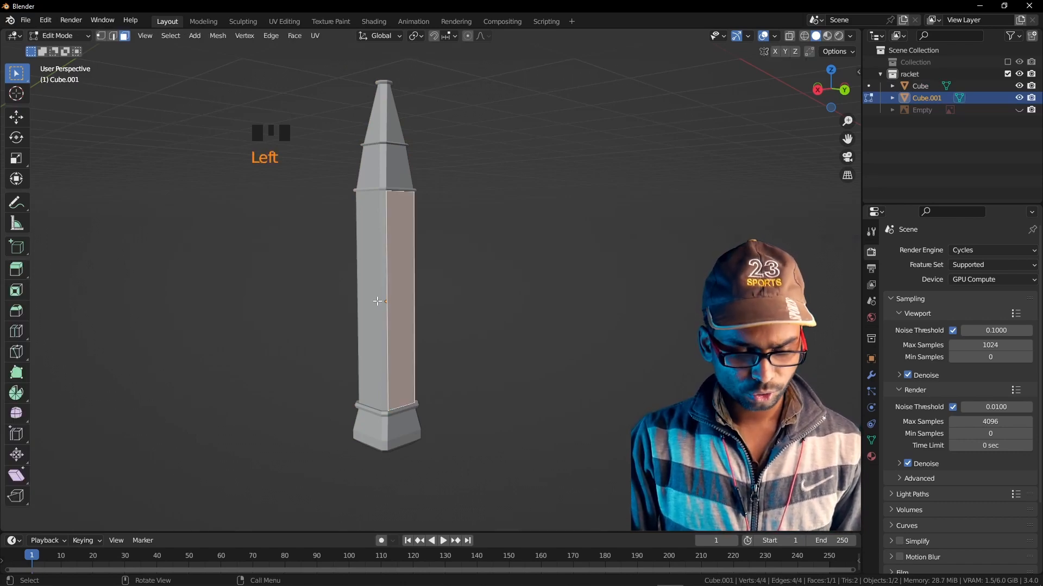
click(113, 36)
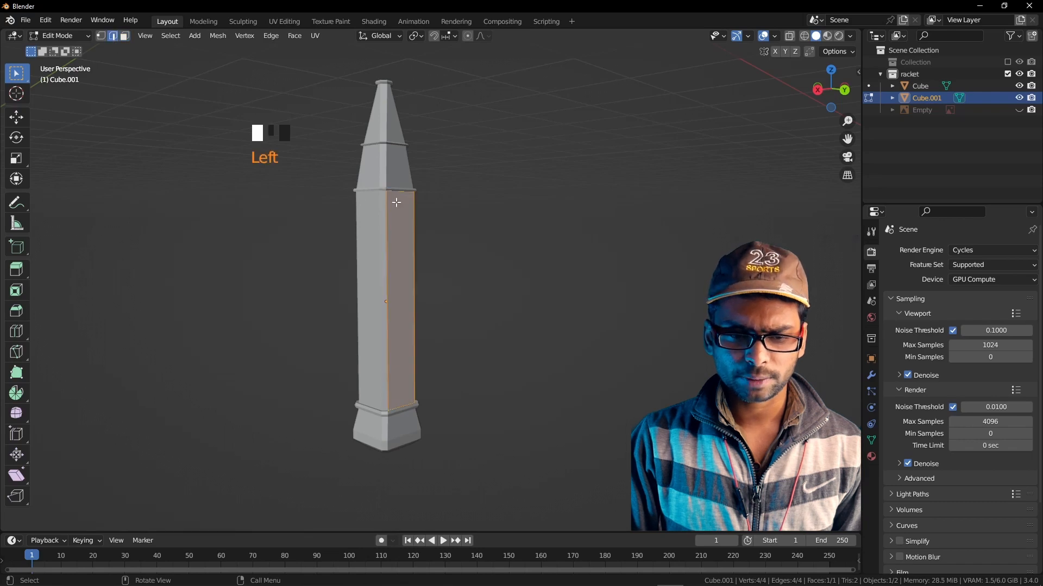
scroll(396, 202, up, 2)
click(391, 170)
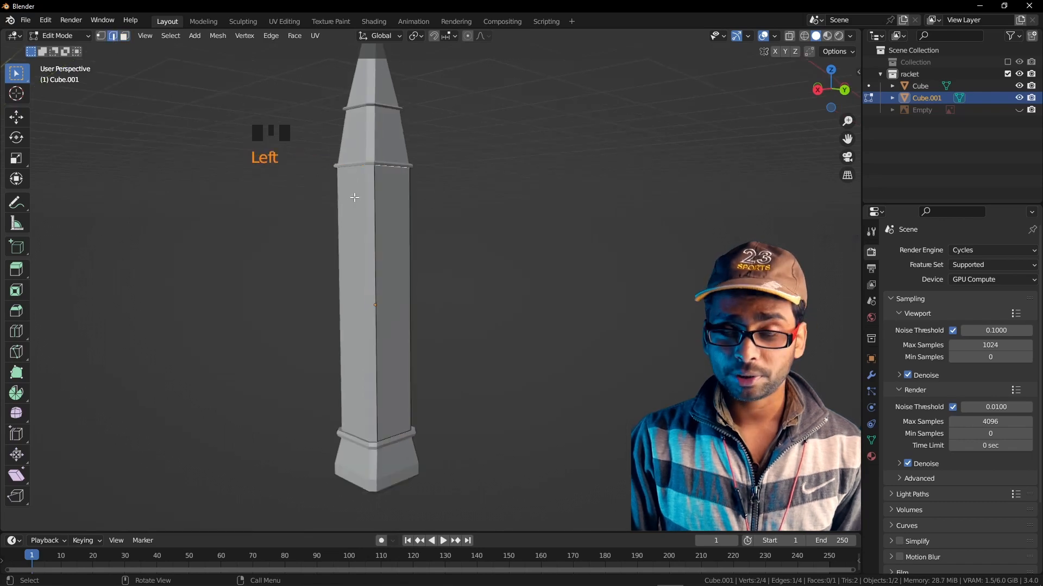
key(g)
key(g)
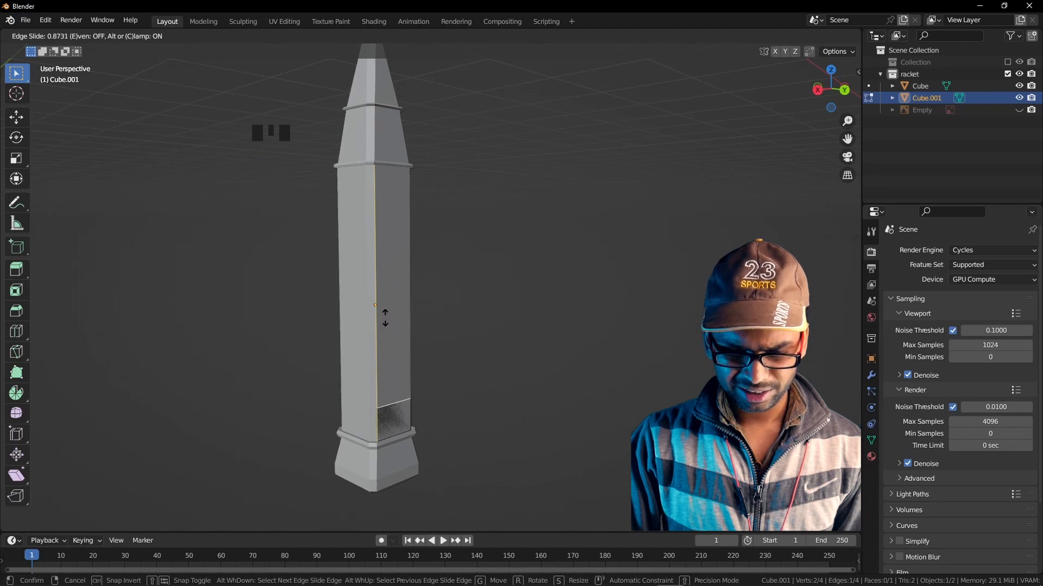
click(384, 321)
Edge-slide the outer vertical edge of the short patch inward by a factor of about 0.55 to narrow it
scroll(396, 360, up, 2)
shift+middle_drag(396, 360, 422, 329)
click(428, 332)
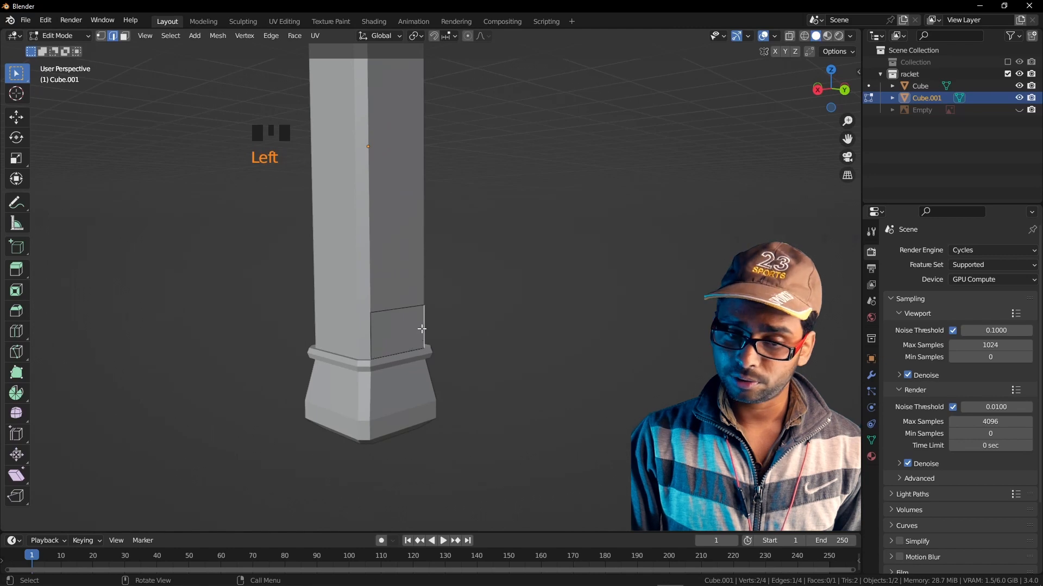
key(g)
key(g)
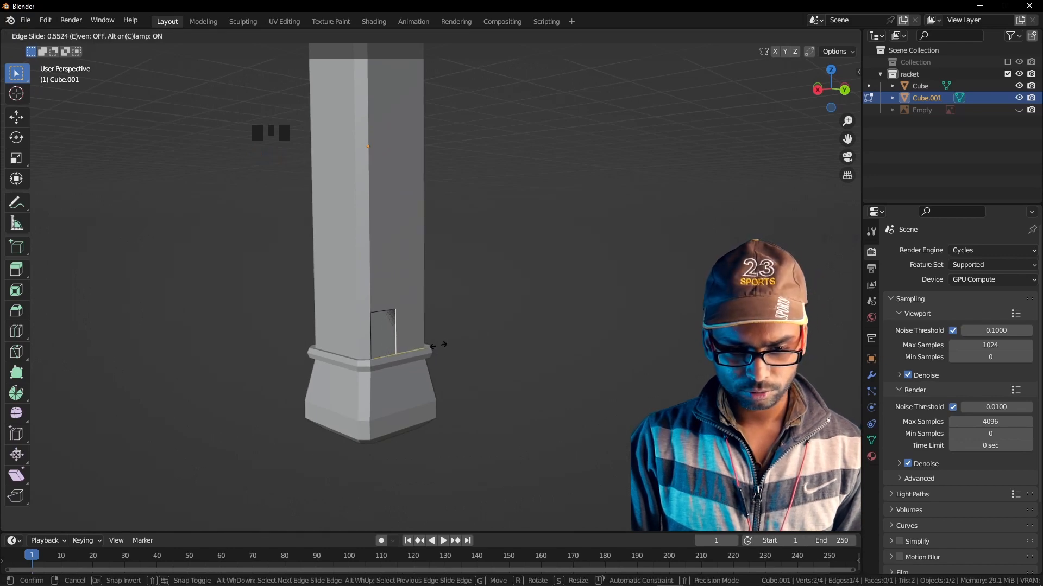
click(438, 345)
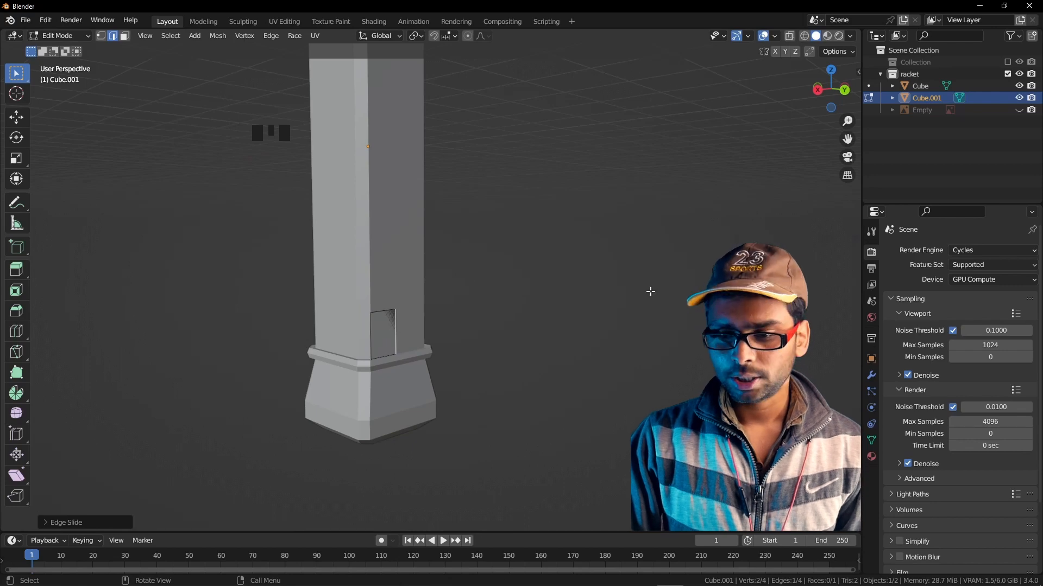
Add a Screw modifier to the small patch object
click(871, 375)
click(924, 251)
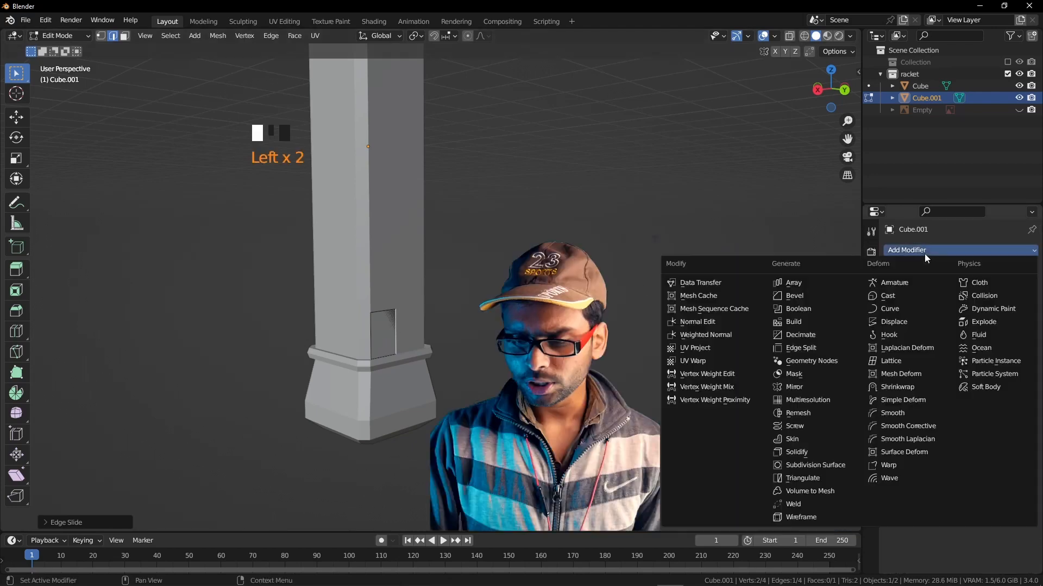
click(795, 426)
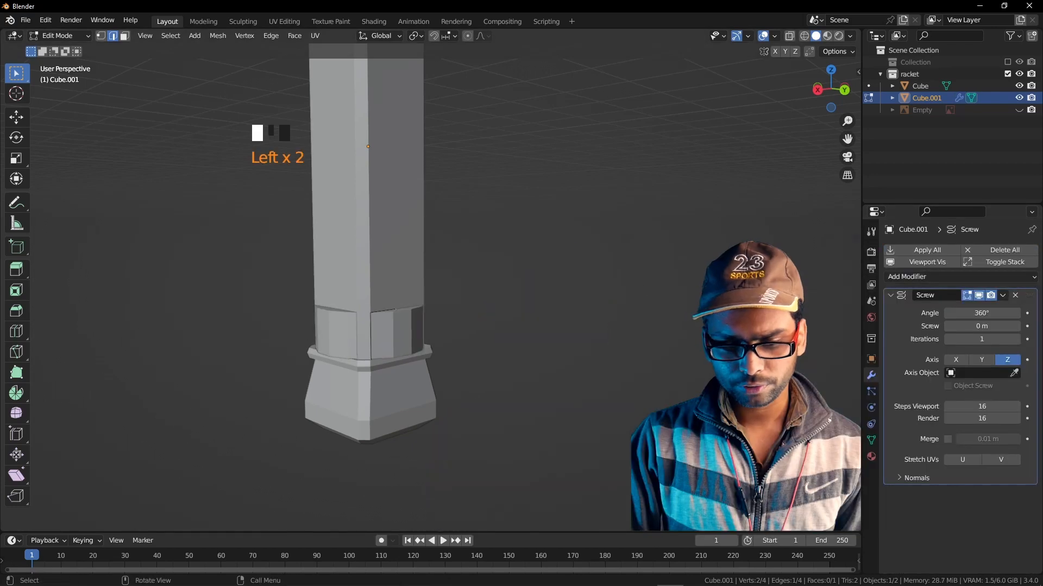
Check the normals of the handle and wrap with the Face Orientation overlay, and turn the overlay off again
click(775, 36)
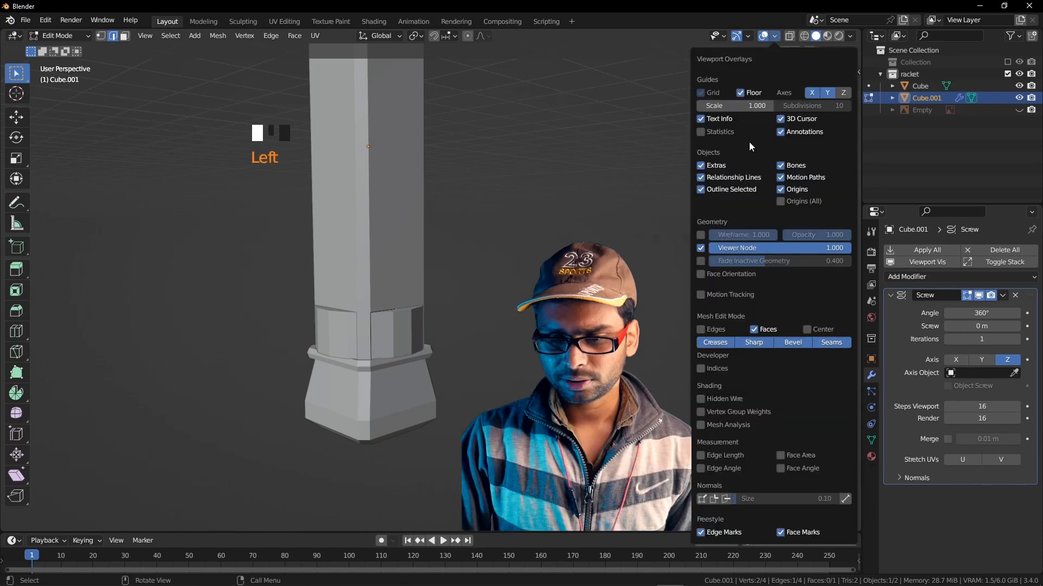
click(701, 275)
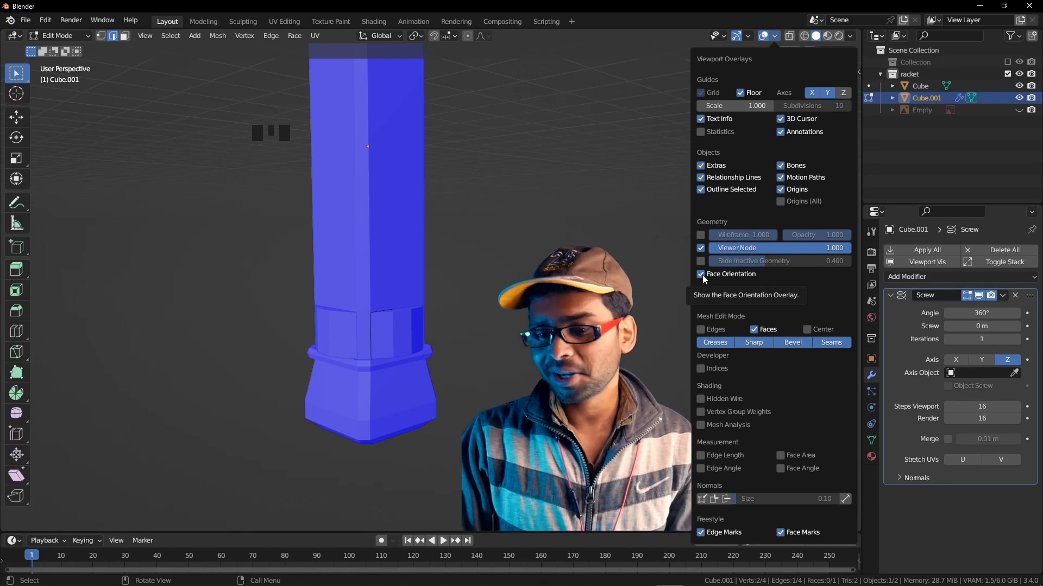
click(701, 274)
click(775, 37)
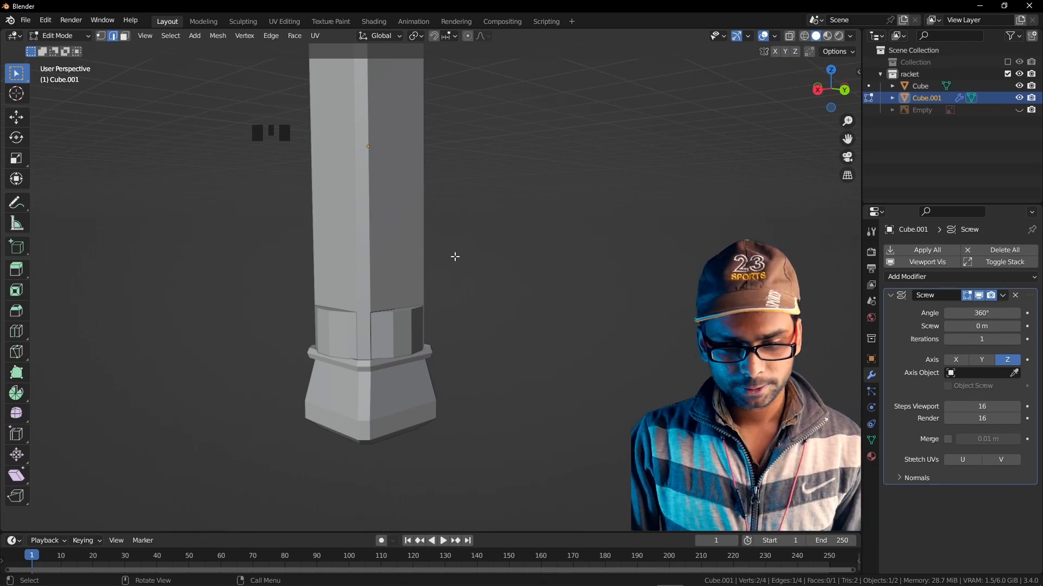
Set the Screw modifier's screw offset to 0.3 m and its iterations to 4 to coil the strip up the grip
middle_drag(454, 256, 478, 258)
drag(980, 325, 986, 325)
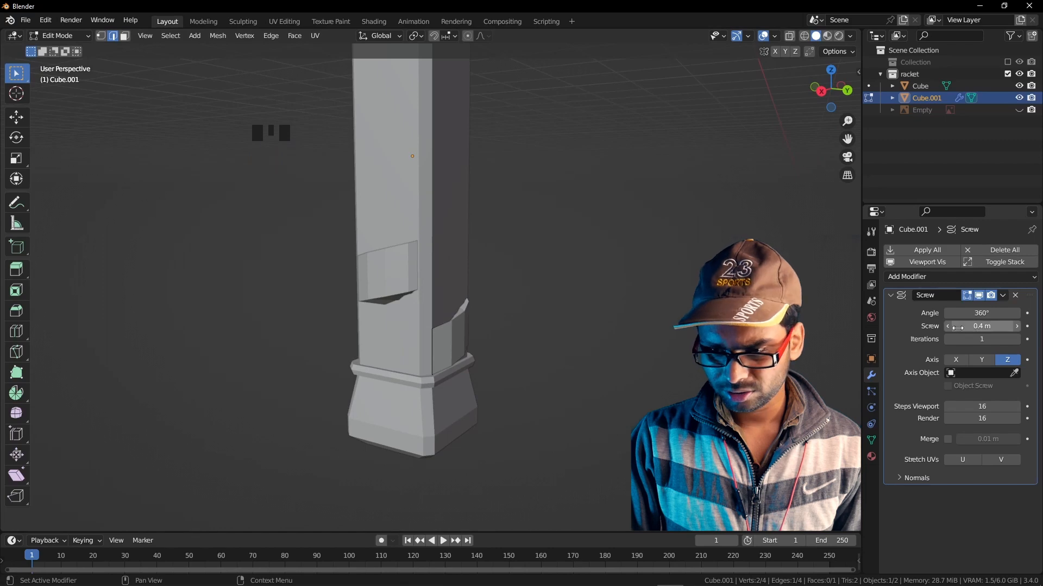
click(948, 326)
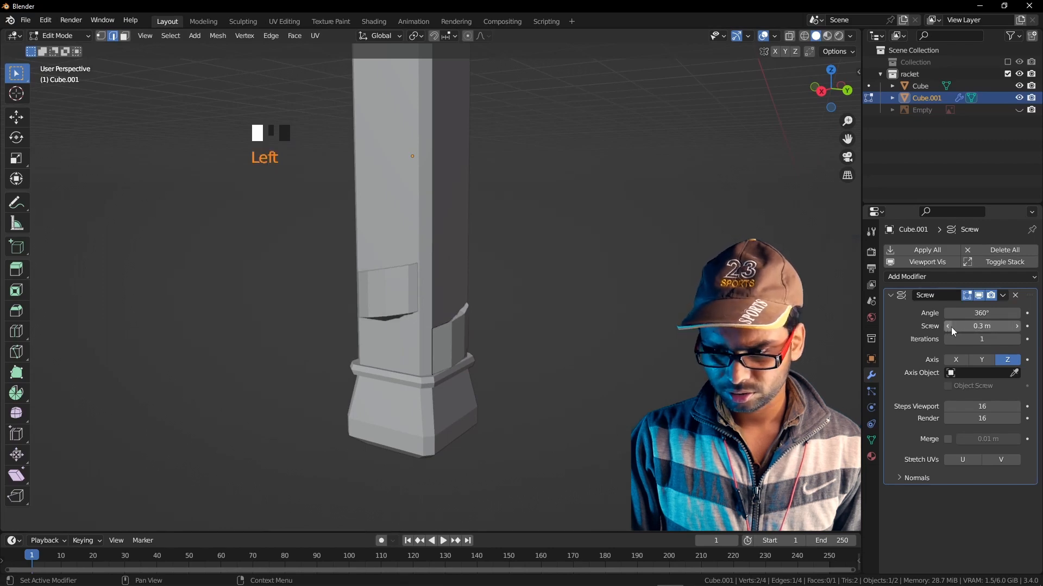
click(1014, 339)
click(1012, 338)
click(1012, 338)
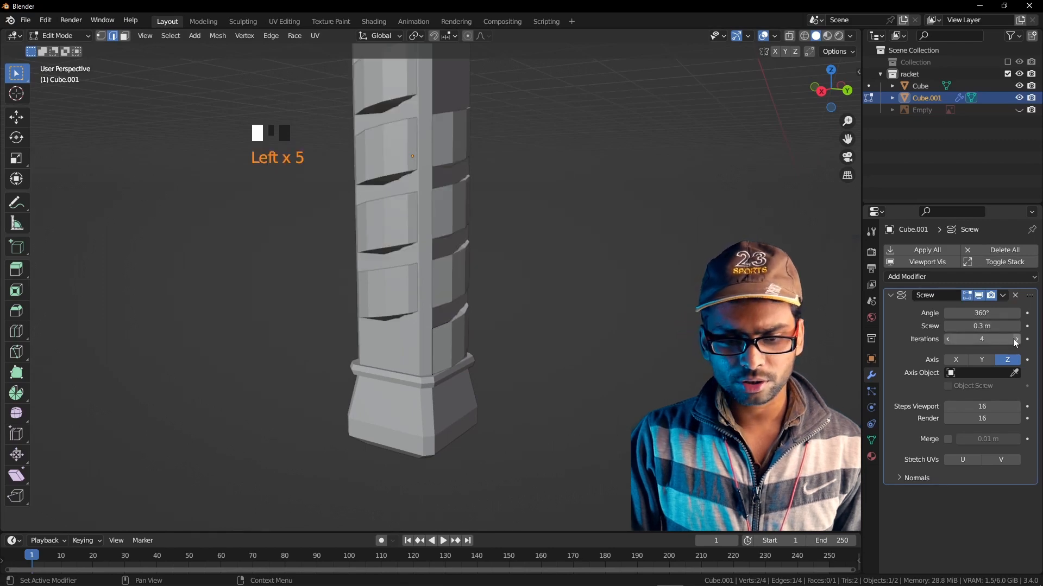
Set the Screw modifier's iterations to 6 and its screw offset to 0.26 m to tighten the wrap's coils
click(1012, 338)
click(1012, 338)
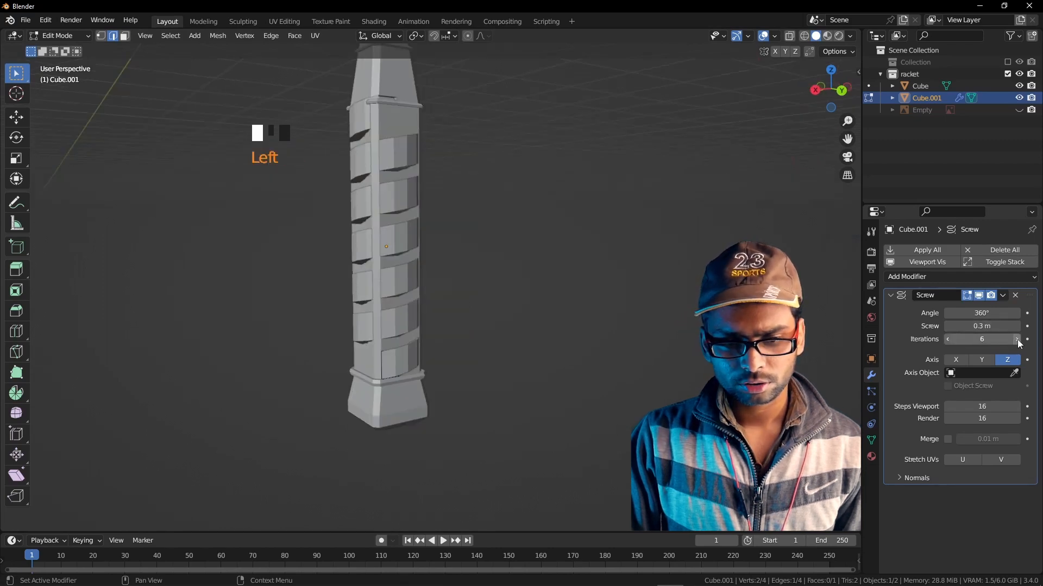
click(946, 328)
click(982, 327)
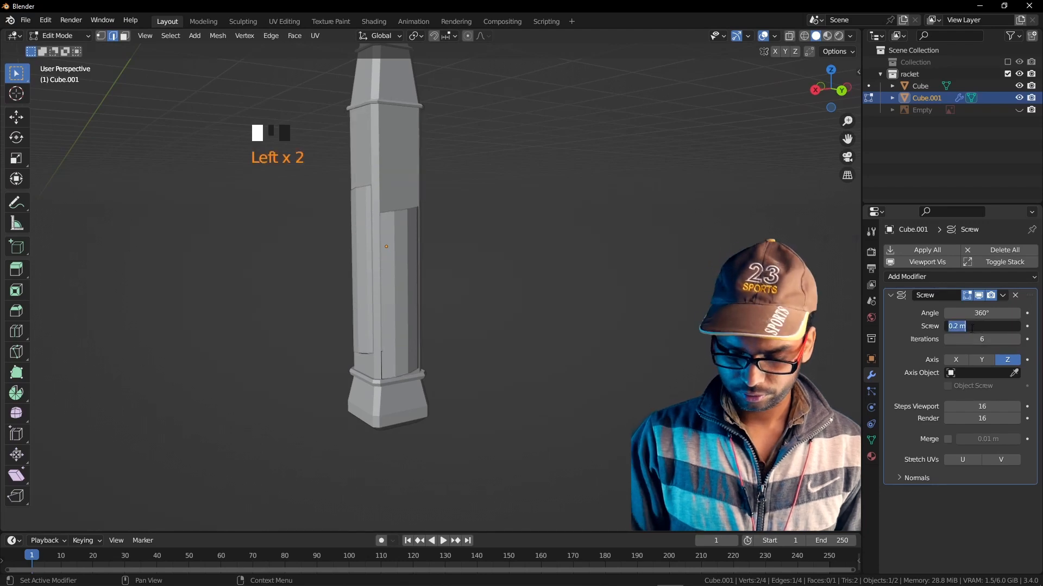
key(BackSpace)
text(.25)
key(Return)
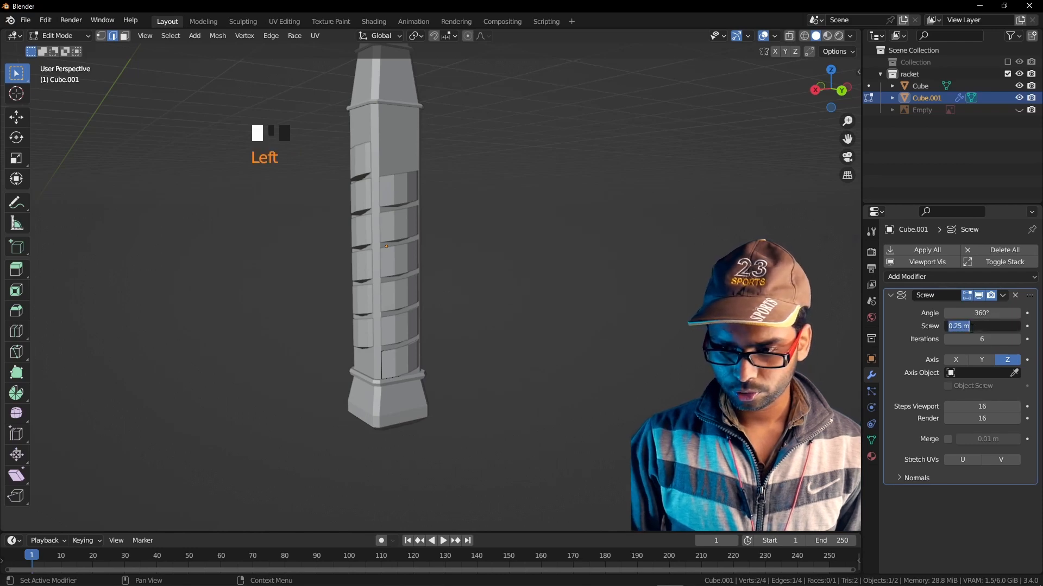
text(.26)
key(Return)
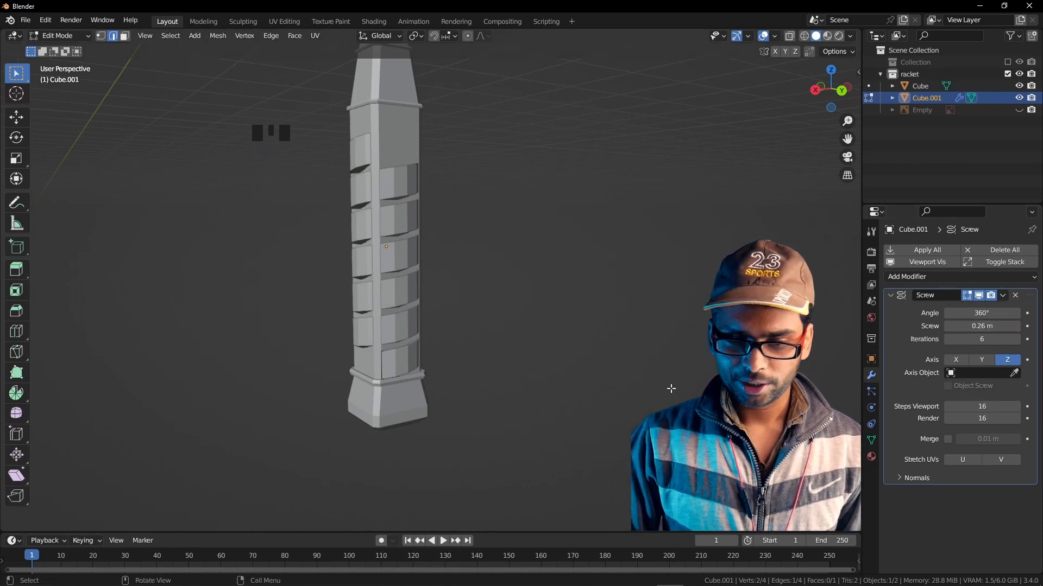
In Object Mode, move the wrap slightly up along Z and scale it up a little so it clears the grip's corners
middle_drag(489, 321, 474, 297)
key(Tab)
key(g)
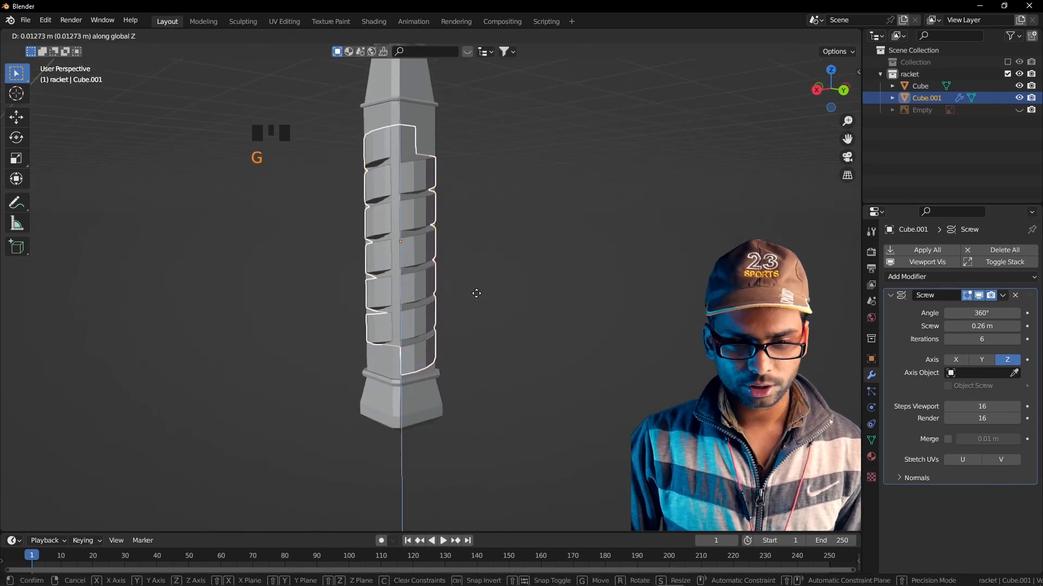
click(478, 289)
scroll(437, 298, up, 2)
middle_drag(436, 297, 446, 304)
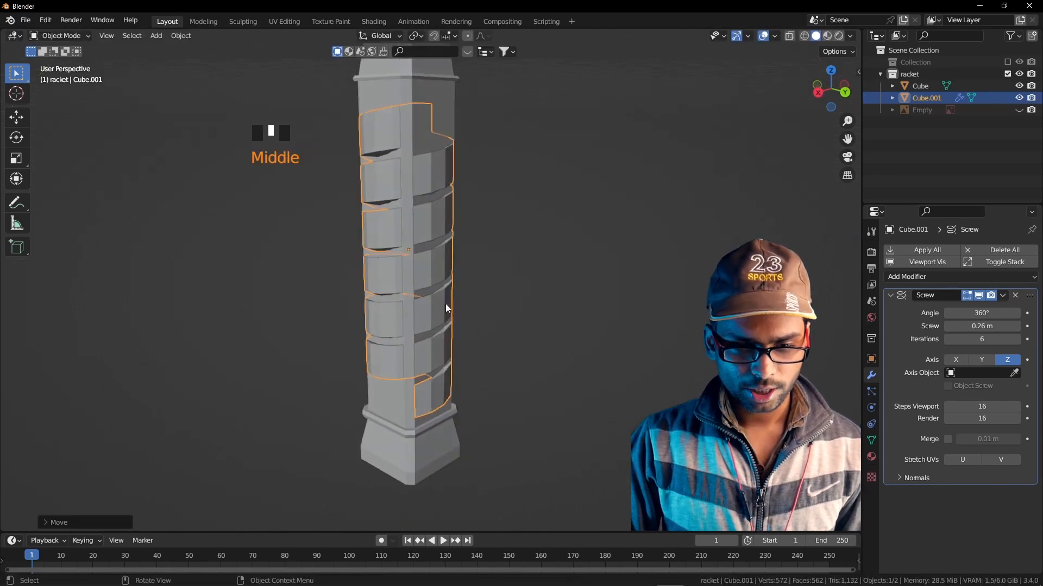
key(s)
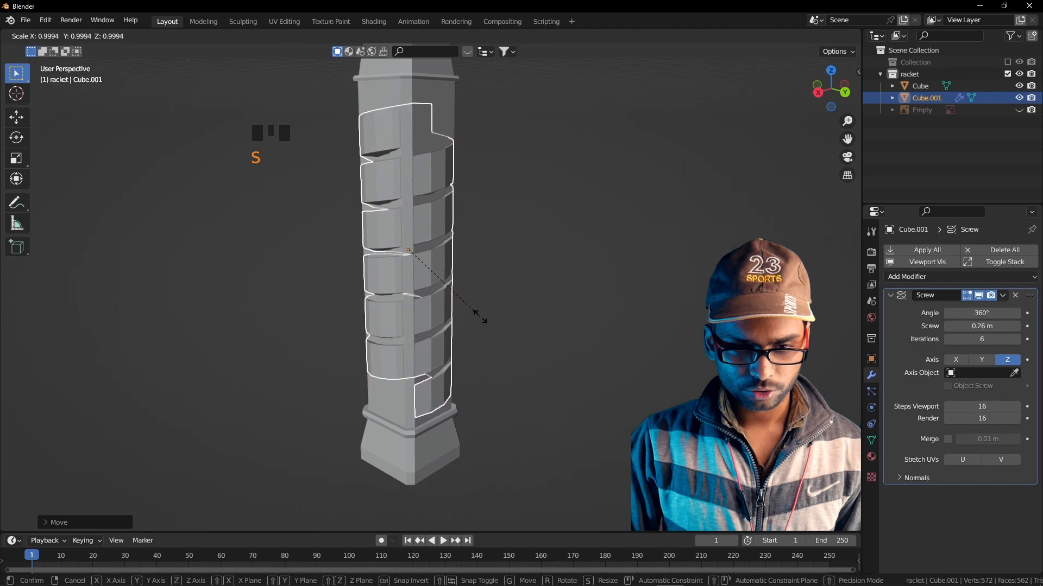
click(481, 318)
middle_drag(481, 318, 480, 302)
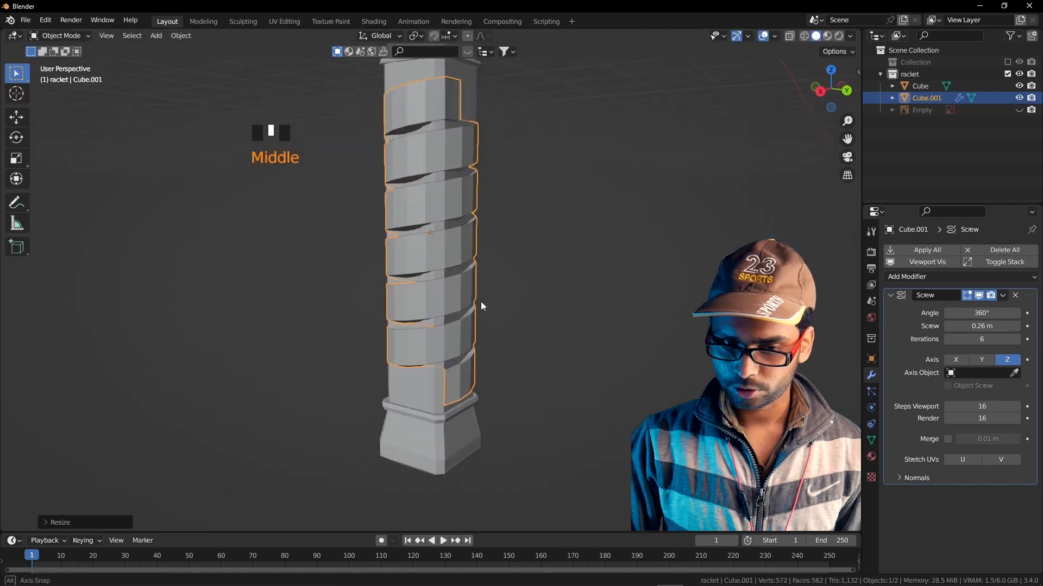
From the front view, move the wrap along the X axis off the handle into the empty space beside it
key(KP_1)
scroll(498, 286, down, 2)
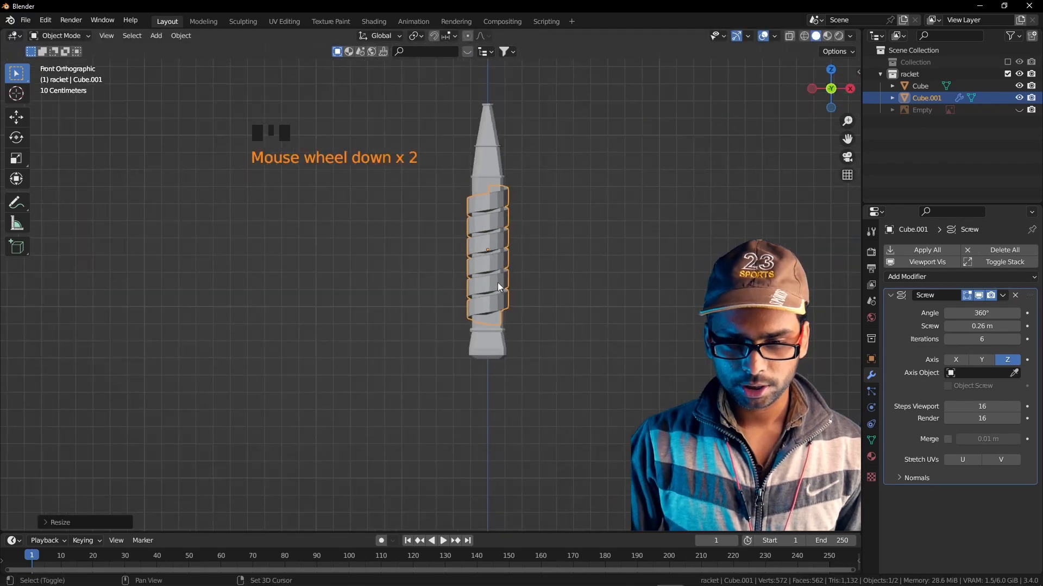
scroll(499, 285, up, 4)
key(g)
key(y)
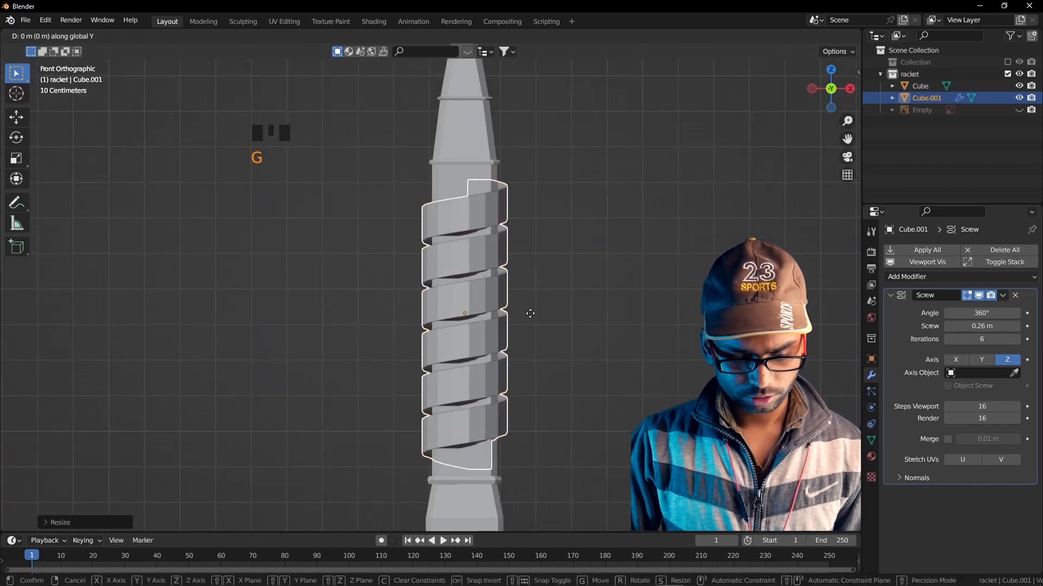
key(x)
click(446, 323)
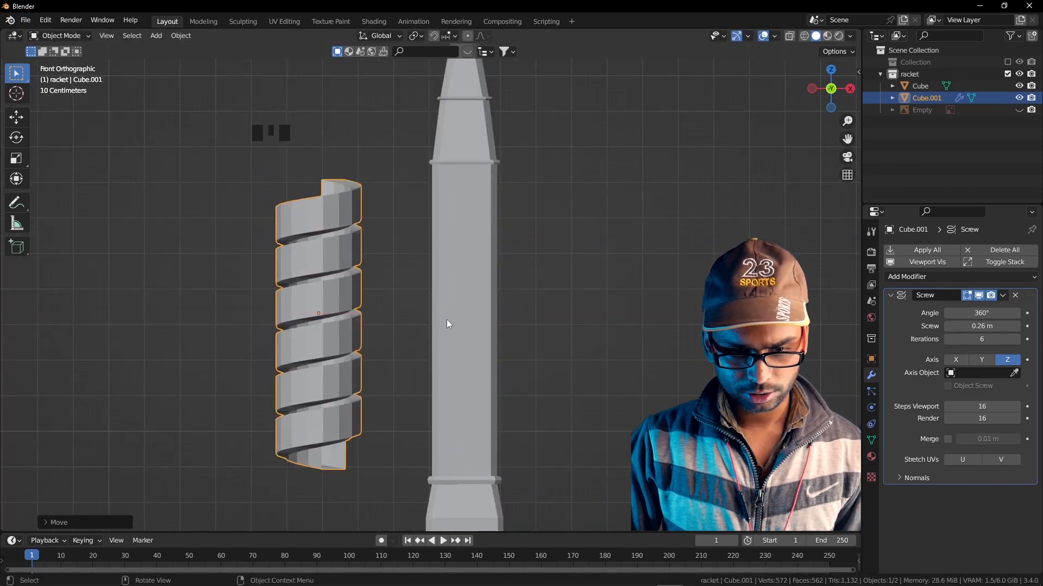
Select the loop of faces around the handle's long grip section and inset it by about 0.029 m
click(470, 286)
key(Tab)
scroll(528, 303, up, 1)
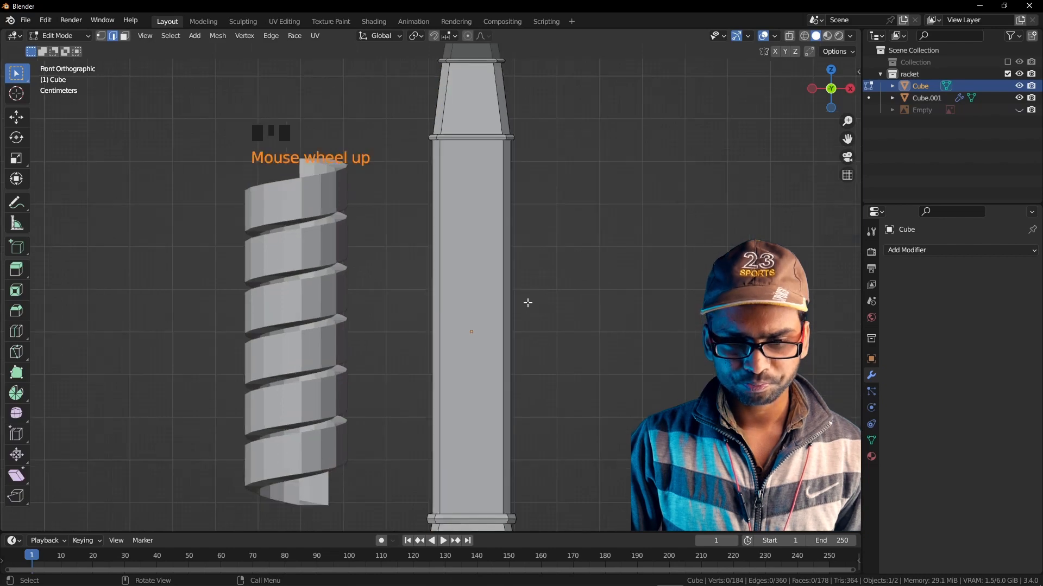
middle_drag(444, 282, 430, 269)
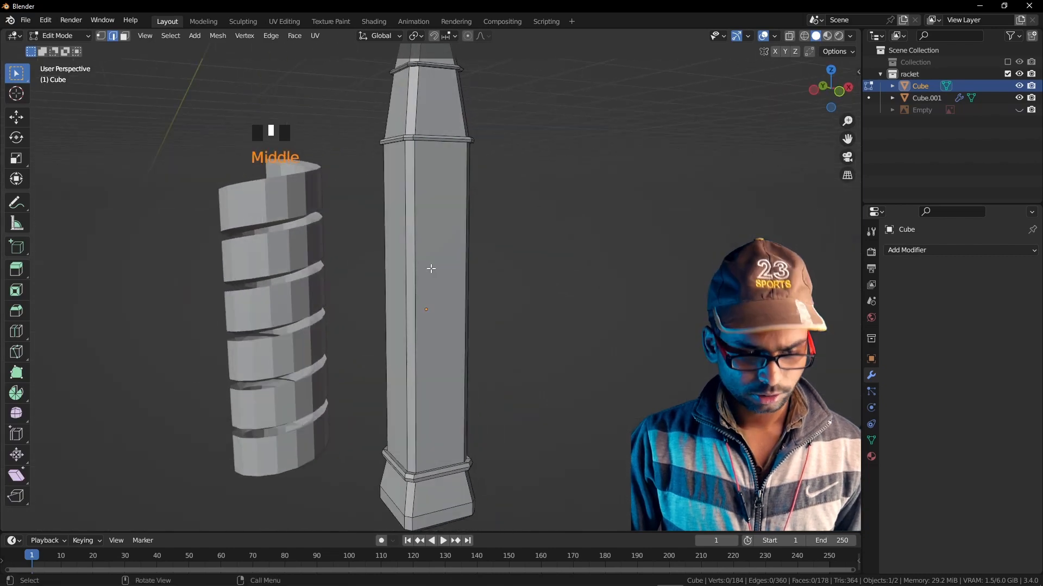
click(124, 36)
alt+click(415, 245)
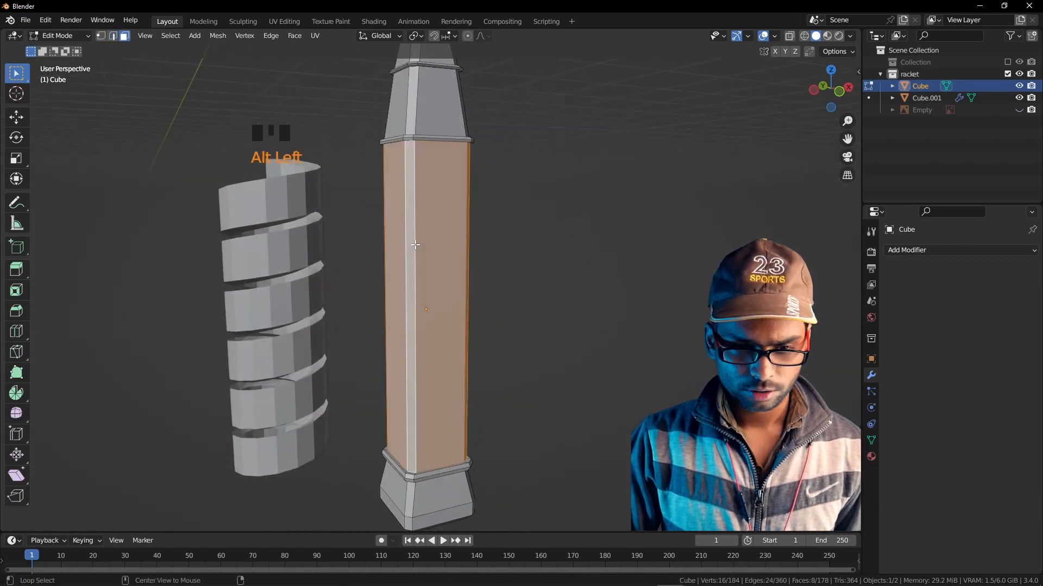
middle_drag(447, 248, 478, 280)
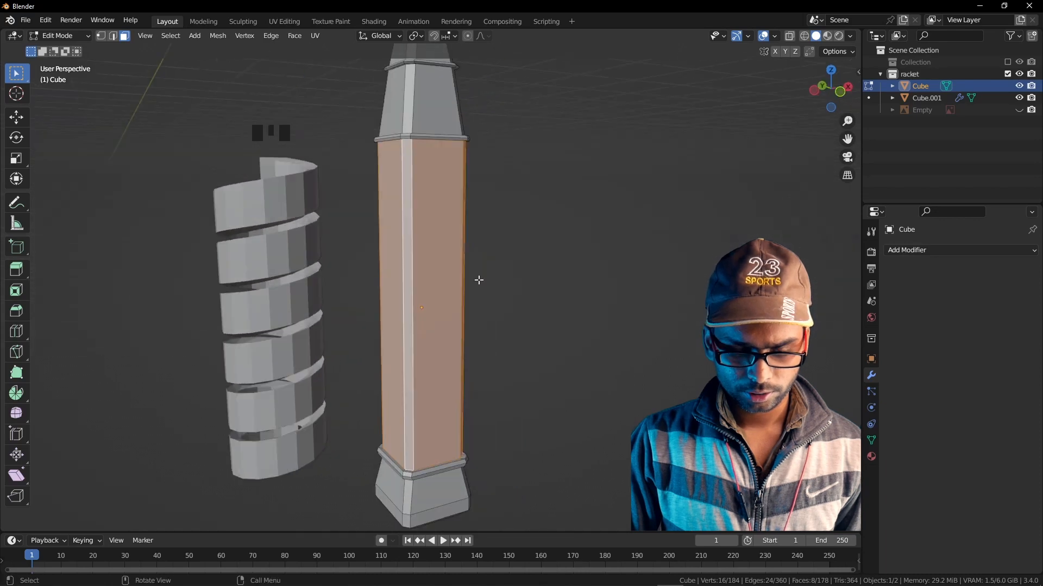
key(i)
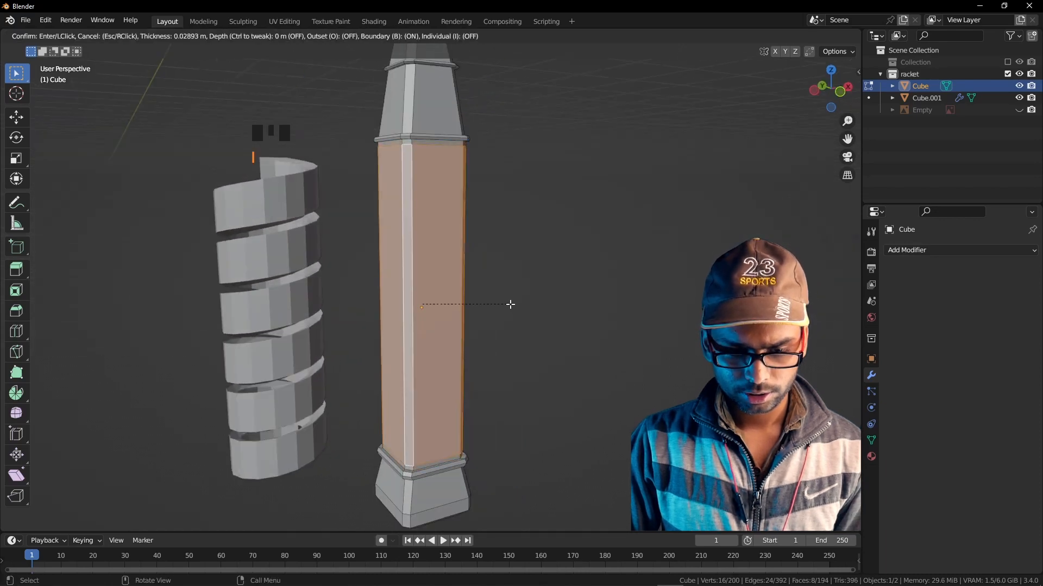
click(510, 305)
Scale the inset grip faces inward in X and Y only, to about 0.8, to thin the grip
key(s)
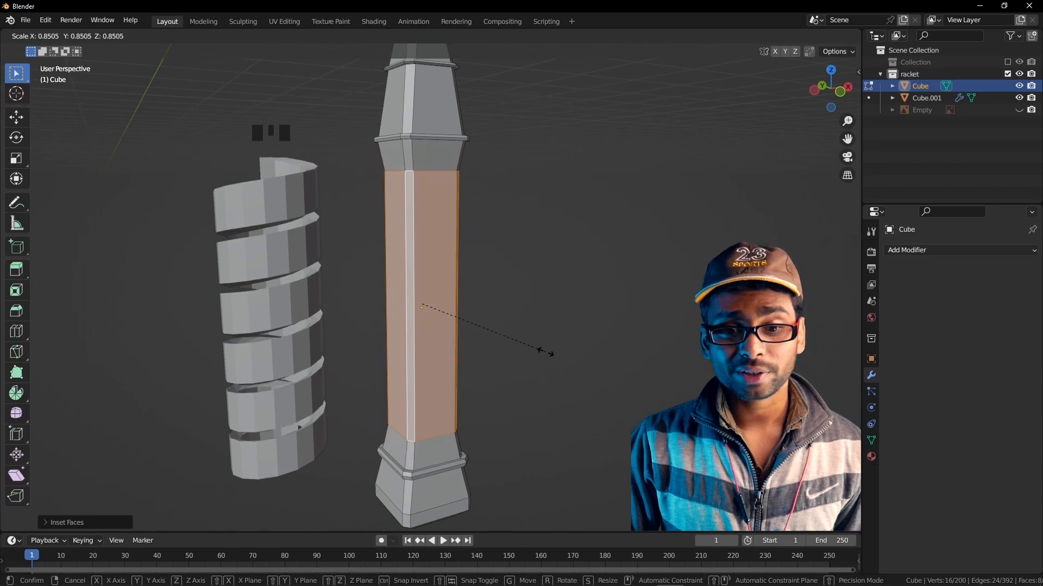
key(shift+z)
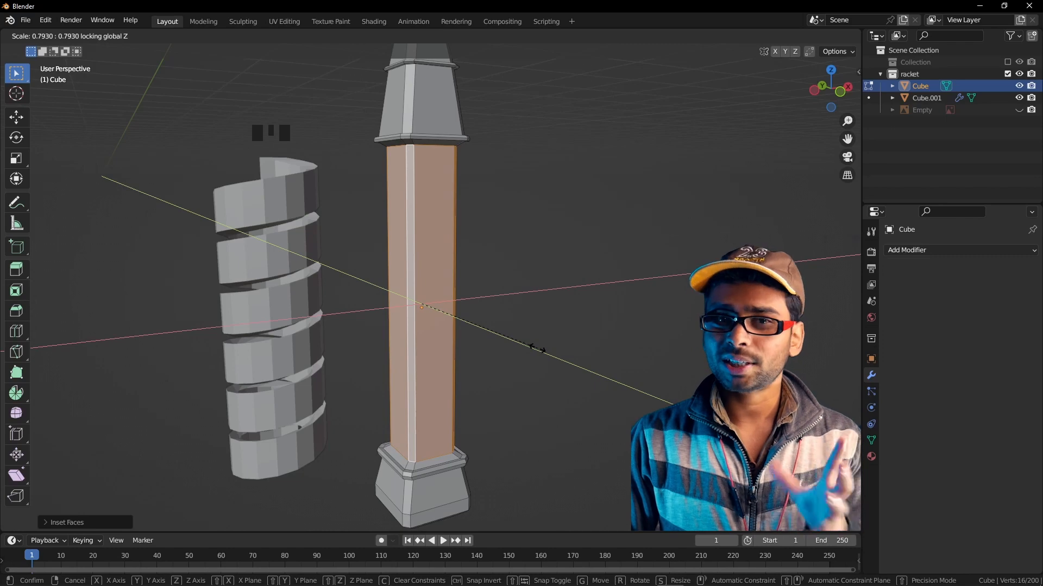
click(531, 348)
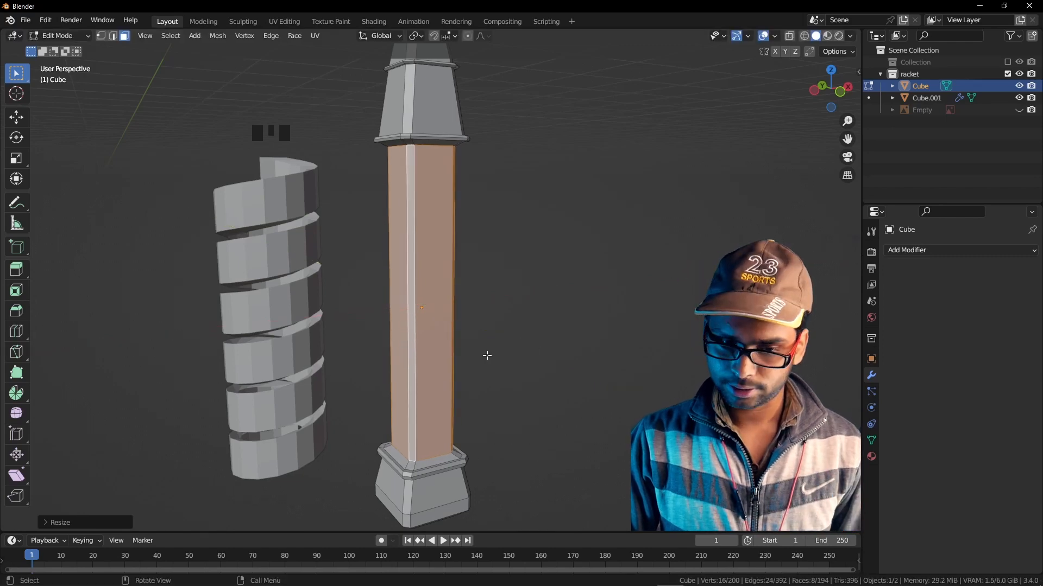
Return to Object Mode and move the wrap about 0.4 m along X in front view, back around the handle
key(Tab)
click(304, 262)
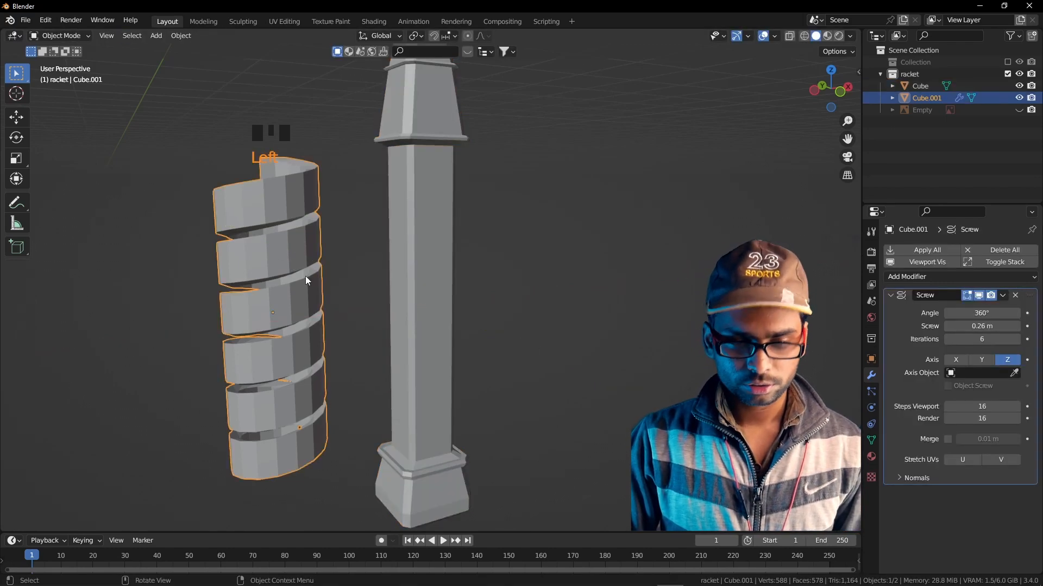
key(KP_1)
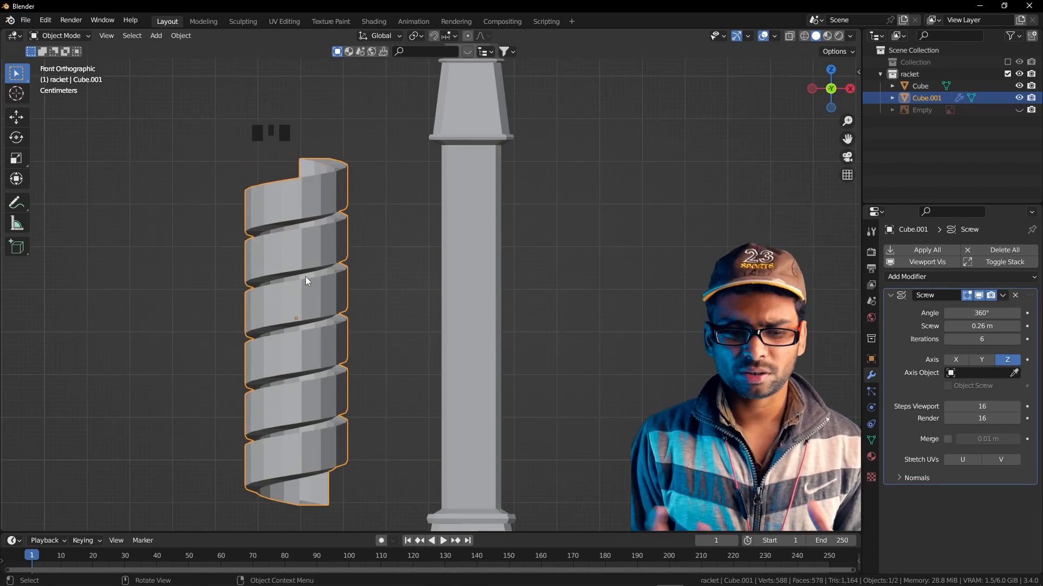
key(g)
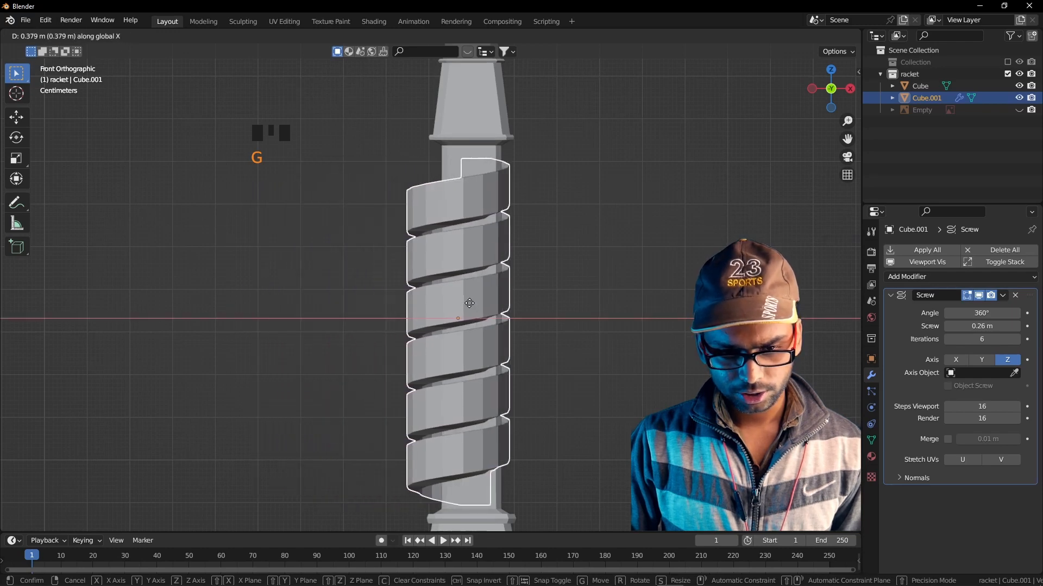
click(478, 283)
Scale the wrap down uniformly so it fits closely around the thinned grip
middle_drag(404, 330, 481, 334)
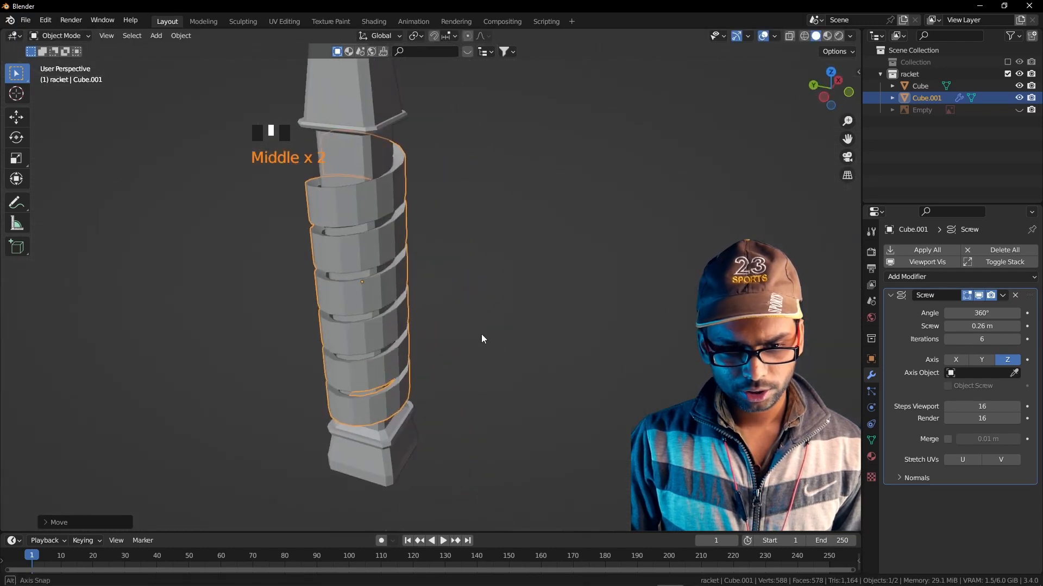
key(s)
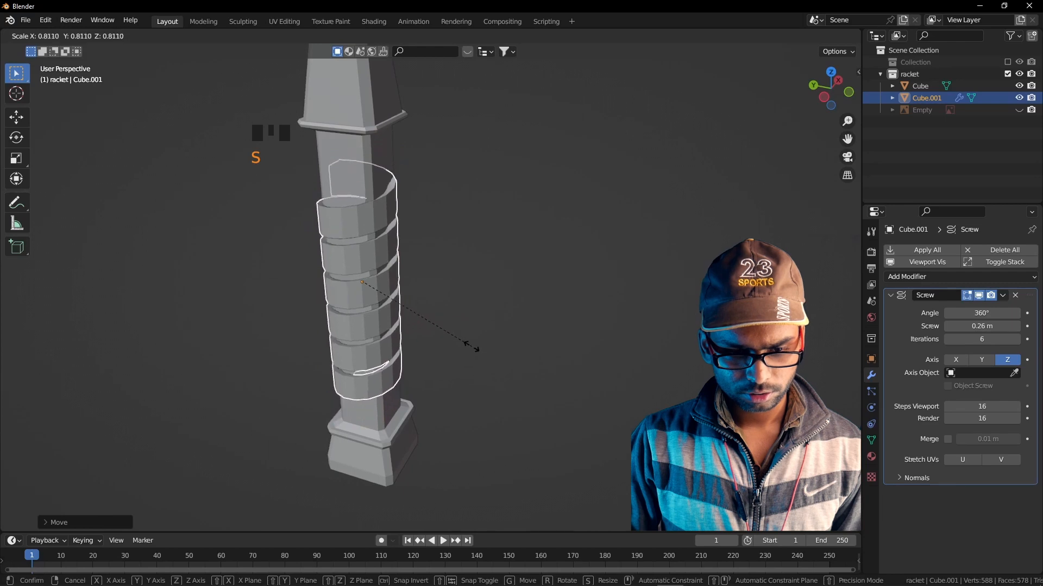
click(488, 370)
middle_drag(489, 371, 358, 345)
middle_click(521, 377)
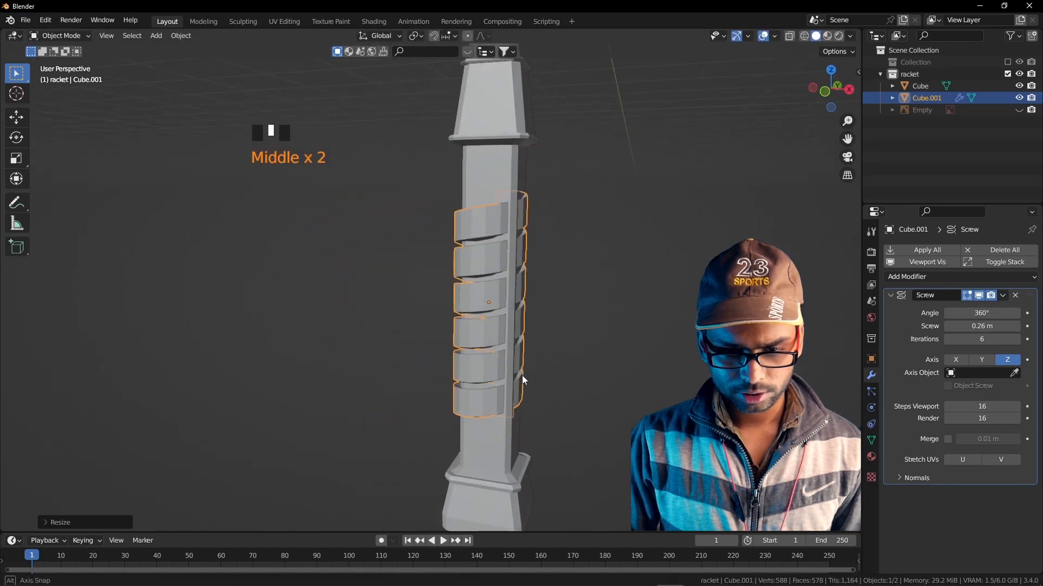
From the top view, move the wrap horizontally until its rings are centred on the handle's axis
key(KP_7)
scroll(520, 290, up, 3)
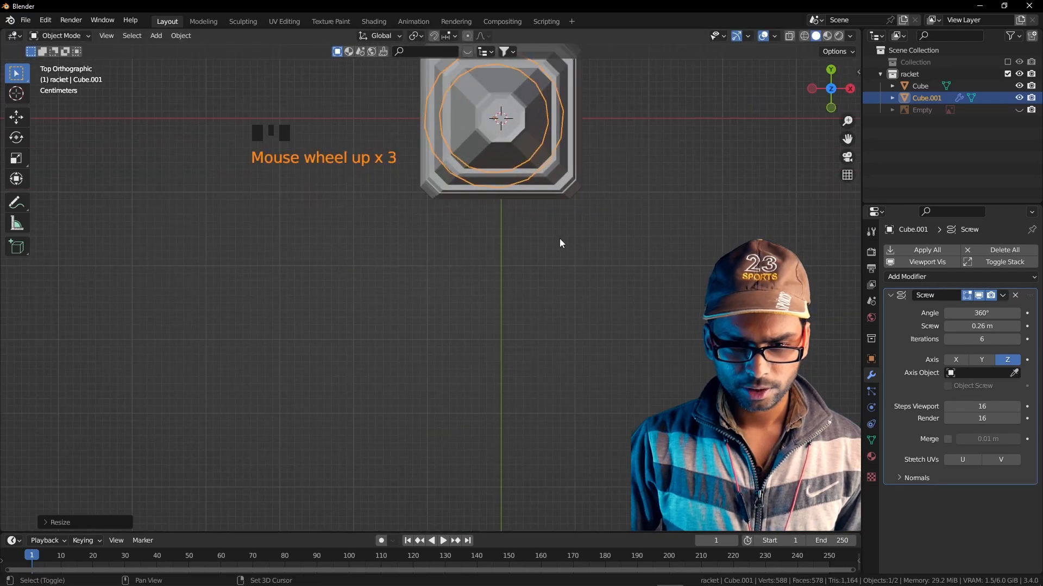
shift+middle_drag(559, 239, 480, 387)
scroll(480, 389, up, 2)
shift+middle_drag(484, 350, 489, 380)
key(g)
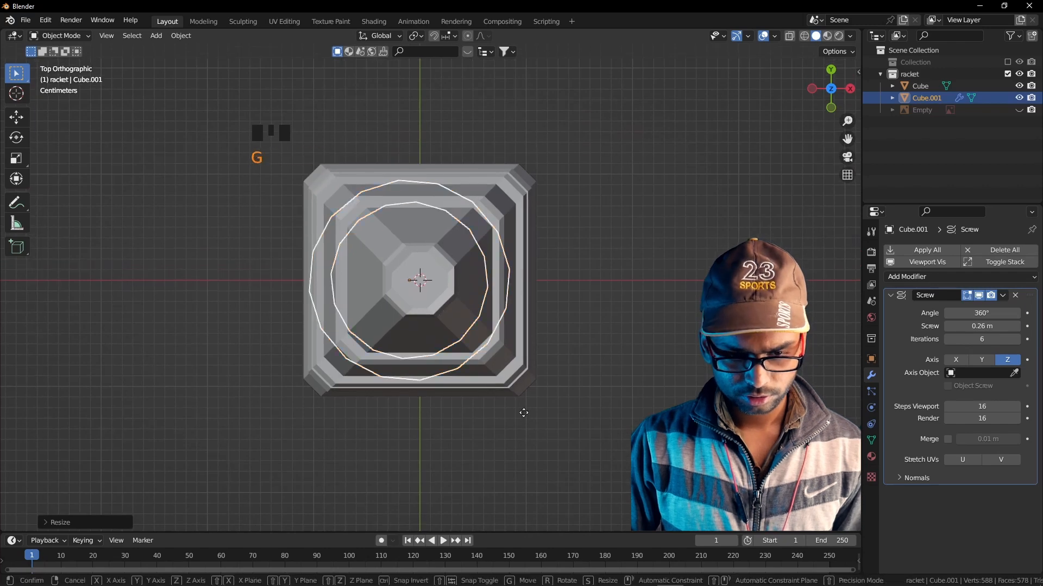
click(533, 412)
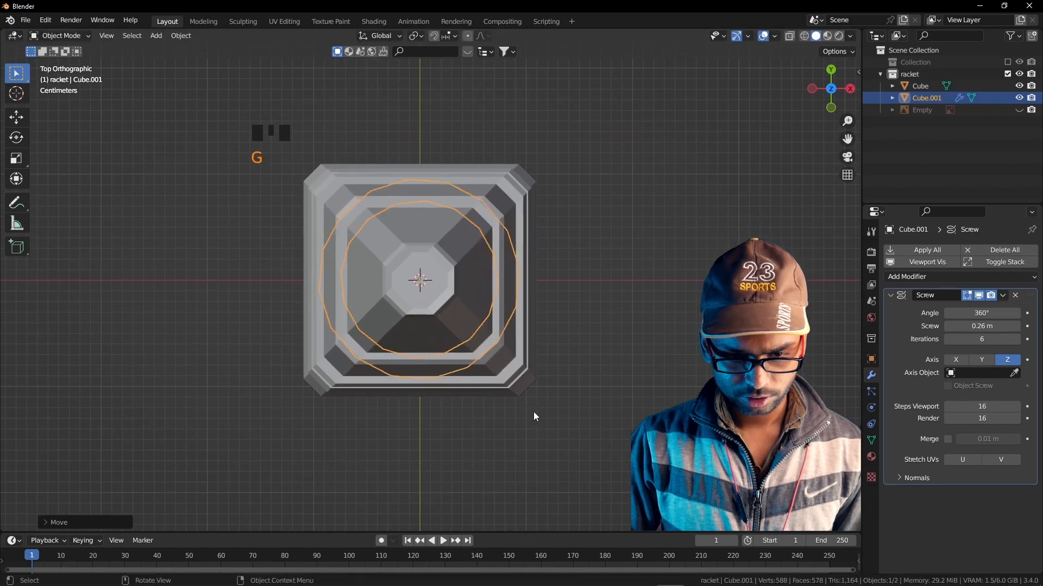
scroll(513, 382, up, 9)
key(g)
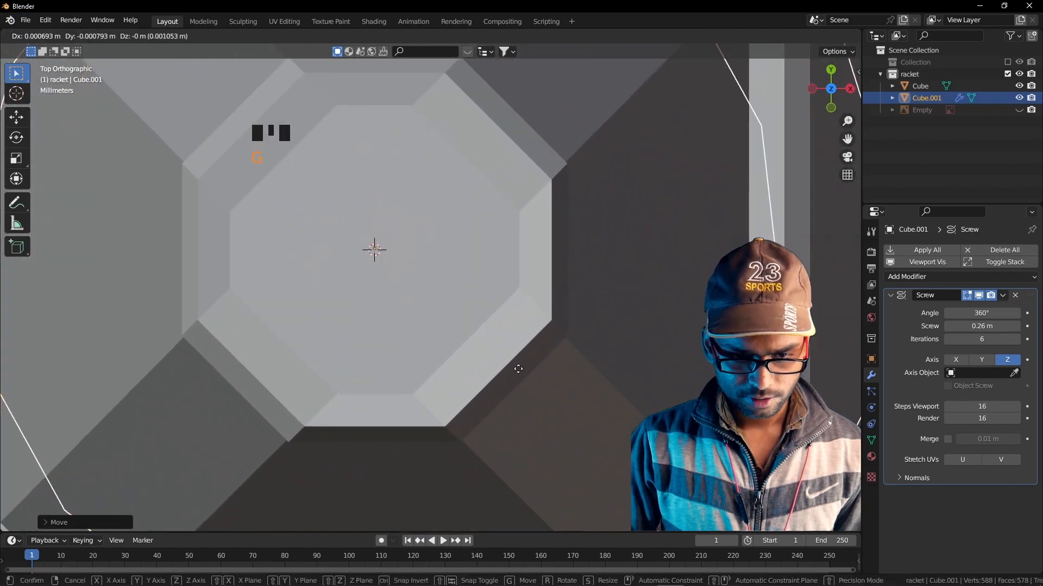
click(517, 369)
Raise the Screw modifier's iterations to 8 to extend the wrap along the grip
scroll(517, 369, down, 6)
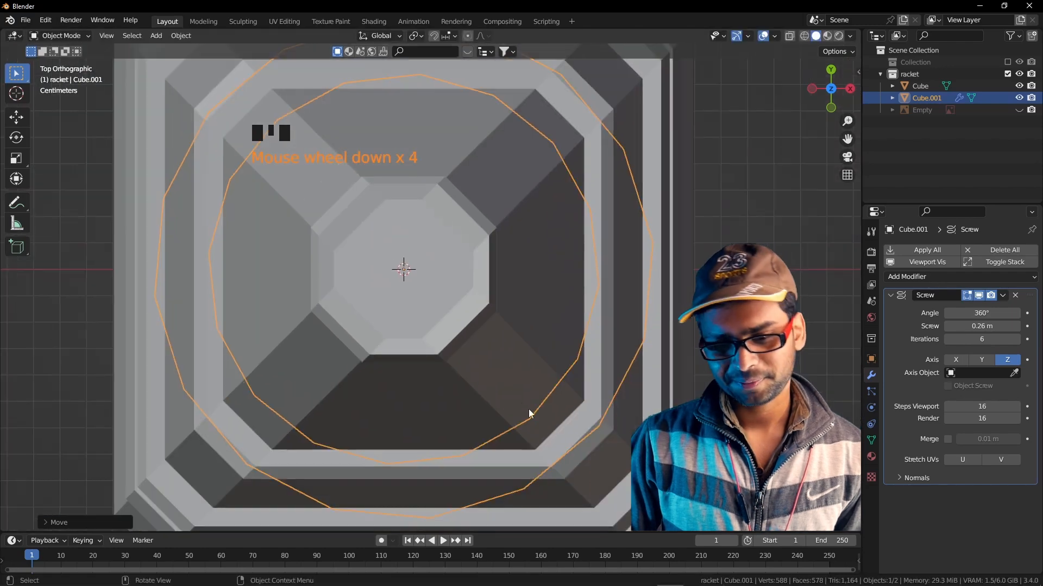
middle_drag(531, 414, 342, 315)
scroll(495, 330, down, 4)
scroll(342, 315, down, 4)
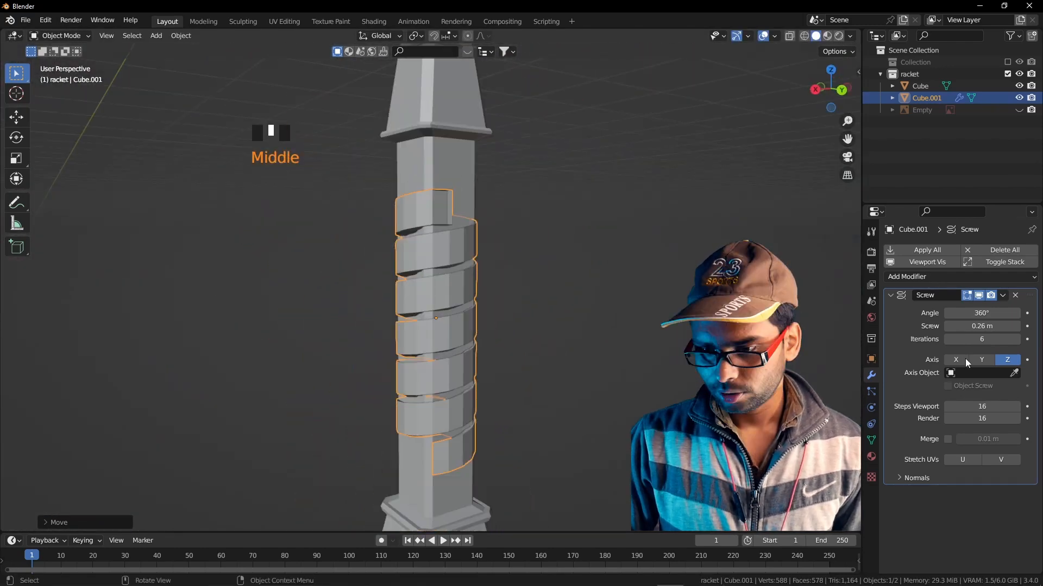
click(1016, 339)
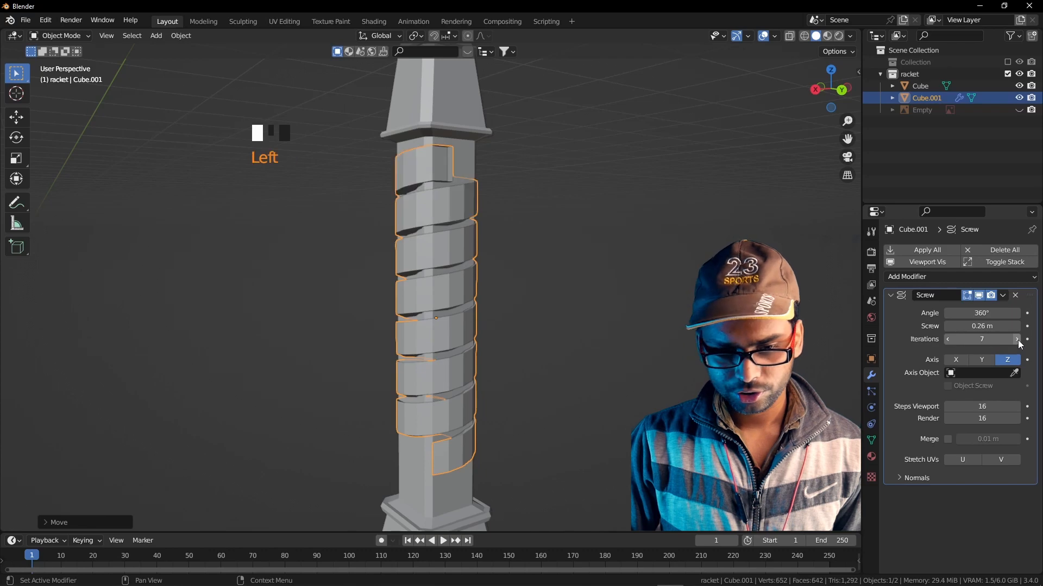
click(1016, 340)
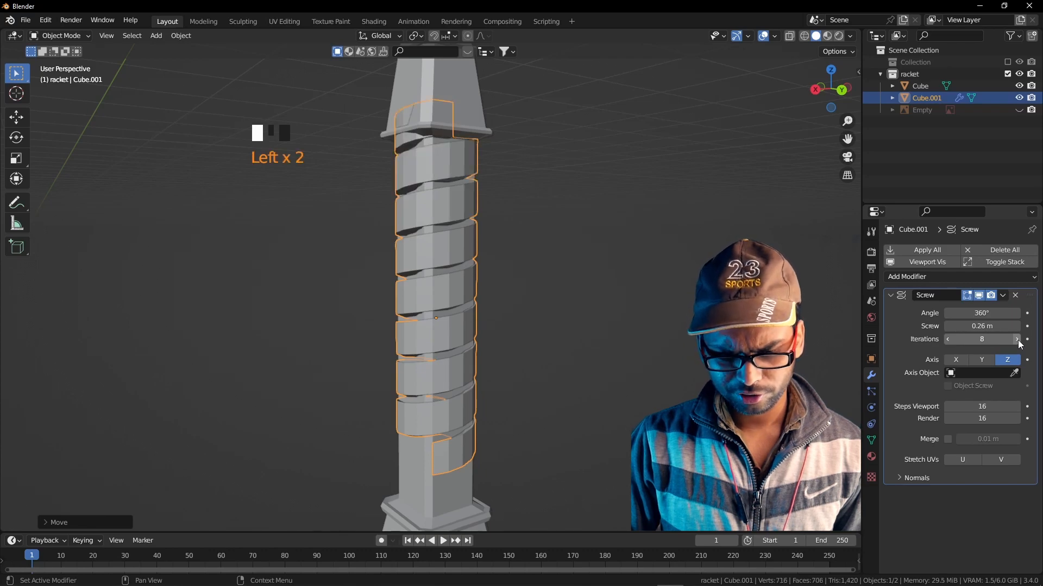
Move the wrap down along Z so it sits between the grip's upper and lower collars, using the front view for reference
key(g)
key(z)
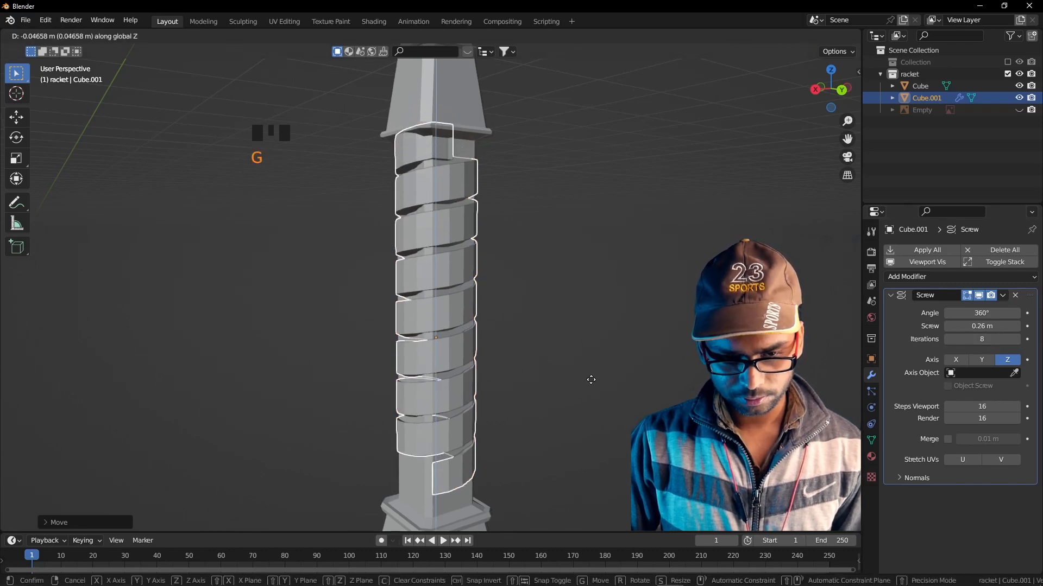
click(598, 395)
key(KP_1)
scroll(578, 403, down, 2)
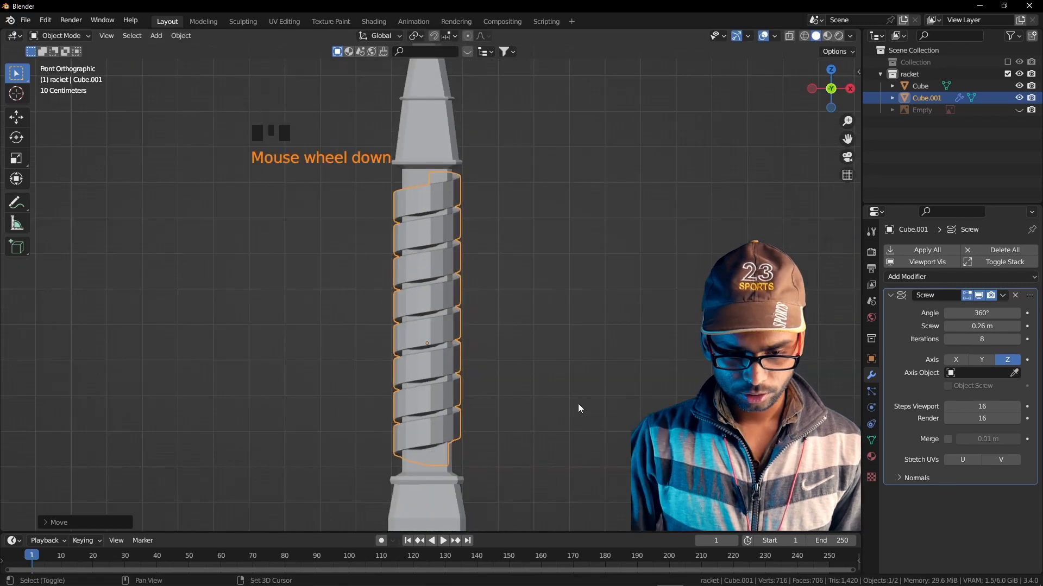
Fine-tune the uniform scale of the spiral wrap so it fits around the thinned grip
shift+middle_drag(578, 403, 341, 354)
key(s)
click(598, 418)
key(KP_1)
scroll(325, 375, down, 2)
Add a cylinder mesh and set its vertex count to 16
key(shift+a)
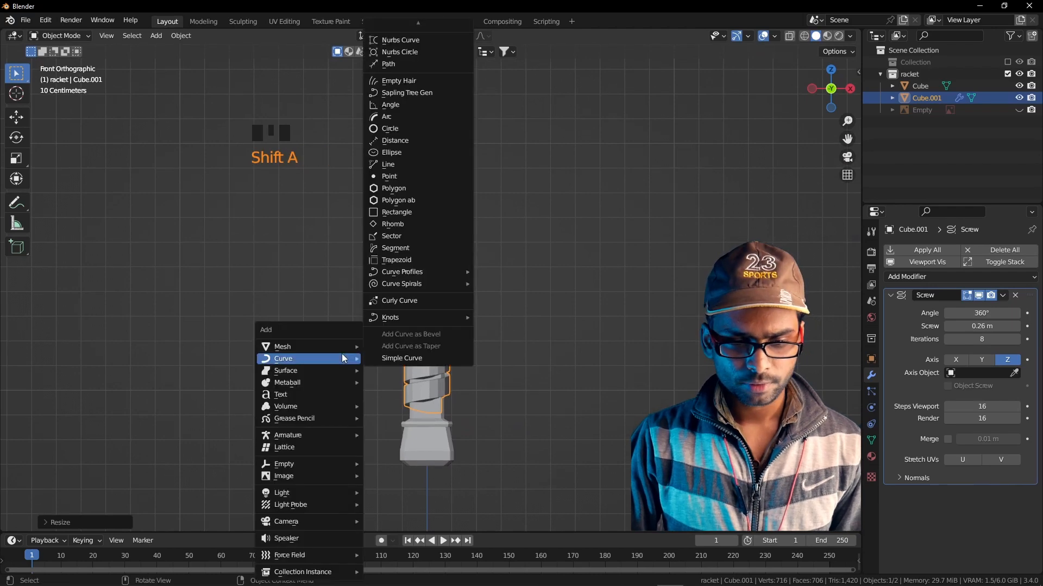
mouse_move(334, 347)
click(397, 100)
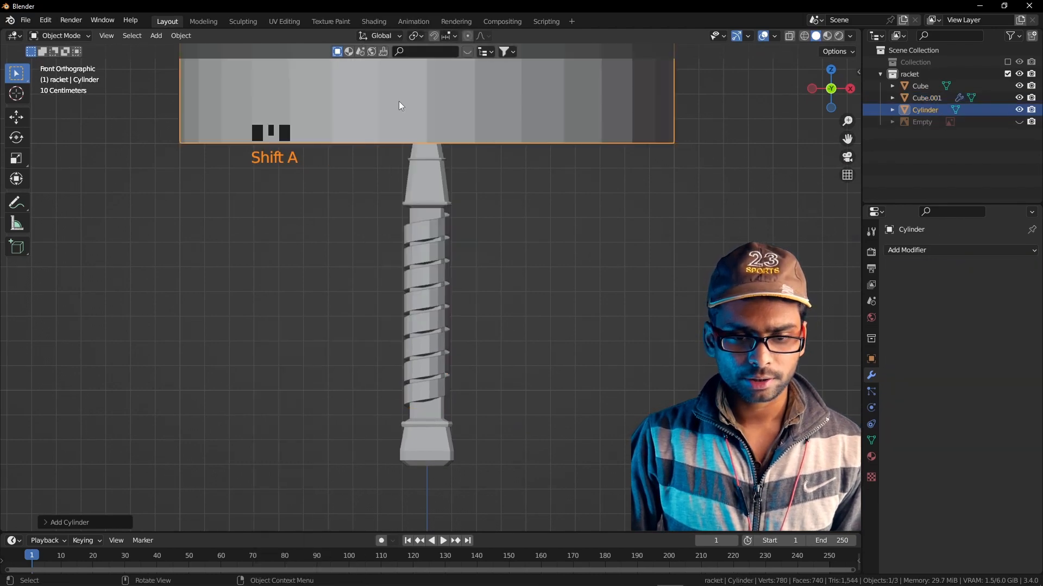
click(53, 523)
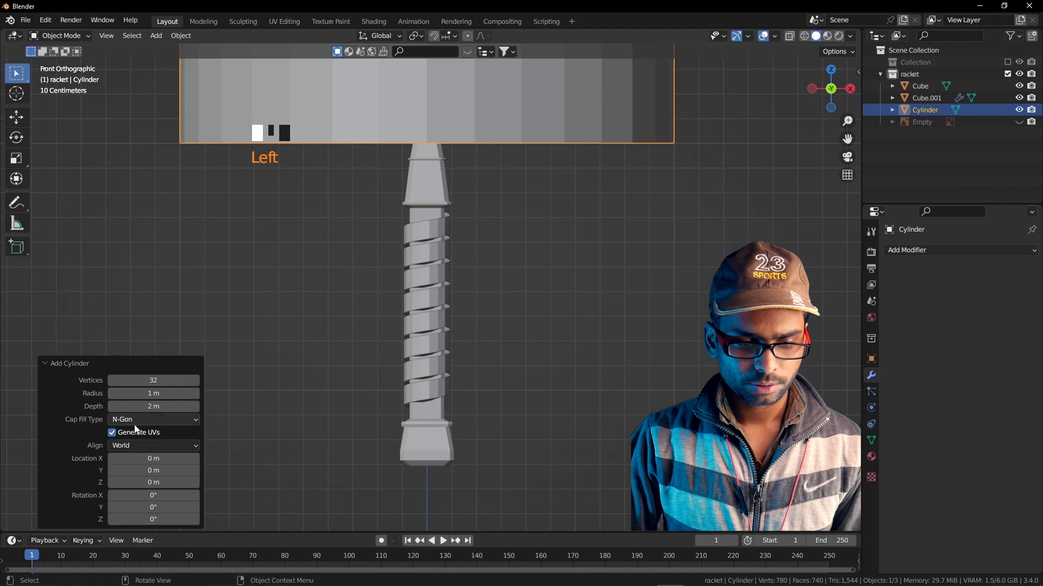
double_click(155, 380)
text(16)
key(Return)
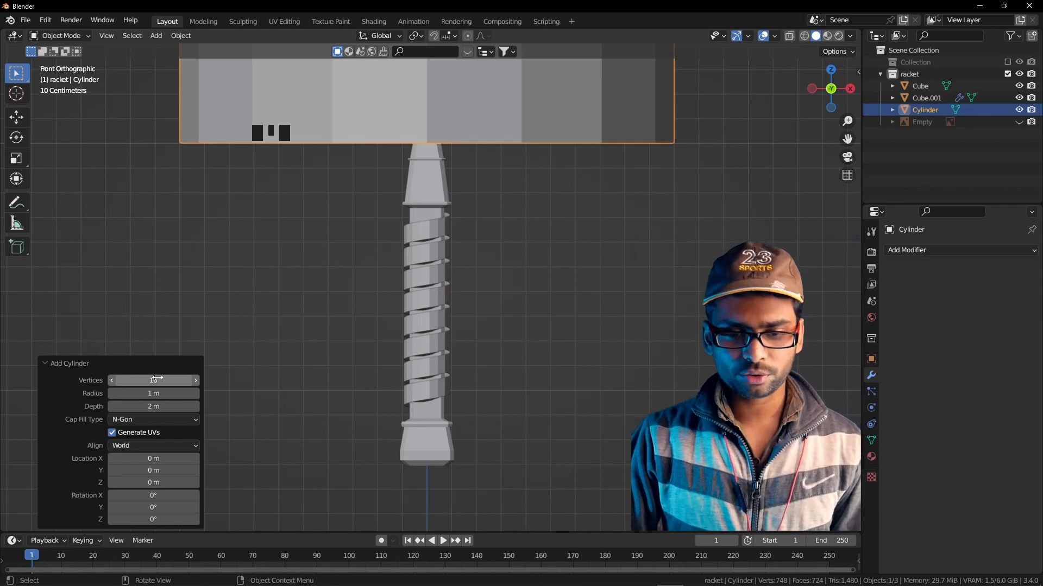
Move the cylinder down about 1.785 m along Z onto the grip and scale it uniformly by 0.104
key(g)
key(z)
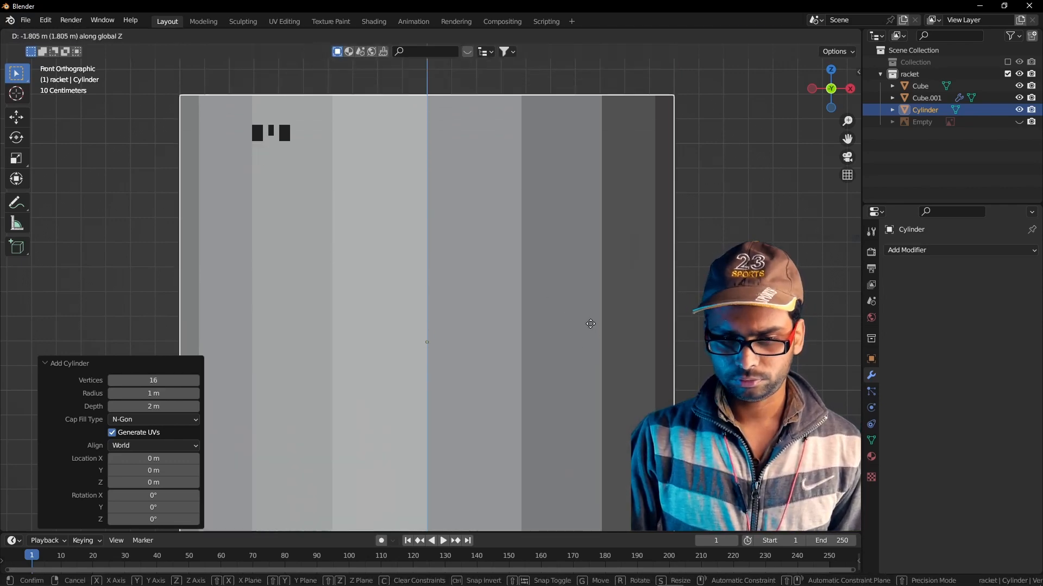
click(595, 326)
key(s)
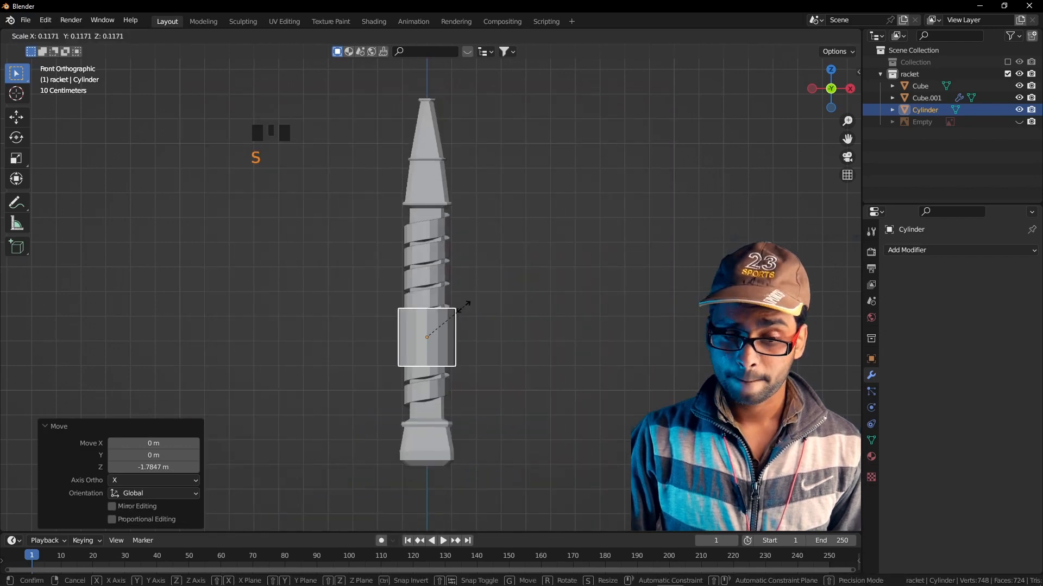
click(470, 331)
scroll(471, 331, up, 4)
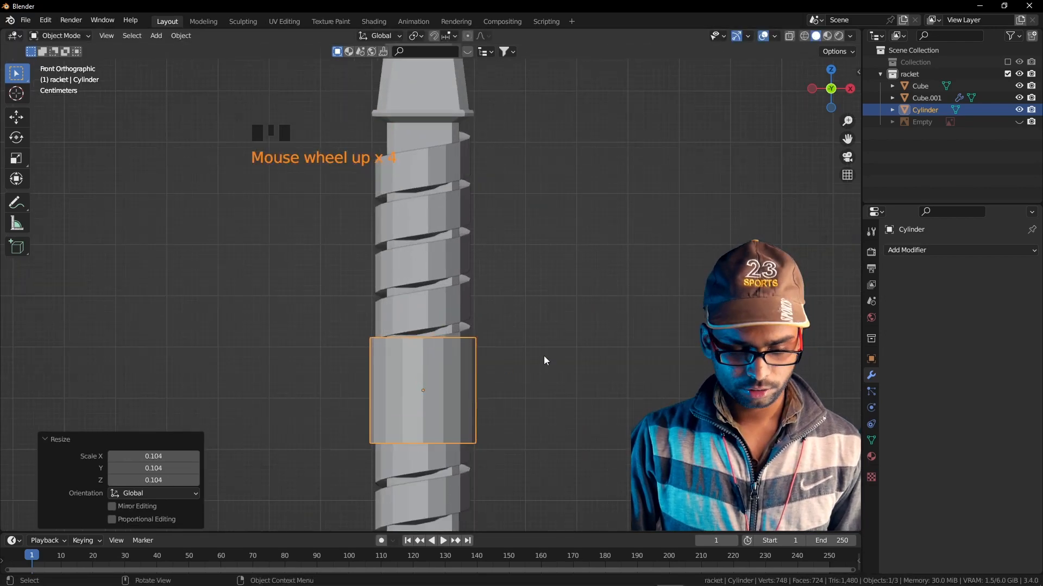
Move the cylinder up about 0.417 m along Z so it sits just below the grip's upper collar
key(g)
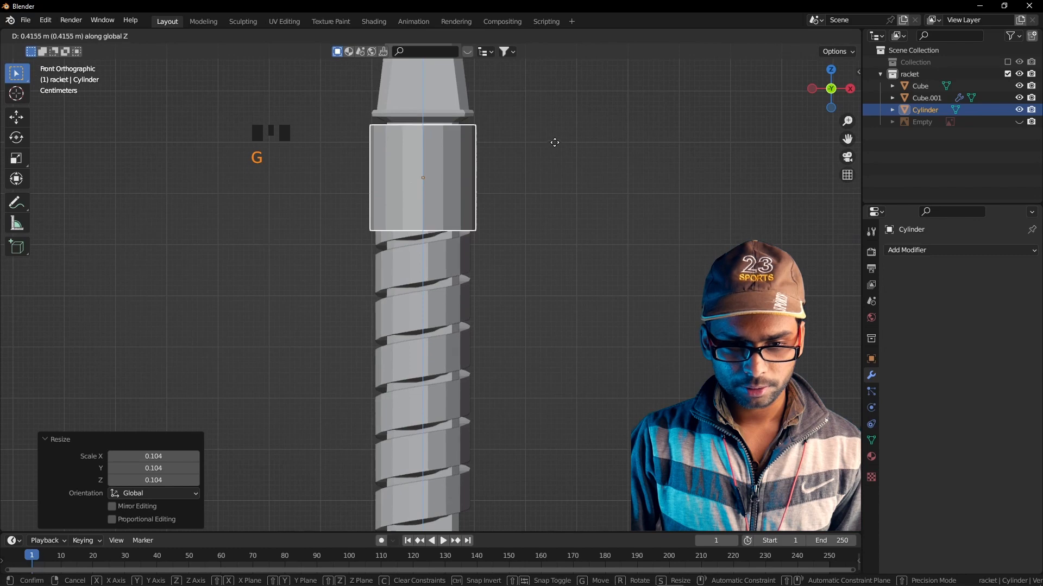
click(554, 142)
scroll(552, 142, up, 4)
shift+middle_drag(553, 143, 563, 295)
Scale the cylinder uniformly by 0.928 and nudge it up about 0.01 m along Z towards the upper collar
key(s)
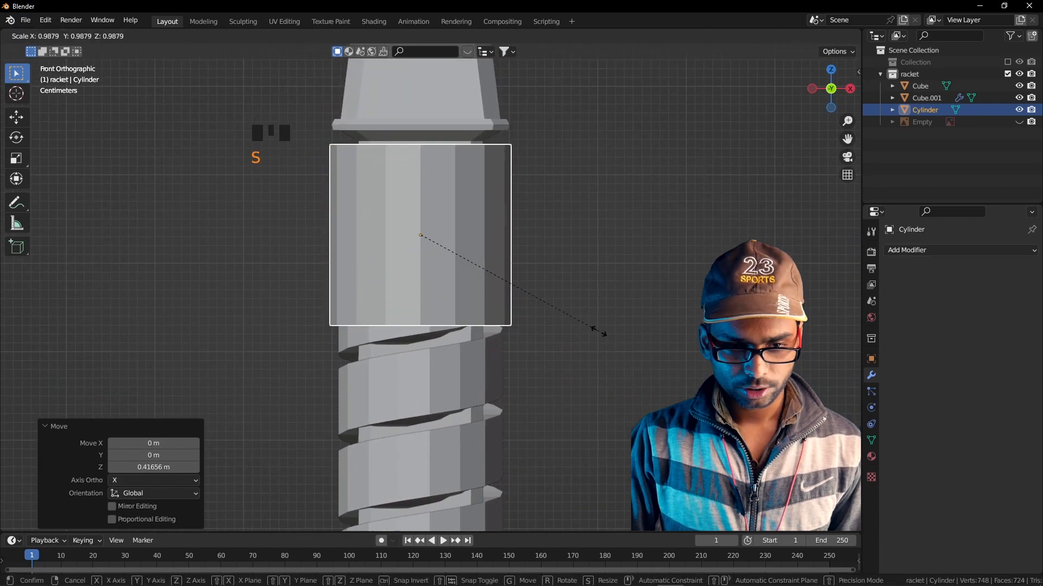
click(549, 315)
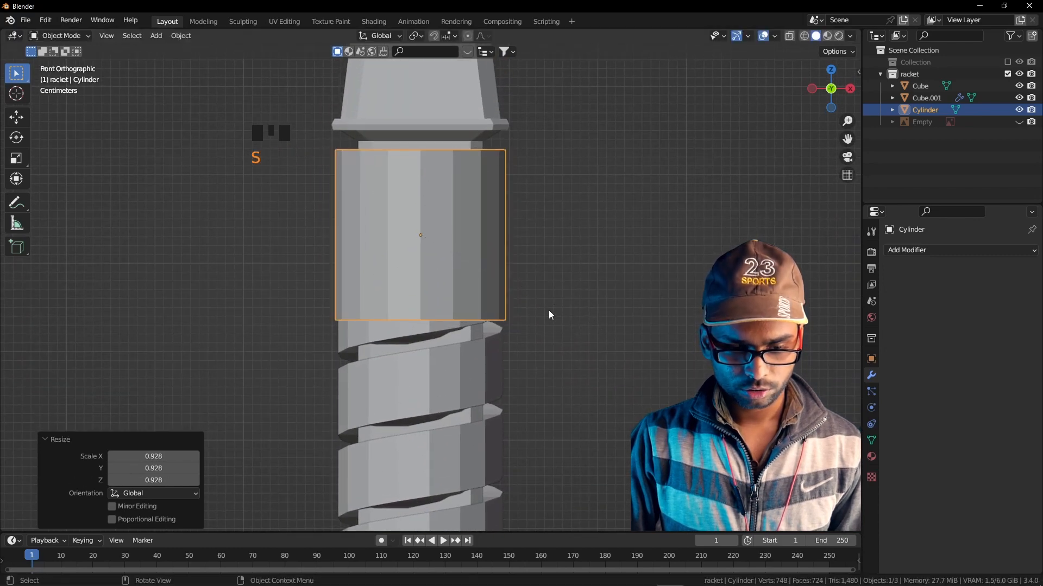
key(g)
key(z)
click(548, 300)
middle_drag(435, 271, 543, 305)
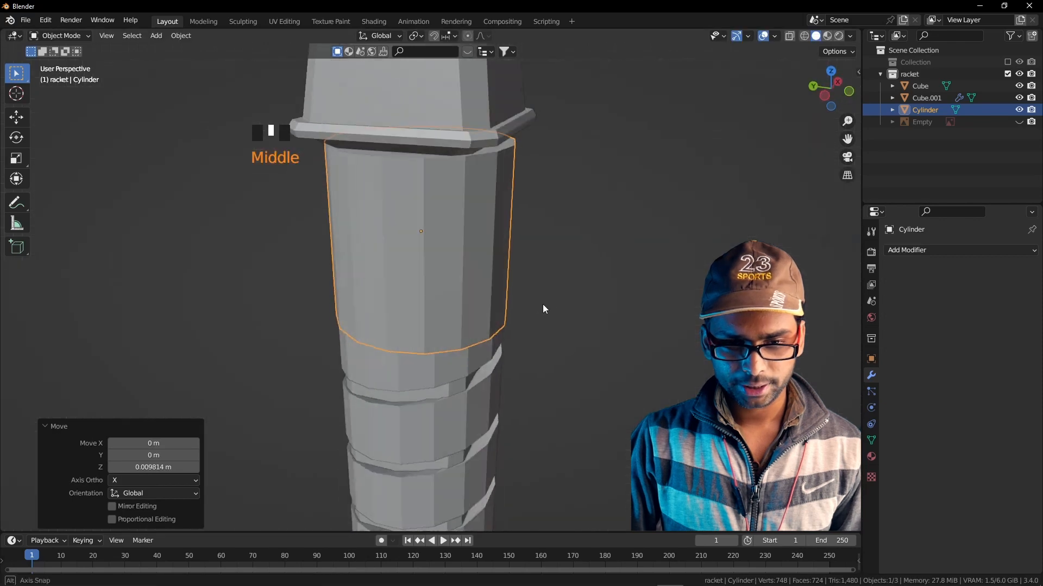
scroll(555, 263, down, 2)
middle_drag(555, 263, 656, 267)
key(KP_1)
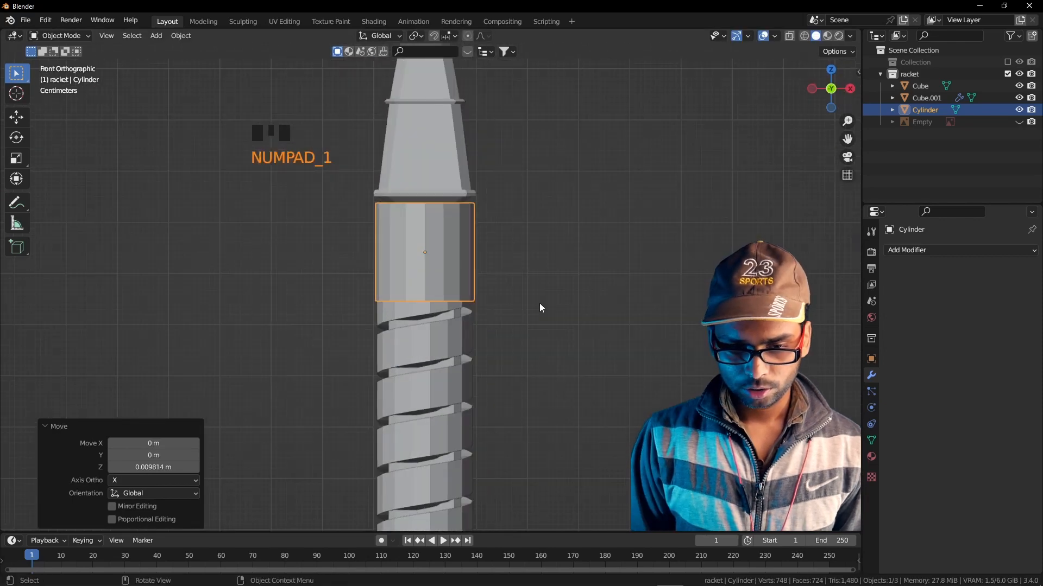
Shorten the cylinder along Z by a factor of 0.717 and move it up about 0.027 m to close the gap below the collar
key(s)
key(z)
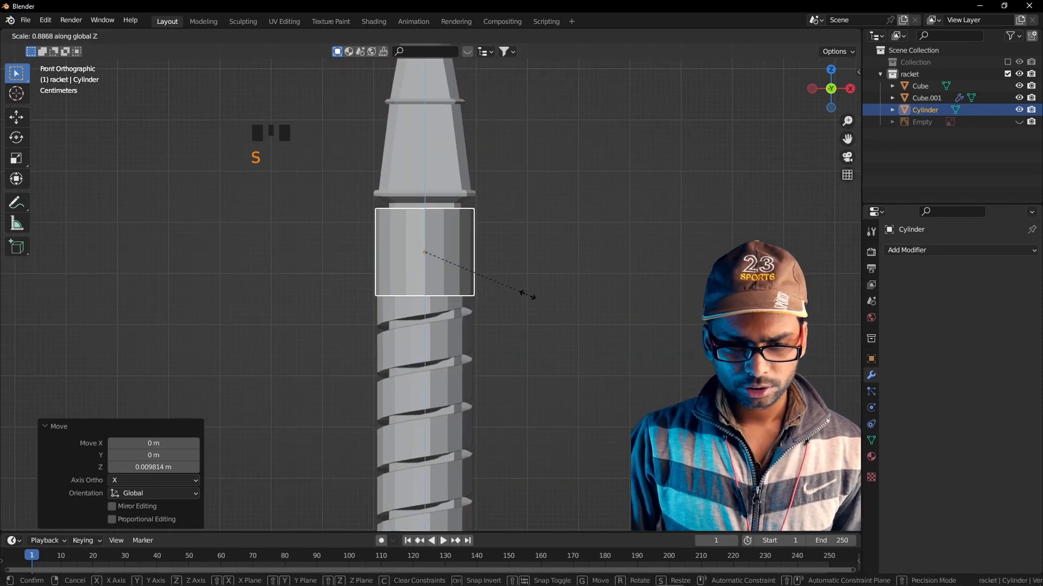
click(527, 296)
scroll(526, 296, up, 3)
key(g)
key(z)
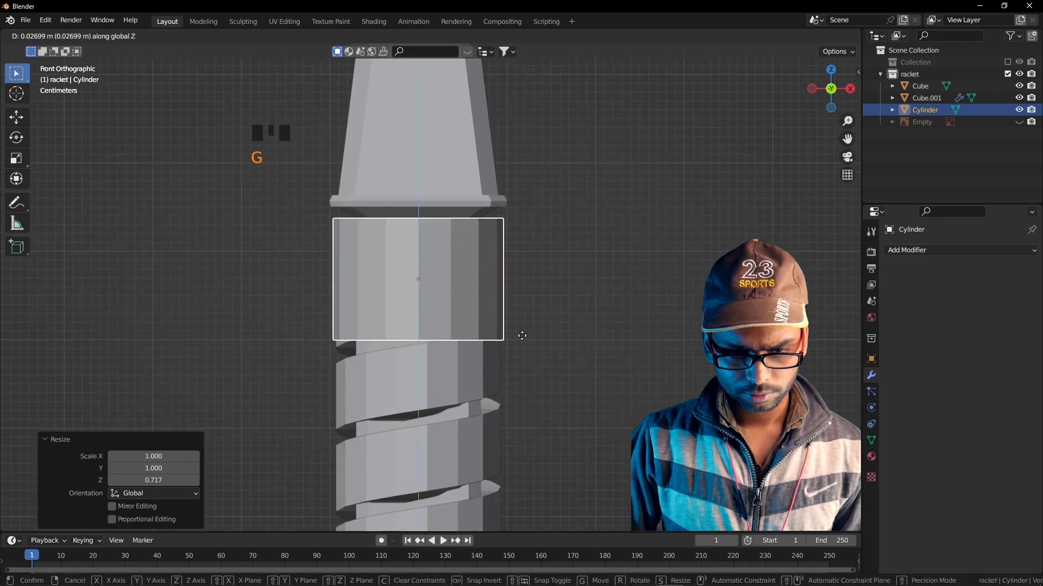
click(522, 336)
middle_drag(424, 330, 541, 354)
scroll(540, 353, down, 4)
scroll(520, 339, up, 3)
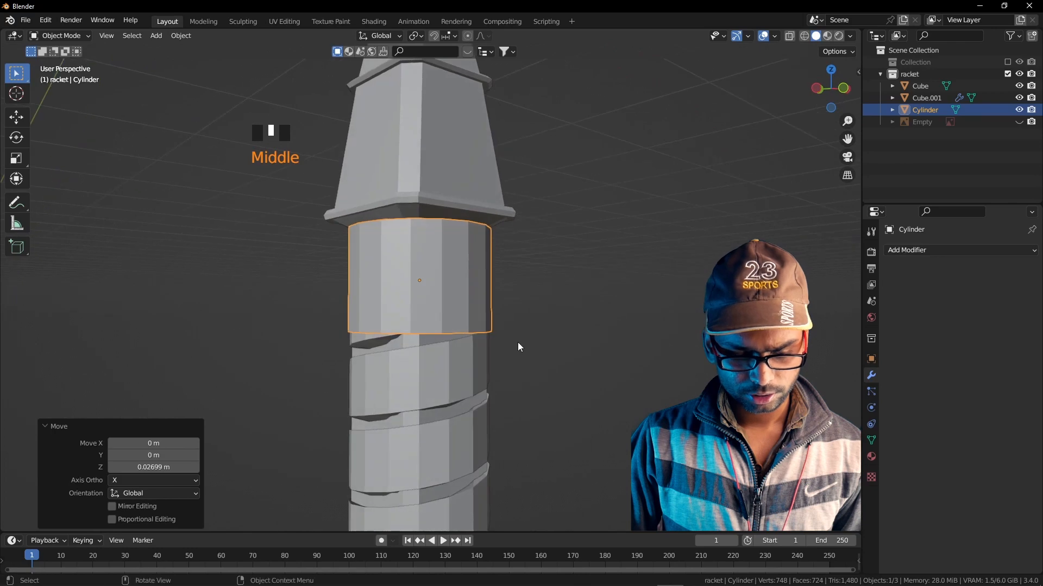
Scale the cylinder uniformly by 1.033 so it covers the top end of the spiral wrap
key(s)
click(531, 349)
middle_drag(531, 349, 594, 344)
scroll(458, 357, down, 2)
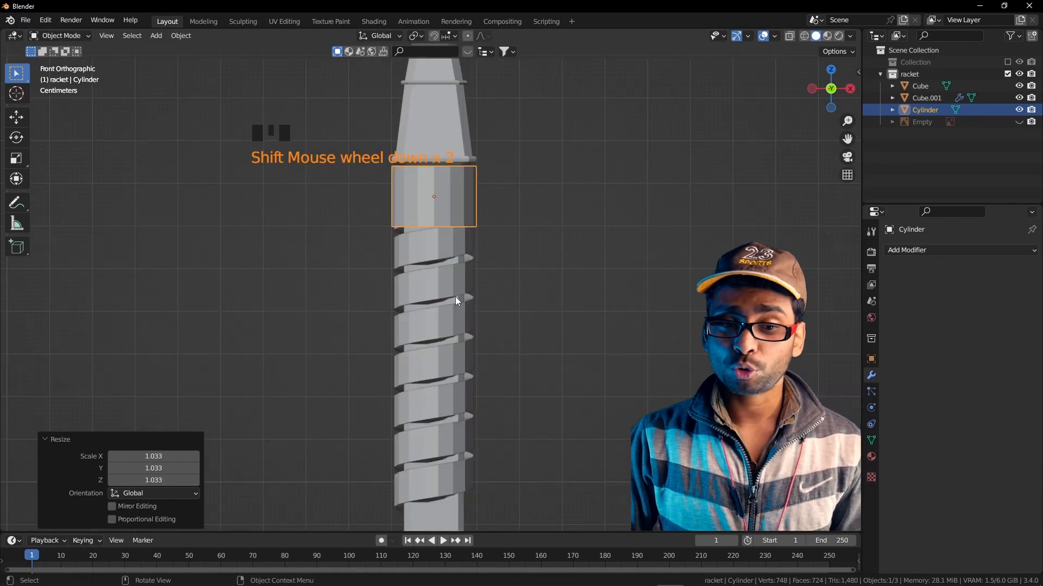
scroll(455, 297, down, 3)
shift+middle_drag(476, 320, 474, 302)
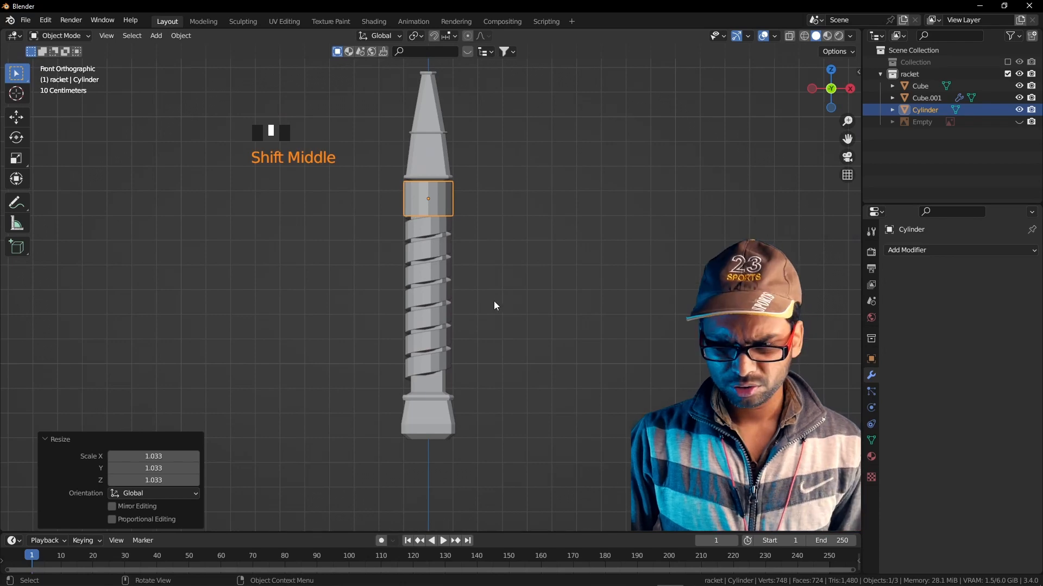
Add an Array modifier to the cylinder and set its relative offset Factor X to 0
click(907, 252)
click(807, 286)
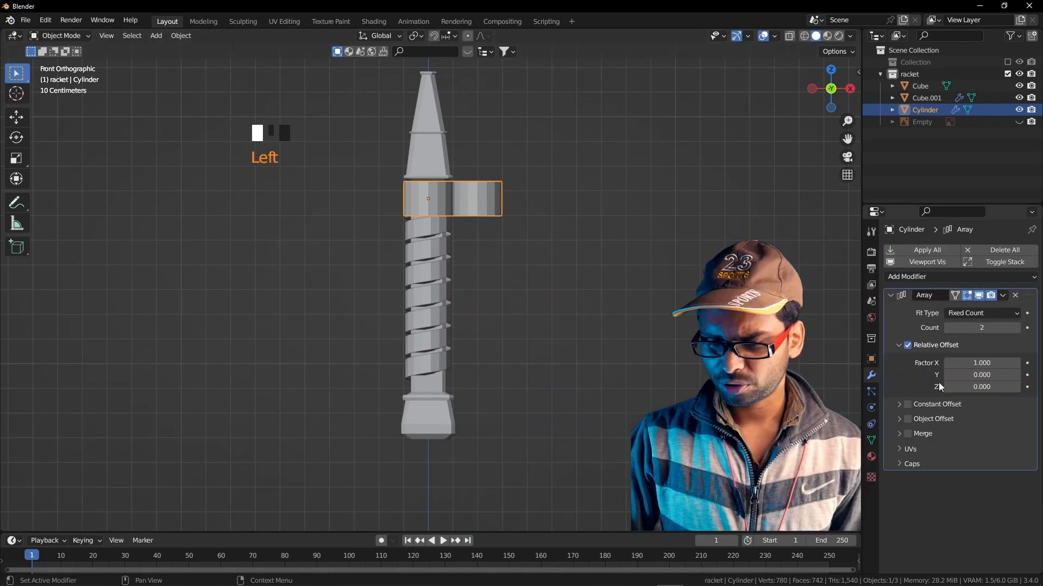
click(972, 363)
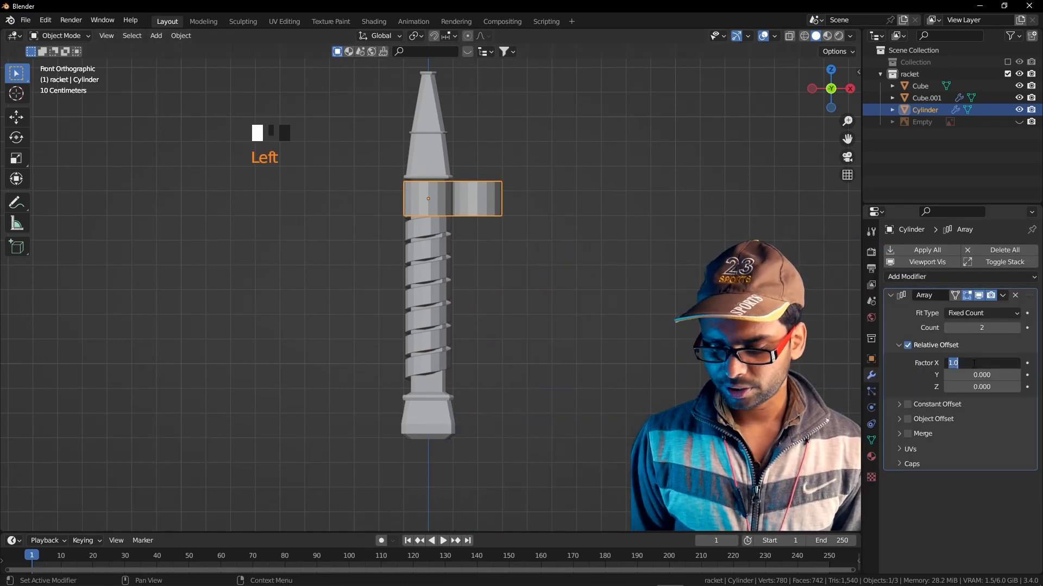
click(973, 363)
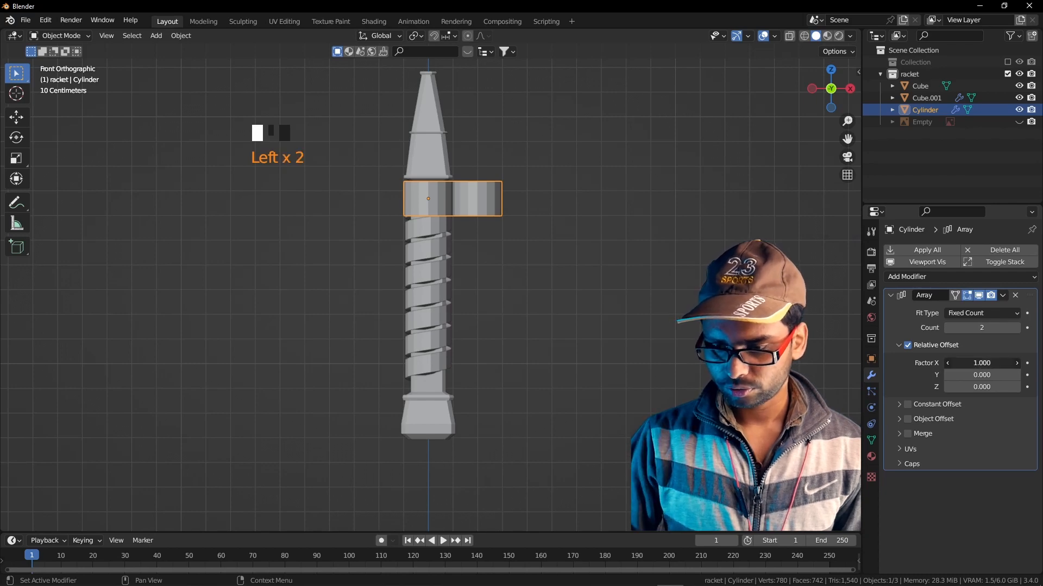
text(0)
key(Return)
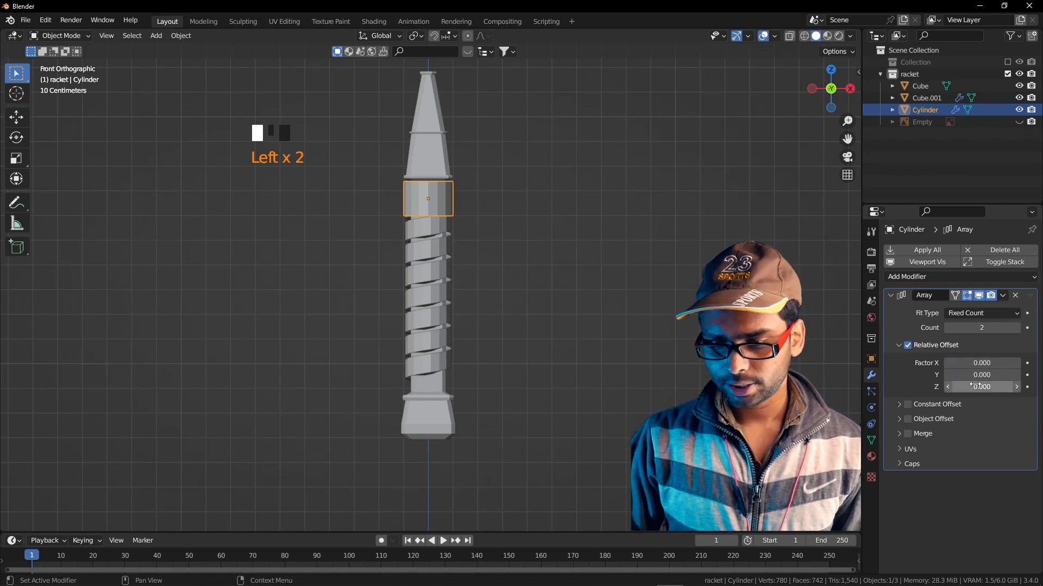
Set the array's relative Z offset to -5.020 so the copy covers the wrap's lower end just above the bottom collar
drag(974, 385, 918, 386)
scroll(527, 398, up, 3)
shift+middle_drag(526, 398, 595, 240)
scroll(552, 275, up, 2)
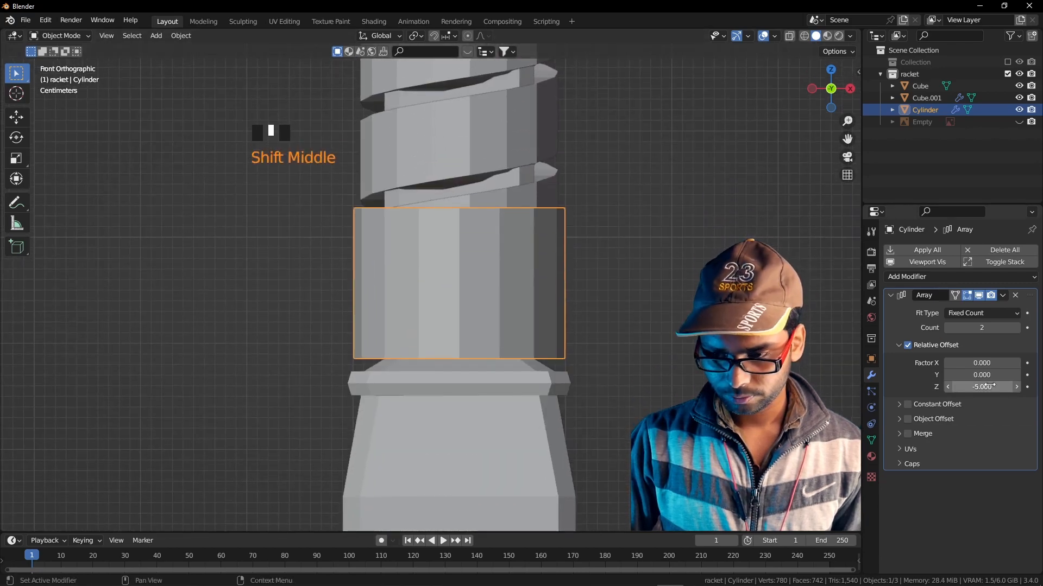
shift+drag(987, 386, 977, 386)
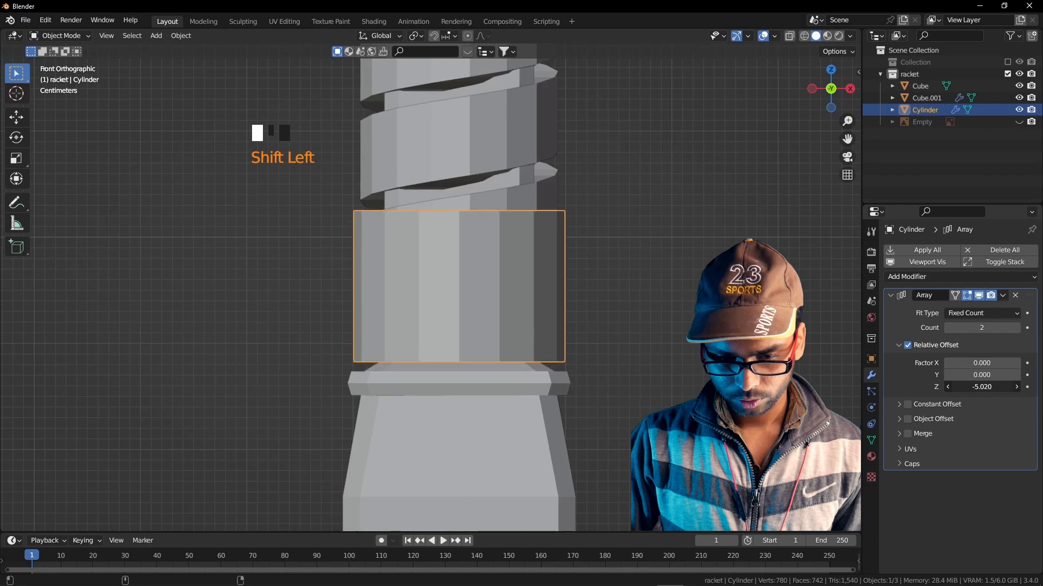
Add a Bevel modifier to the arrayed cylinder with 2 segments and an amount of 0.096 m
middle_drag(596, 304, 542, 309)
key(Tab)
scroll(530, 282, down, 2)
shift+middle_drag(504, 201, 500, 417)
shift+middle_drag(476, 271, 514, 356)
key(Tab)
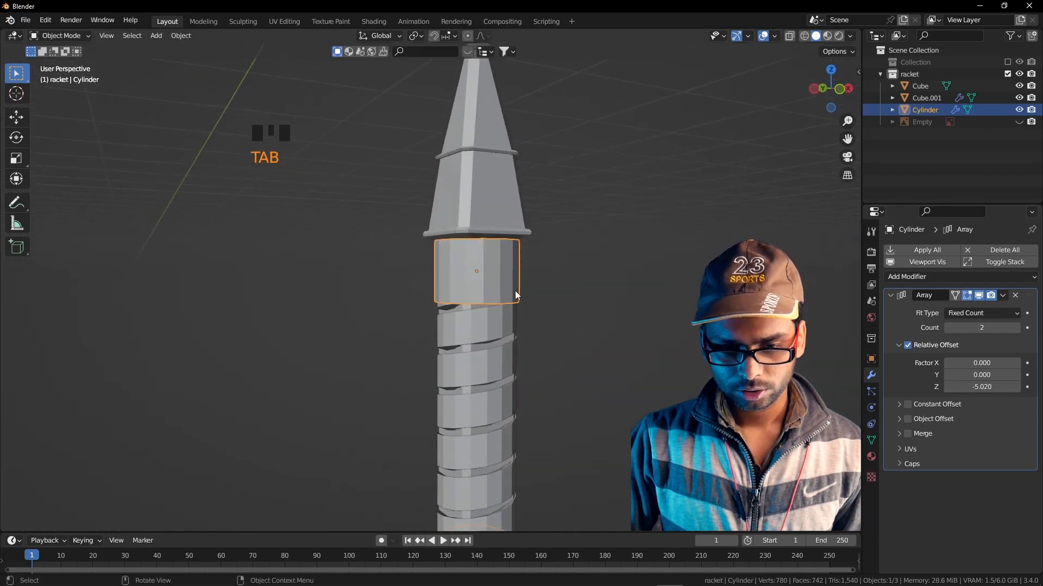
middle_drag(516, 295, 522, 296)
click(917, 278)
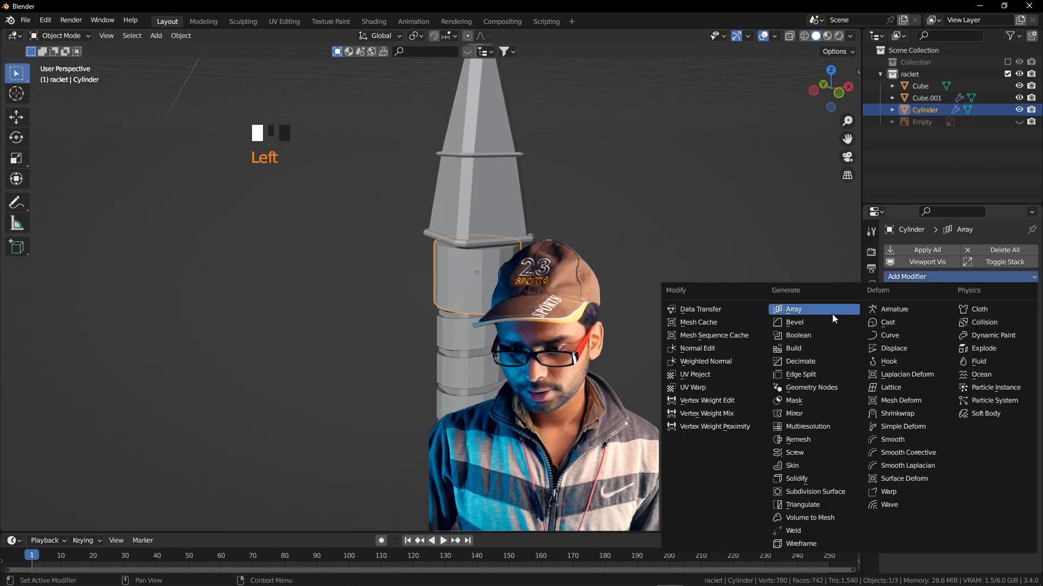
click(802, 324)
middle_drag(565, 296, 566, 272)
scroll(566, 272, down, 3)
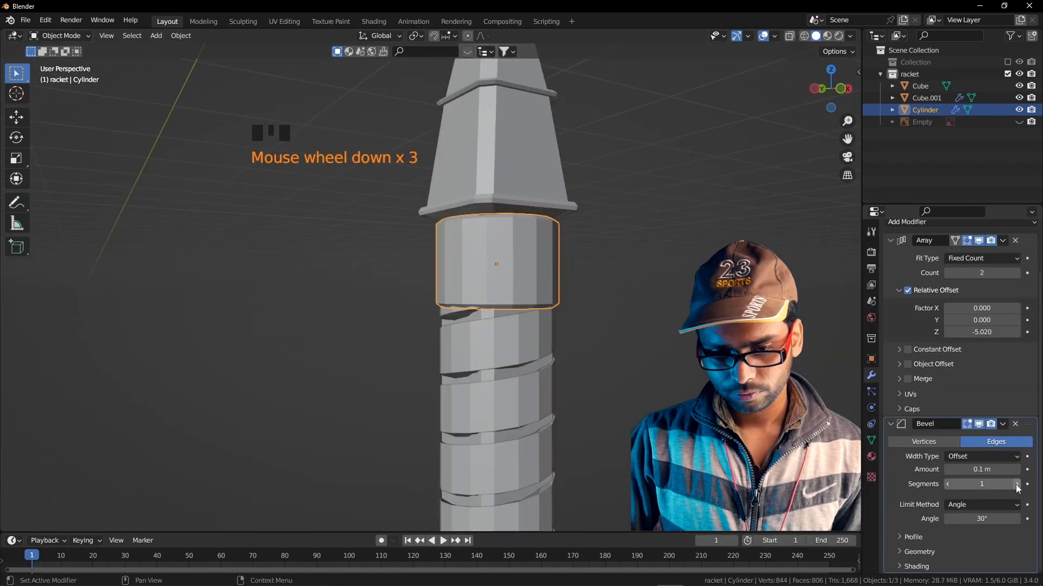
click(1016, 484)
mouse_move(1007, 469)
shift+mouse_down()
mouse_move(972, 470)
mouse_move(1000, 470)
shift+mouse_up()
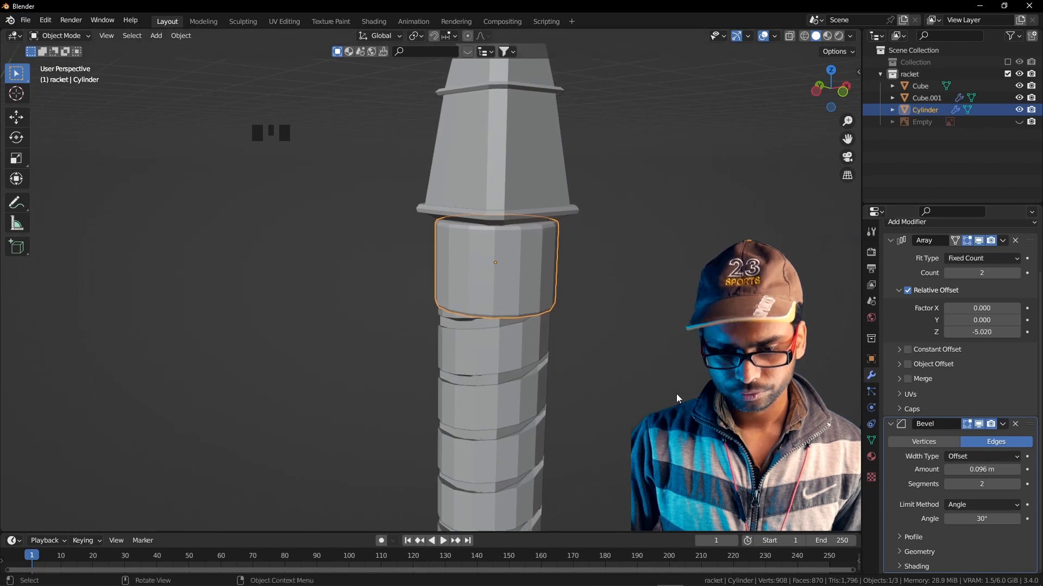
Deselect the cylinder and unhide the racket reference image in the front view
scroll(671, 383, down, 4)
middle_drag(660, 361, 503, 378)
scroll(491, 300, down, 3)
key(KP_1)
click(491, 301)
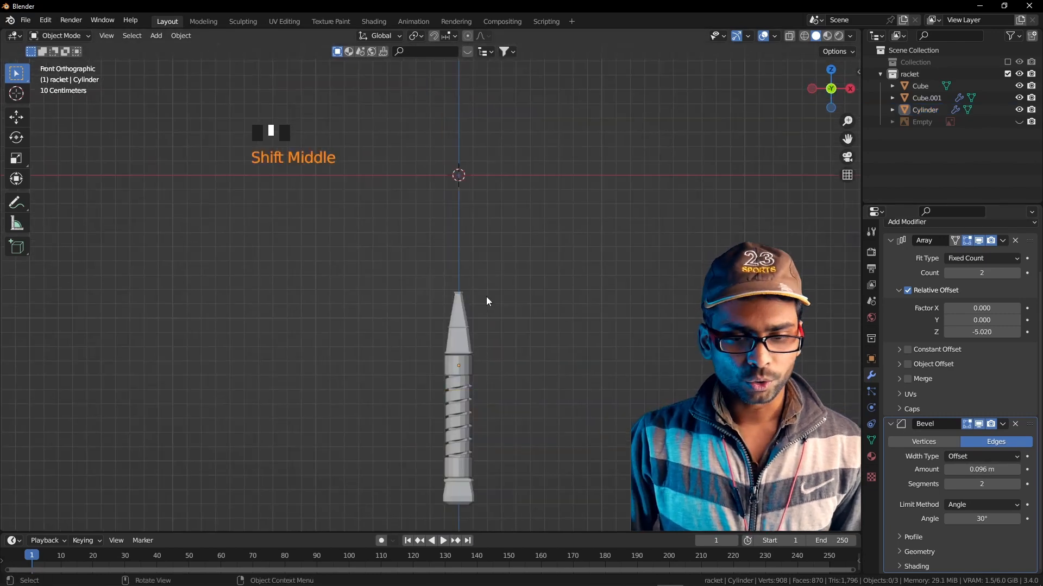
click(1019, 122)
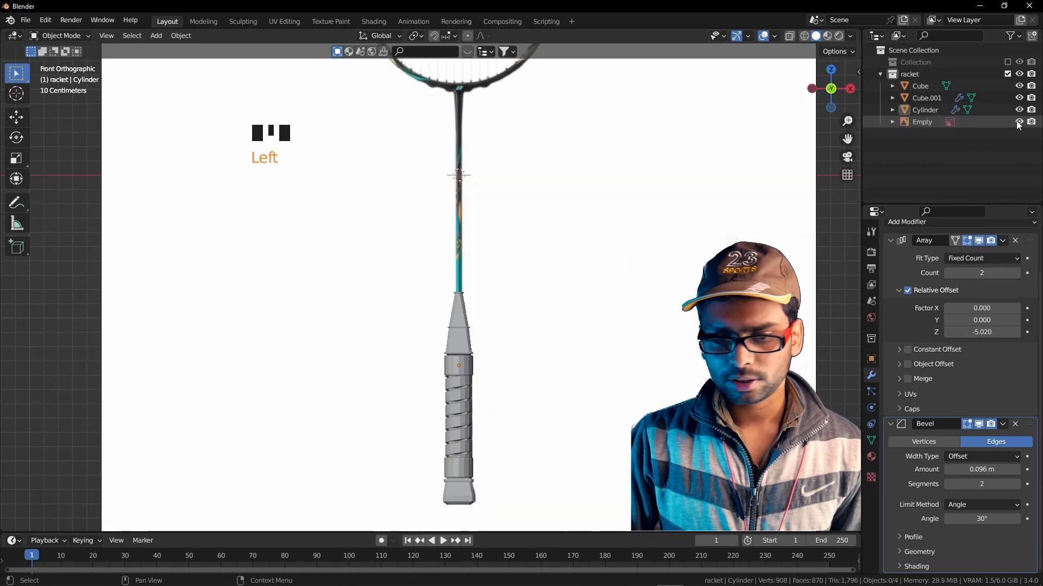
scroll(638, 212, down, 2)
shift+middle_drag(638, 212, 588, 258)
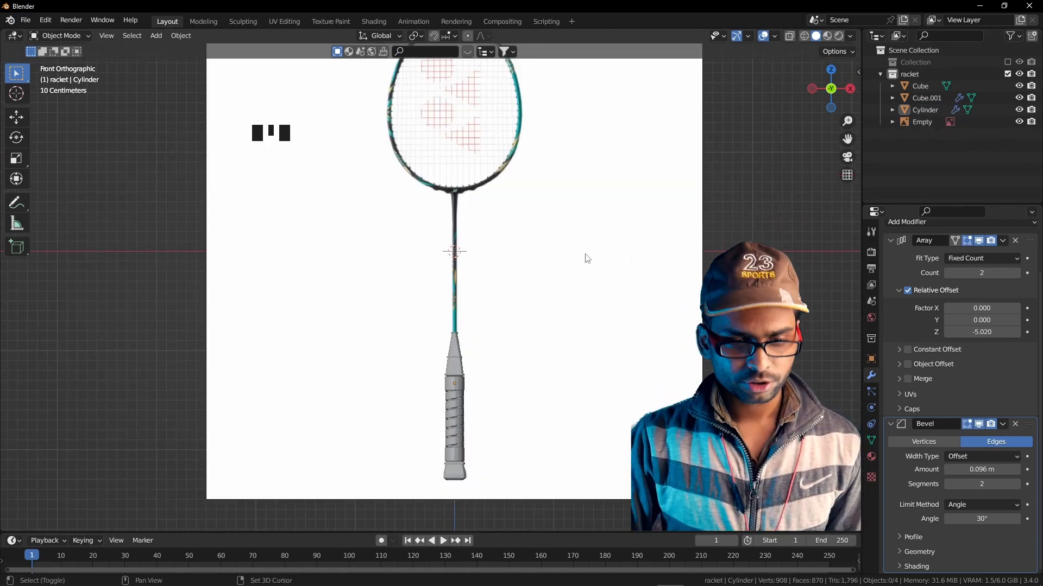
Add a 16-vertex cylinder for the shaft and scale it by 0.025 in X and Y only, matching the reference shaft's thickness
key(shift+a)
mouse_move(585, 258)
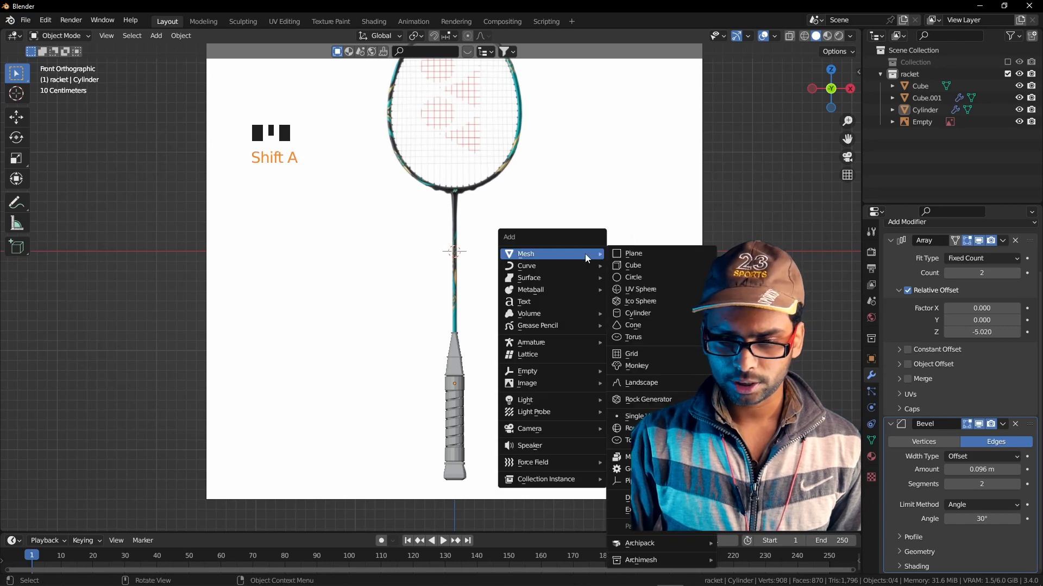
click(654, 313)
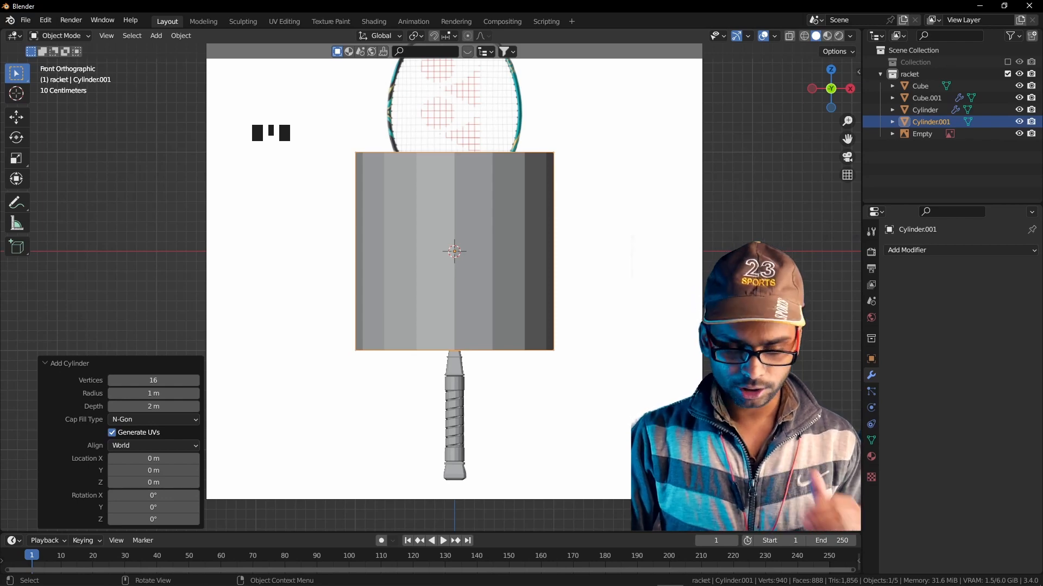
key(s)
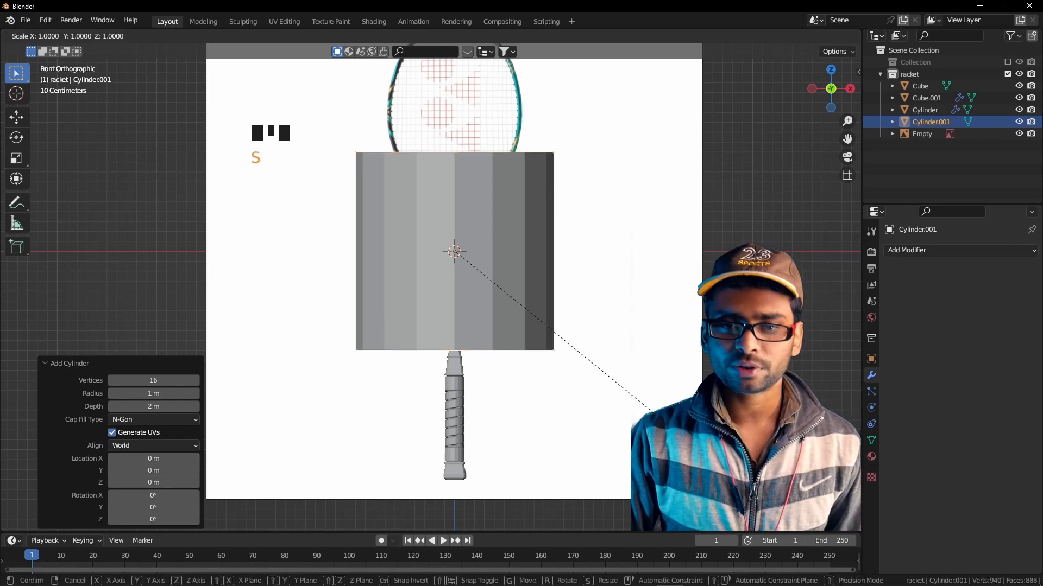
key(shift+z)
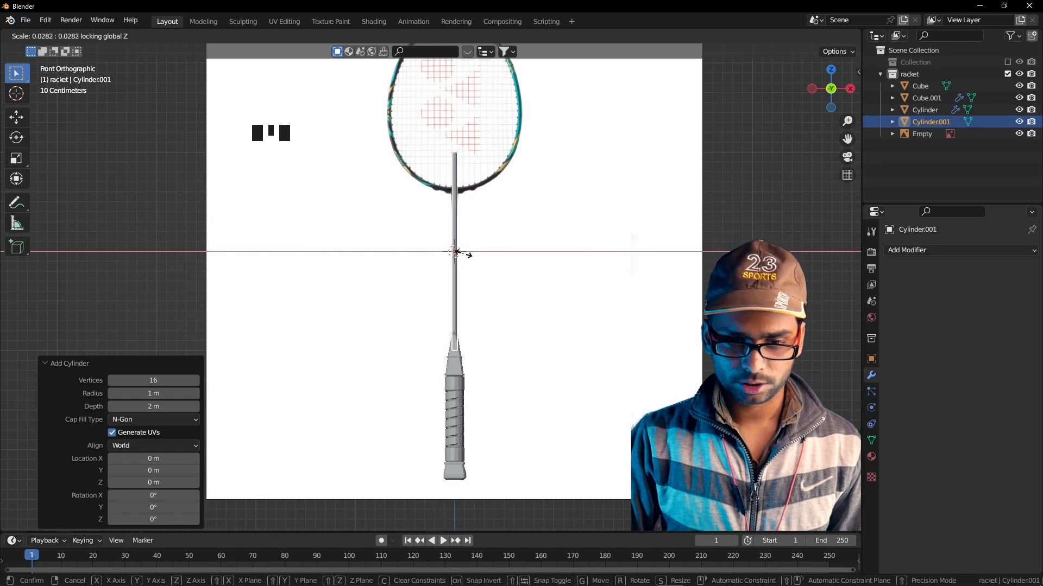
click(463, 256)
scroll(462, 256, up, 4)
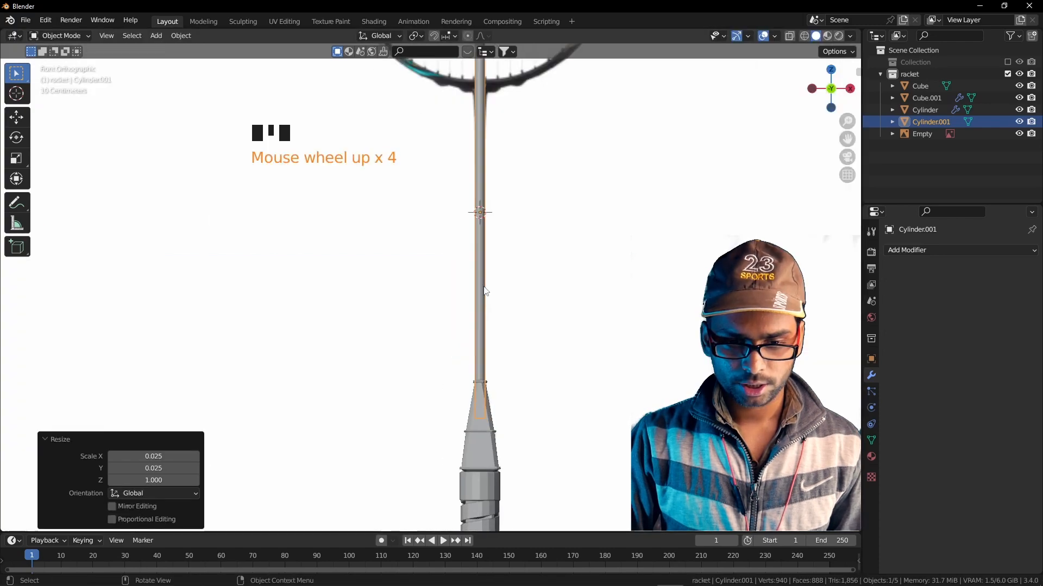
Raise the shaft cylinder along Z until its lower end sits inside the top of the grip's cone
shift+middle_drag(589, 353, 540, 365)
key(g)
key(z)
click(544, 331)
Shorten the shaft by moving its top edge ring about 0.617 m down in Z, to just below the reference frame
key(Tab)
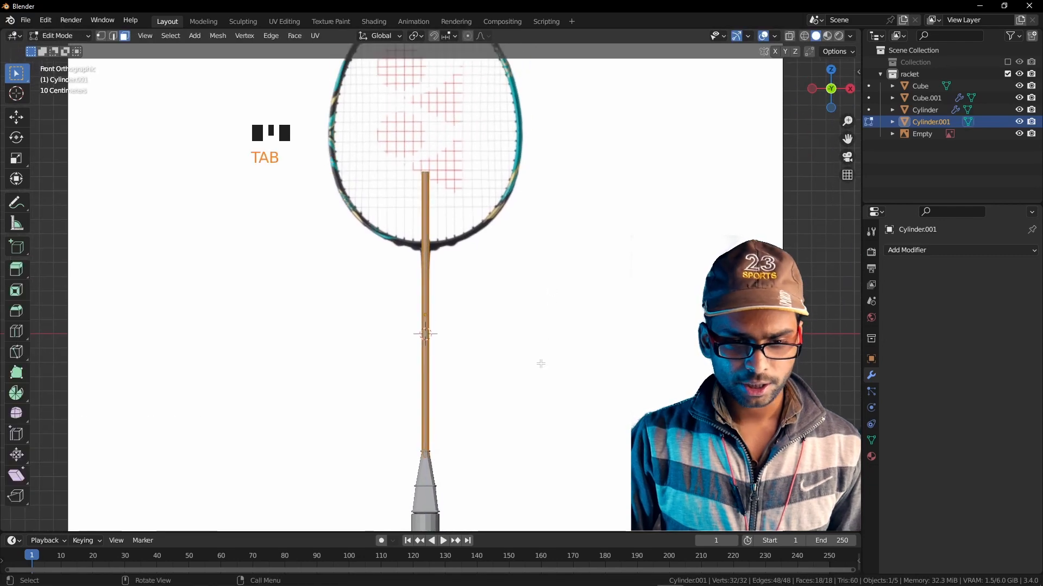
shift+middle_drag(486, 220, 504, 301)
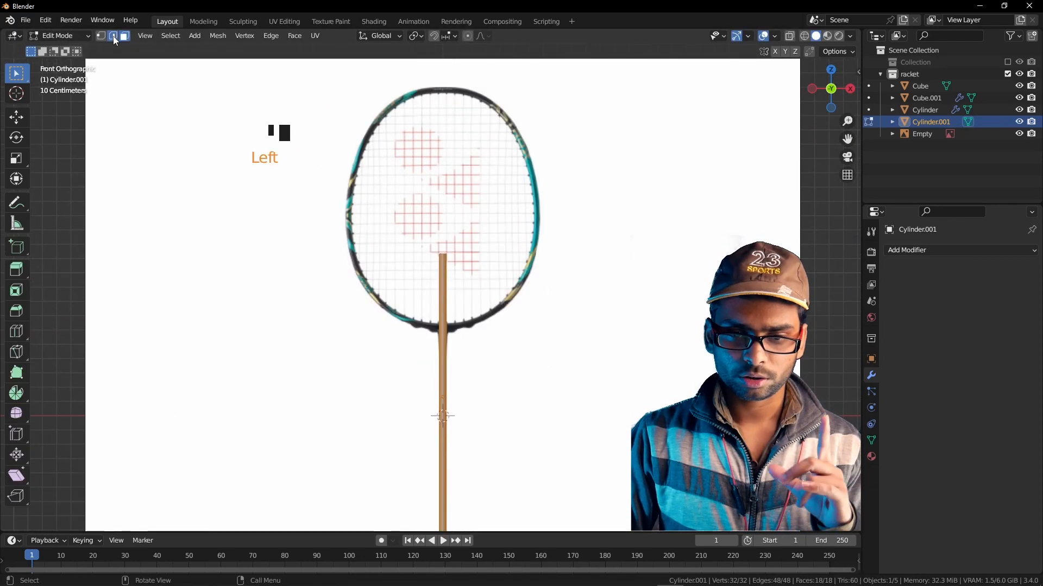
key(z)
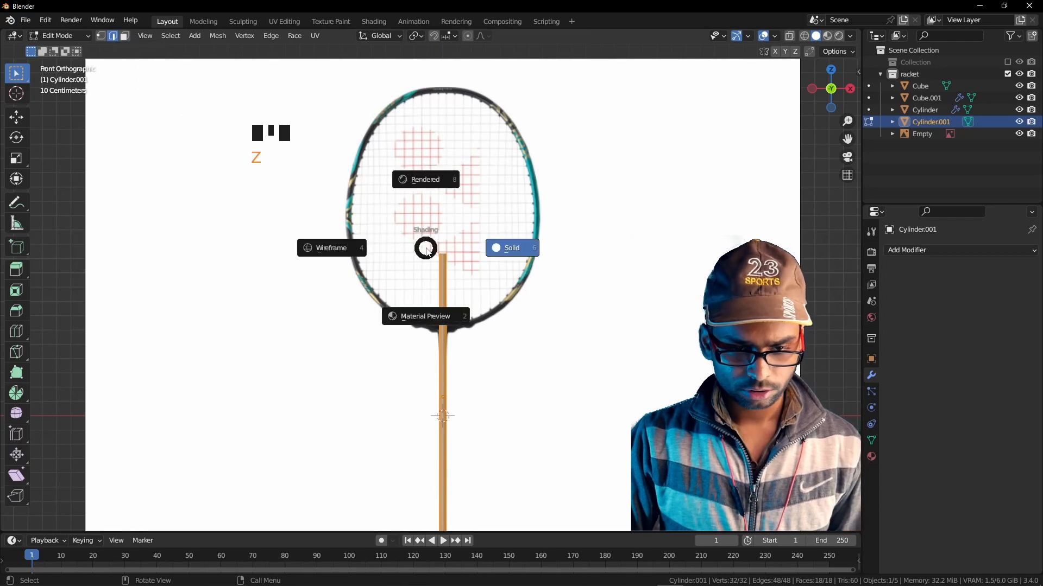
shift+middle_drag(410, 237, 486, 264)
scroll(479, 250, up, 2)
key(g)
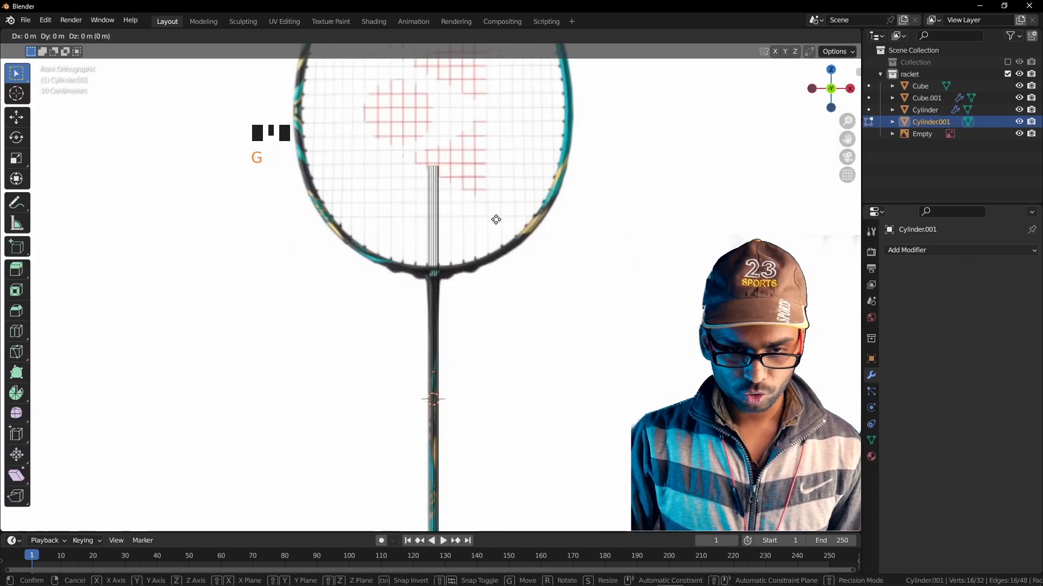
click(546, 325)
shift+middle_drag(542, 320, 531, 259)
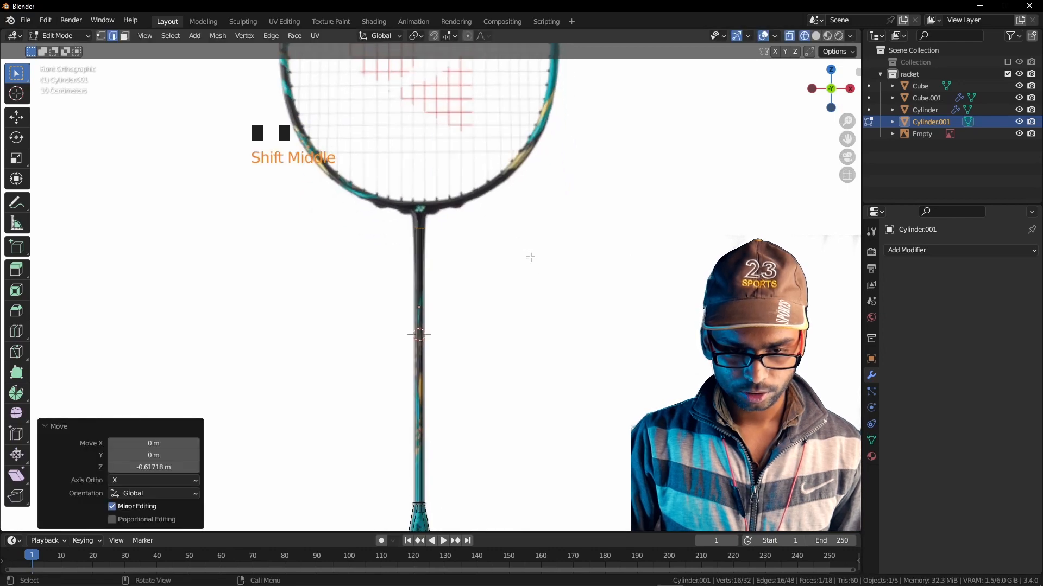
key(z)
click(607, 261)
mouse_move(498, 293)
shift+middle_down()
mouse_move(493, 249)
mouse_move(538, 239)
shift+middle_up()
key(Tab)
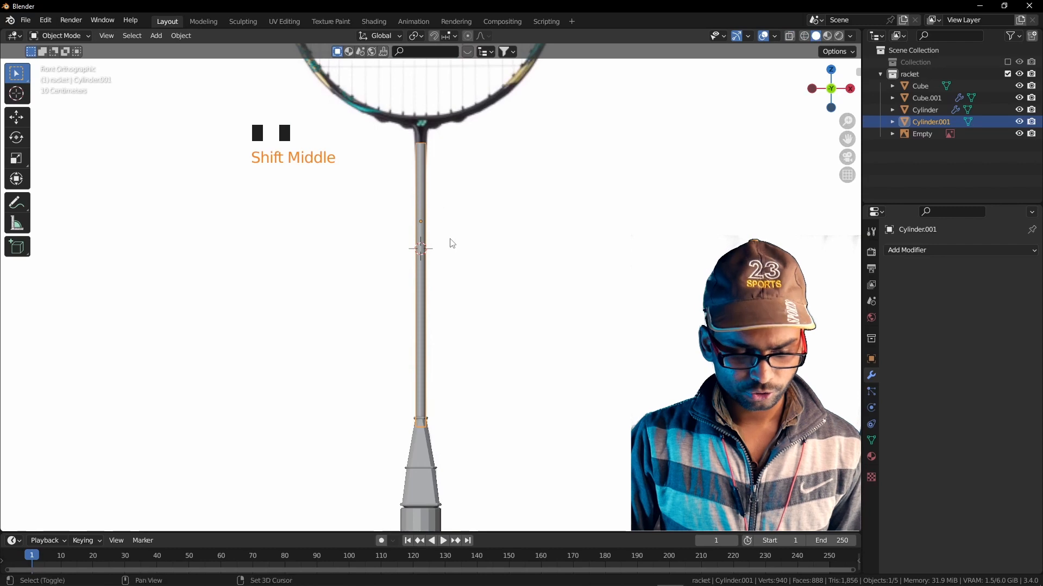
Duplicate the shaft in place and scale the copy by 0.068 in Z into a short sleeve
key(shift+d)
key(Escape)
key(s)
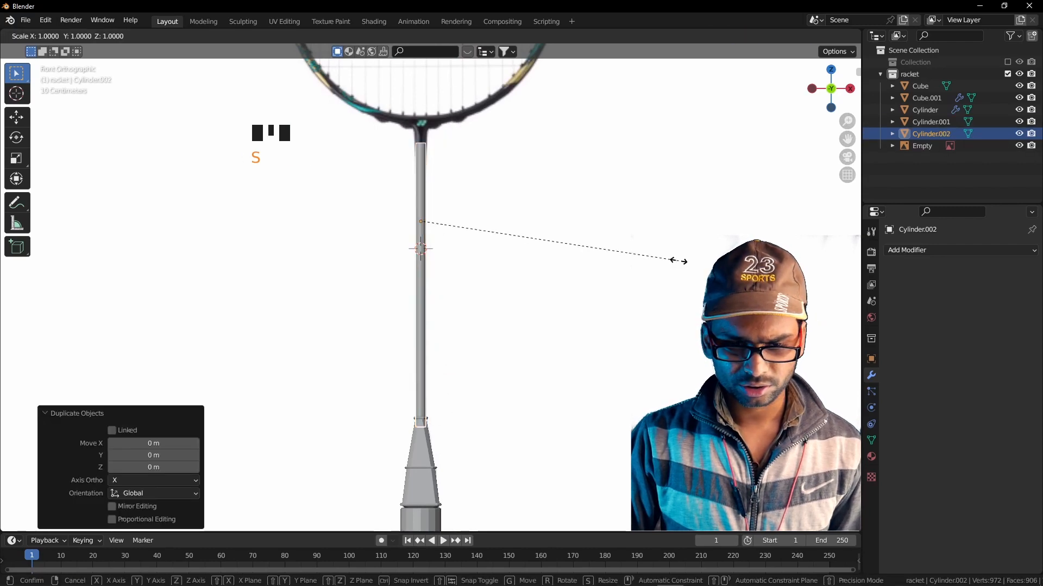
key(z)
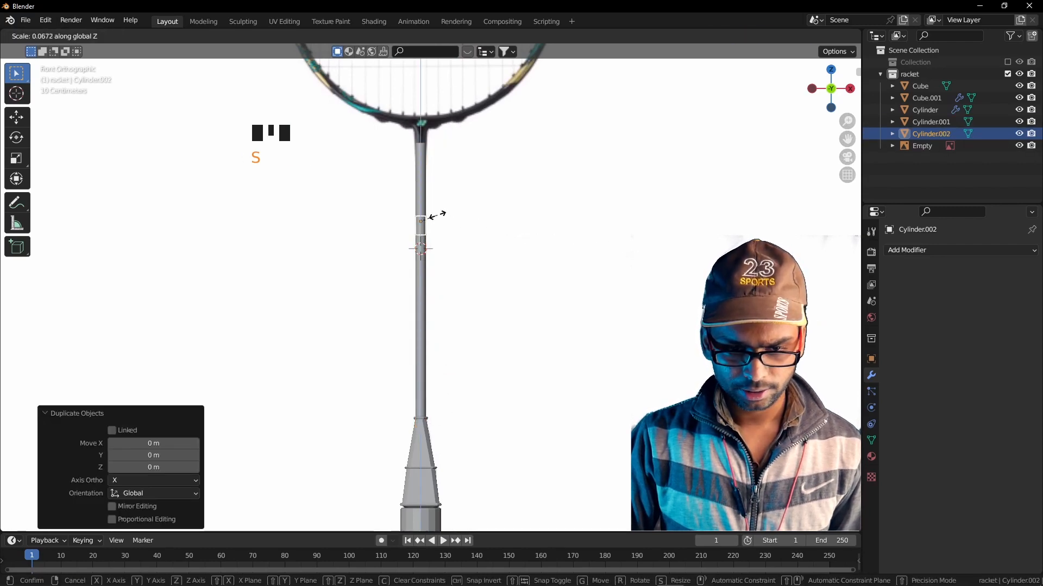
click(437, 215)
Move the short sleeve about 0.435 m up in Z to the shaft's top end and scale it uniformly by 1.166
key(g)
key(z)
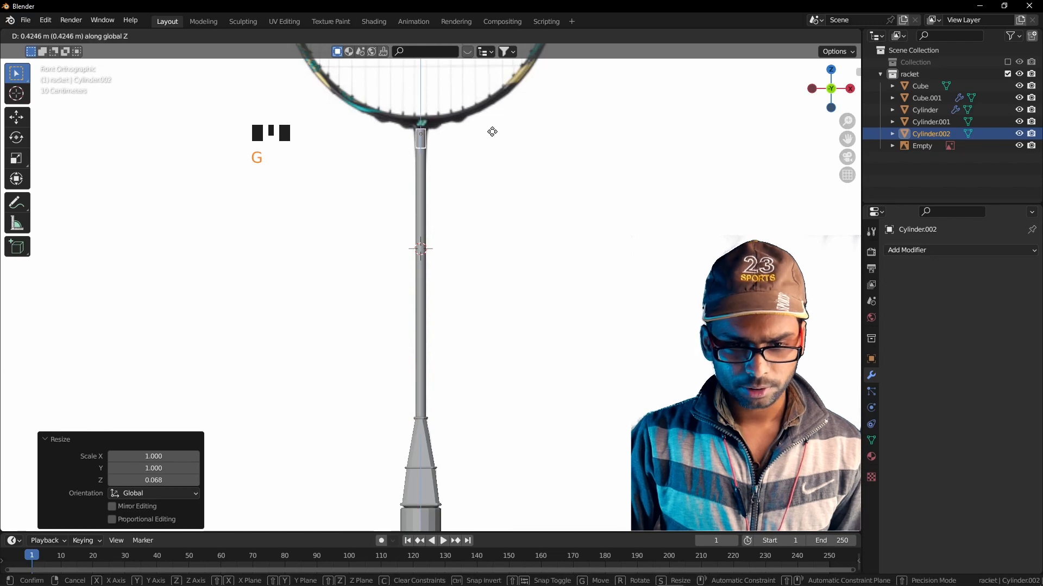
click(492, 131)
shift+middle_drag(470, 139, 484, 246)
scroll(486, 214, up, 2)
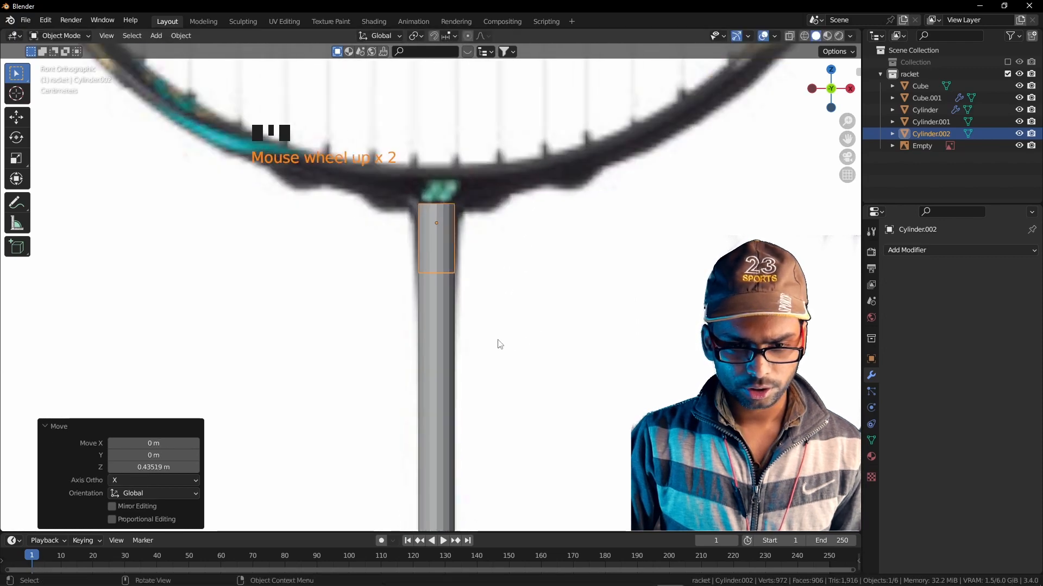
shift+middle_drag(500, 344, 514, 318)
key(s)
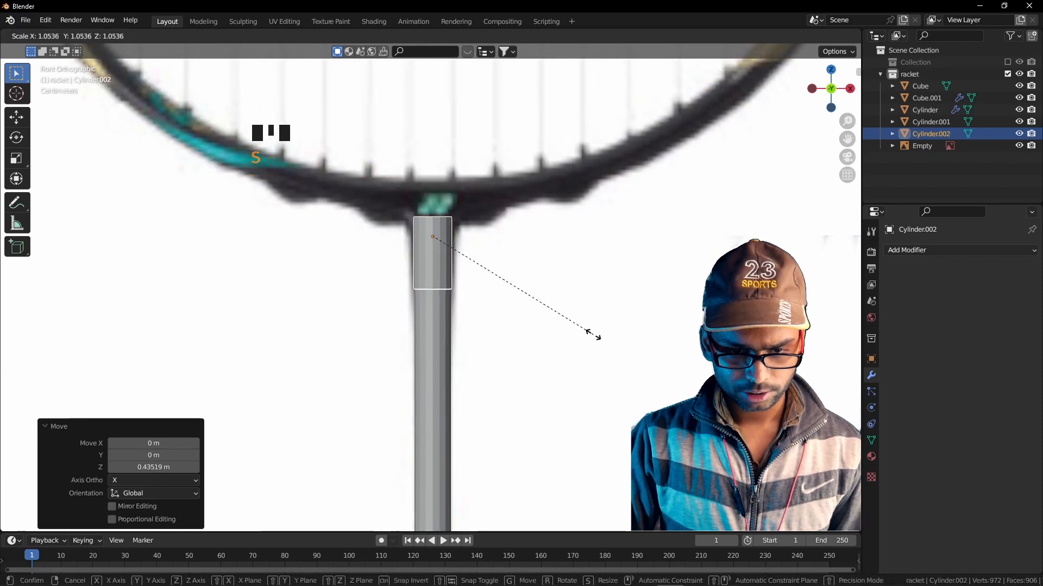
click(604, 347)
Set the short sleeve's origin to its geometry
key(shift+d)
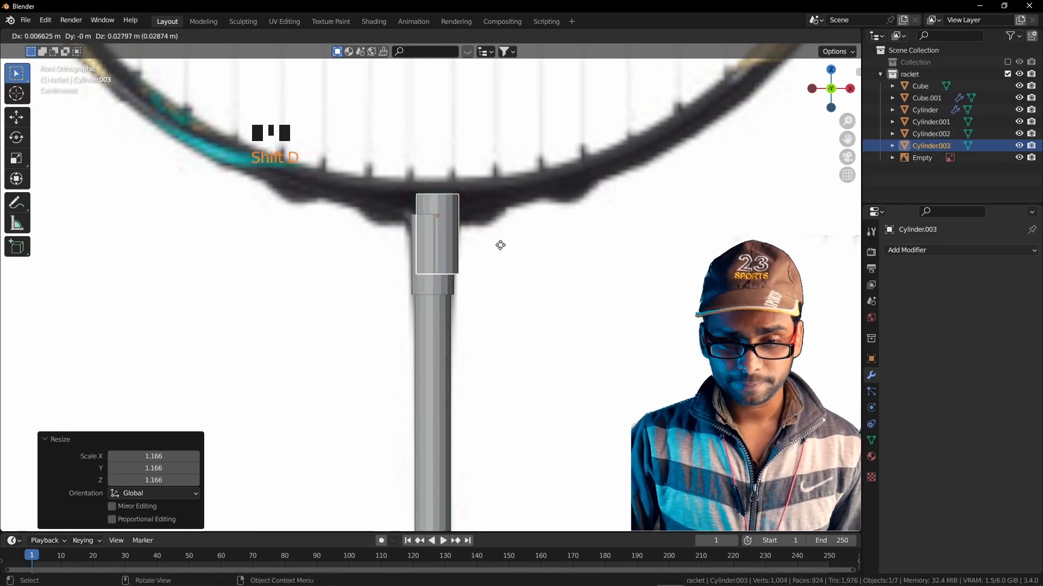
key(r)
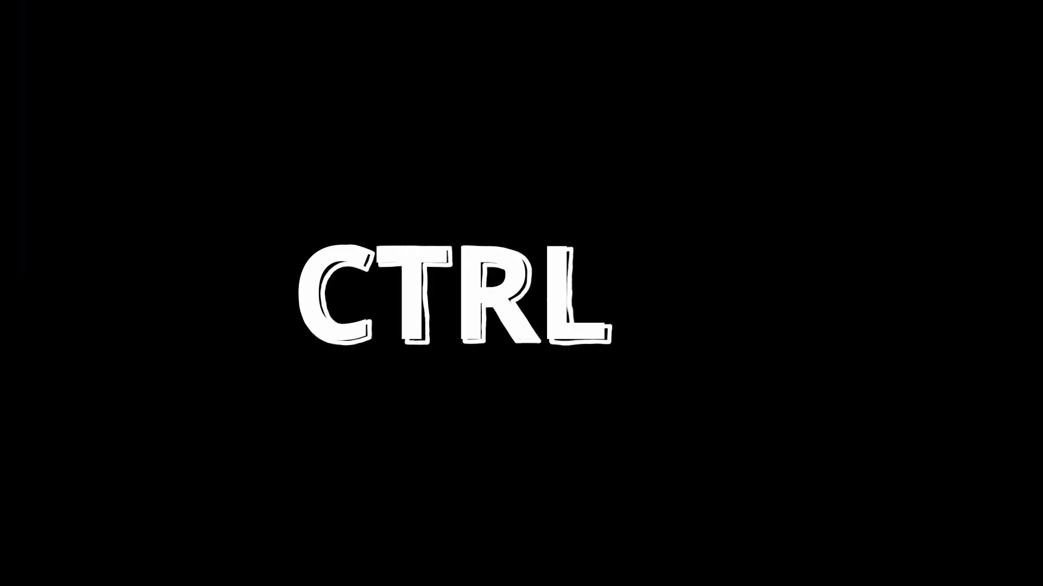
right_click(439, 255)
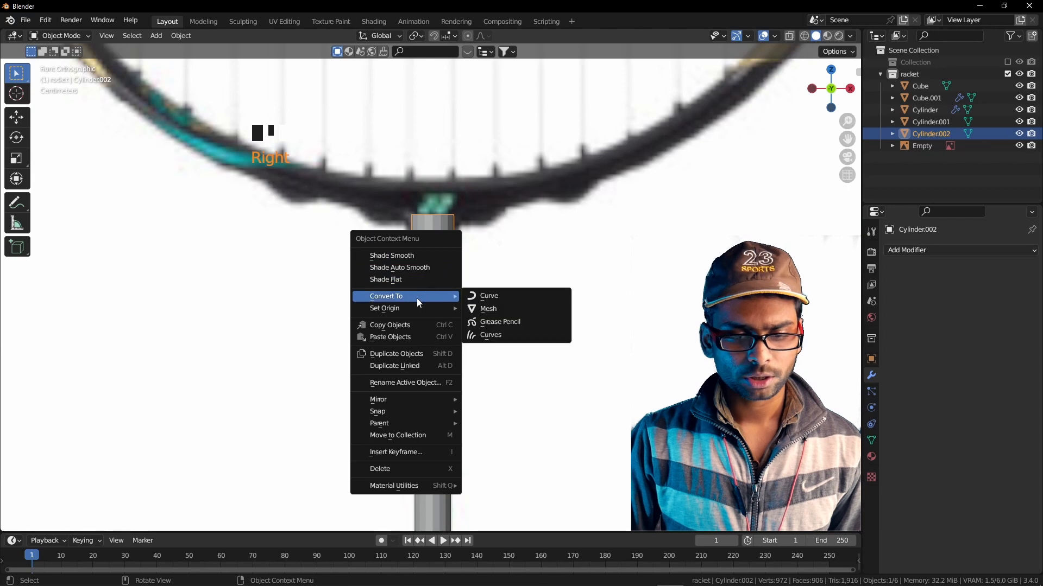
mouse_move(407, 307)
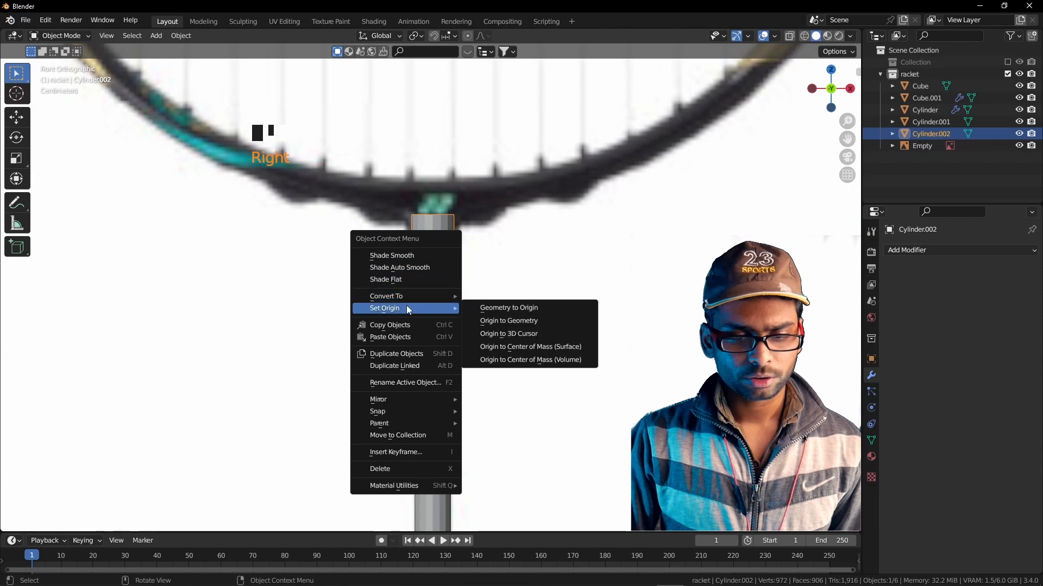
click(495, 320)
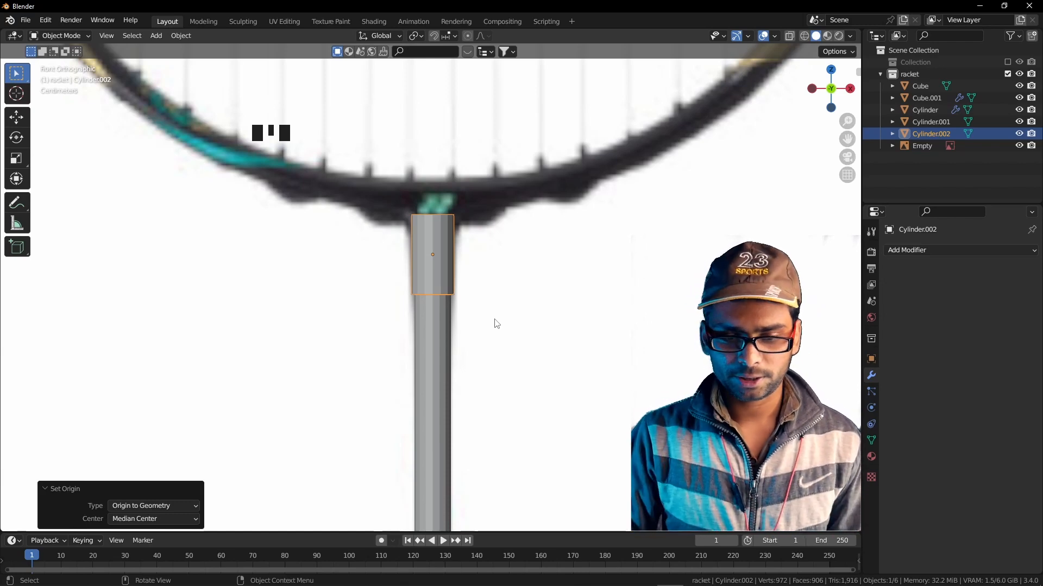
Duplicate the sleeve, rotate the copy 90° in the front view and move it about 0.077 m up in Z onto the frame joint
key(shift+d)
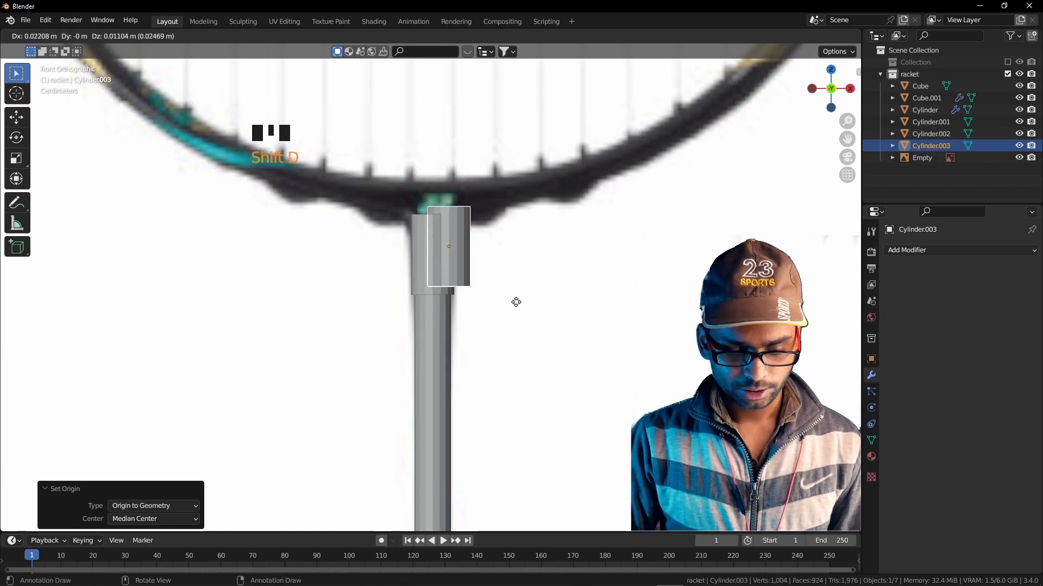
key(r)
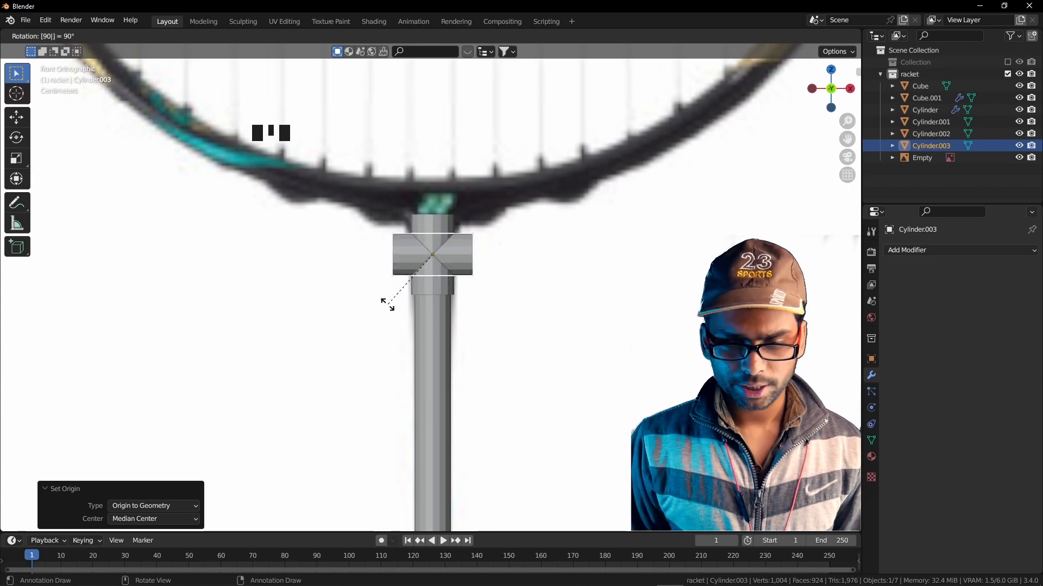
click(389, 308)
key(g)
key(z)
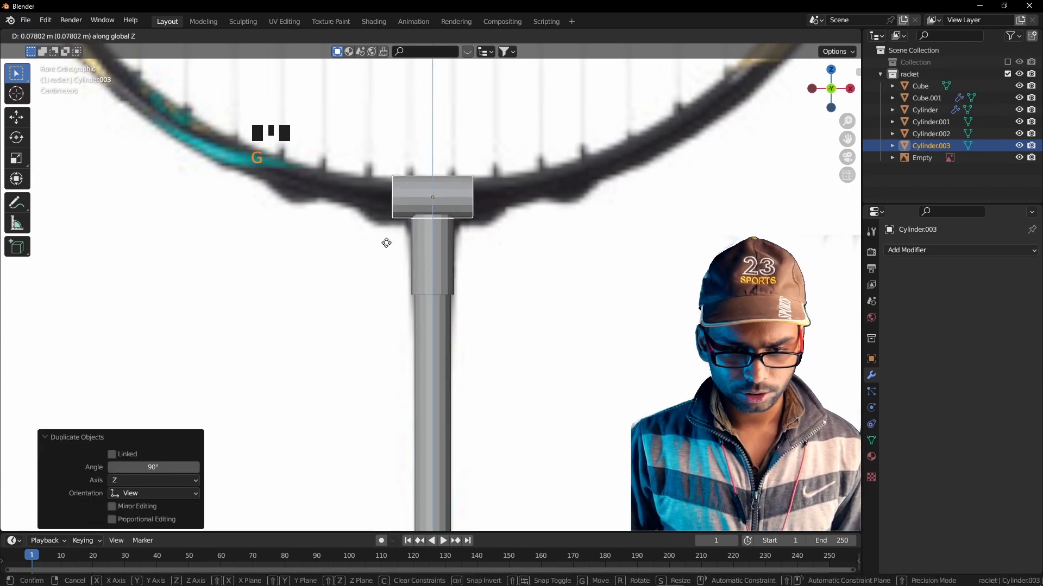
click(386, 244)
Stretch the horizontal cylinder along X only until it spans the width of the reference's joint
key(s)
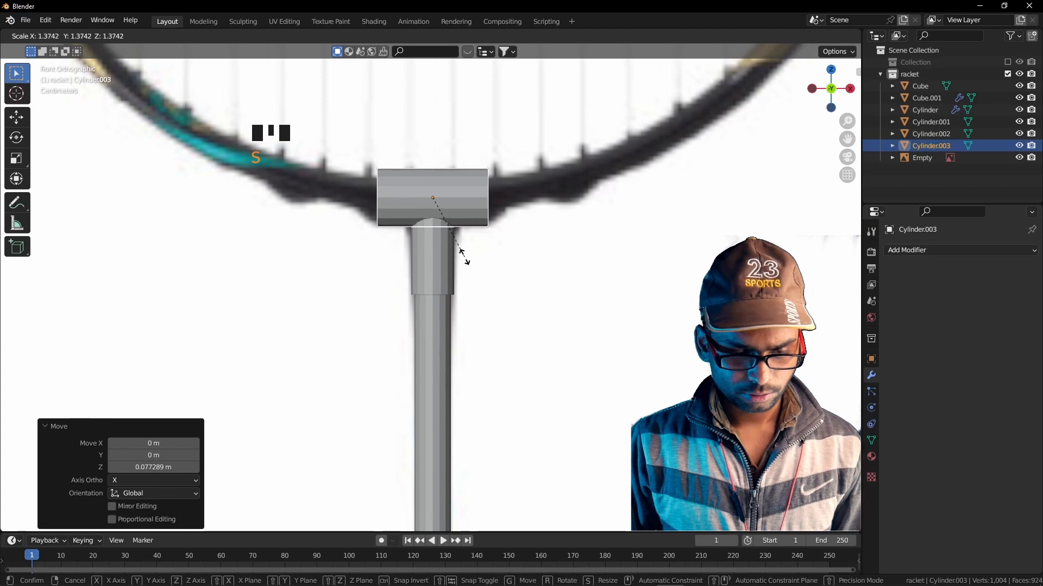
right_click(466, 259)
key(s)
key(x)
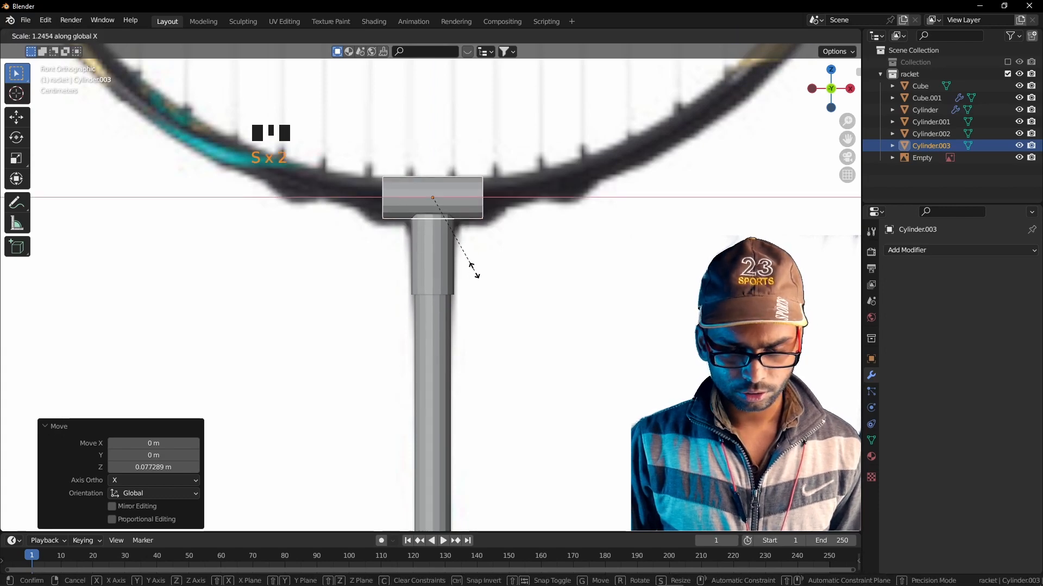
click(484, 284)
Add two loop cuts across the horizontal joint cylinder and scale them up slightly so its middle bulges
key(Tab)
key(ctrl+r)
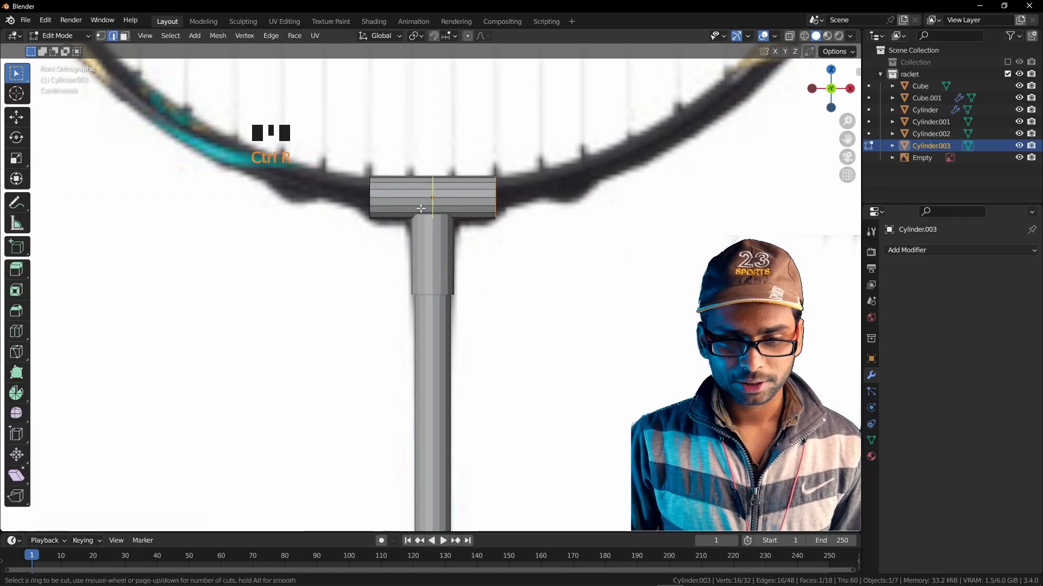
click(421, 208)
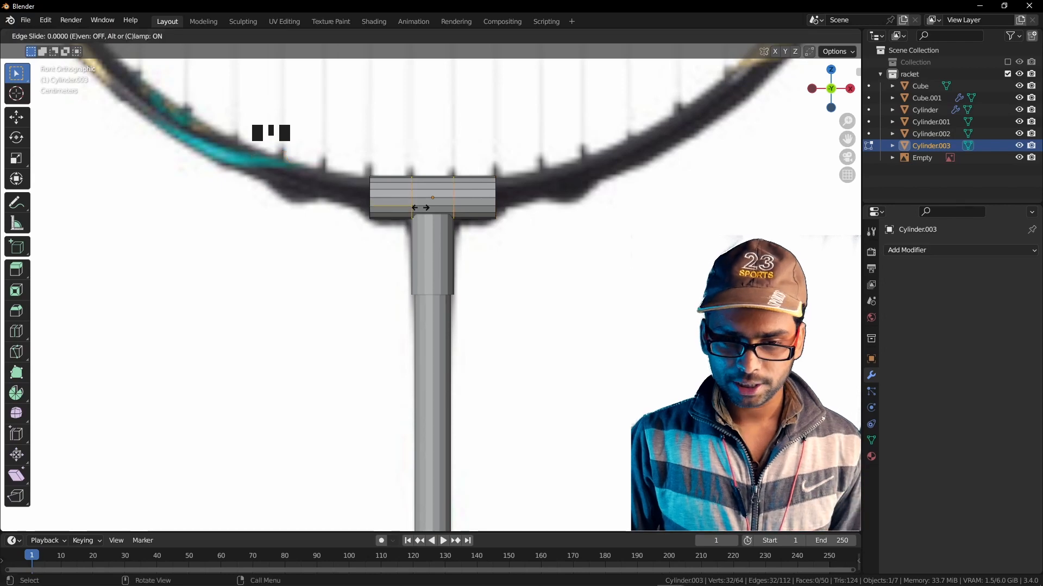
key(s)
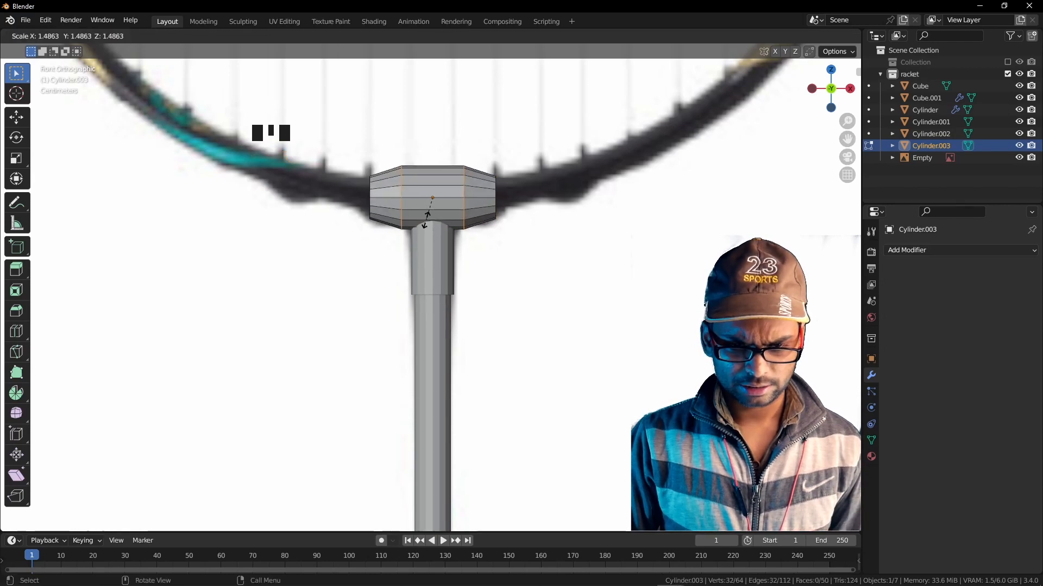
click(426, 215)
key(Tab)
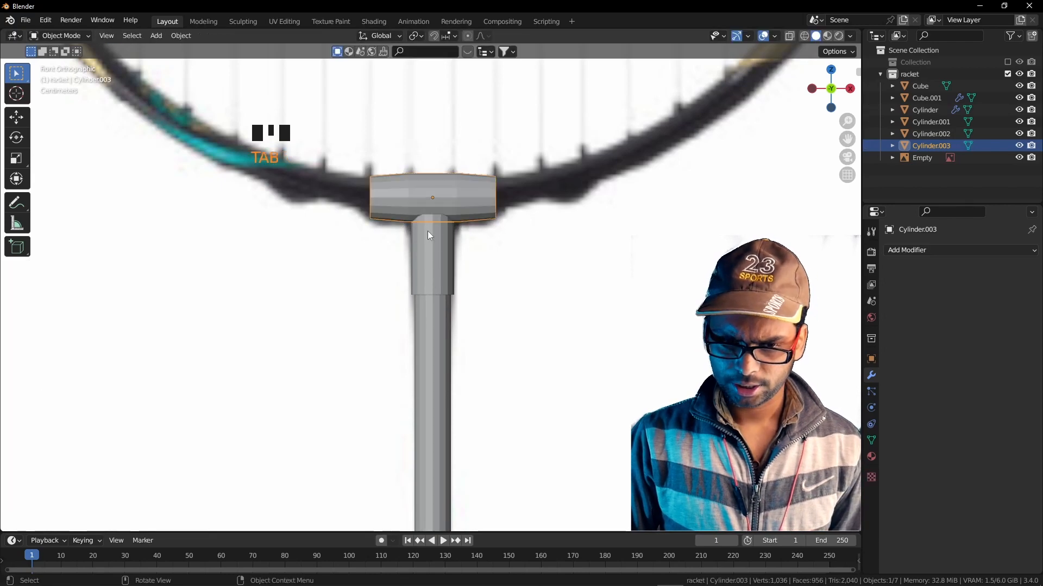
Adjust the height of the short vertical sleeve so its top end sinks into the underside of the horizontal joint cylinder
click(434, 246)
key(g)
key(z)
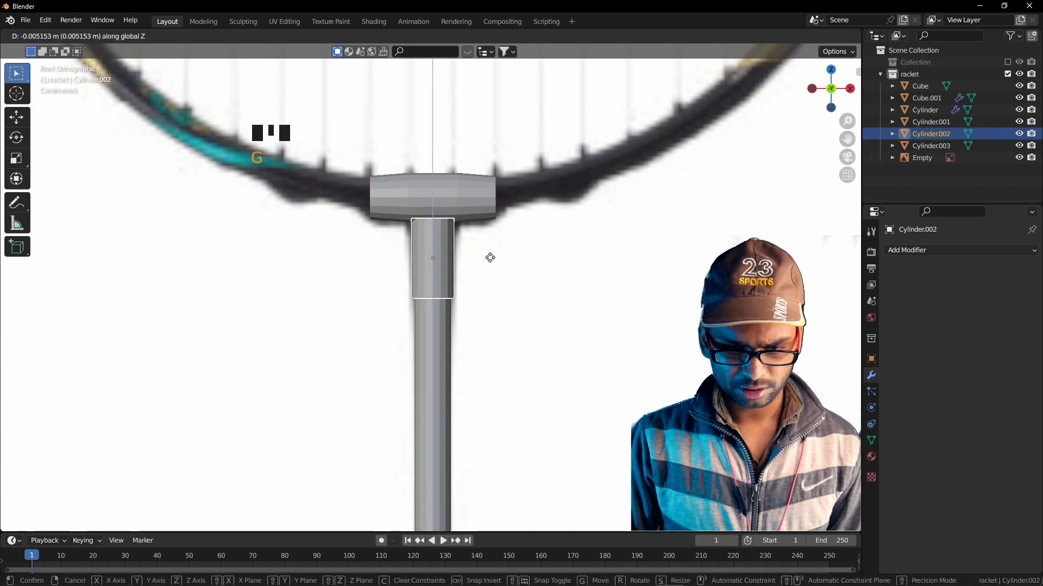
click(490, 257)
middle_drag(489, 256, 520, 284)
scroll(520, 284, up, 2)
key(g)
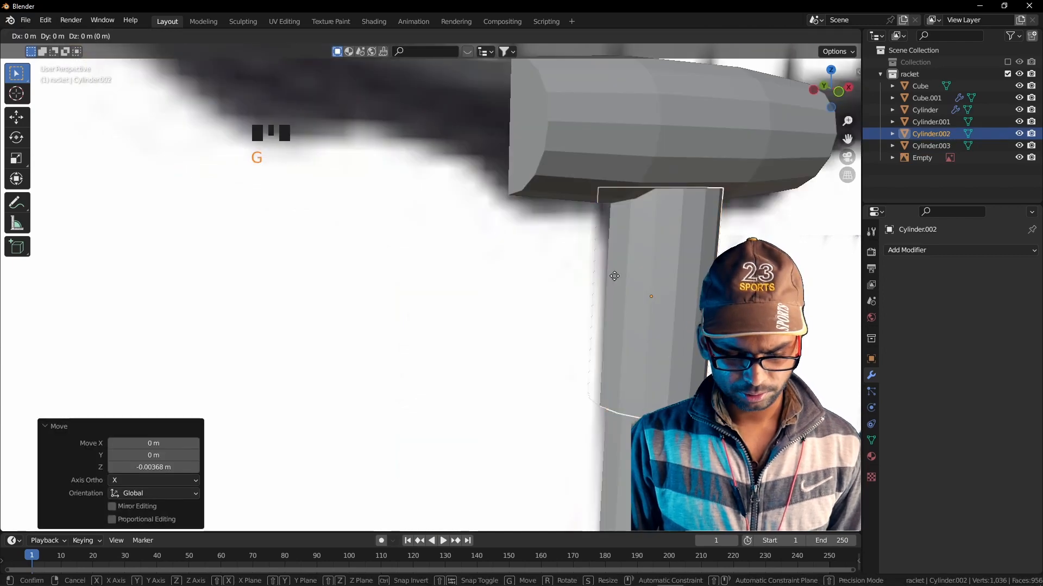
click(606, 252)
scroll(559, 271, down, 1)
mouse_move(628, 275)
middle_down()
mouse_move(559, 271)
mouse_move(620, 269)
middle_up()
middle_drag(494, 262, 538, 333)
Flare the vertical sleeve by scaling its top face by 1.533 along X
key(Tab)
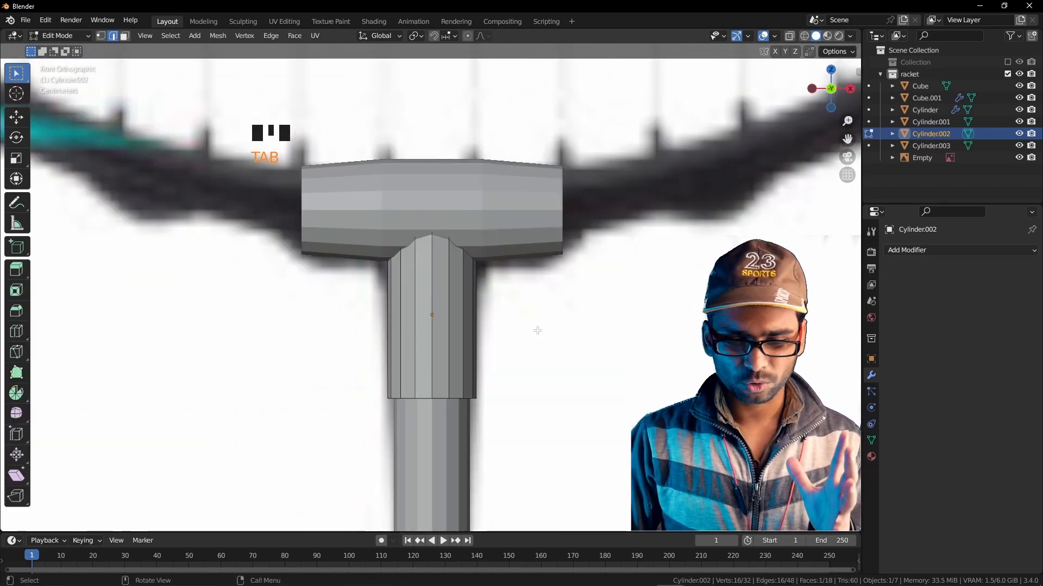
key(slash)
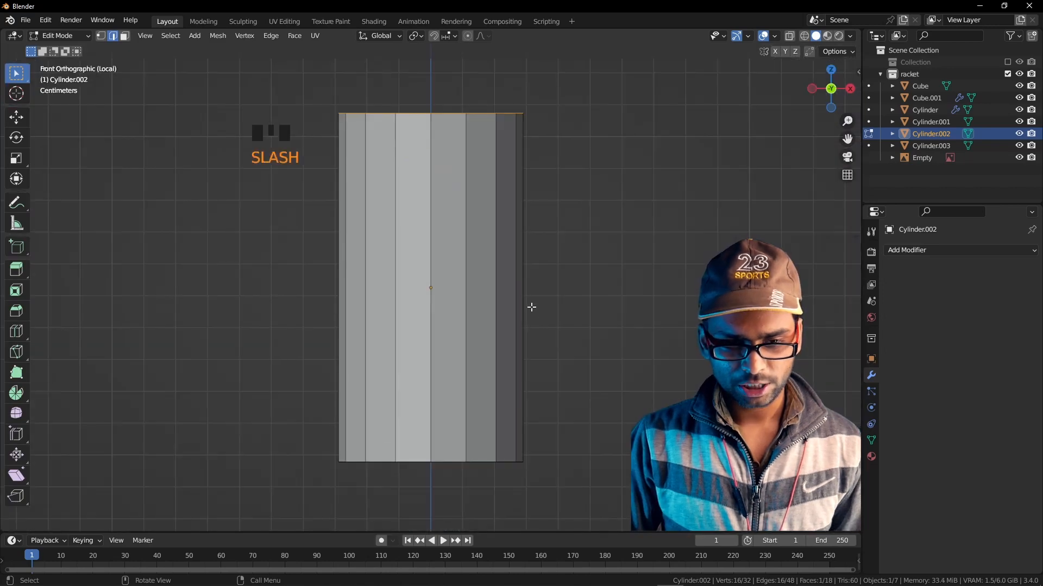
middle_drag(531, 308, 513, 333)
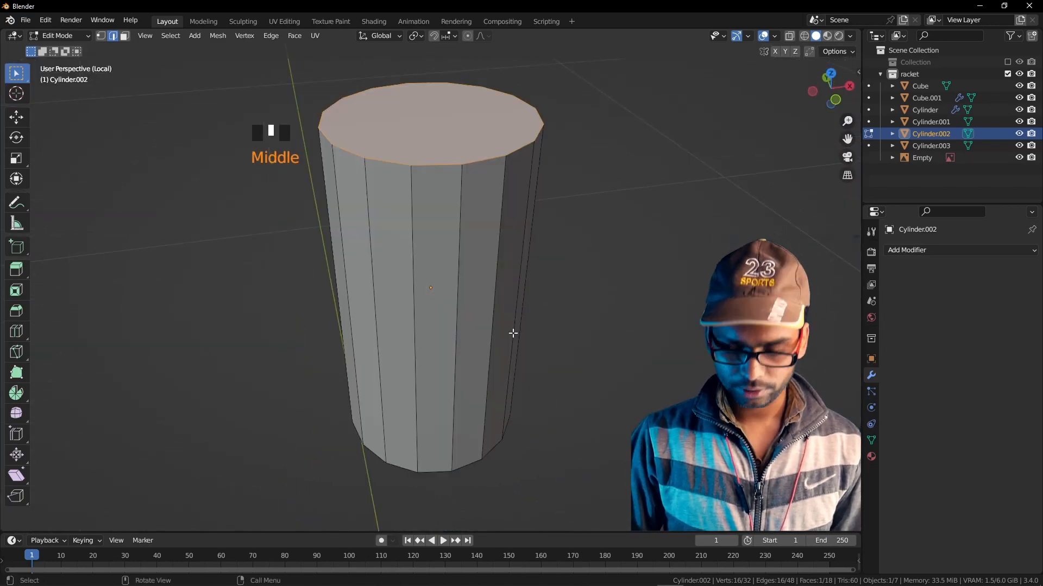
key(KP_1)
key(slash)
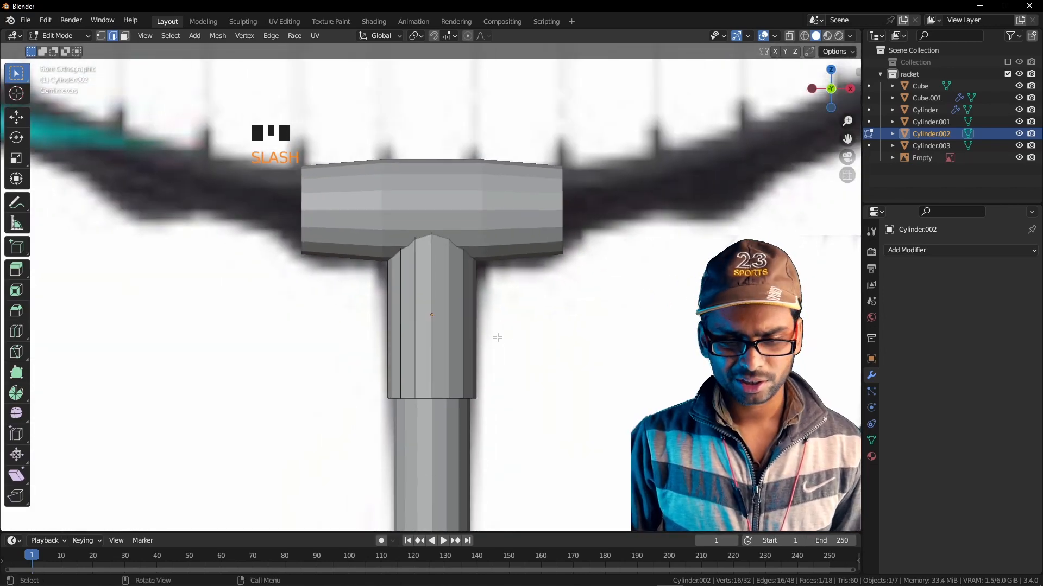
key(s)
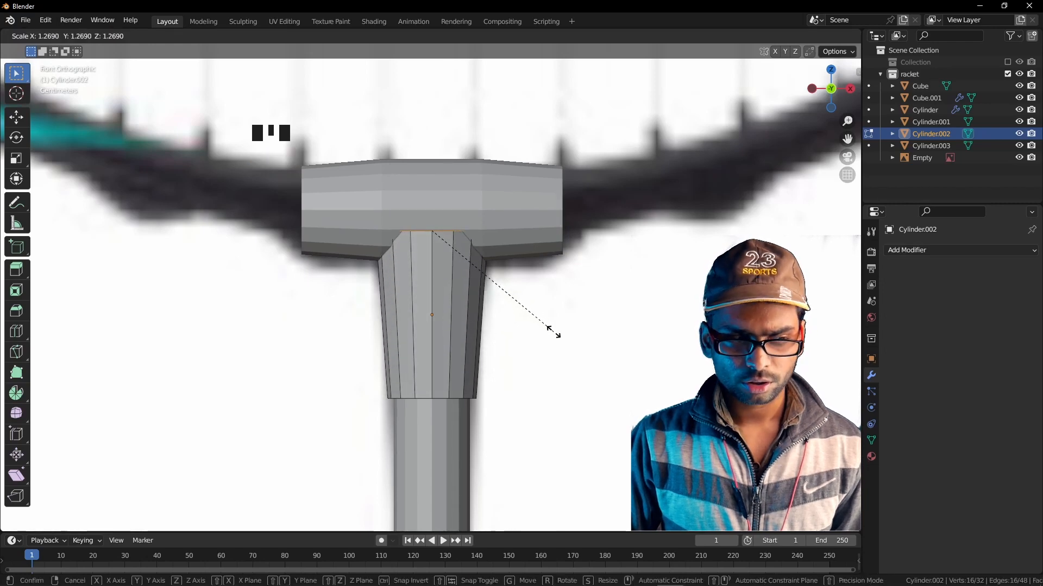
key(x)
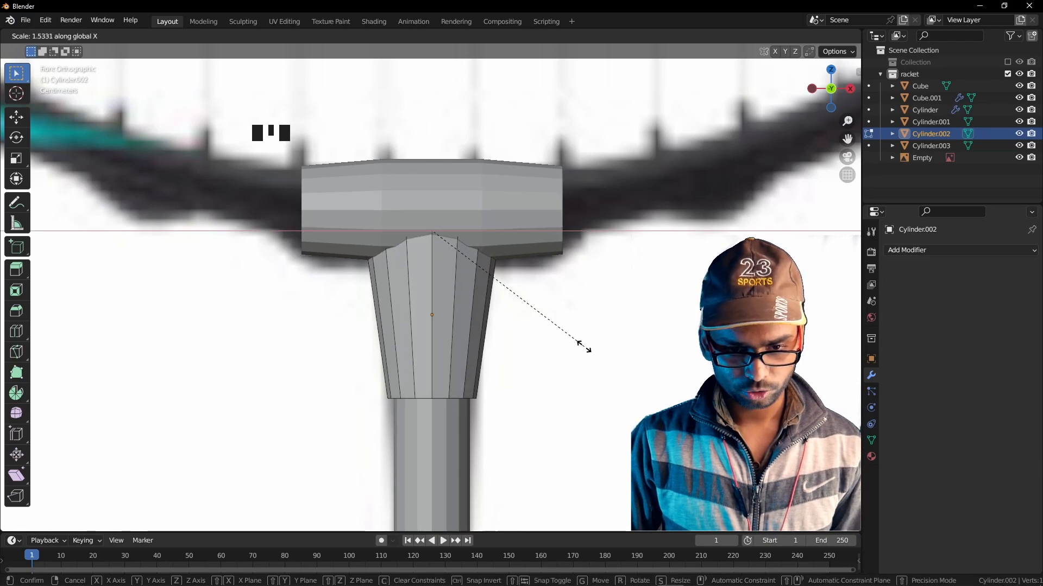
click(584, 346)
Scale the vertical sleeve's top face down along Y only to about 0.68, flattening its front-to-back depth
scroll(536, 292, up, 1)
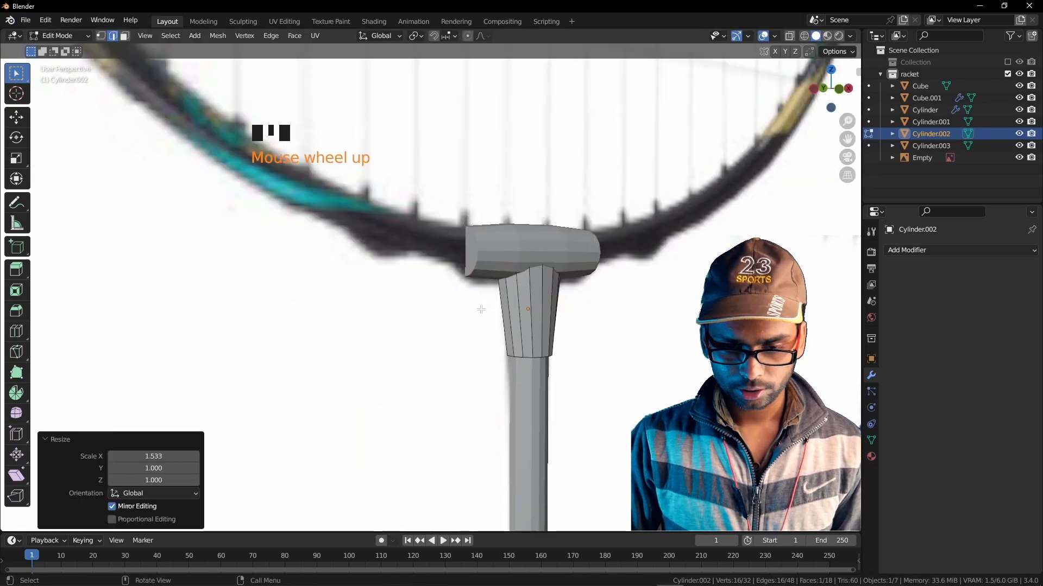
shift+middle_drag(536, 292, 466, 344)
key(s)
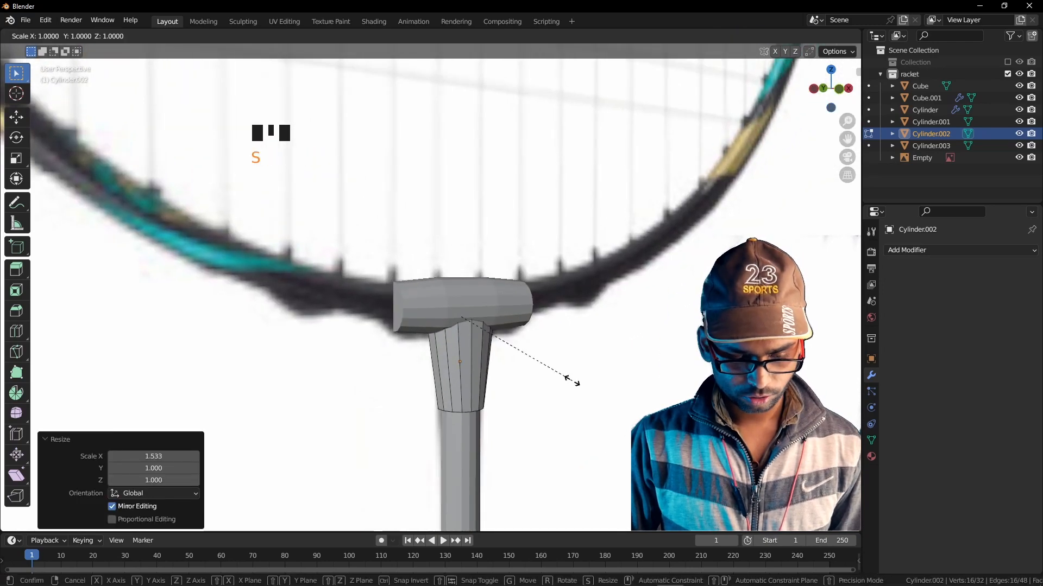
key(y)
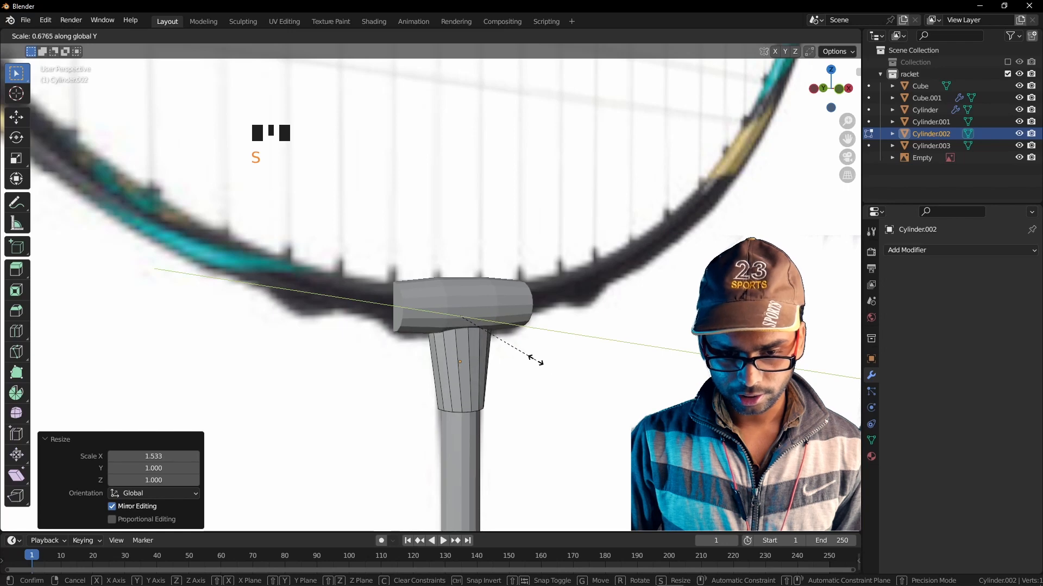
click(543, 363)
middle_drag(543, 363, 498, 378)
key(Tab)
Rotate the left end face of the horizontal joint cylinder by 10° in front view
click(477, 321)
scroll(486, 348, up, 2)
key(Tab)
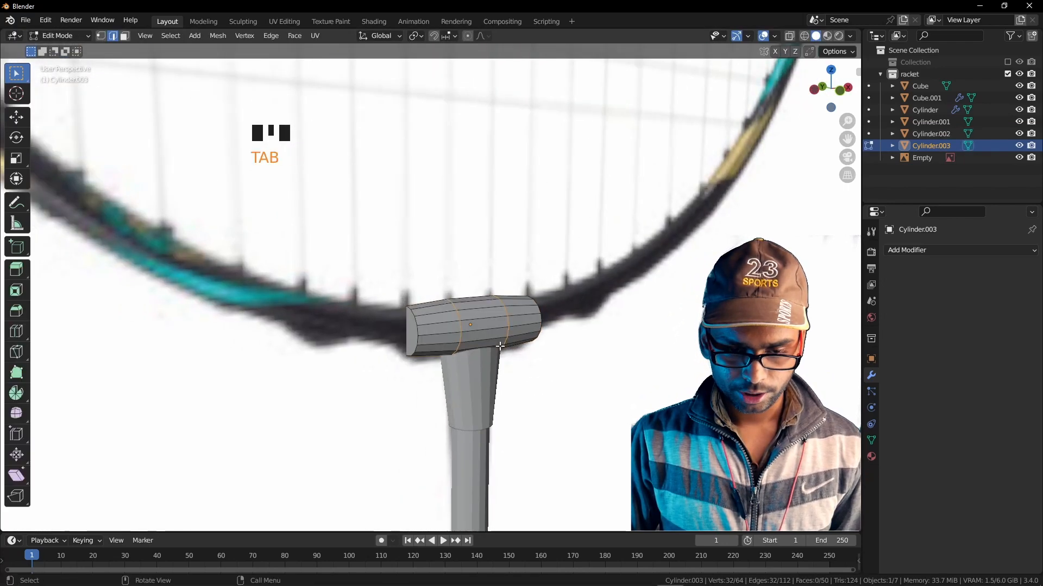
middle_drag(486, 343, 463, 353)
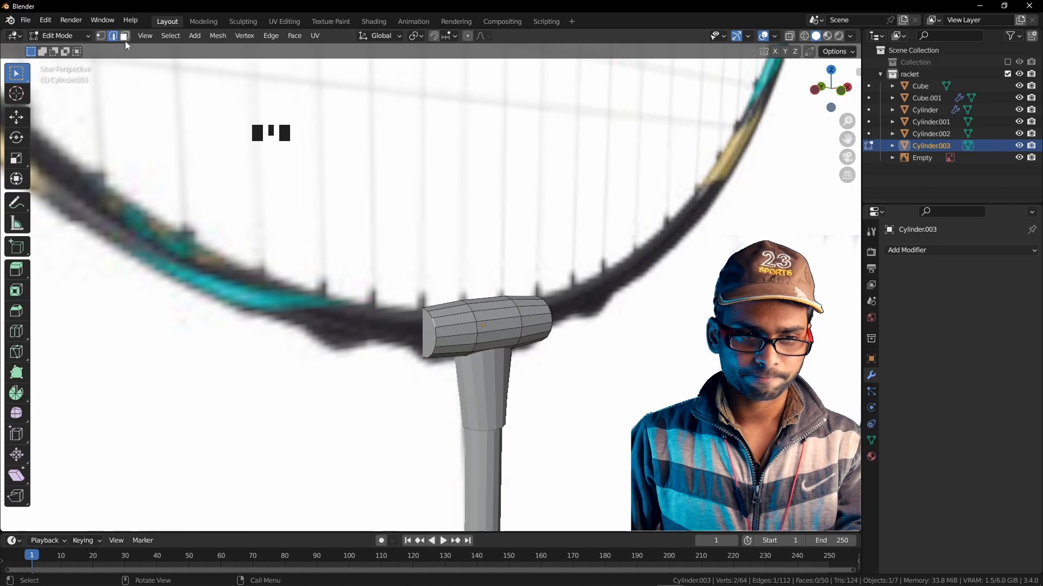
key(KP_1)
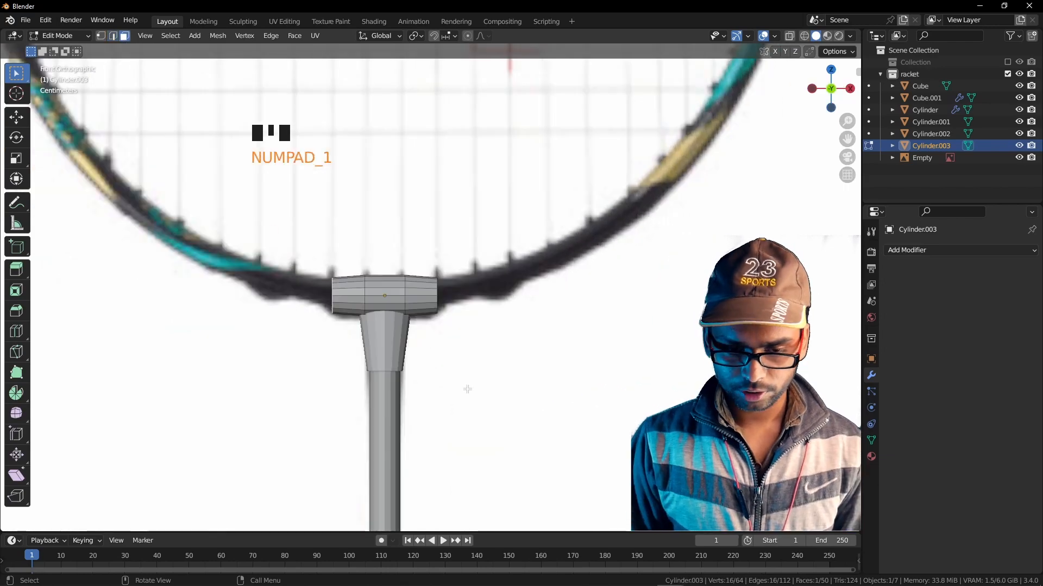
scroll(467, 388, up, 2)
shift+middle_drag(468, 388, 488, 383)
key(r)
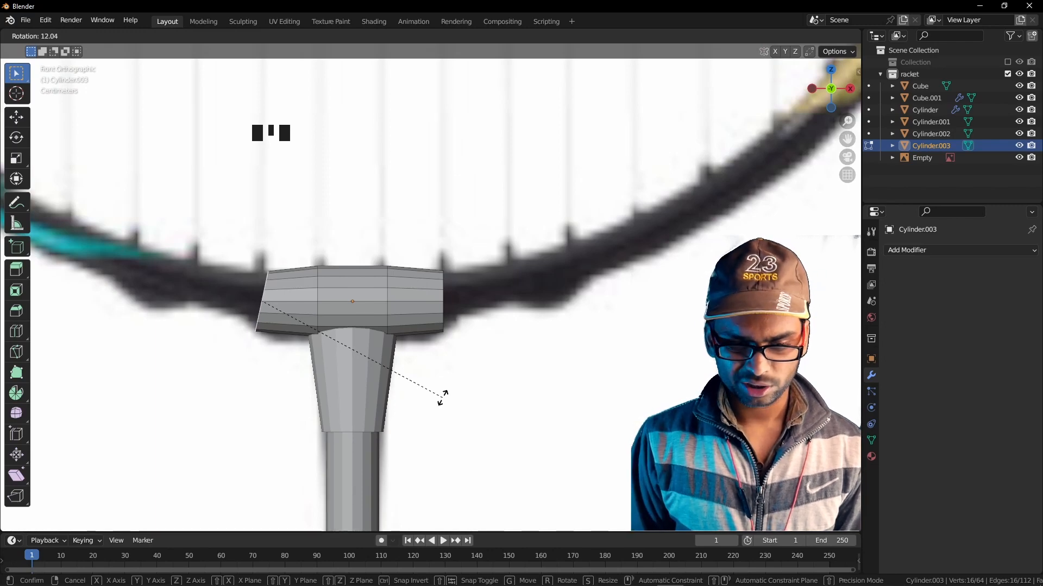
key(Return)
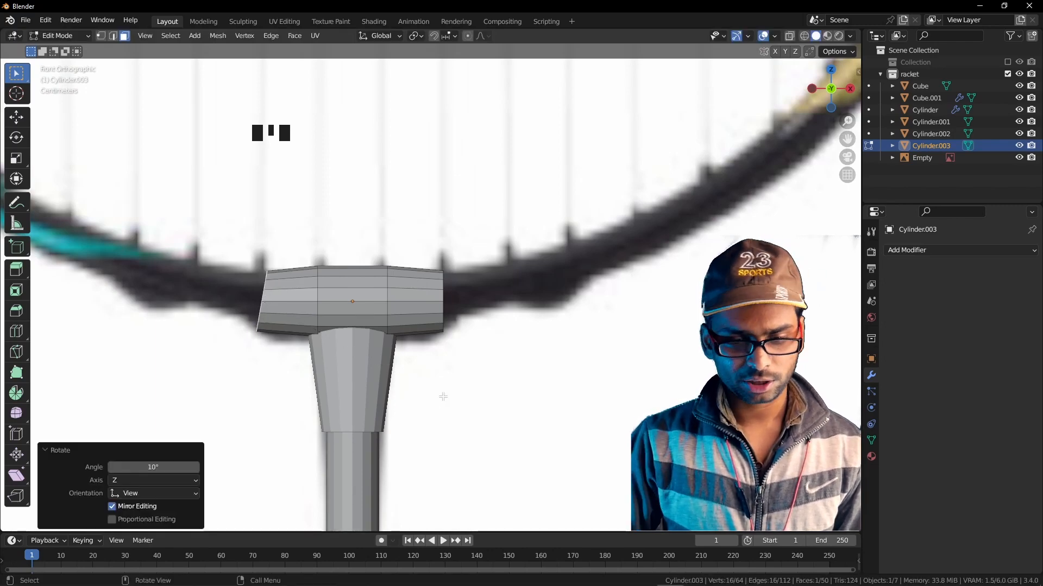
Rotate the opposite end face of the joint cylinder by -10° in front view, mirroring the first end's slant
middle_drag(443, 397, 387, 375)
click(184, 294)
key(KP_1)
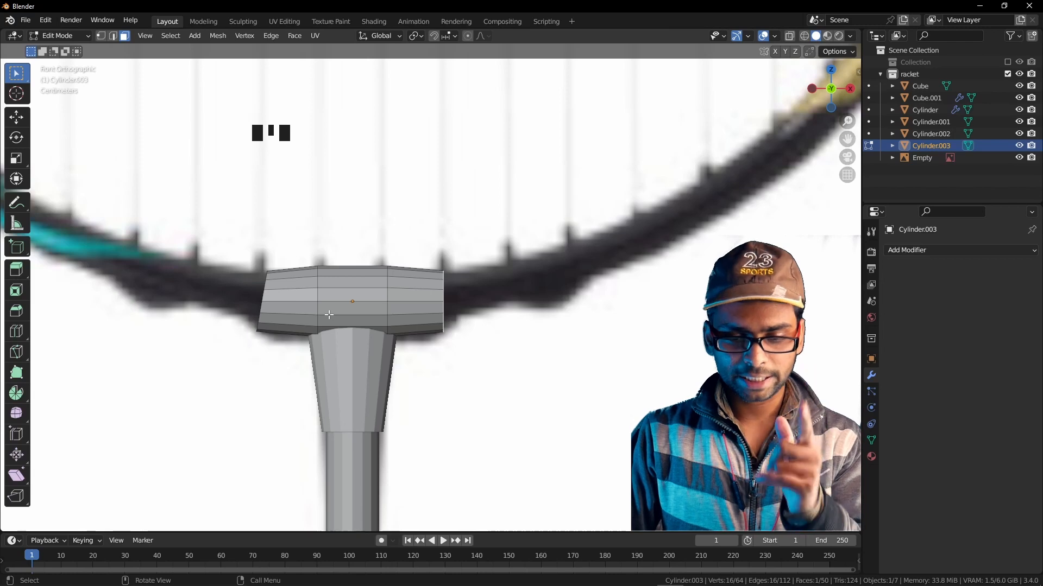
key(r)
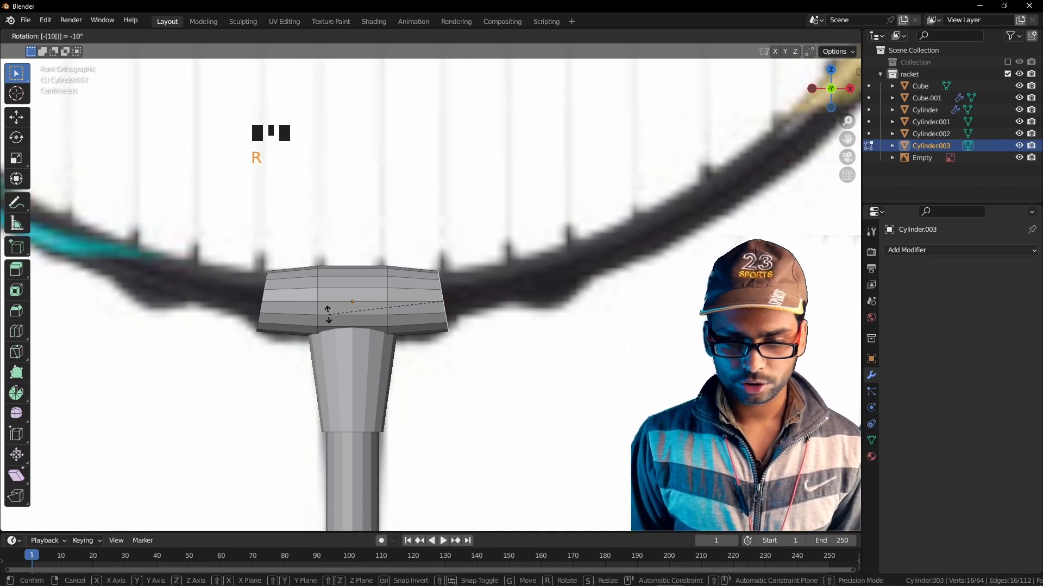
click(327, 314)
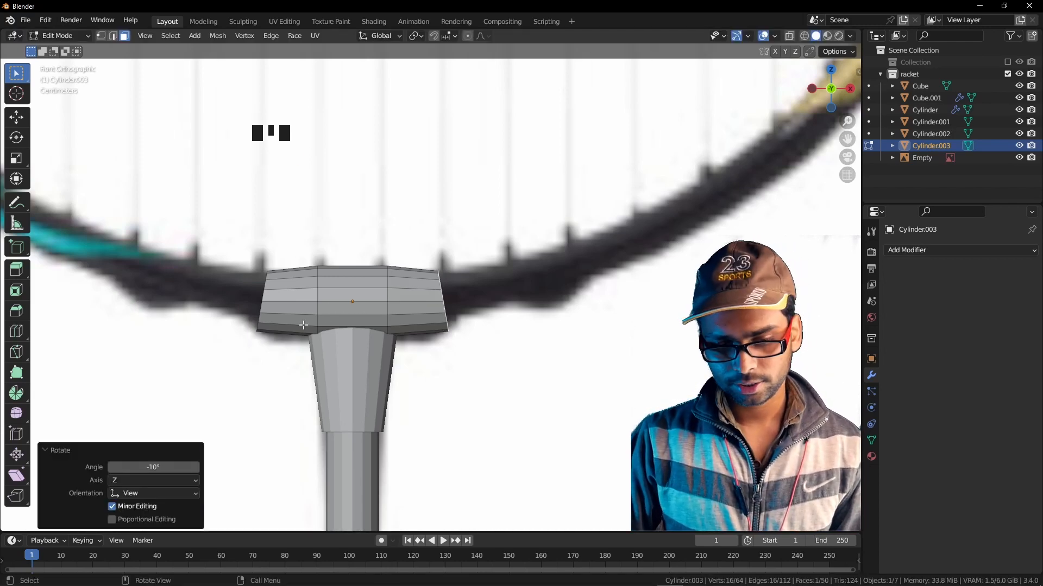
Select both end faces of the joint cylinder and raise them 0.014313 m along Z so it curves with the frame
middle_drag(303, 325, 506, 438)
shift+click(506, 439)
key(KP_1)
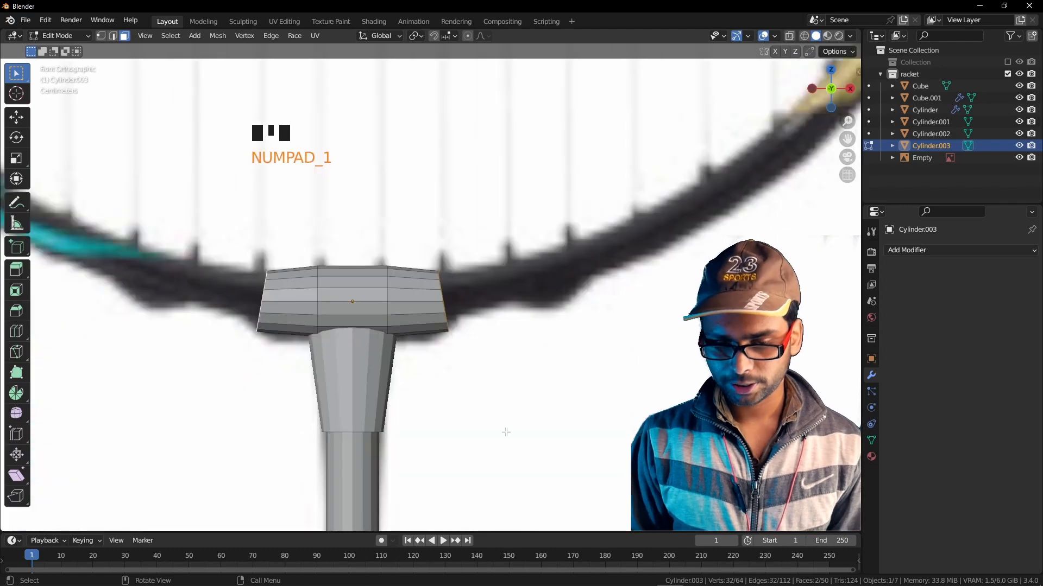
key(g)
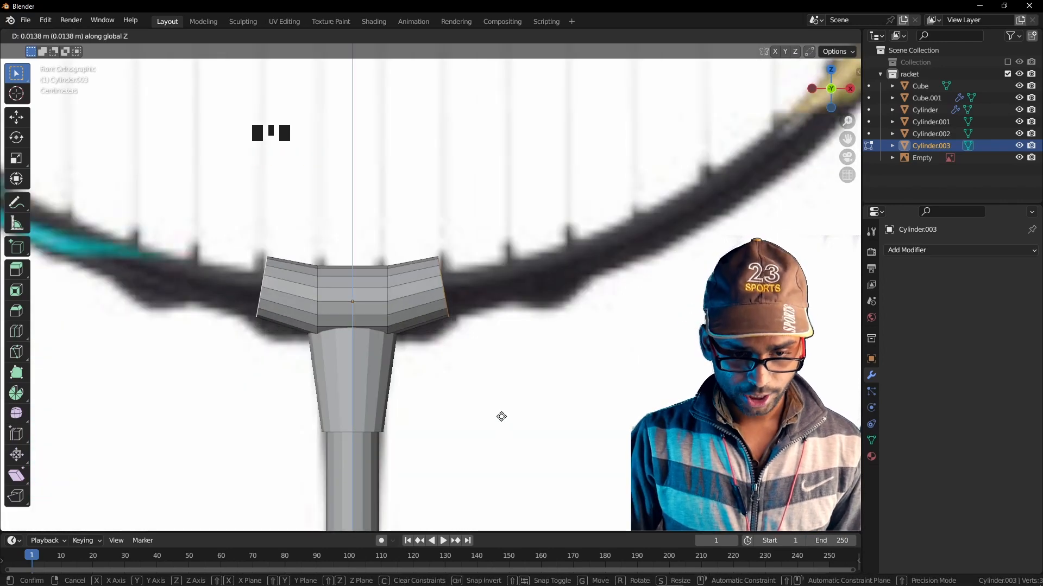
click(501, 417)
scroll(488, 380, down, 4)
scroll(489, 370, up, 2)
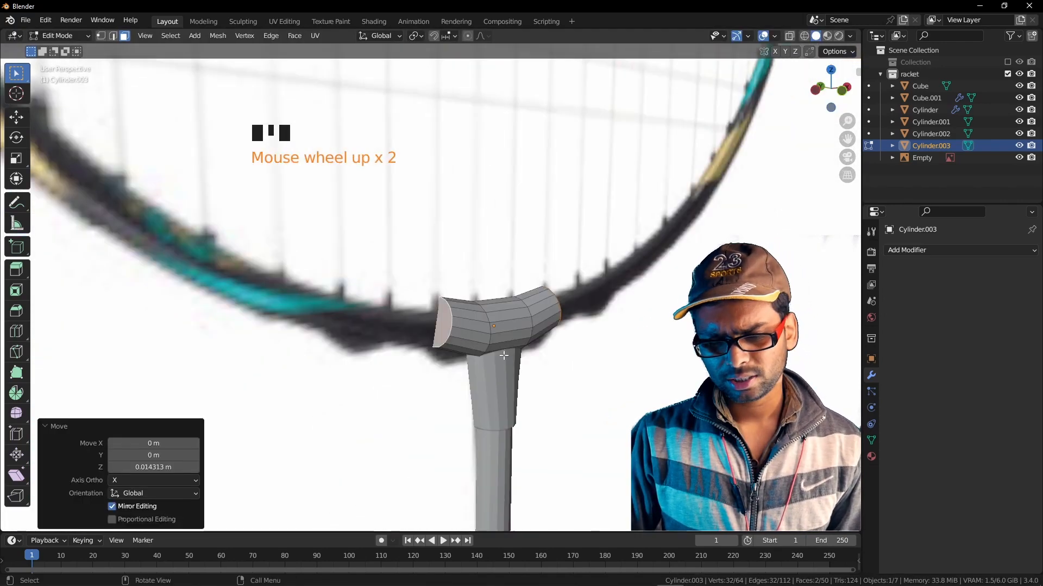
middle_drag(489, 363, 453, 352)
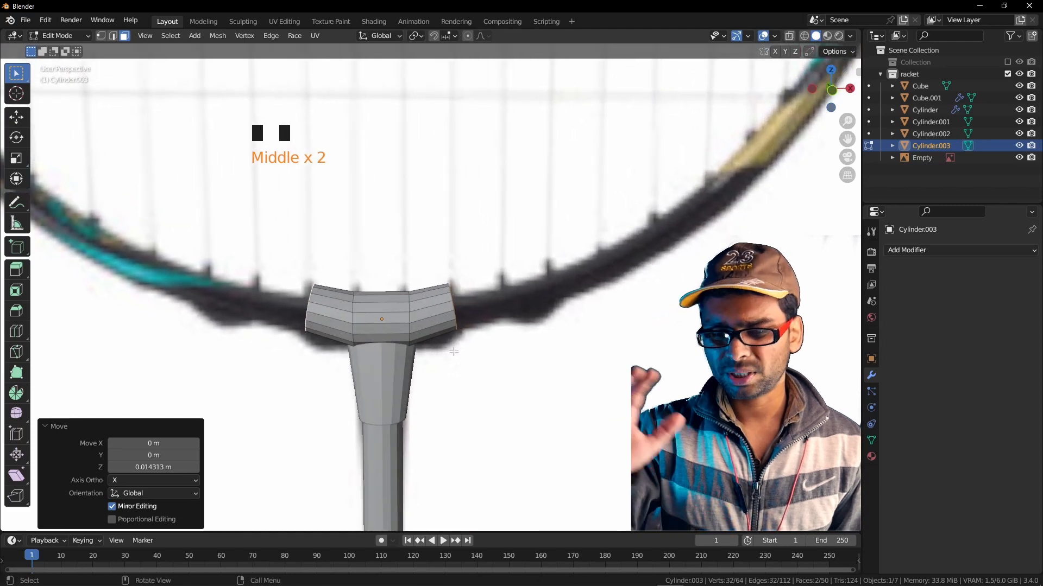
scroll(454, 352, up, 3)
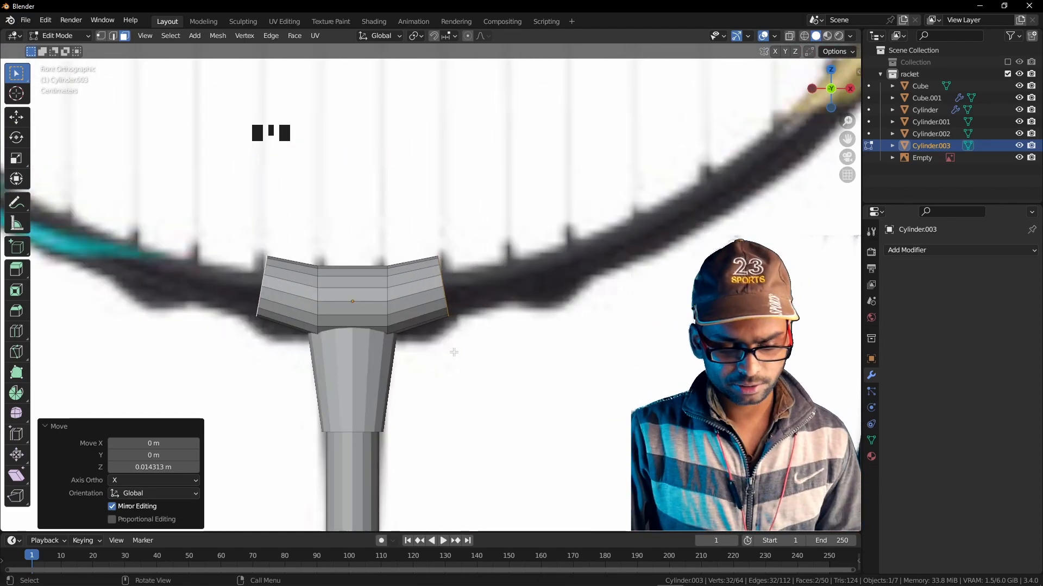
Set the pivot point to Individual Origins and shrink both end faces of the joint cylinder to about 0.75
key(s)
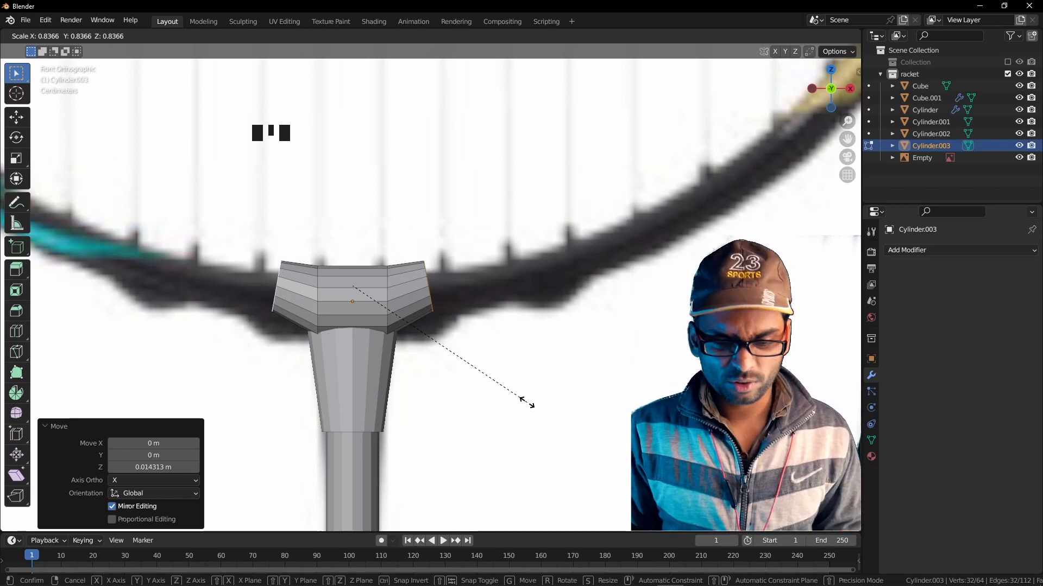
right_click(526, 402)
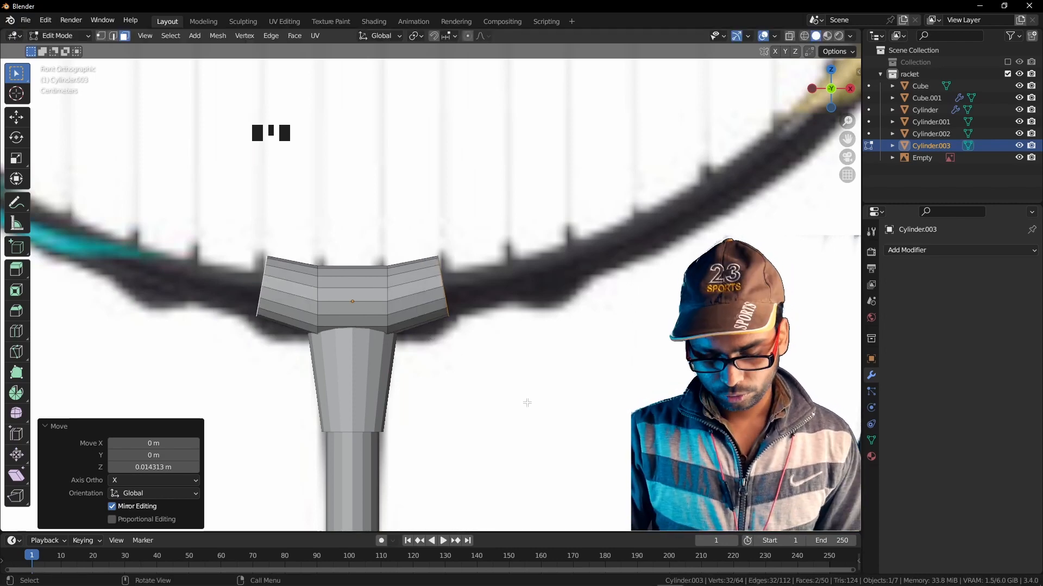
key(period)
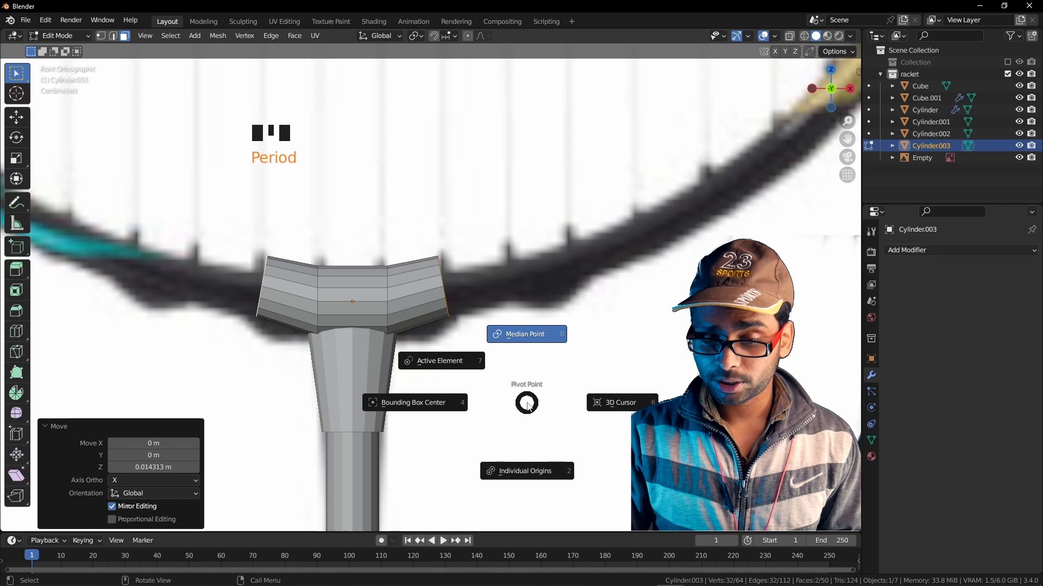
click(515, 473)
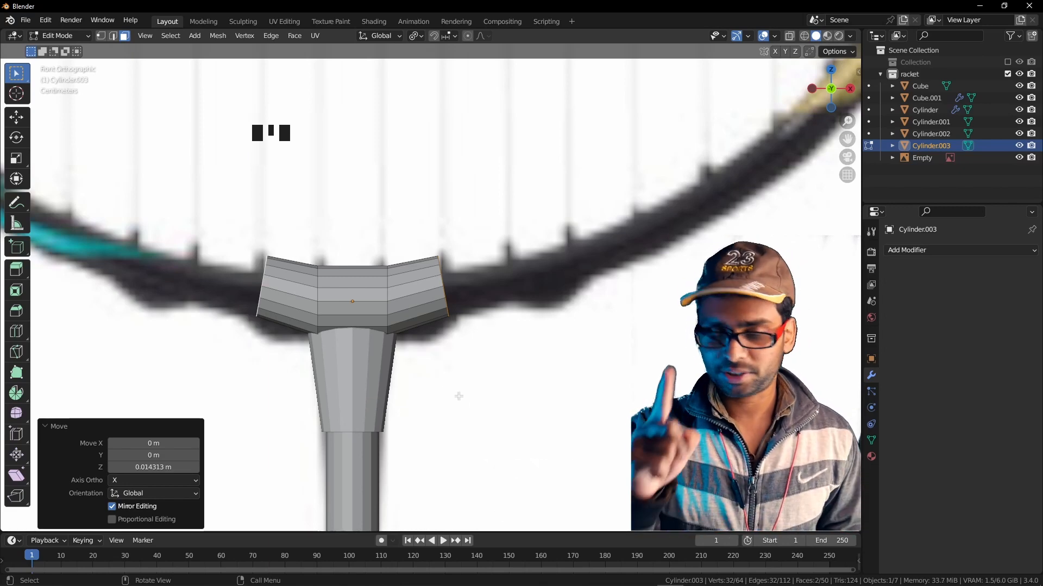
key(s)
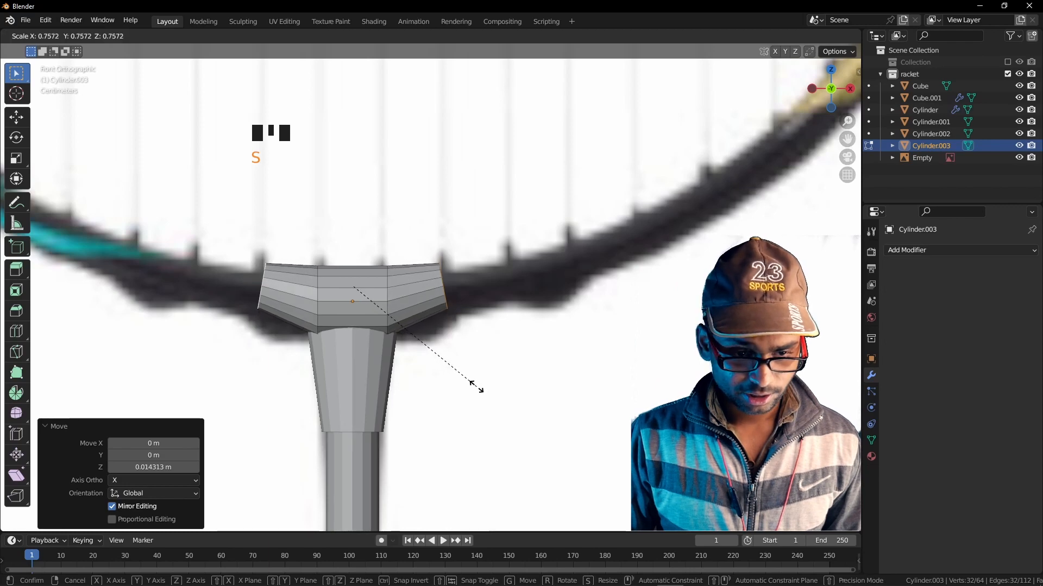
click(470, 382)
scroll(468, 383, down, 3)
middle_drag(416, 371, 452, 340)
scroll(437, 379, down, 2)
key(Tab)
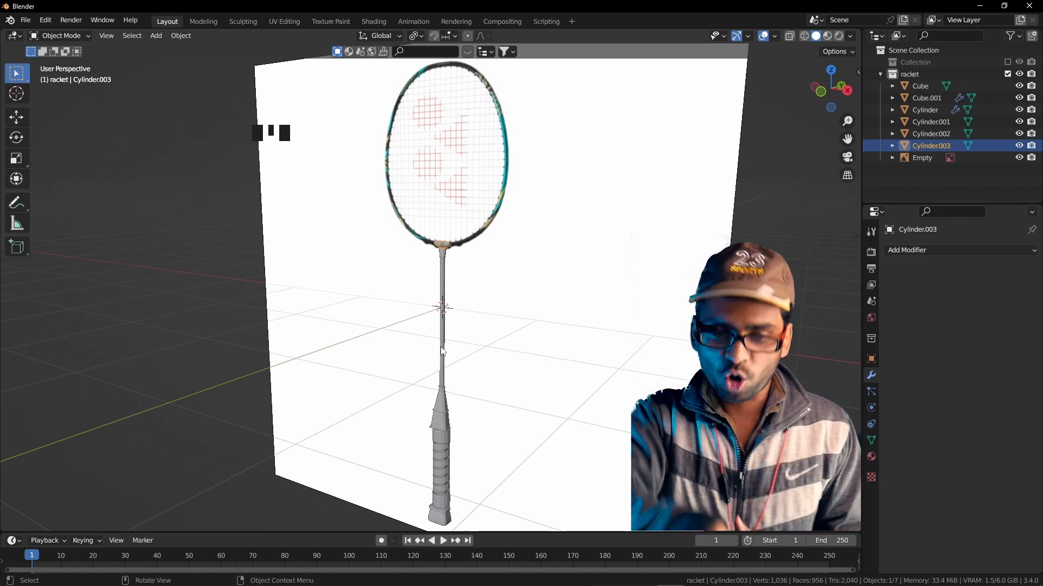
Add a 32-vertex mesh circle with 1 m radius and rotate it 90° around X to face the front view
middle_click(443, 352)
key(KP_1)
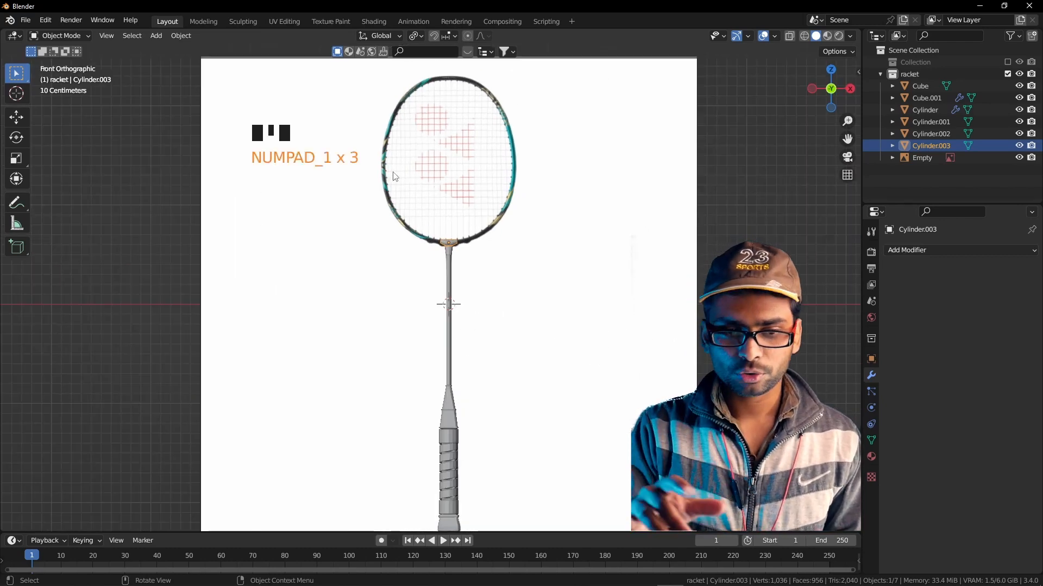
key(alt+a)
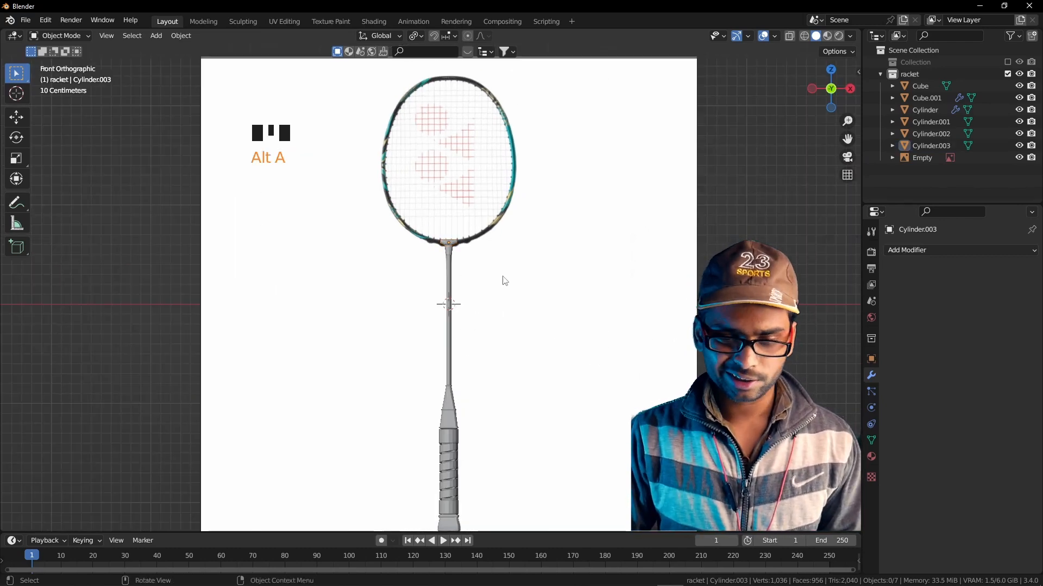
key(shift+a)
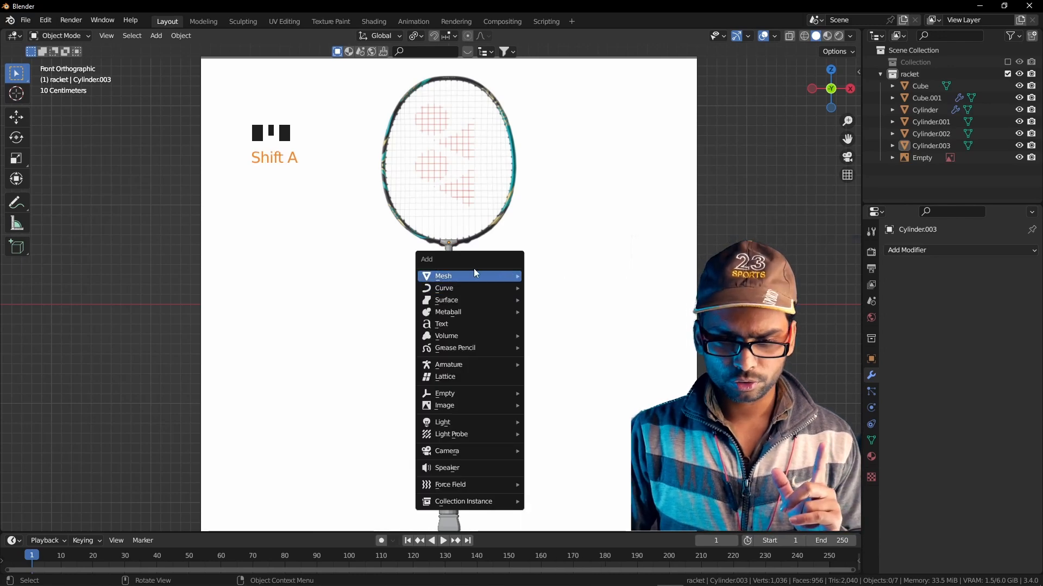
mouse_move(511, 276)
click(559, 298)
key(r)
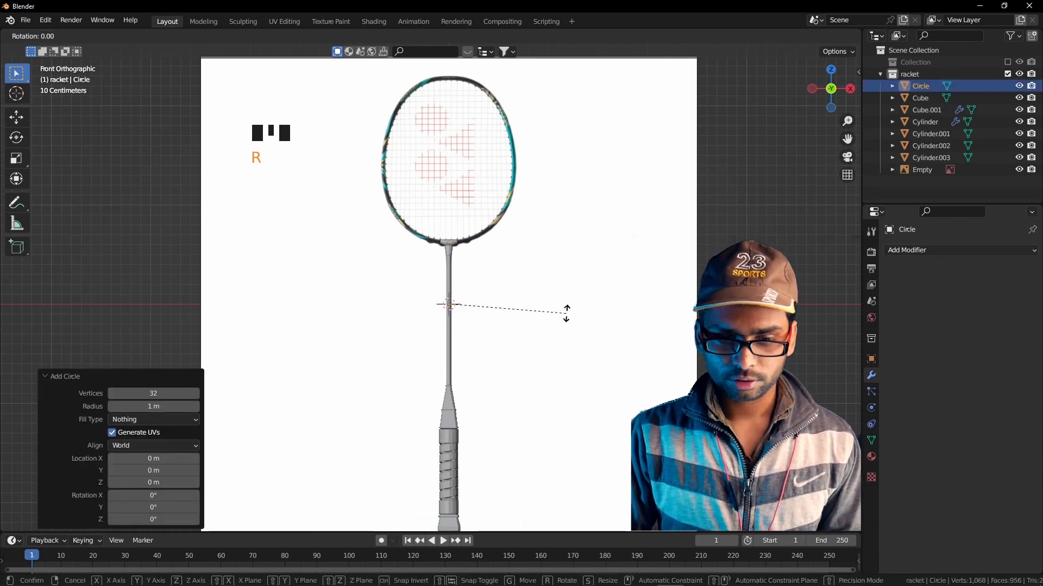
key(x)
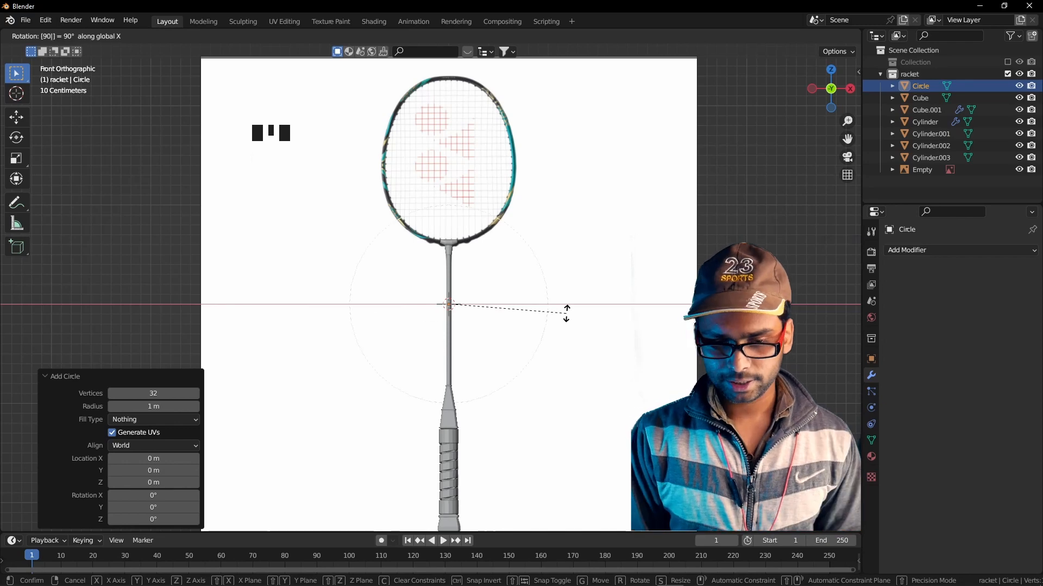
key(Return)
Move the circle 1.4329 m up along Z onto the racket head of the reference
key(g)
key(z)
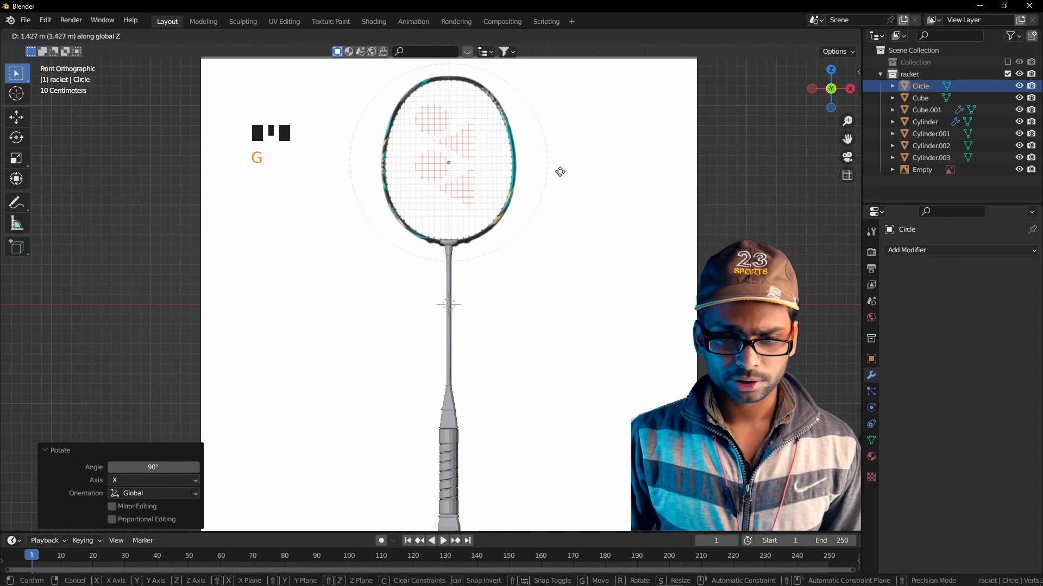
click(561, 176)
Scale the circle to 0.862 and nudge it about 0.03 m up along Z to fit the racket head's height
key(s)
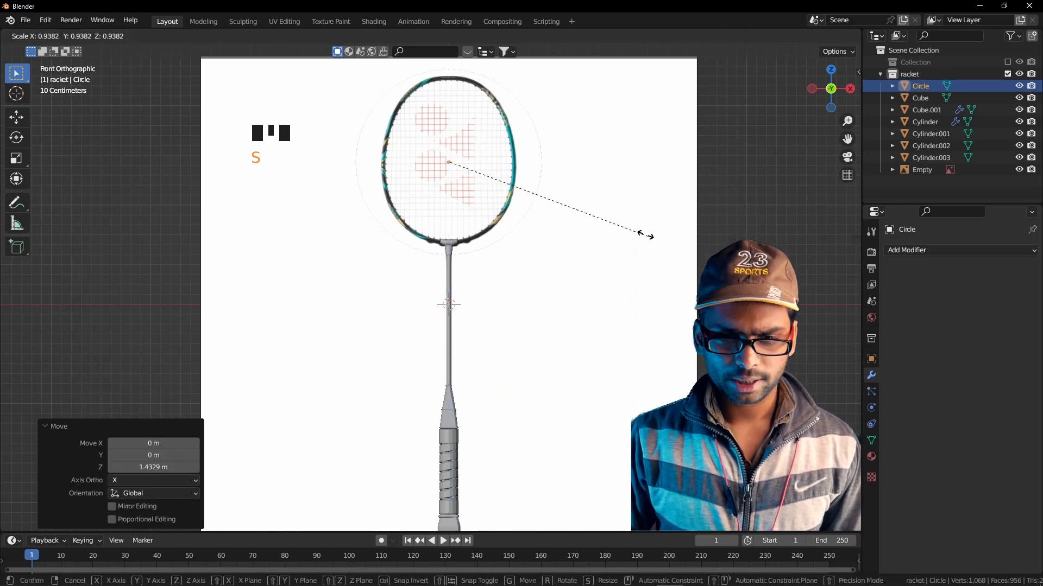
click(647, 269)
key(g)
key(z)
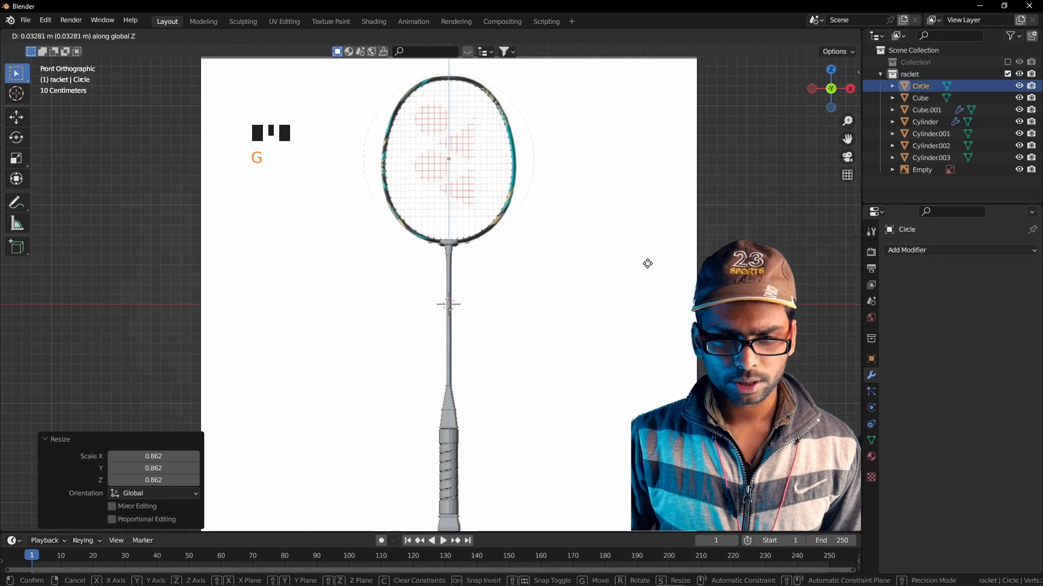
Scale the circle uniformly by about 0.975 and shift it along Z to fit the reference racket head's height
click(647, 265)
scroll(471, 81, up, 3)
key(s)
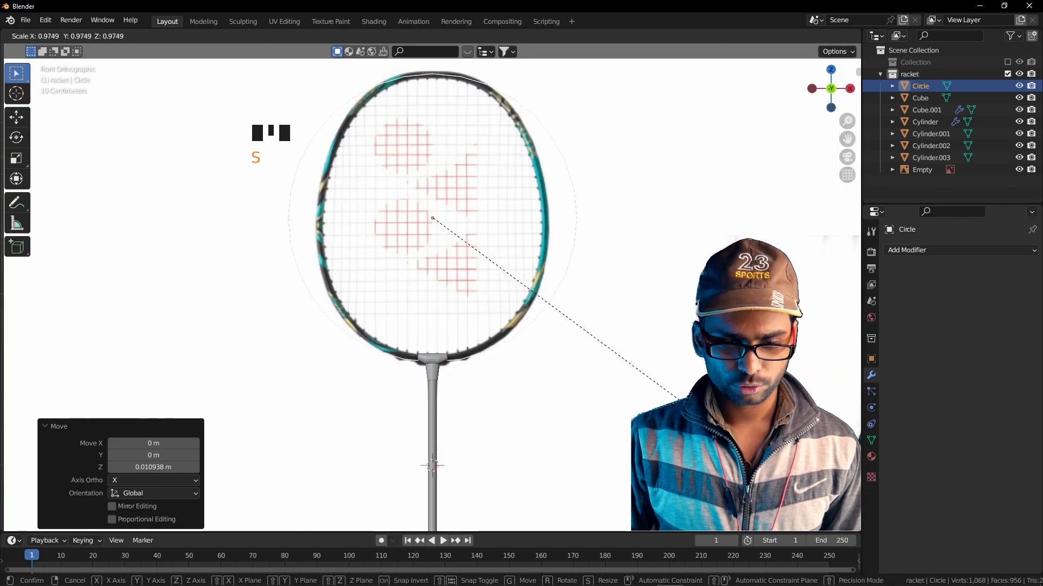
key(Return)
key(g)
key(z)
key(Return)
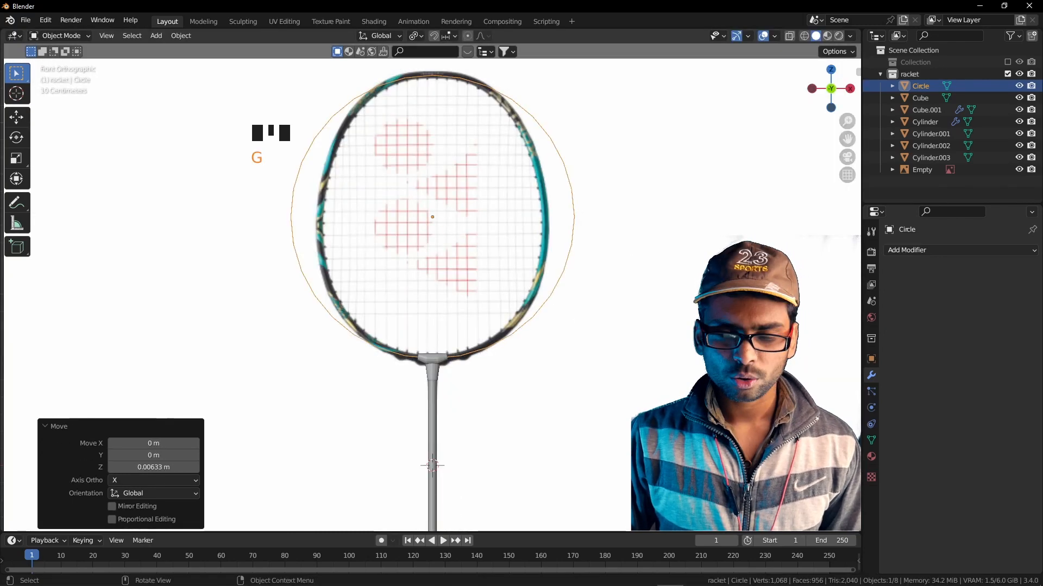
Scale the circle along the X axis by about 0.79 to match the width of the reference racket head
key(s)
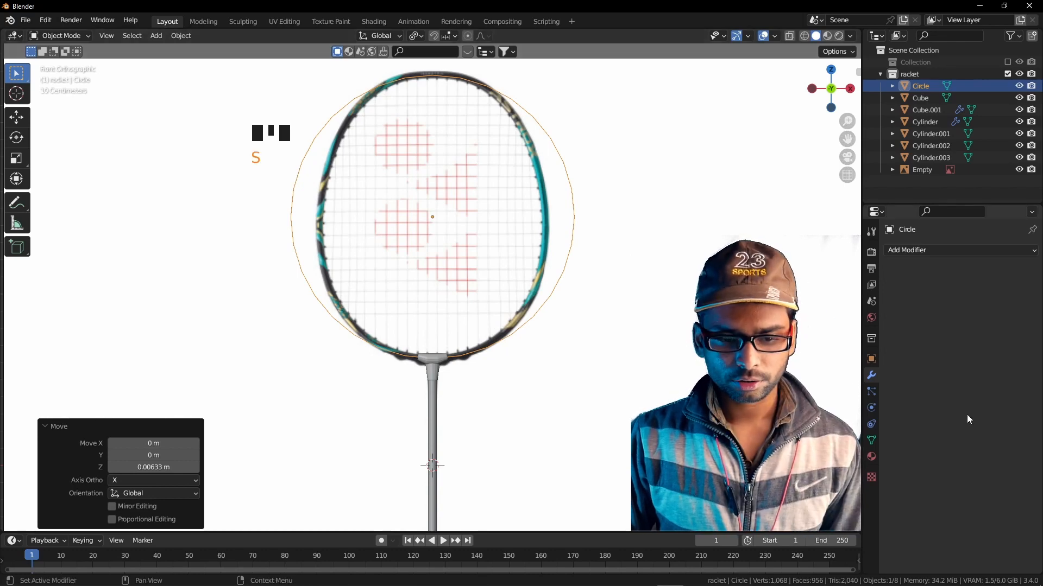
key(x)
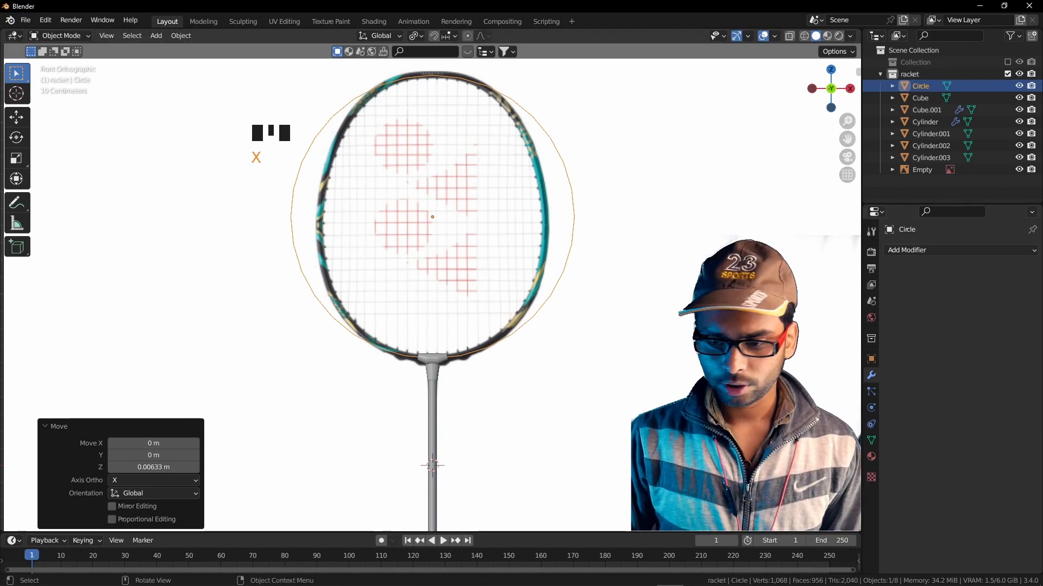
key(s)
key(x)
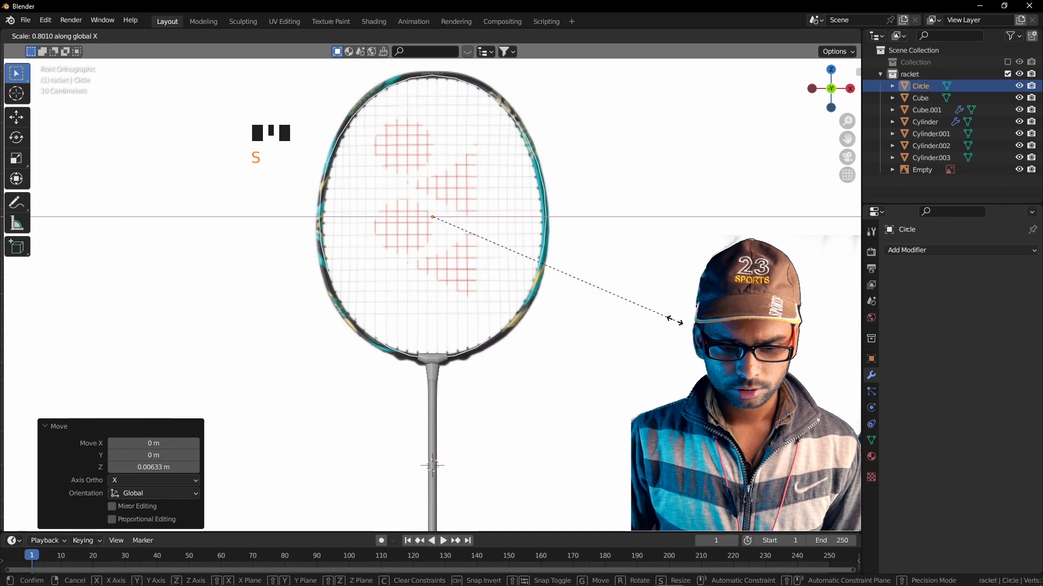
click(674, 321)
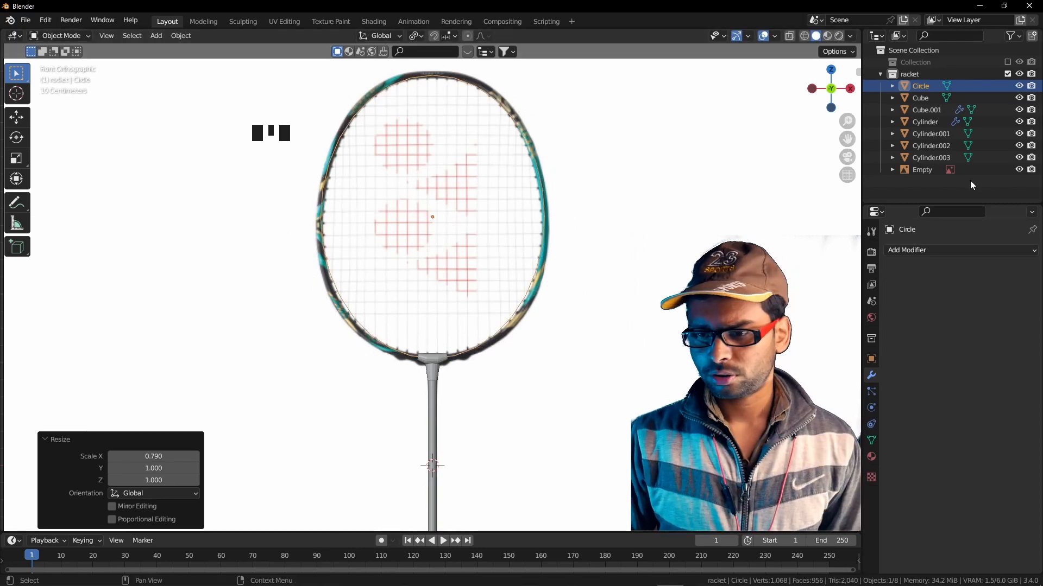
Hide the racket reference image and convert the mesh circle to a curve
click(1018, 169)
middle_drag(549, 402, 588, 418)
scroll(587, 418, down, 5)
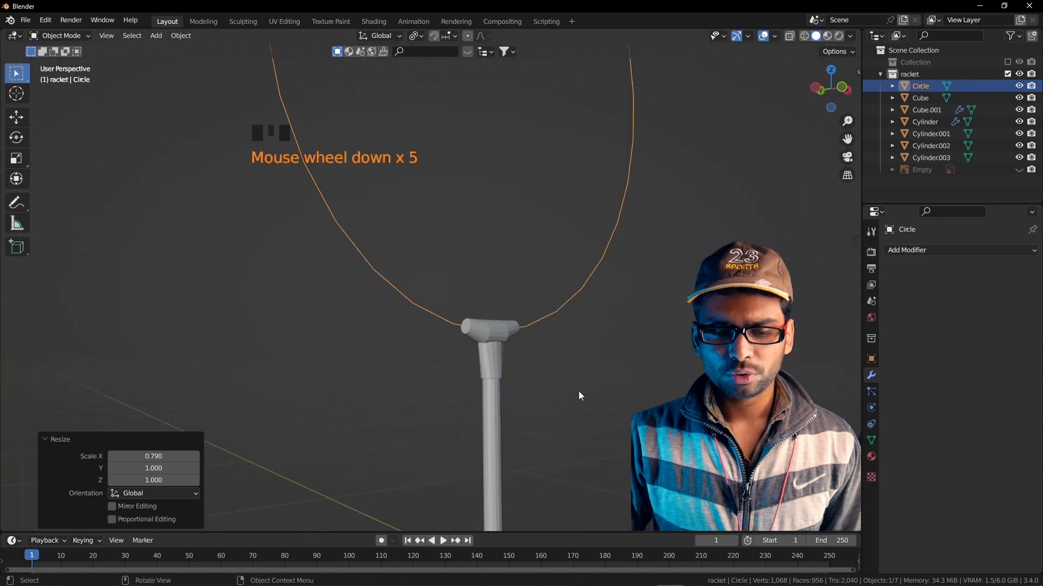
scroll(579, 383, down, 2)
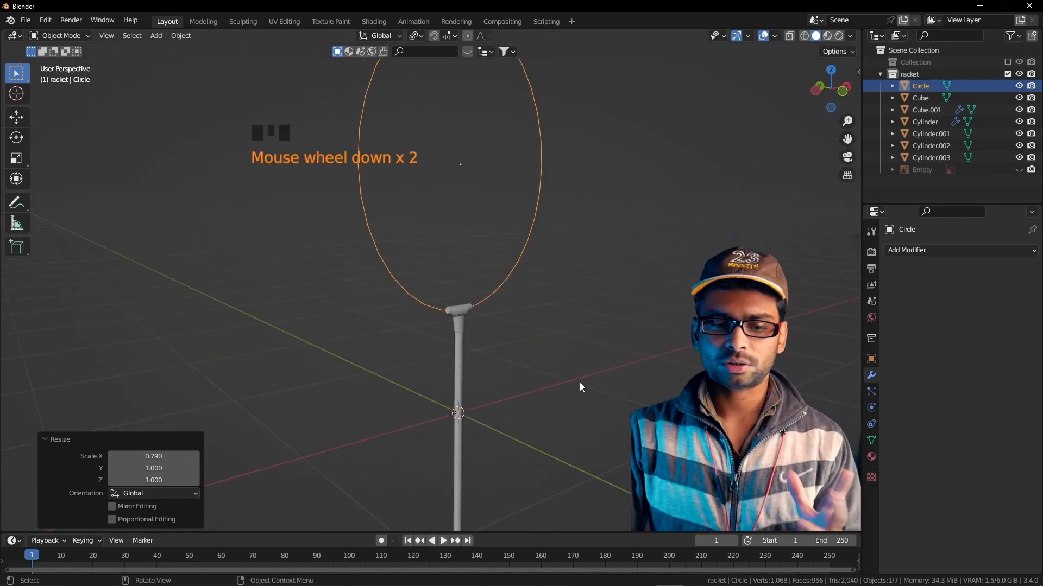
shift+middle_drag(578, 382, 428, 245)
right_click(412, 230)
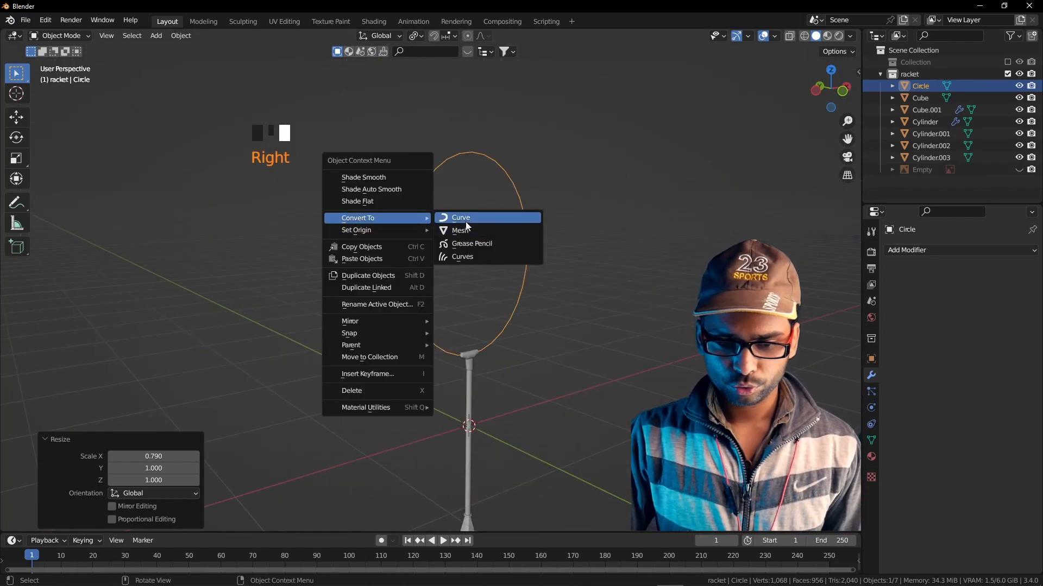
click(464, 221)
Give the head curve a round bevel with a depth of 0.02 m
click(871, 424)
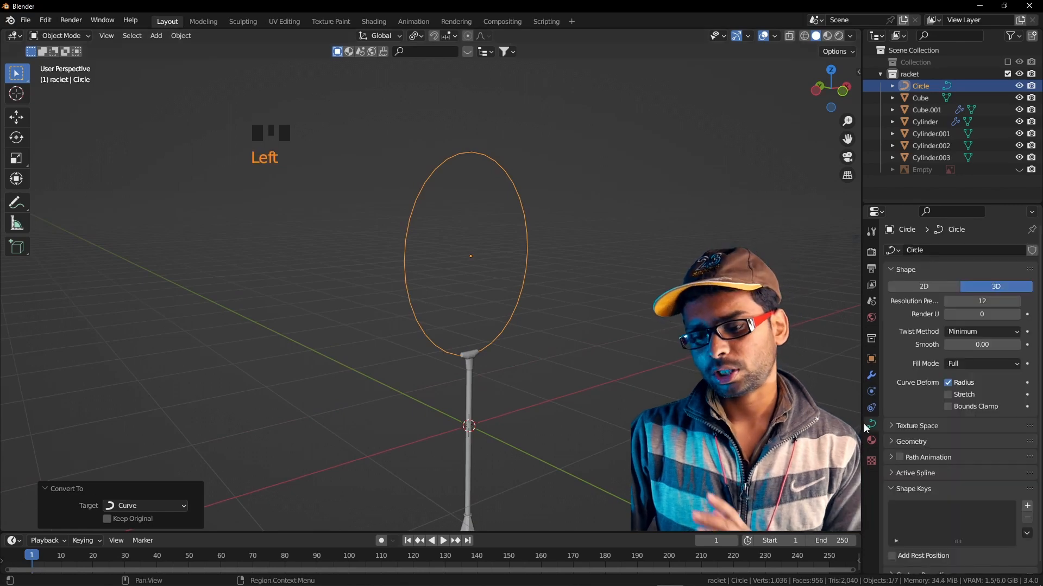
scroll(930, 438, down, 3)
click(921, 434)
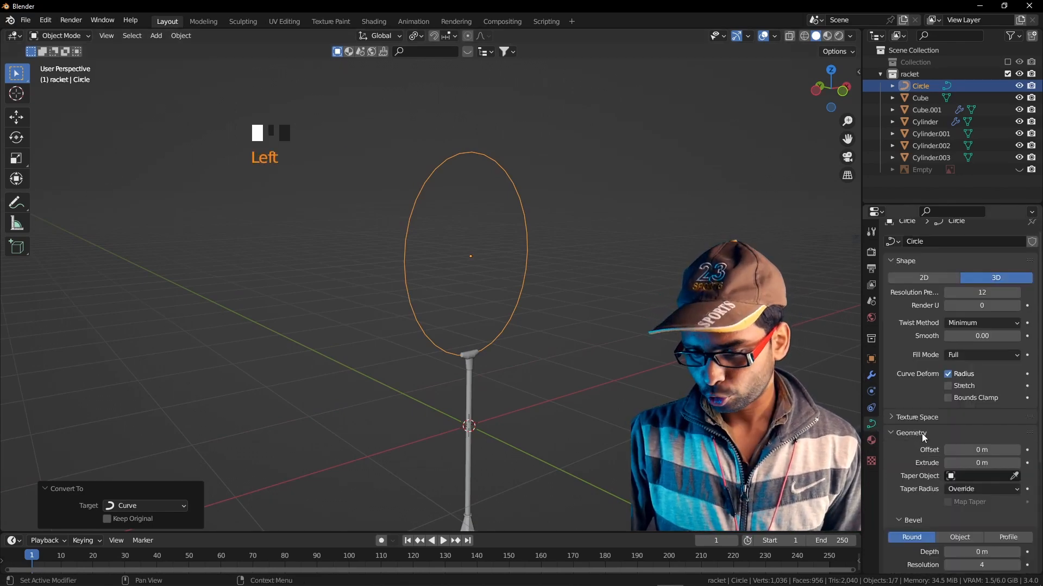
scroll(921, 433, down, 3)
scroll(921, 434, down, 2)
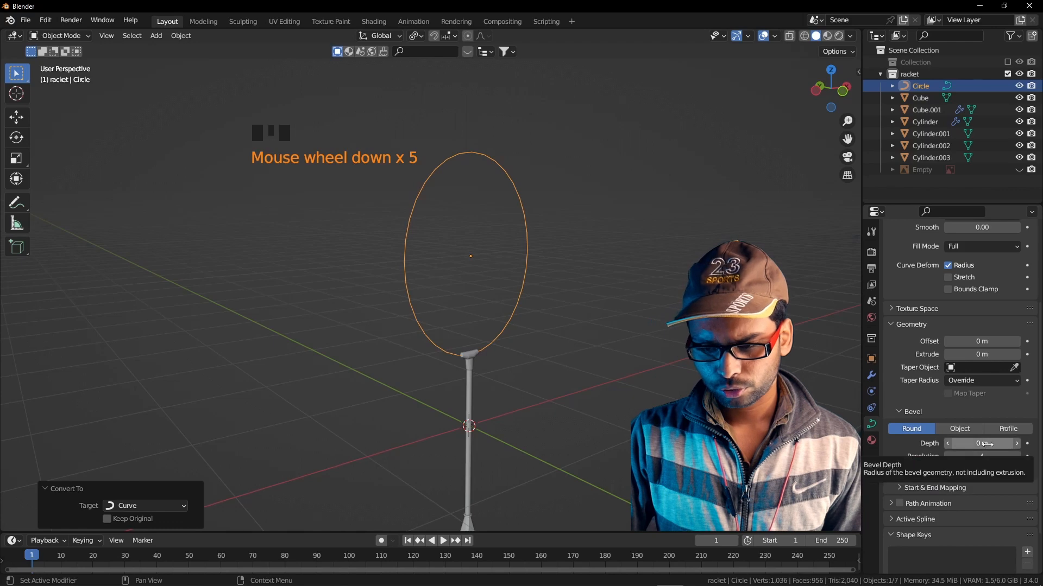
click(986, 445)
drag(982, 443, 1005, 443)
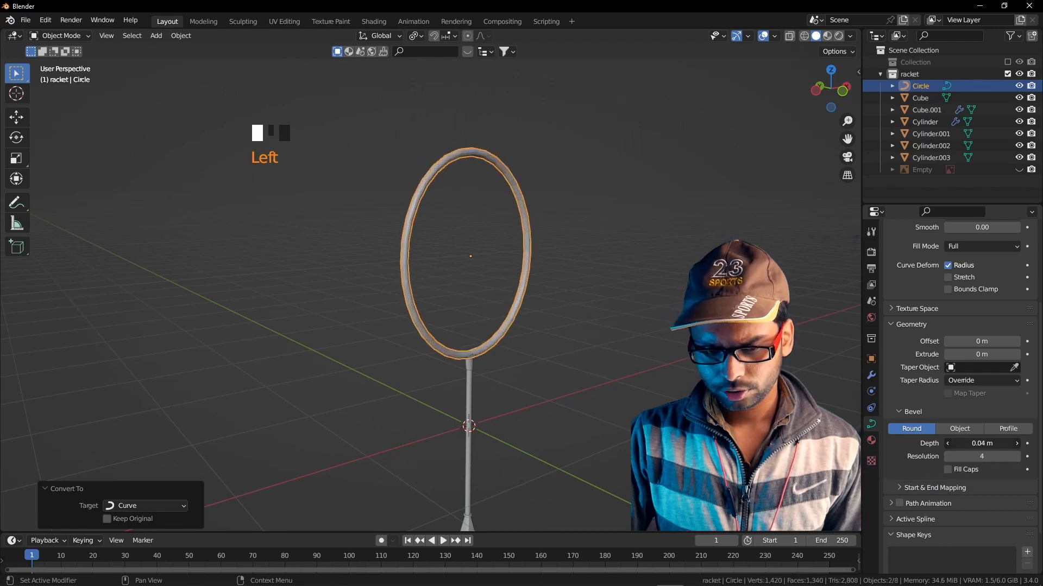
click(985, 443)
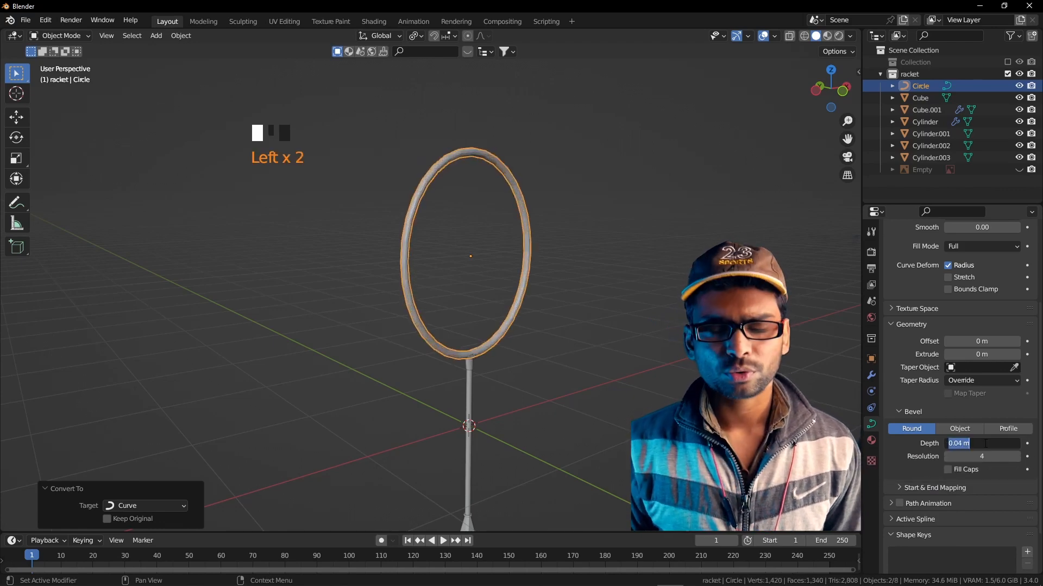
text(.02)
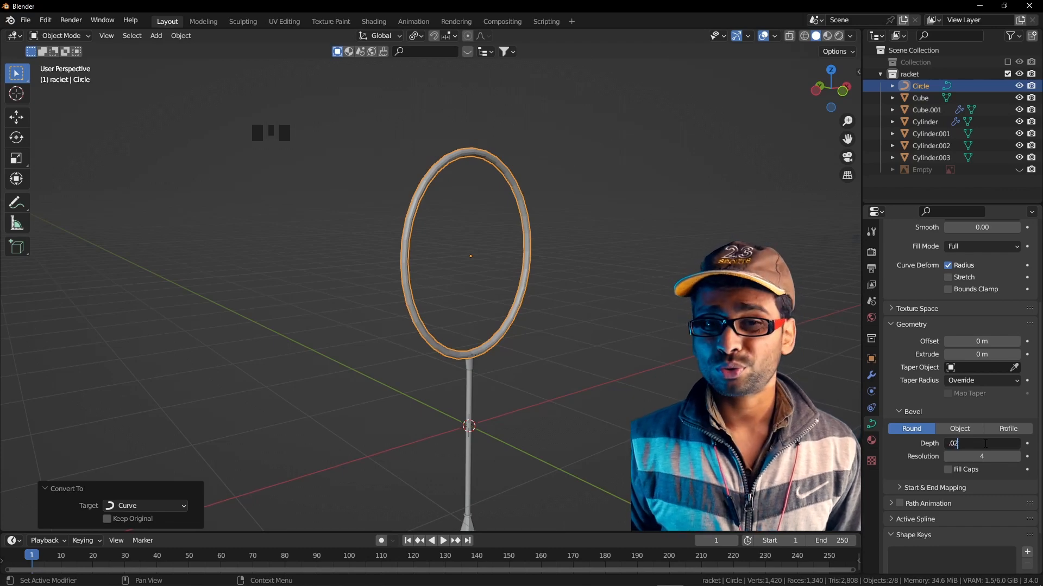
key(Return)
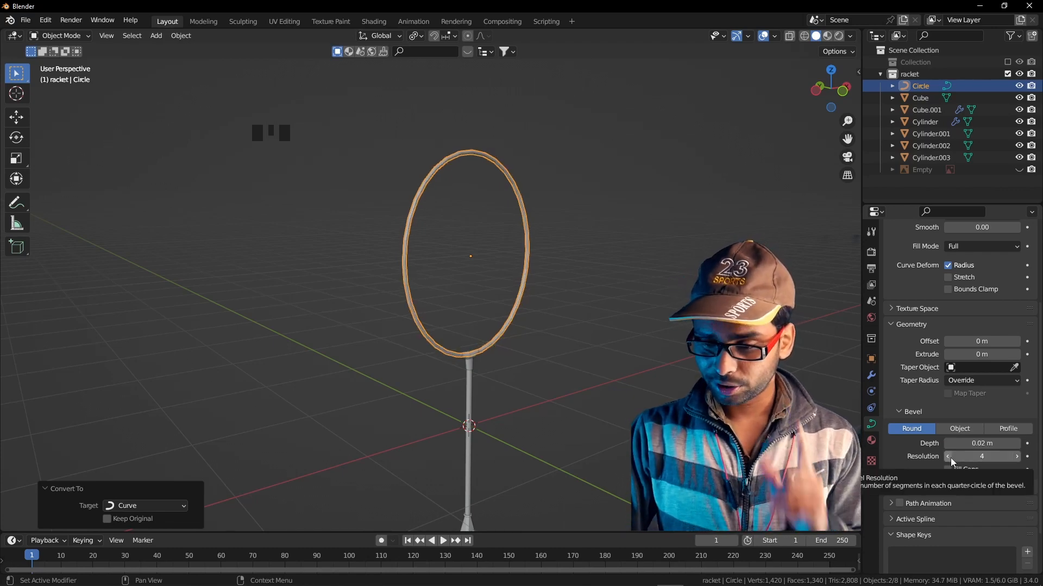
Reduce the head curve's bevel resolution to 1 and inspect the frame where it meets the shaft joint
click(948, 457)
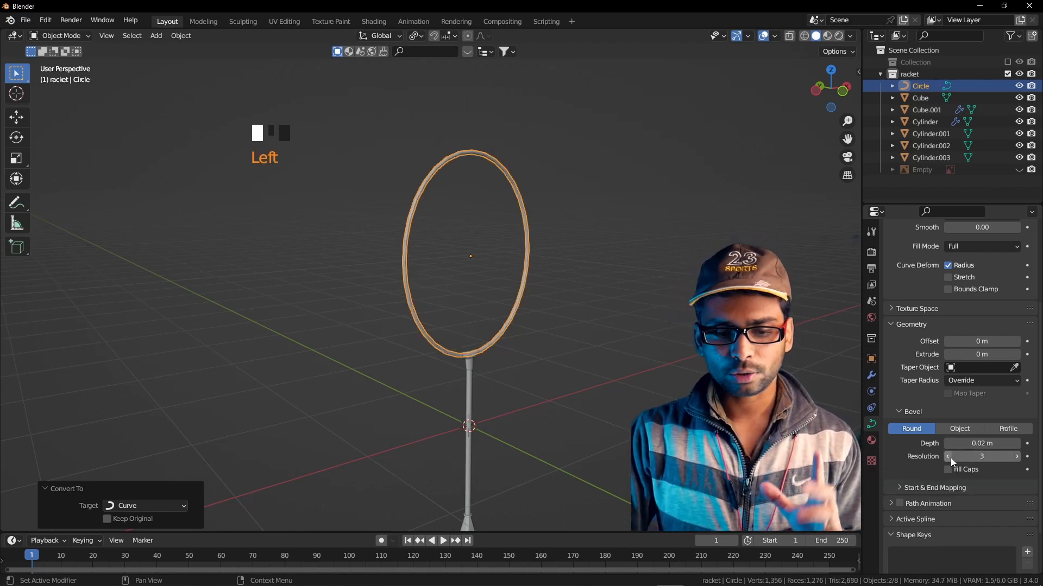
double_click(950, 458)
middle_drag(578, 395, 562, 390)
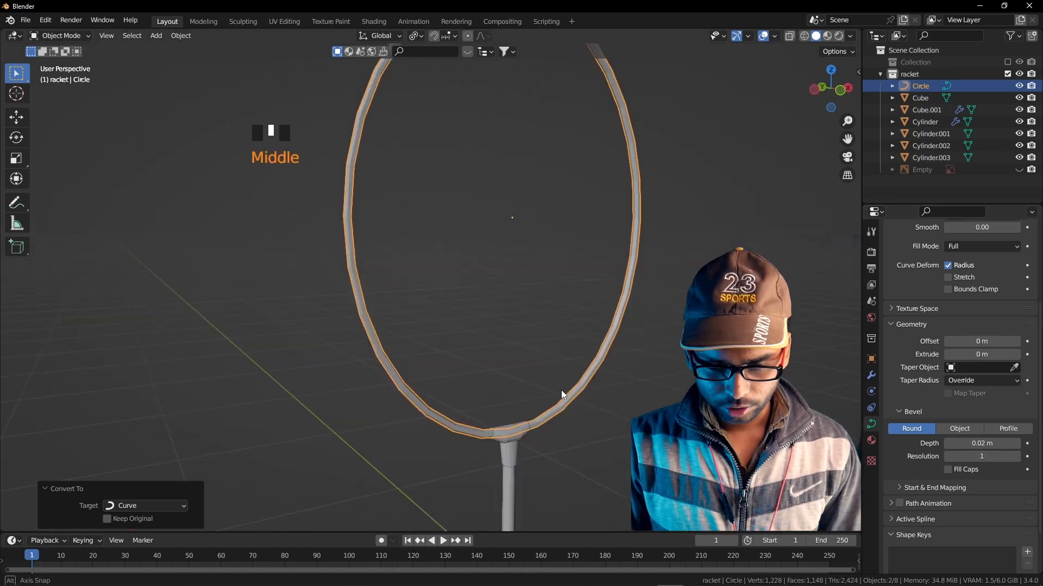
scroll(597, 441, up, 3)
shift+middle_drag(597, 441, 434, 338)
scroll(617, 321, down, 2)
scroll(481, 285, down, 3)
Add a single-vertex mesh object at the 3D cursor while in front view
key(KP_1)
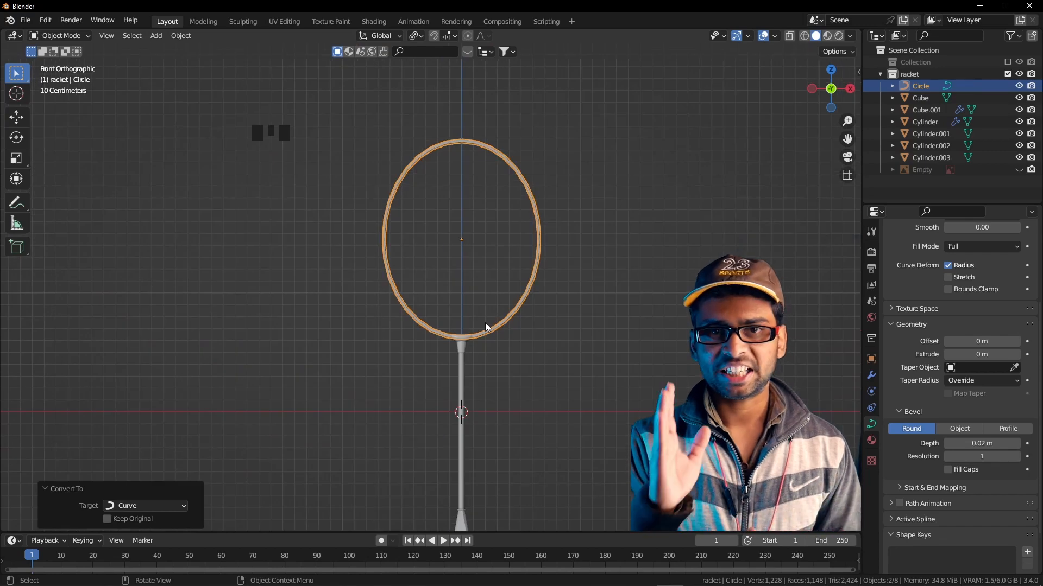
shift+middle_drag(485, 326, 484, 358)
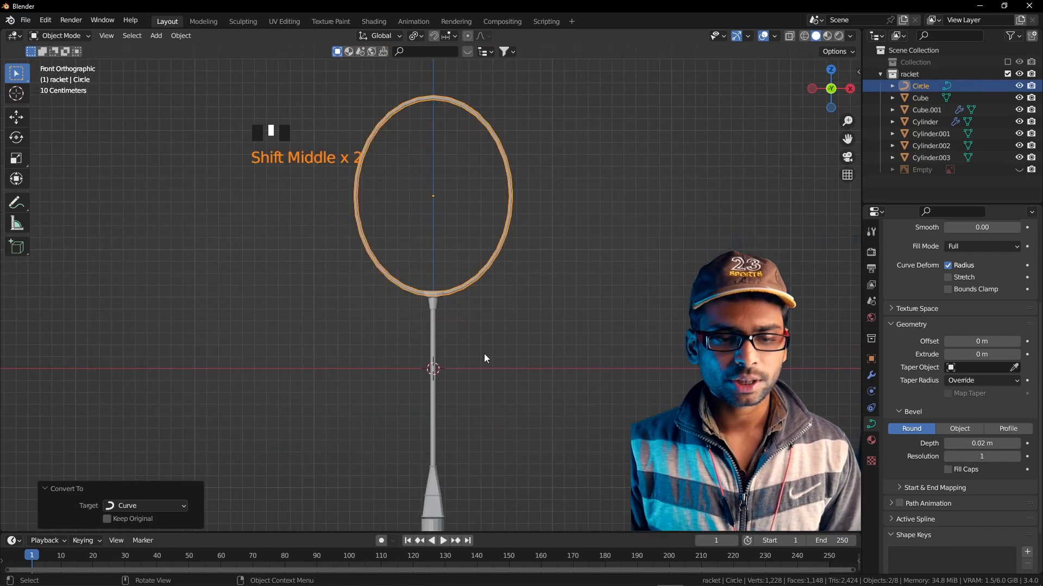
key(shift+a)
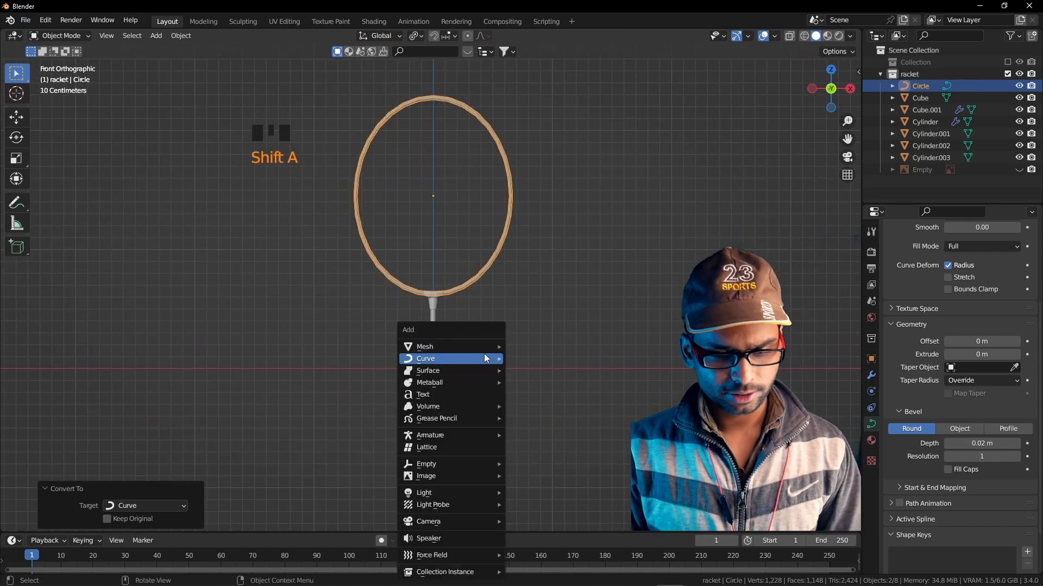
mouse_move(485, 346)
mouse_move(539, 201)
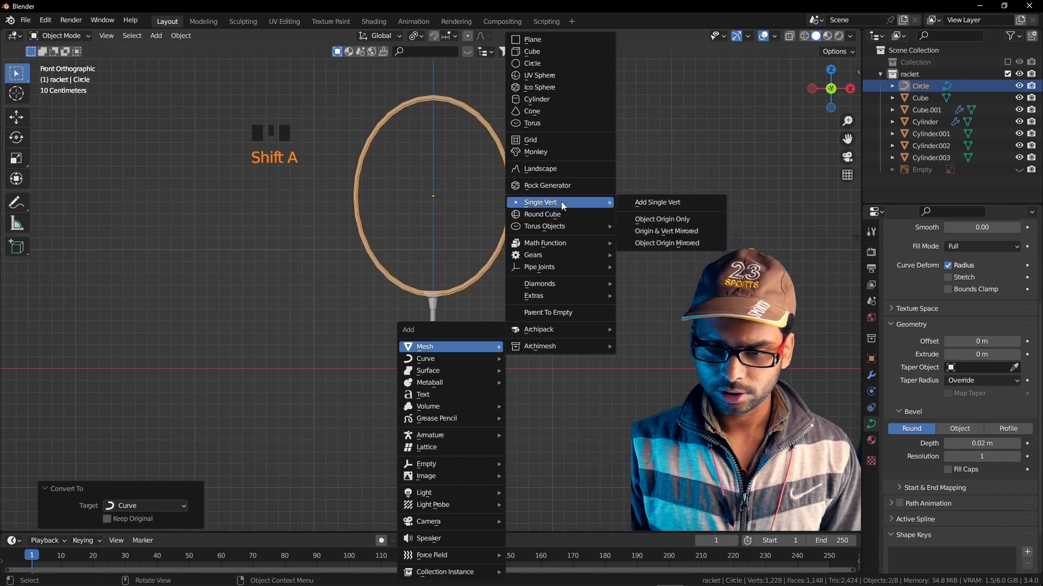
click(662, 204)
scroll(445, 376, up, 5)
shift+middle_drag(444, 391, 447, 357)
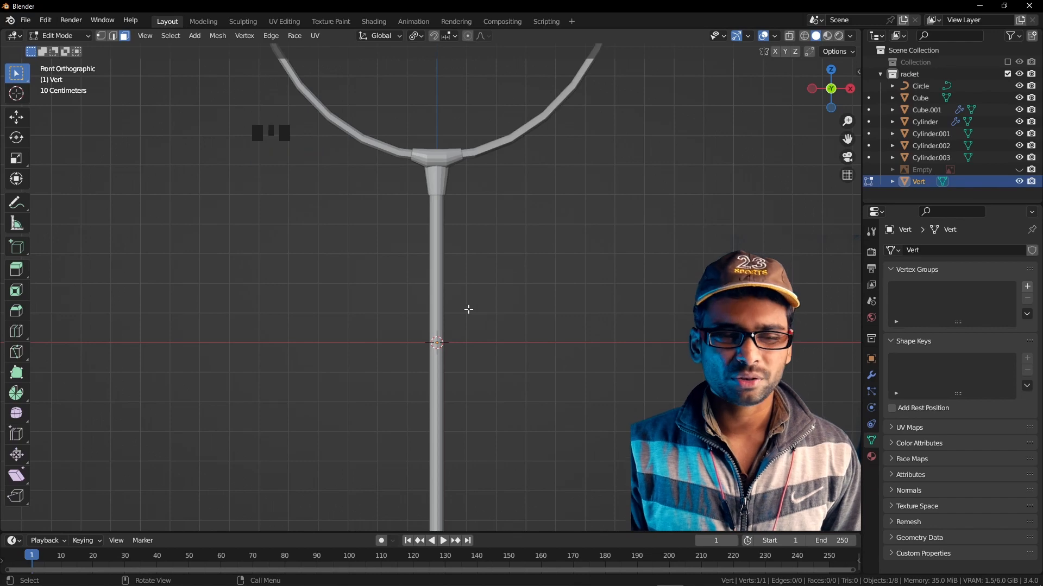
Search the add-ons in the preferences for "extra" to check whether the Extra Objects add-ons are enabled
click(45, 20)
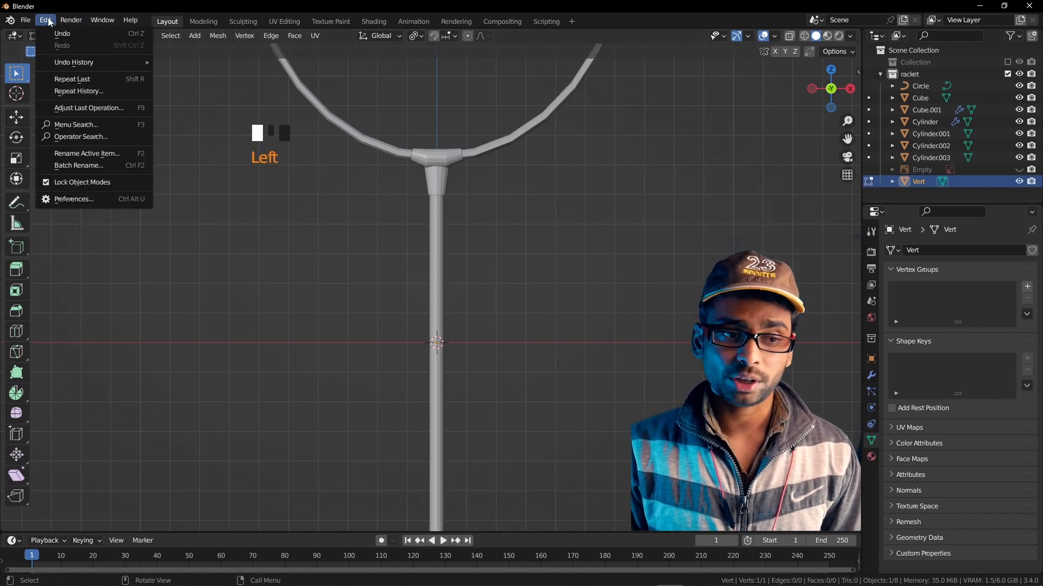
click(74, 202)
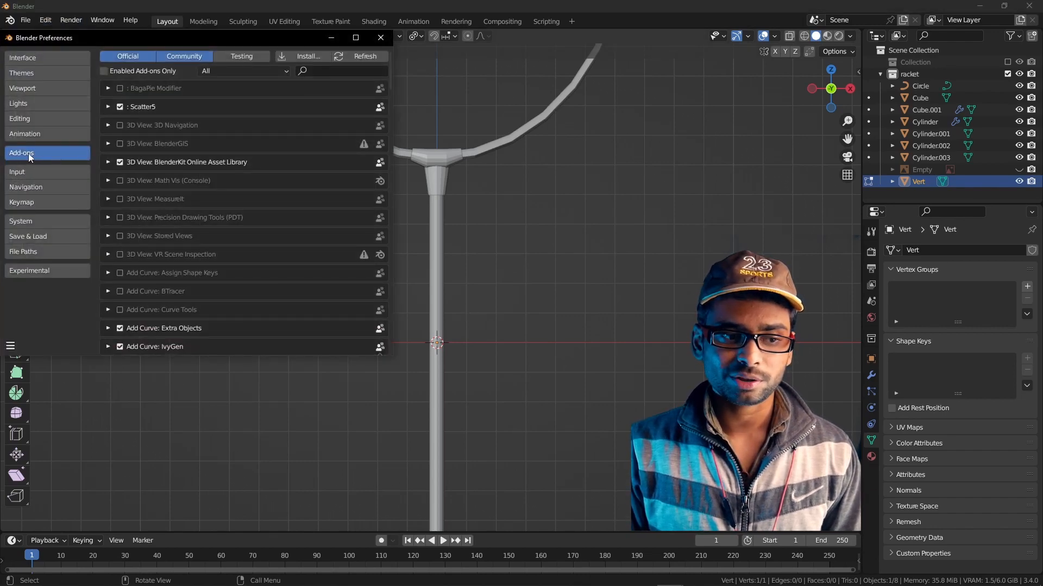
click(318, 72)
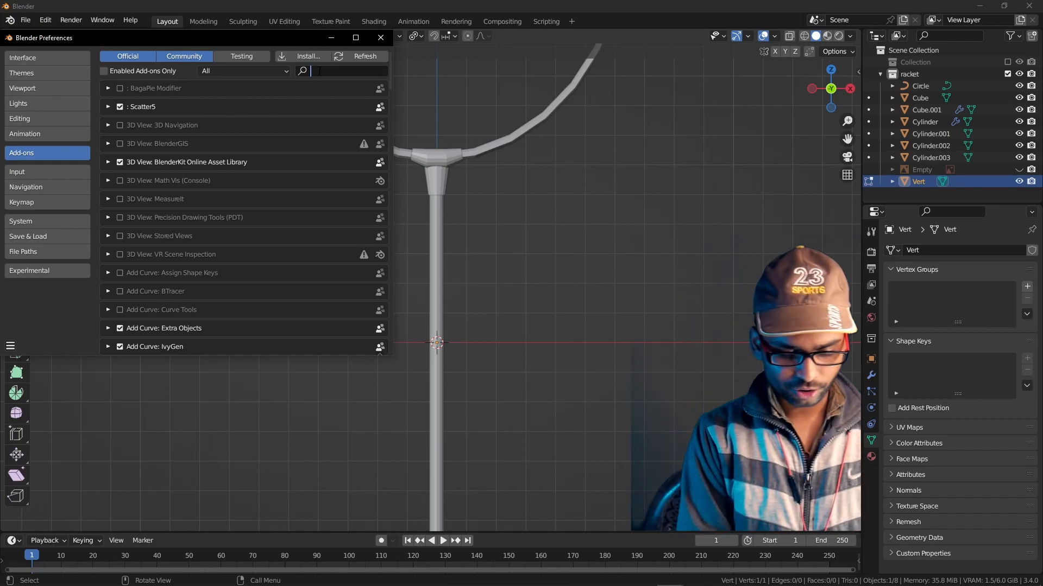
text(exta)
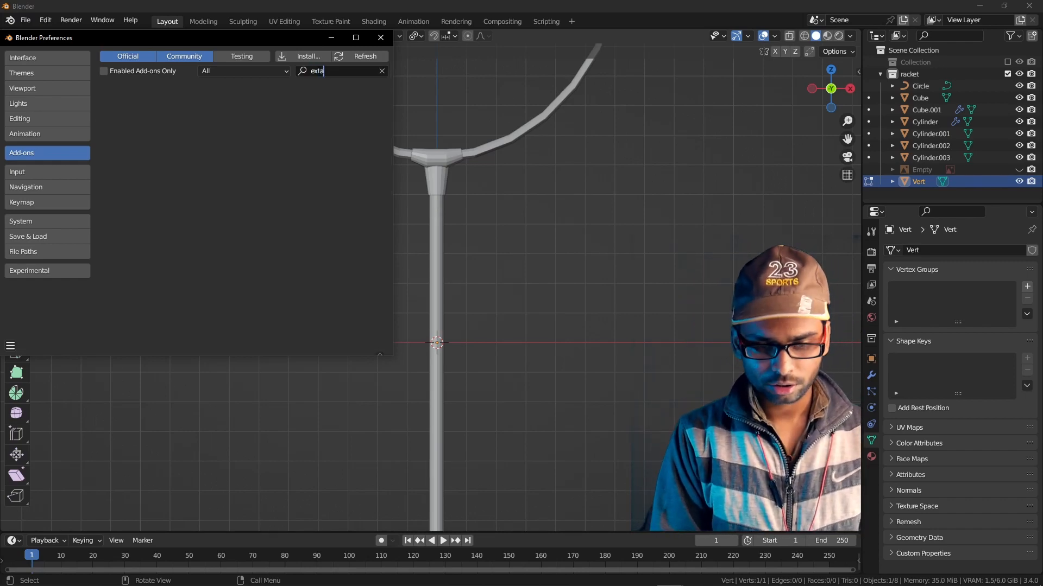
key(BackSpace)
text(ra)
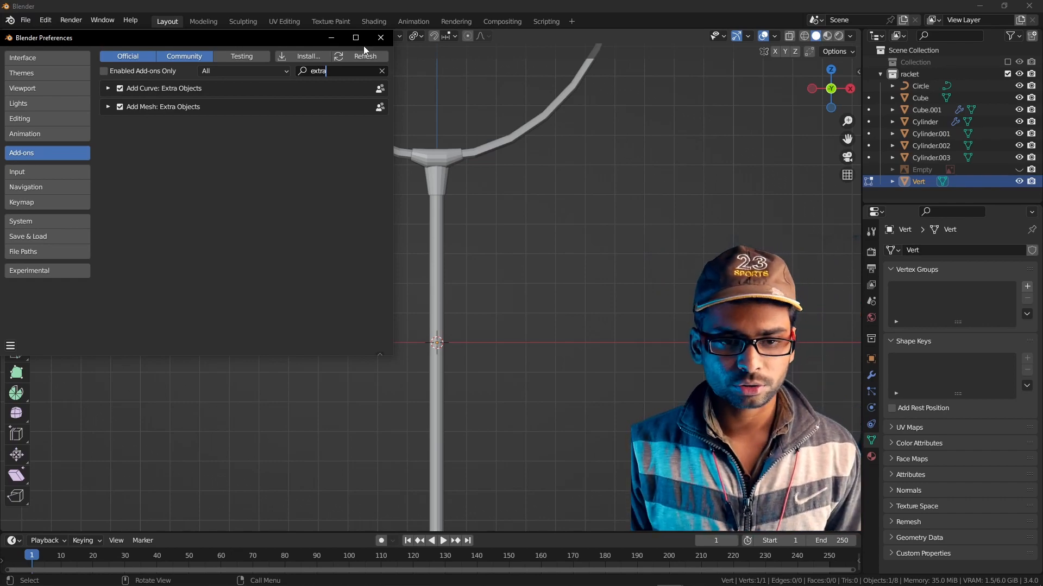
click(381, 37)
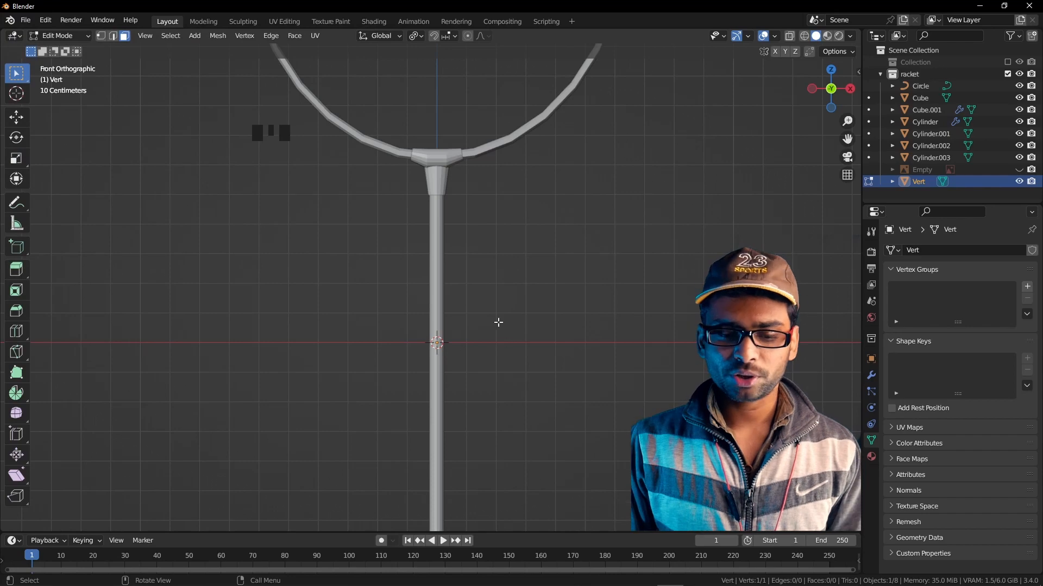
Switch the viewport to wireframe shading and select the single vertex inside the racket shaft
key(g)
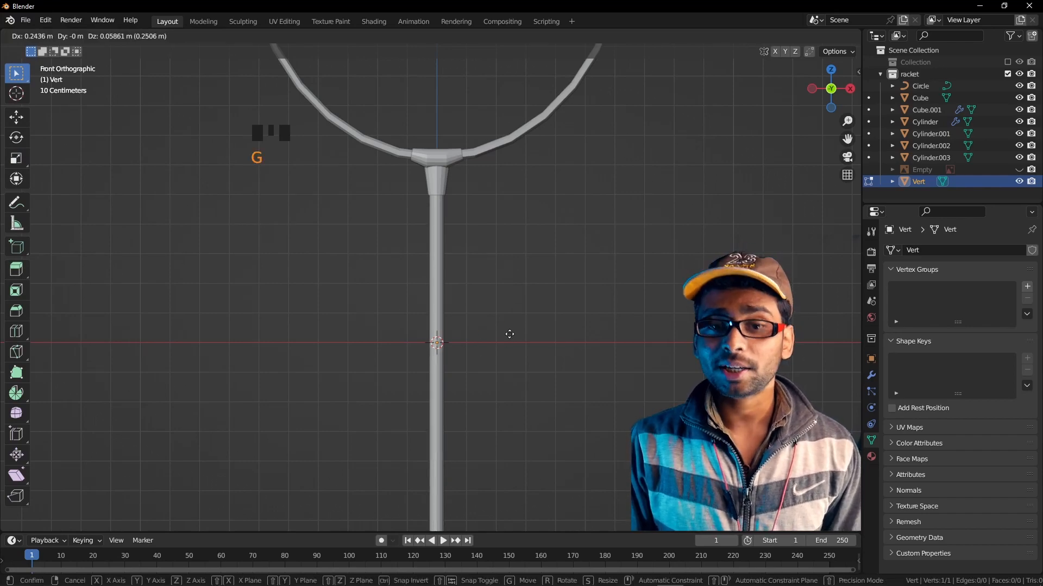
click(509, 334)
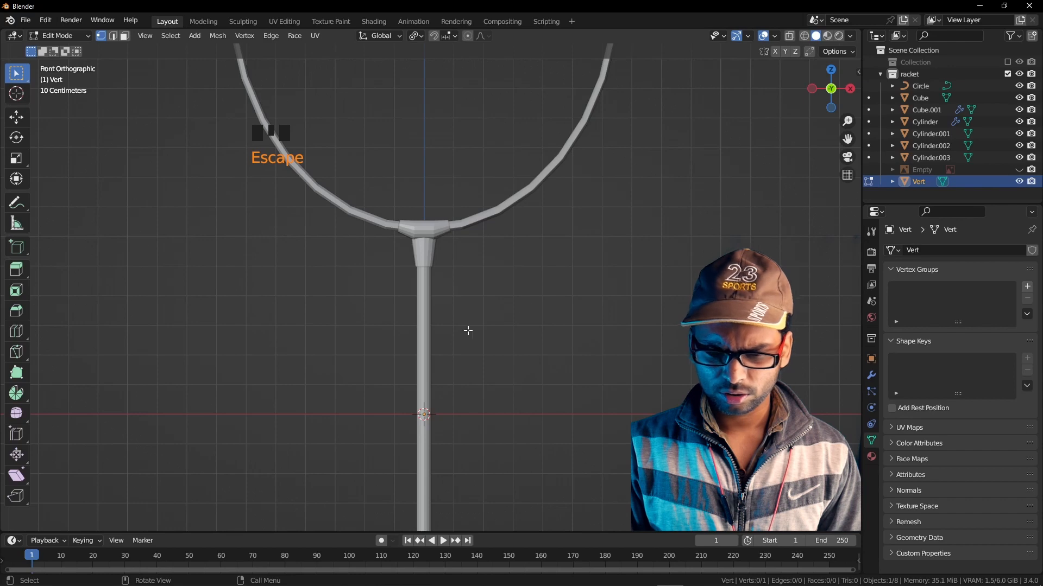
middle_drag(468, 331, 521, 350)
key(z)
click(455, 381)
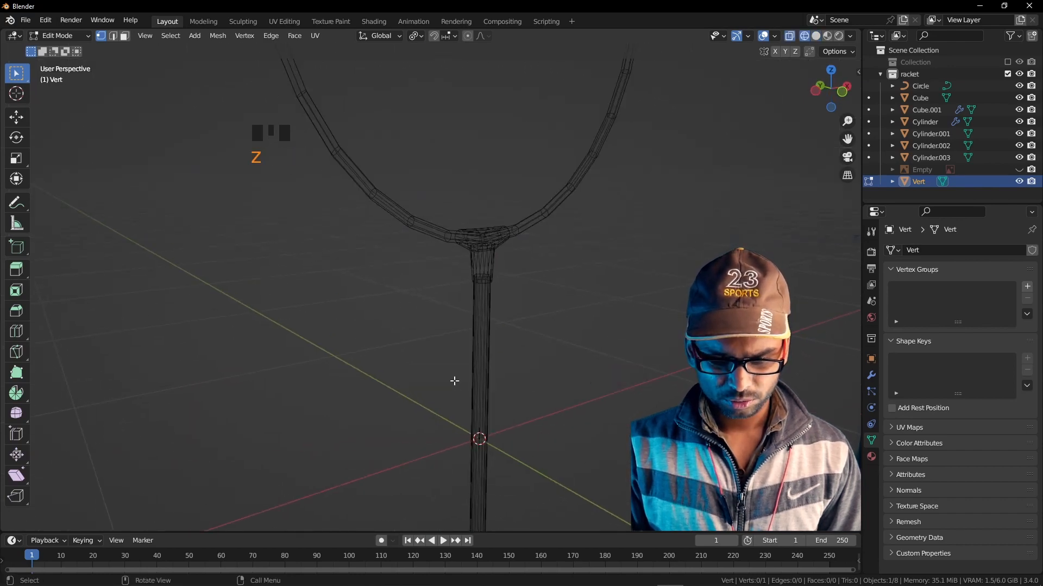
scroll(515, 411, up, 4)
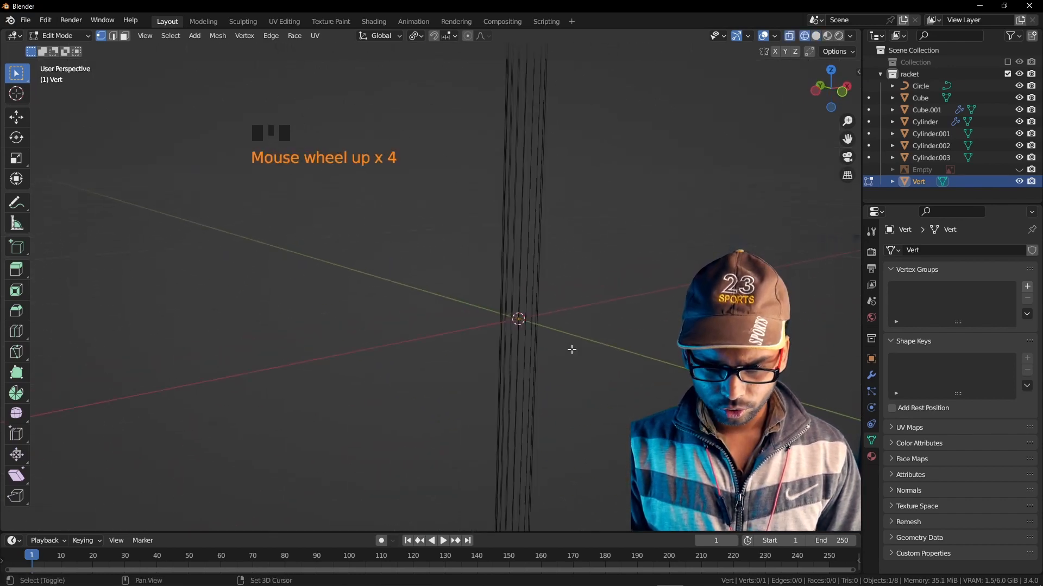
shift+middle_drag(571, 349, 531, 305)
scroll(531, 308, up, 3)
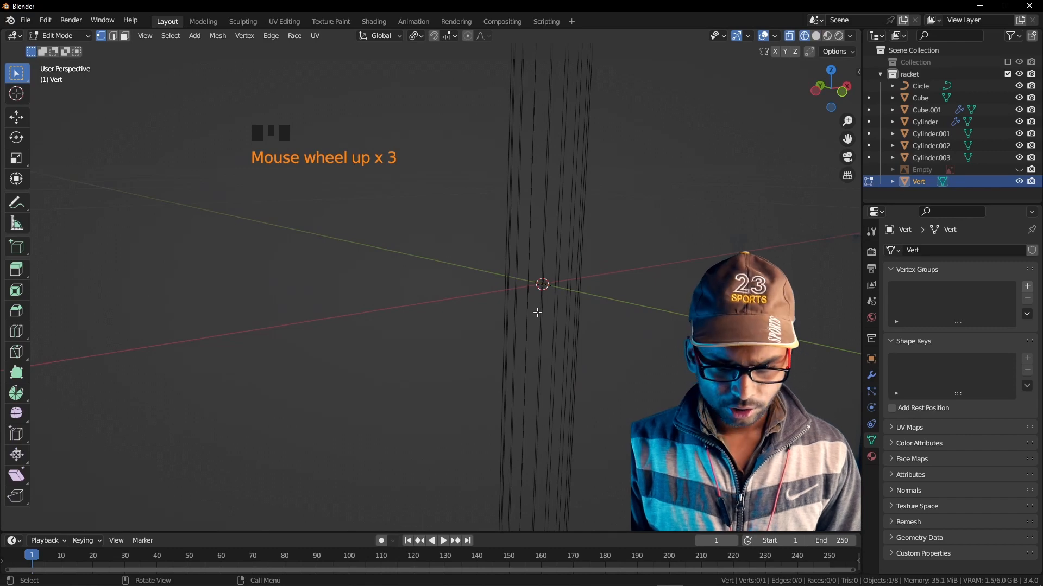
key(a)
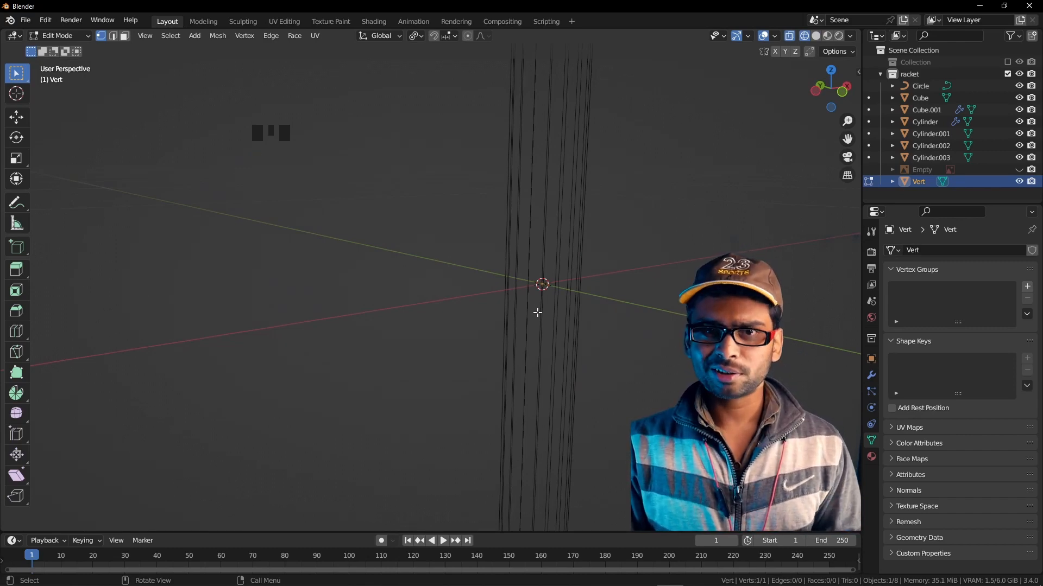
Move the vertex up along Z by about 0.61 m to the base of the oval head frame
scroll(535, 309, down, 3)
shift+middle_drag(535, 309, 547, 337)
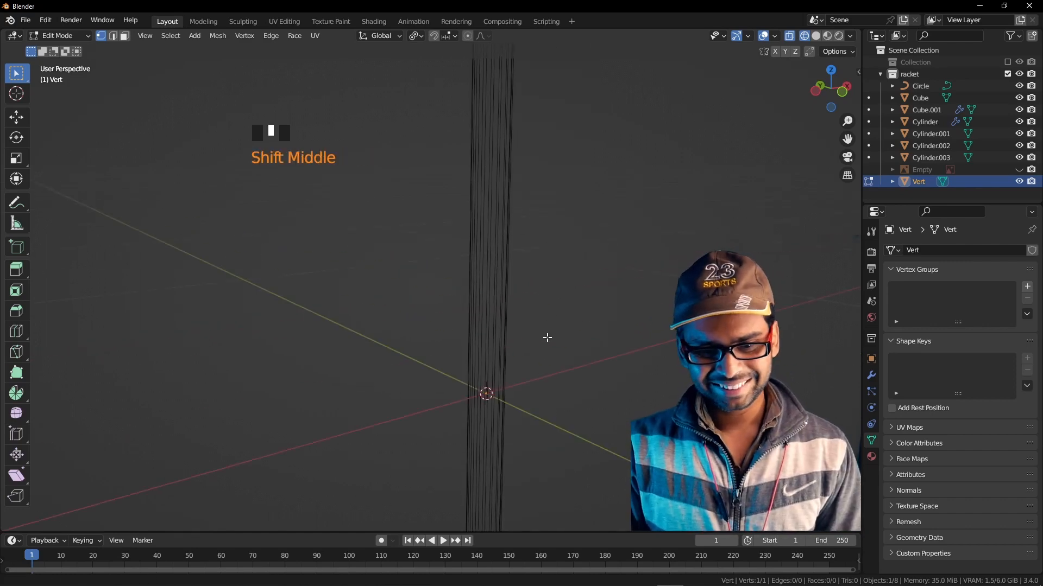
scroll(537, 298, down, 2)
shift+middle_drag(537, 298, 550, 360)
key(g)
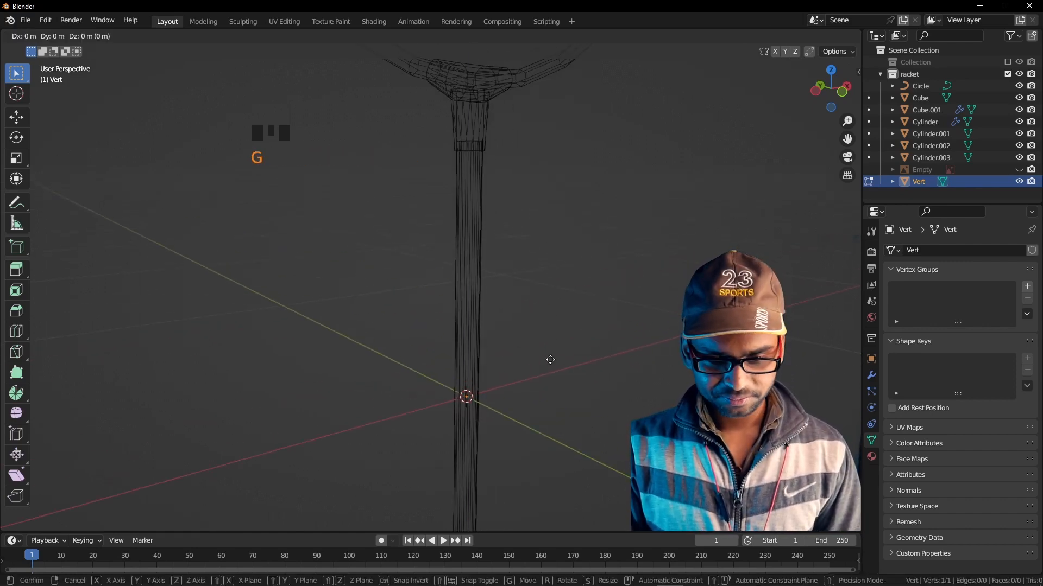
key(z)
click(557, 57)
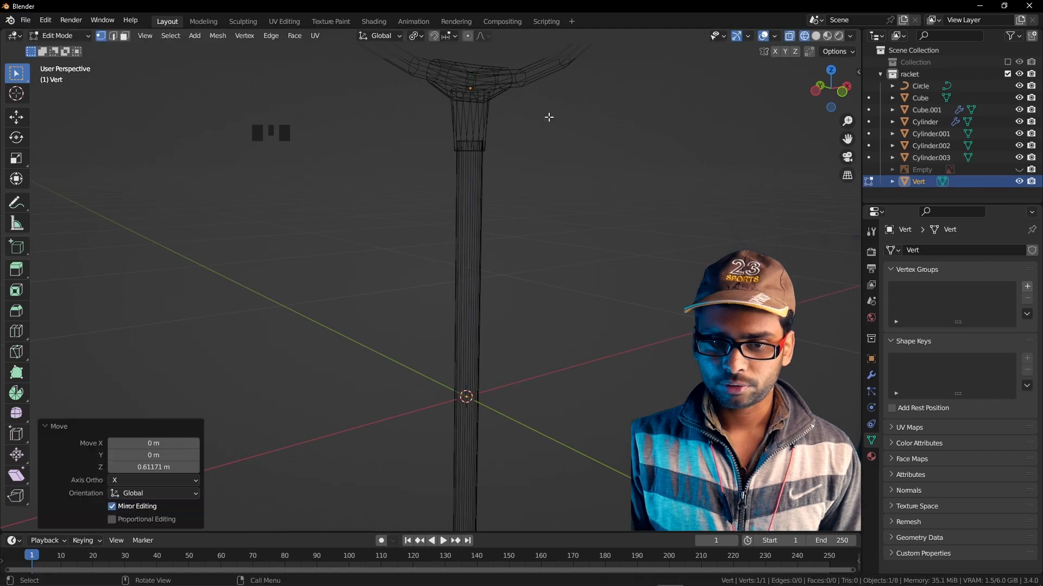
In front view, extrude the vertex straight up along Z to the top of the oval head frame
key(KP_1)
shift+middle_drag(547, 122, 498, 211)
scroll(500, 268, down, 2)
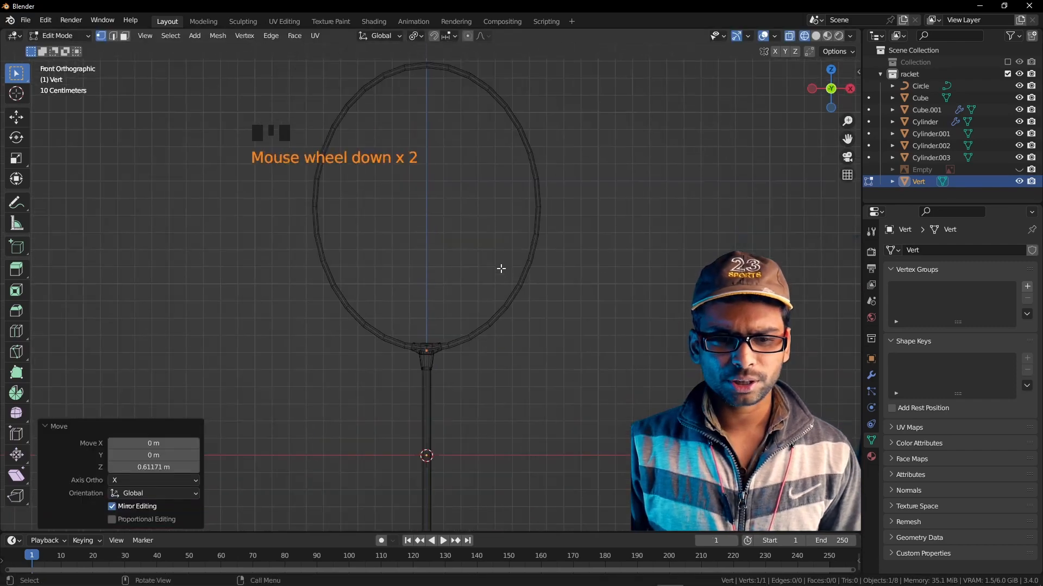
key(e)
key(z)
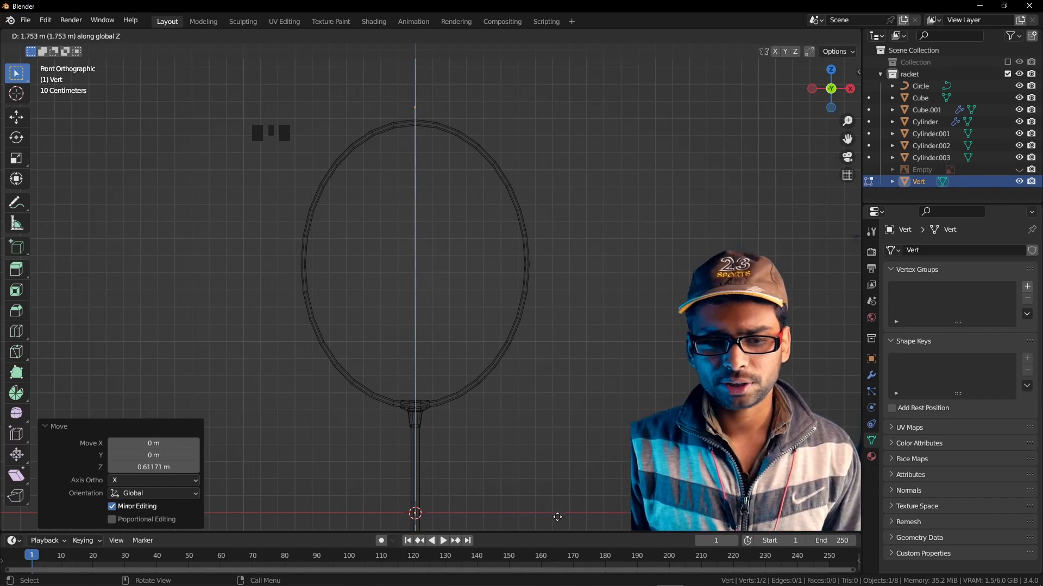
click(527, 383)
Move the whole vertical line about -0.59 m along X to the frame's left side and return to Object Mode
key(a)
key(g)
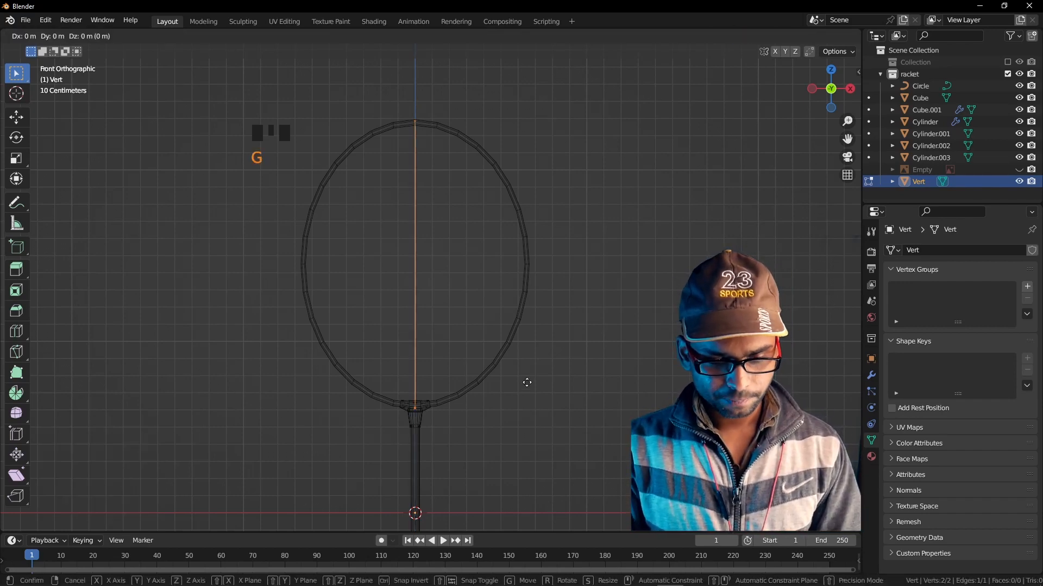
key(x)
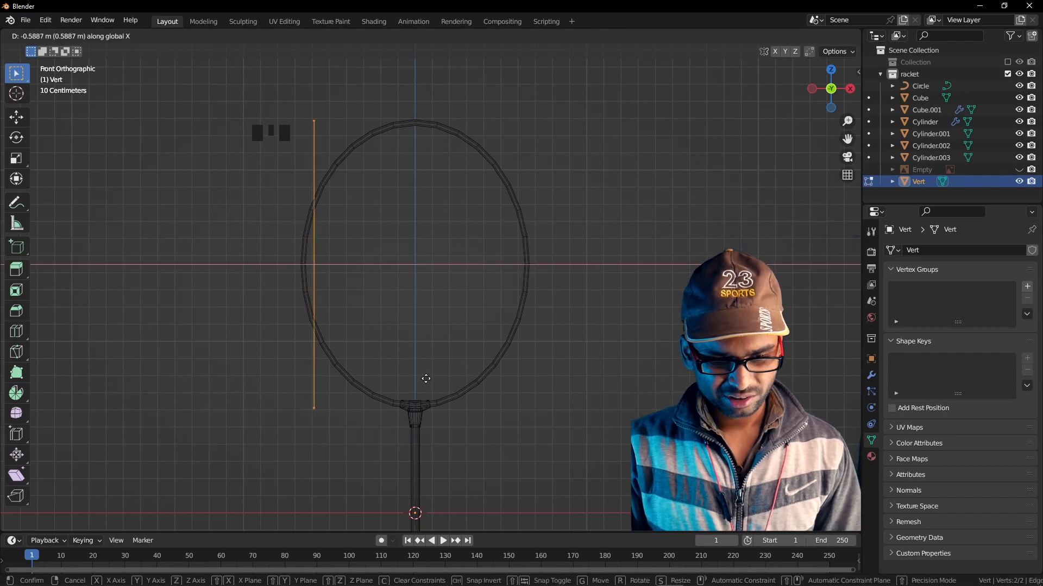
click(426, 378)
key(Tab)
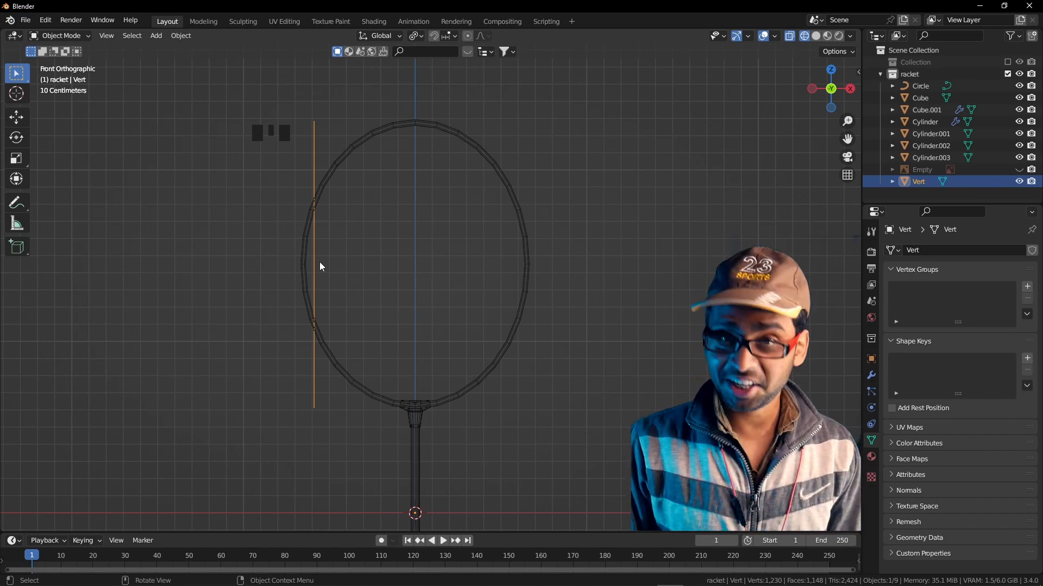
Convert the vertical line to a curve and set its round bevel depth to 0.002 m
right_click(316, 229)
mouse_move(316, 229)
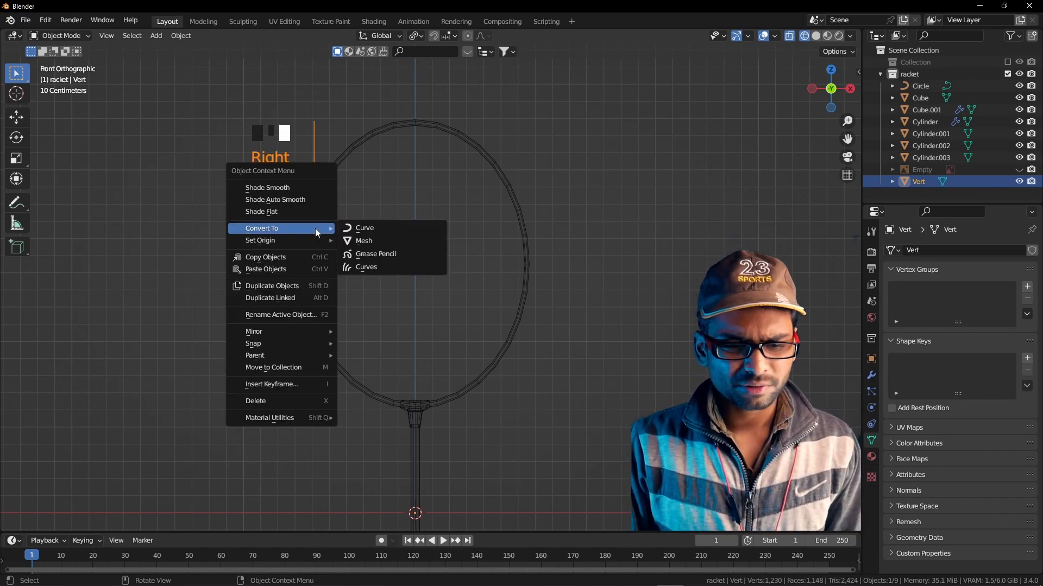
click(362, 232)
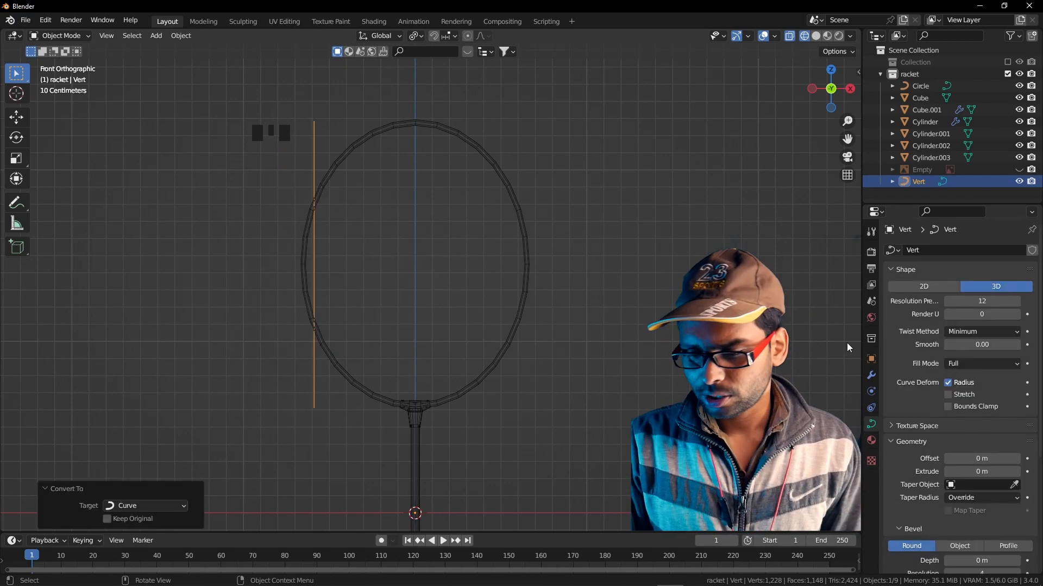
scroll(923, 424, down, 6)
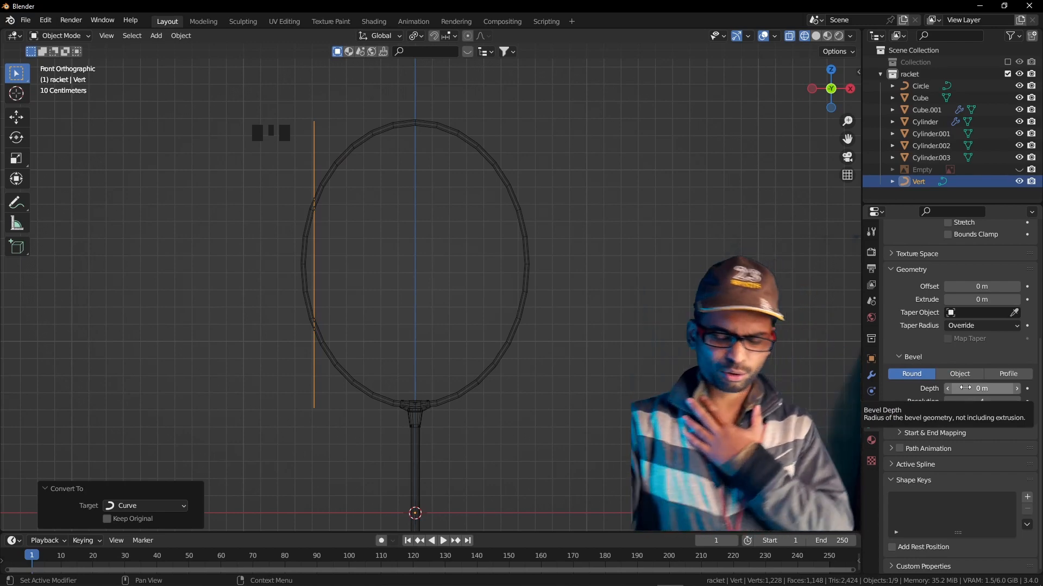
shift+drag(965, 387, 970, 393)
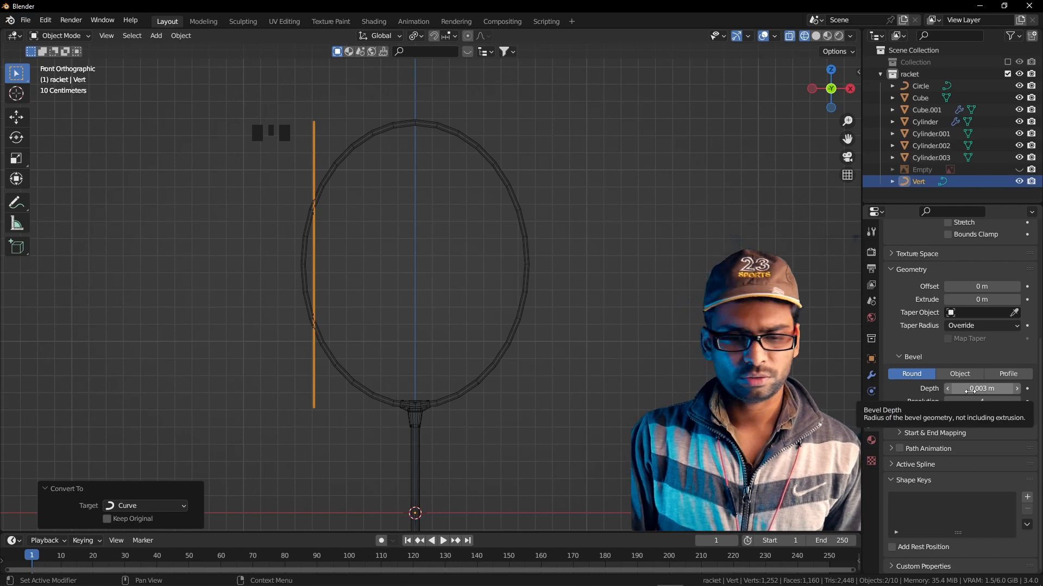
click(986, 388)
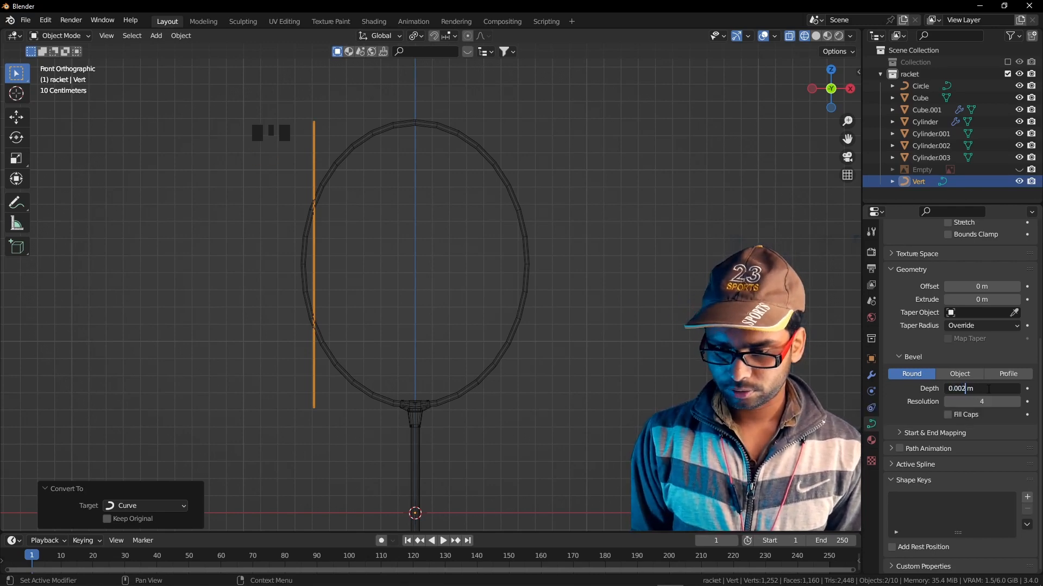
key(Return)
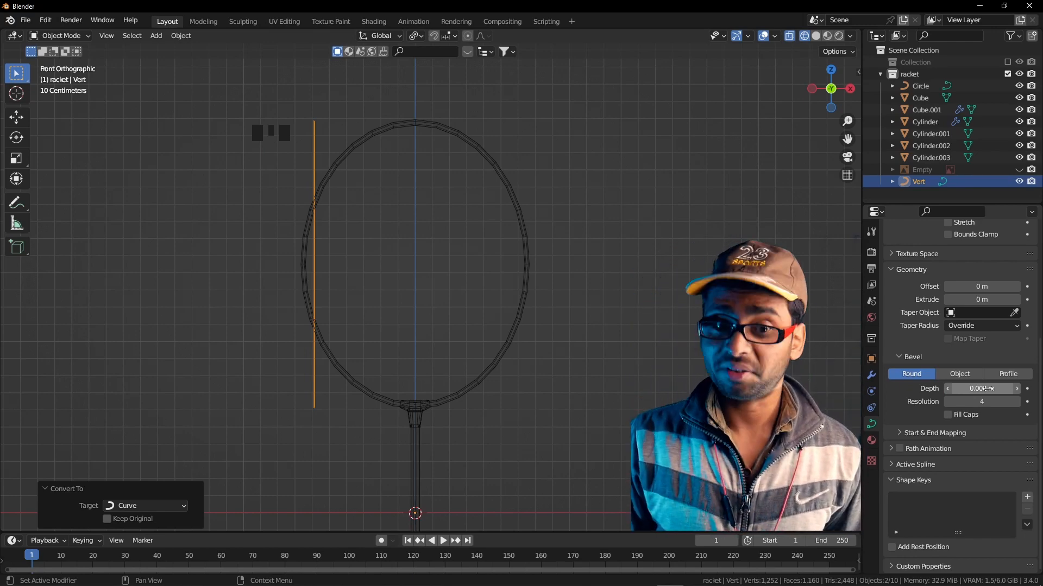
Set the string curve's bevel resolution to 1 and enable Fill Caps
click(949, 402)
click(948, 402)
click(949, 402)
click(949, 402)
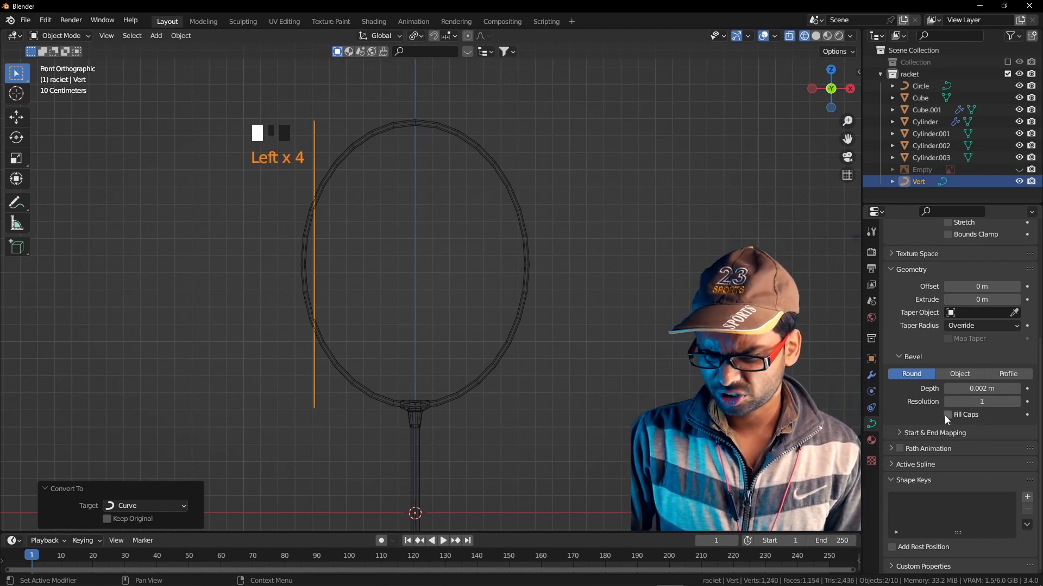
click(948, 415)
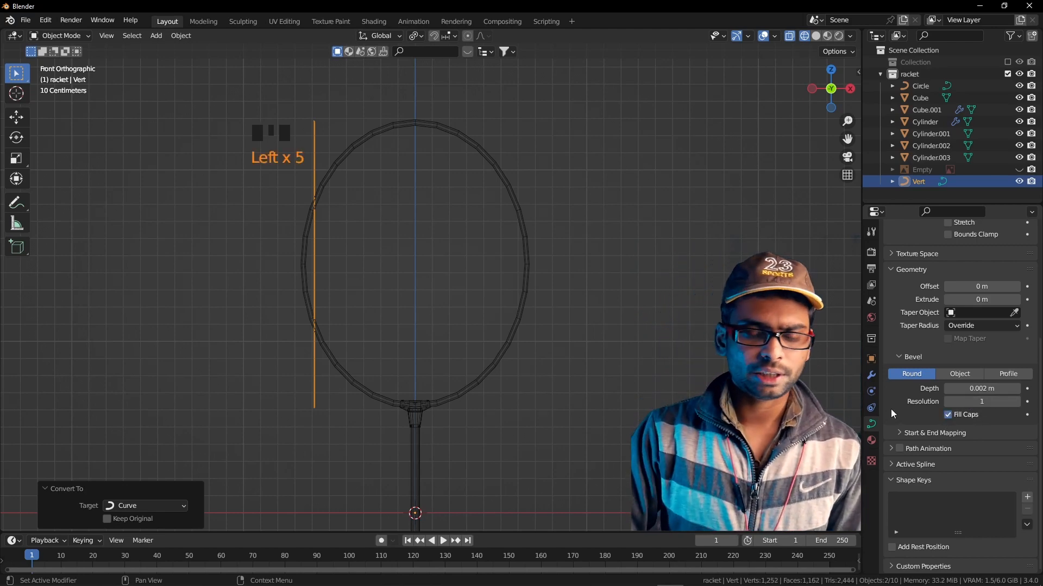
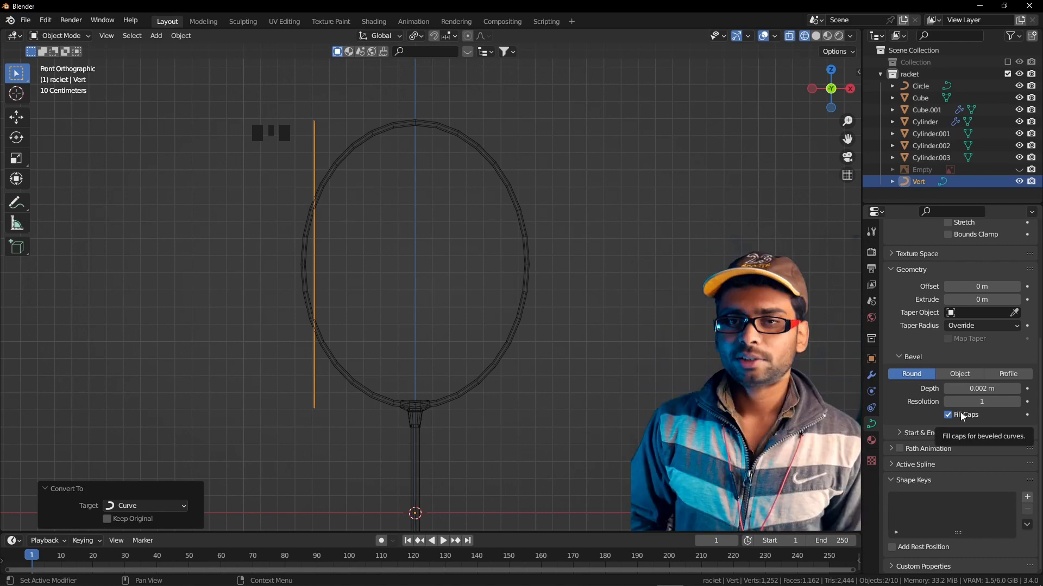
Add an Array modifier to the string curve with a relative offset factor of 15.8 on X
click(870, 375)
click(916, 249)
click(841, 284)
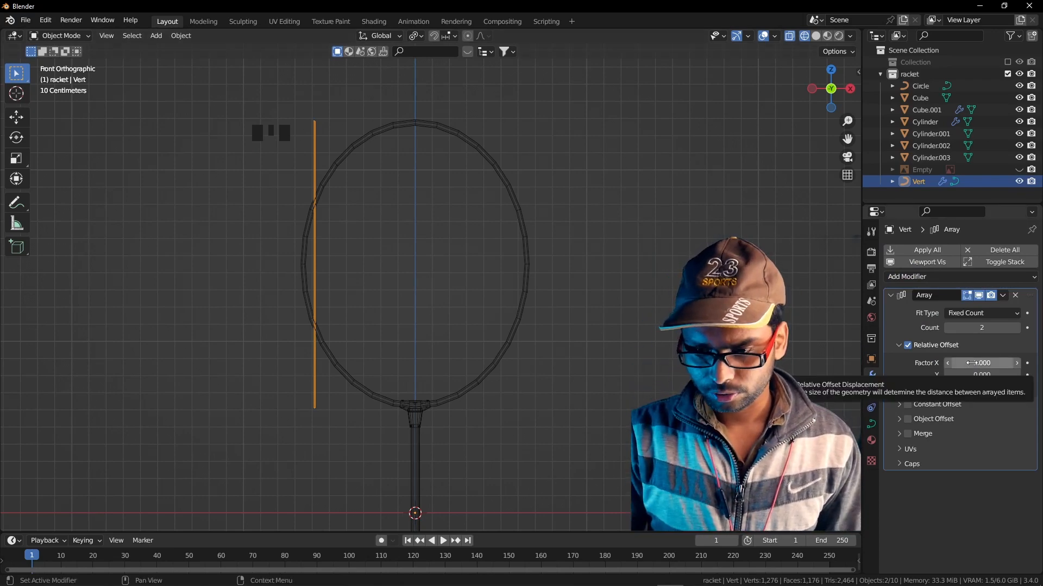
drag(971, 363, 1003, 363)
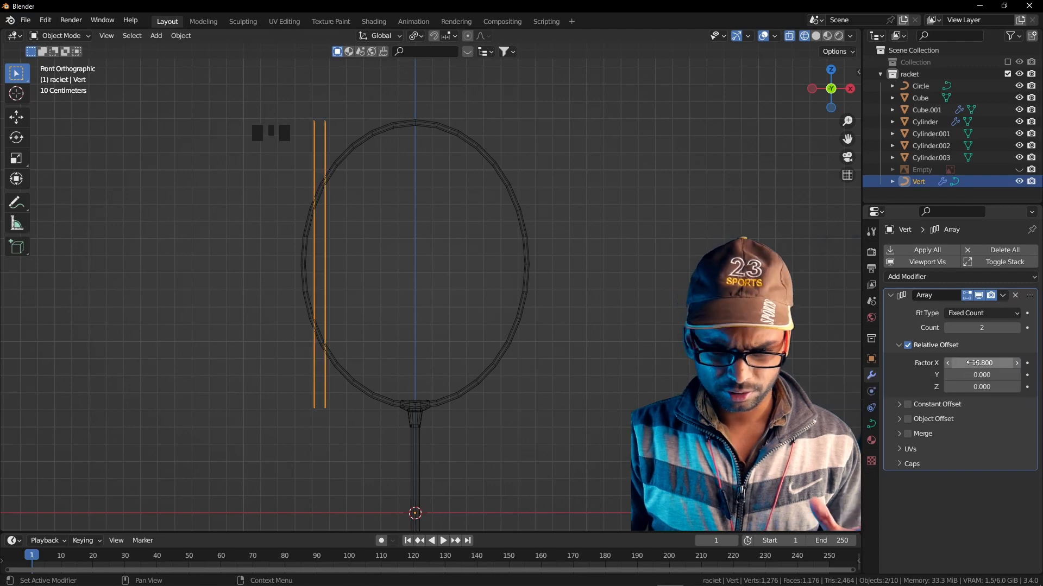
Try array counts of 18 and 20 for the vertical strings across the frame
click(984, 328)
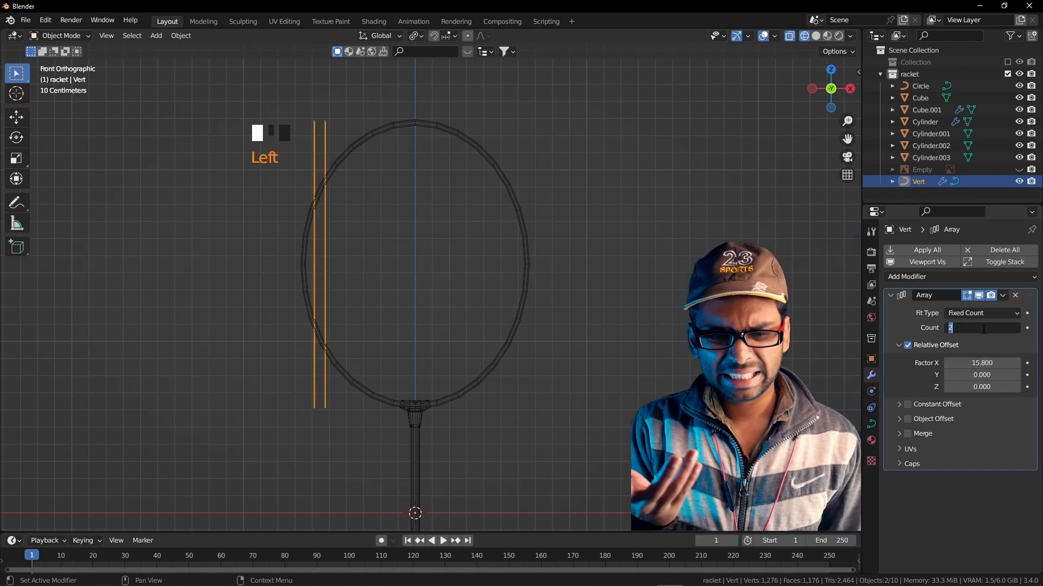
text(18)
key(Return)
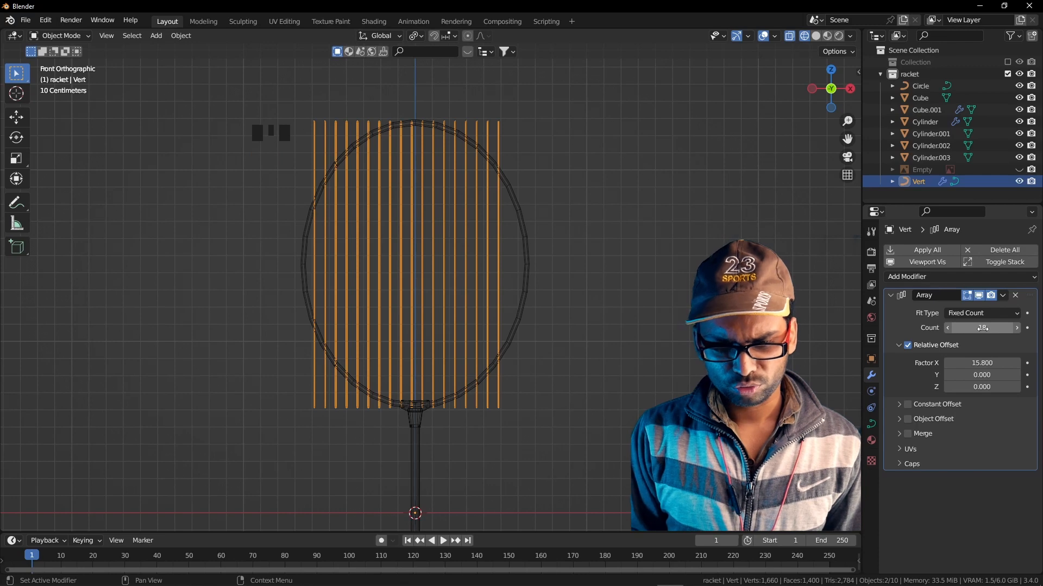
click(983, 328)
text(20)
key(Return)
Set the array count to 19 and move the strings about 0.016 m along X to centre them in the frame
click(984, 329)
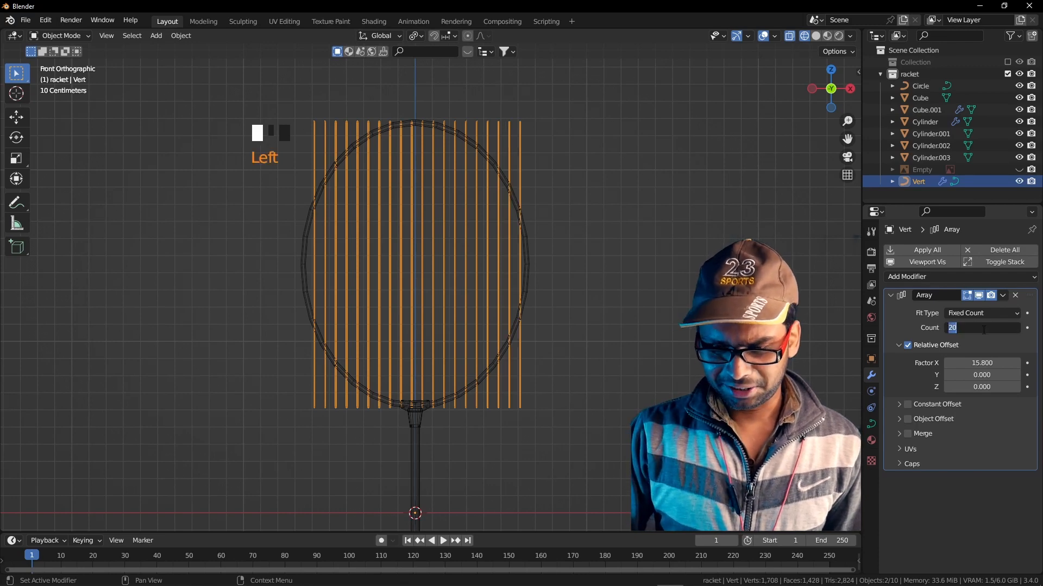
text(19)
key(Return)
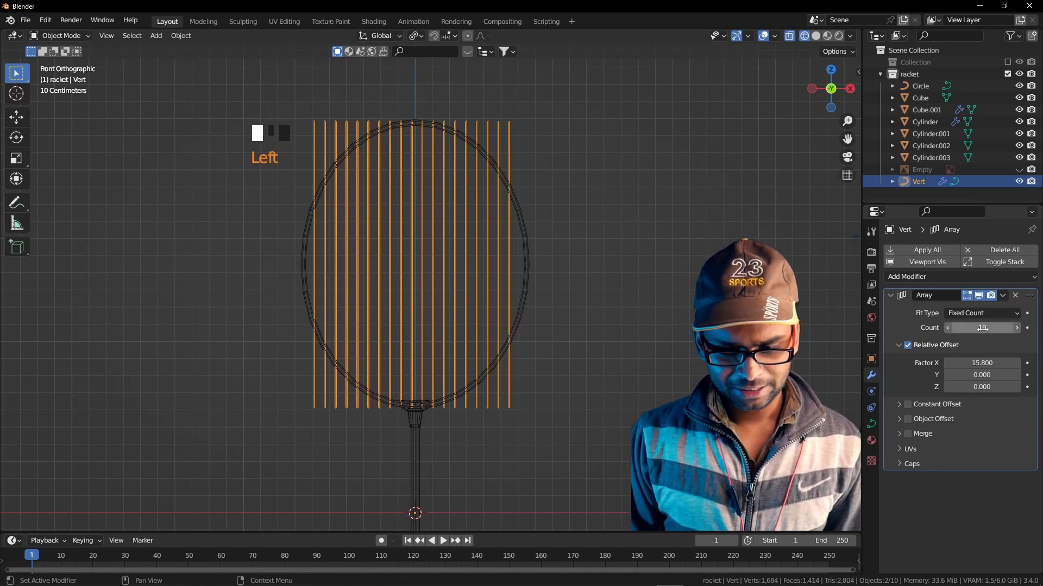
key(g)
key(x)
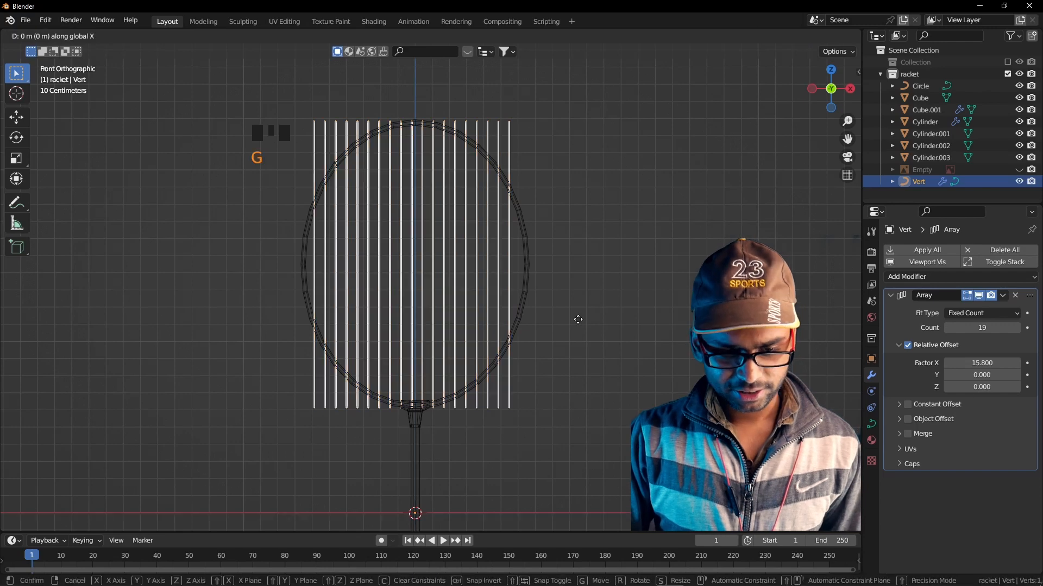
click(599, 333)
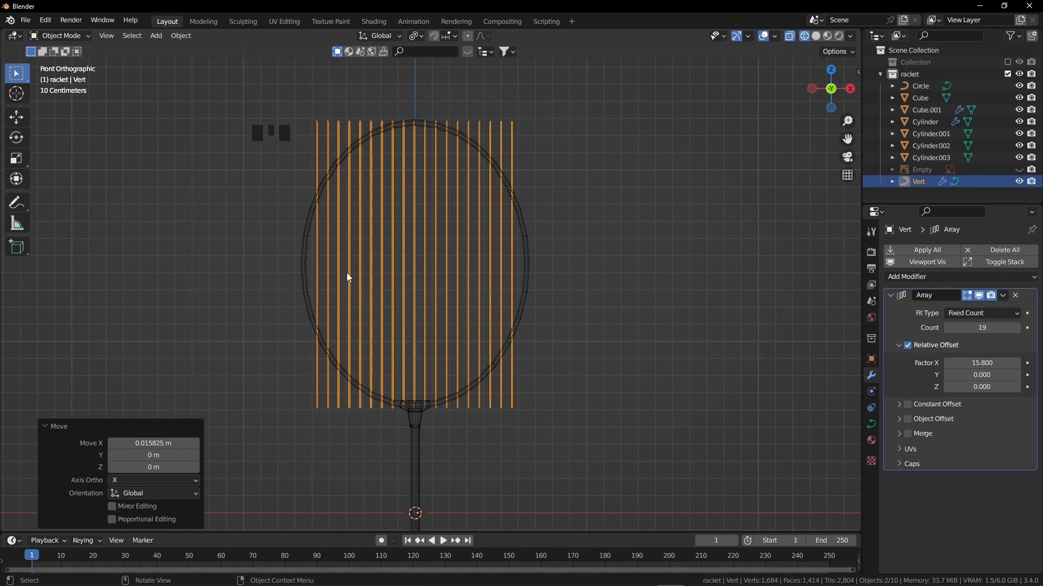
Convert the arrayed strings to a mesh and set their origin to geometry
right_click(357, 233)
mouse_move(356, 230)
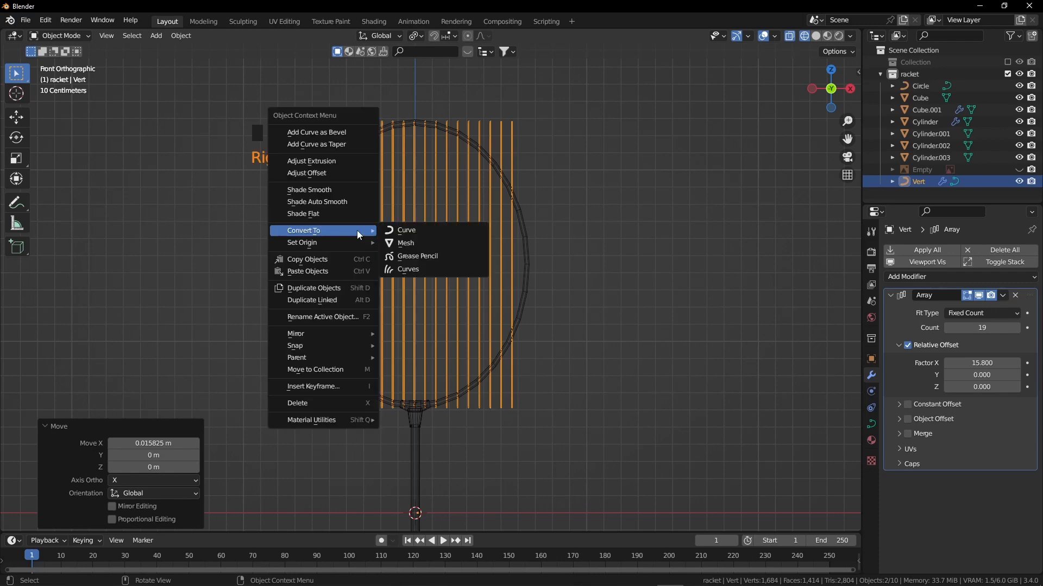
click(423, 245)
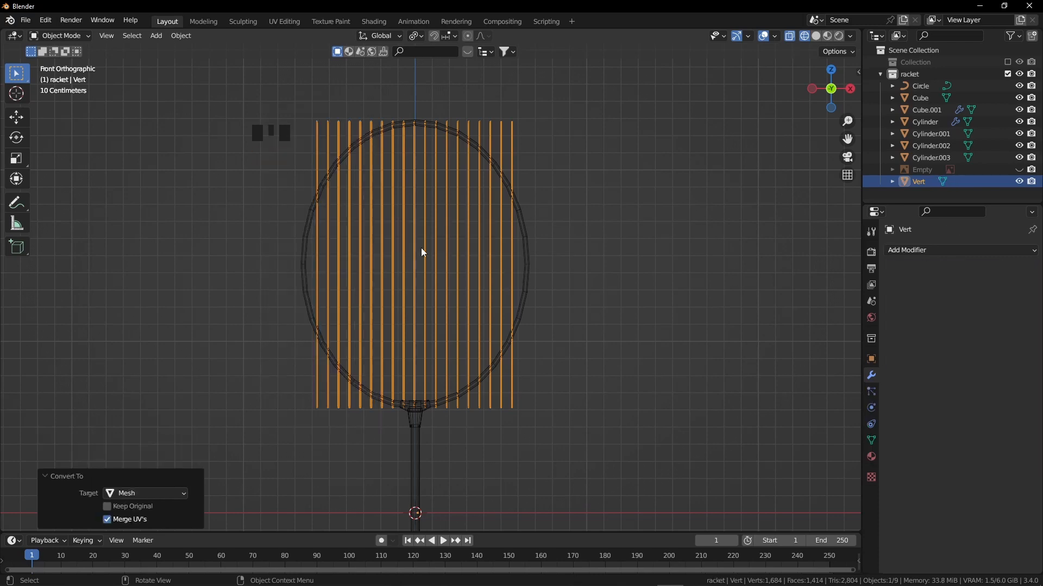
middle_drag(422, 252, 445, 245)
right_click(443, 239)
mouse_move(443, 239)
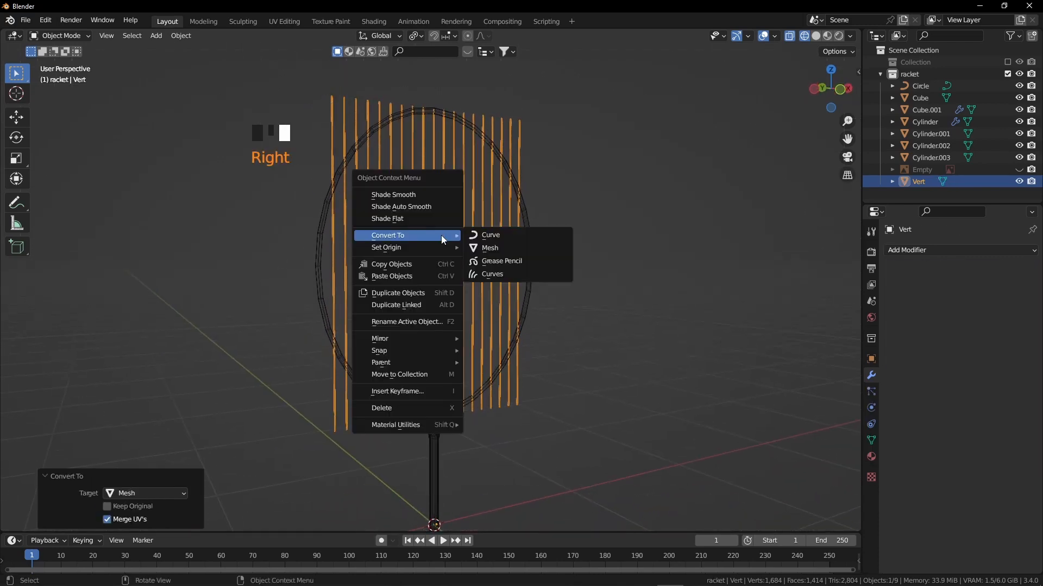
click(513, 265)
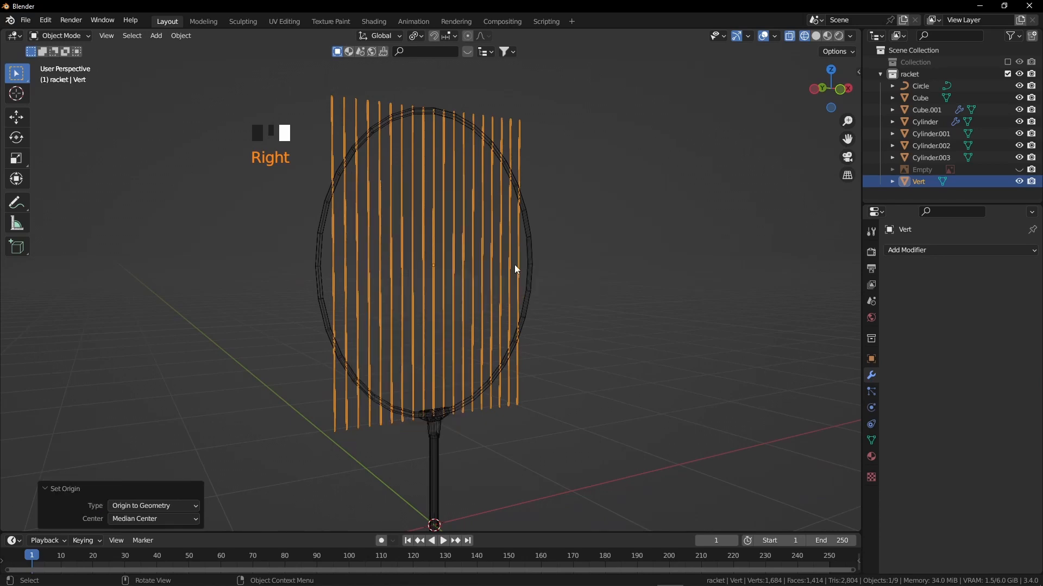
Duplicate the vertical strings and rotate the copy 90° about the Y axis to create the horizontal strings
shift+middle_drag(481, 335, 408, 402)
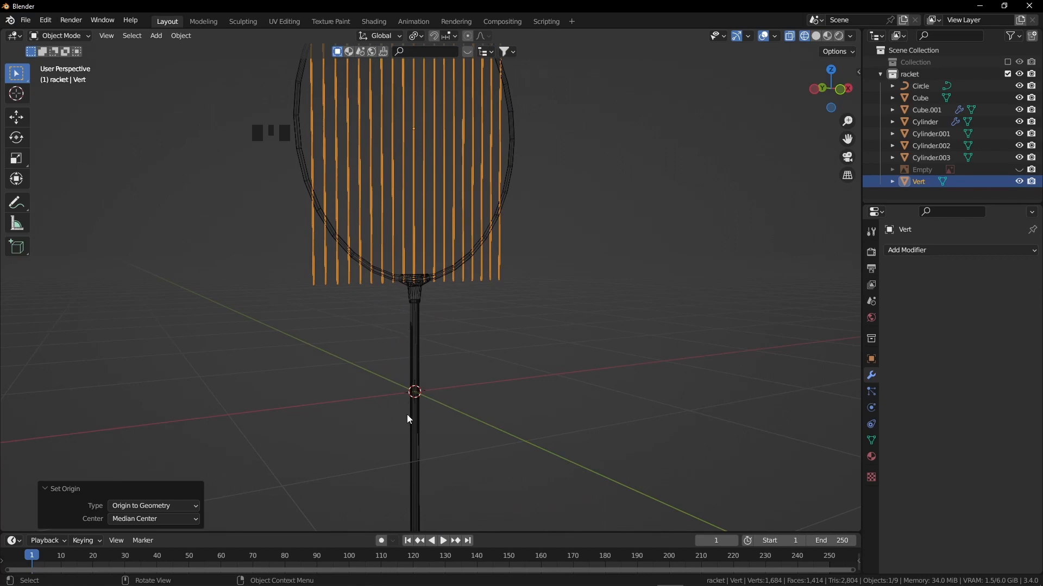
key(shift+d)
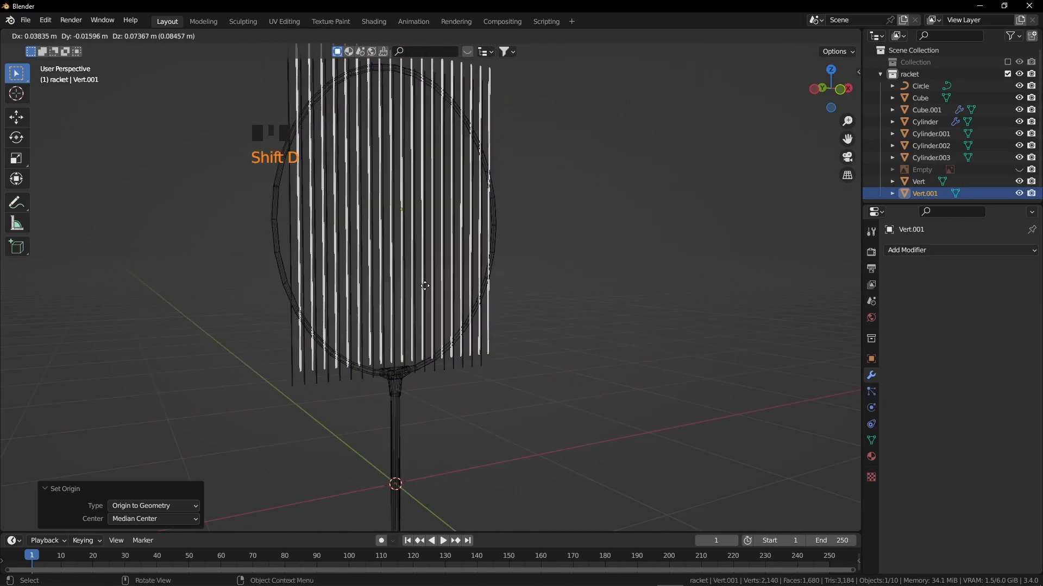
key(r)
text(y)
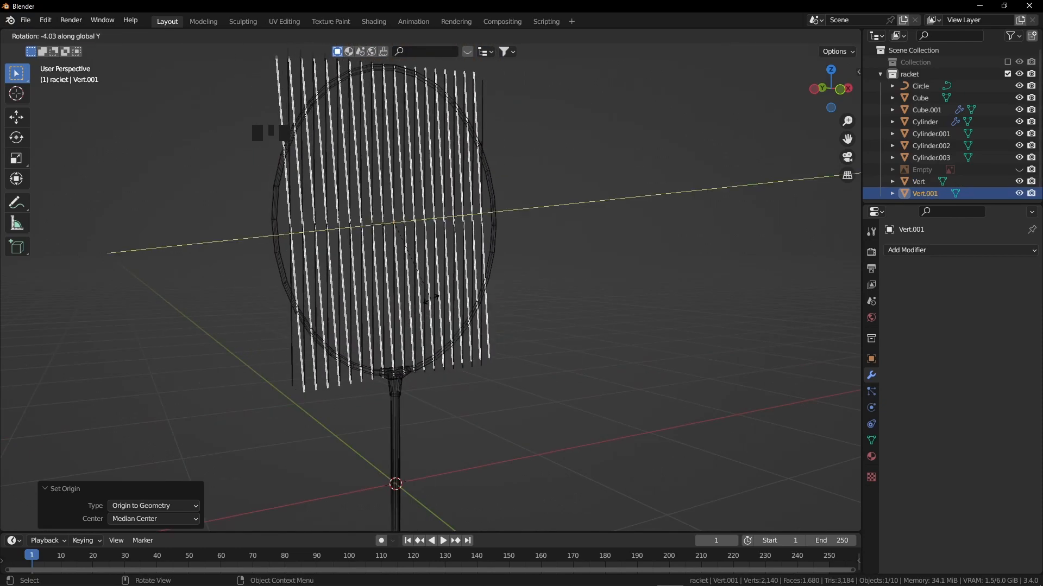
text(90)
key(Return)
Join the horizontal strings with the vertical strings into one mesh object
middle_drag(441, 278, 328, 143)
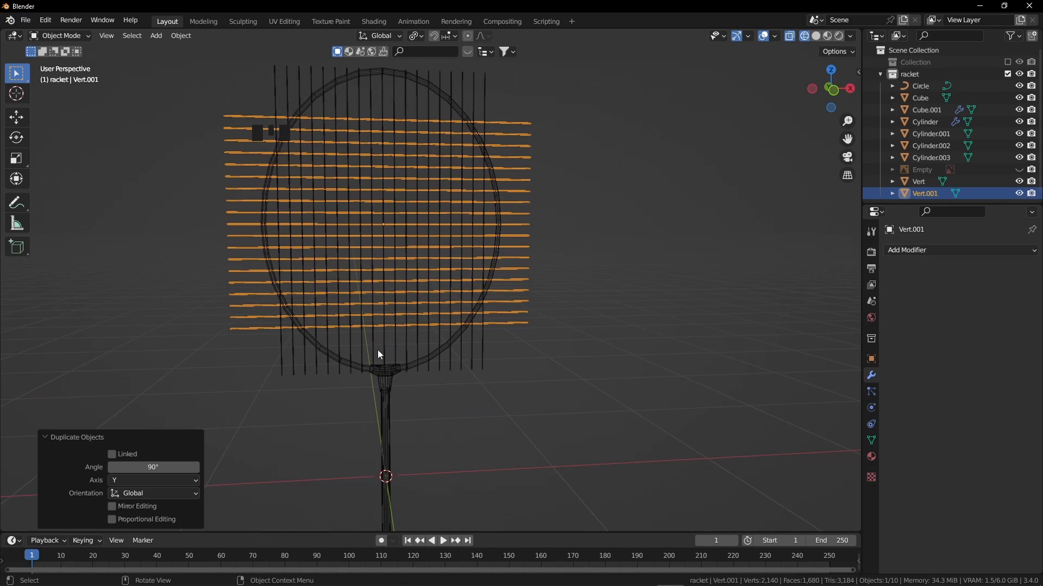
middle_drag(379, 354, 505, 373)
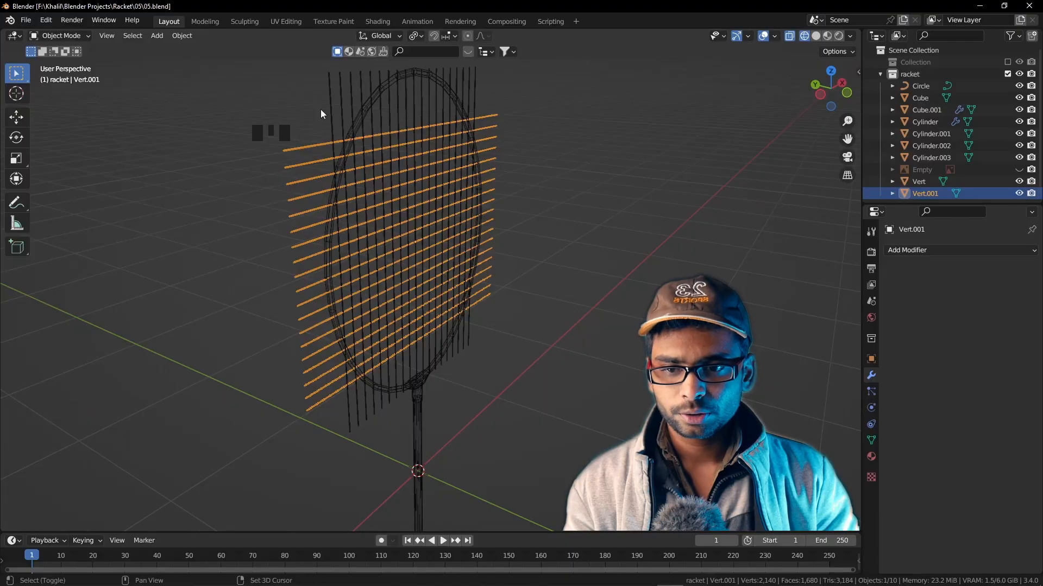
shift+click(328, 107)
key(ctrl+j)
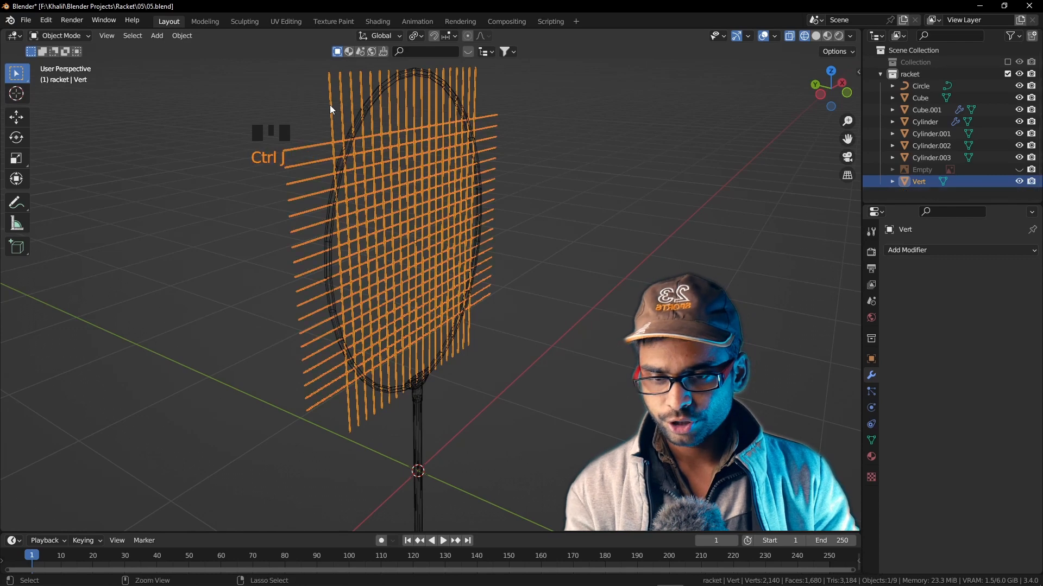
Switch to solid shading and duplicate the head frame circle in place
click(458, 99)
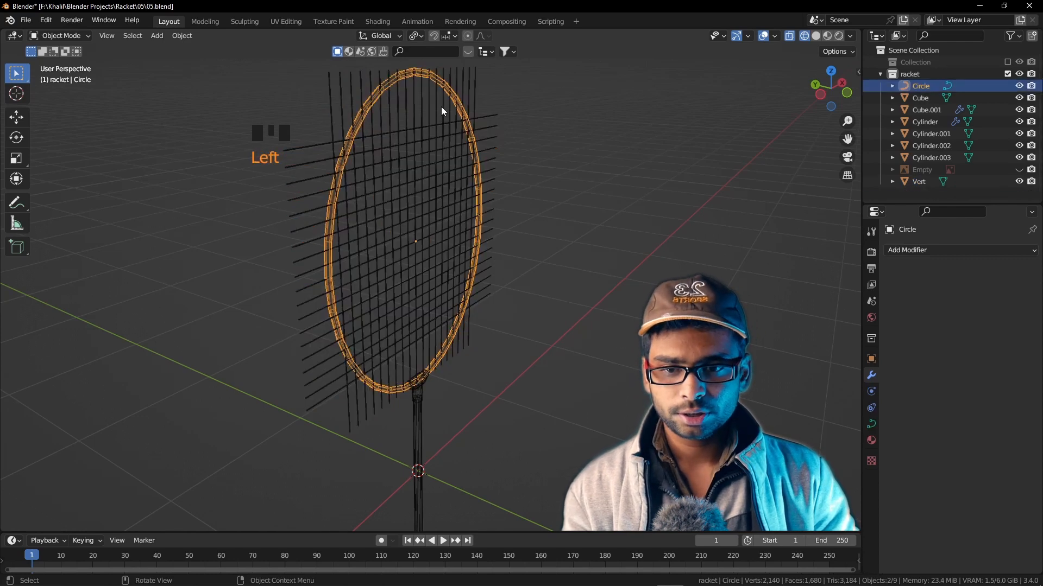
key(z)
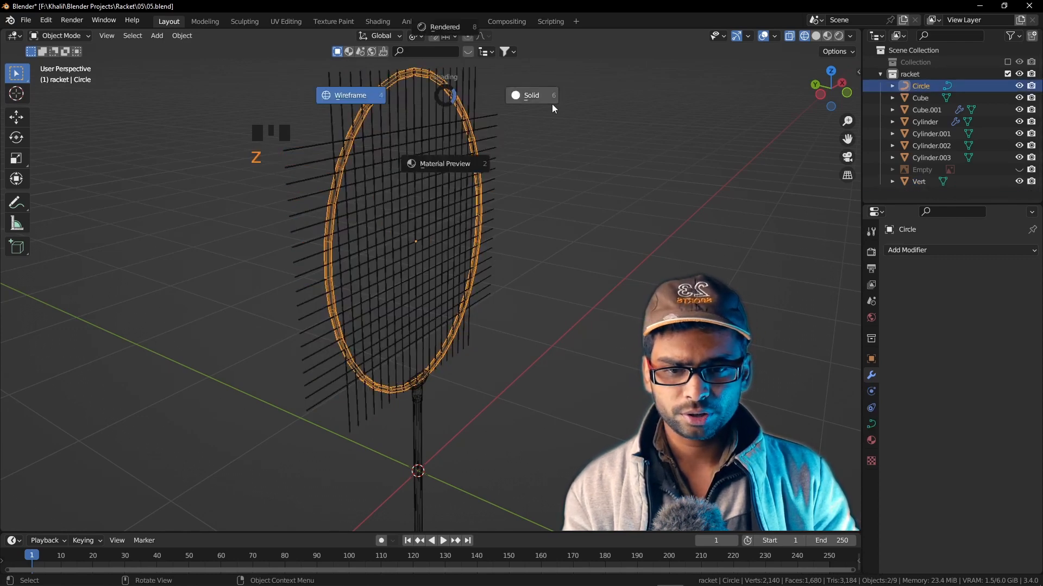
middle_drag(552, 106, 471, 126)
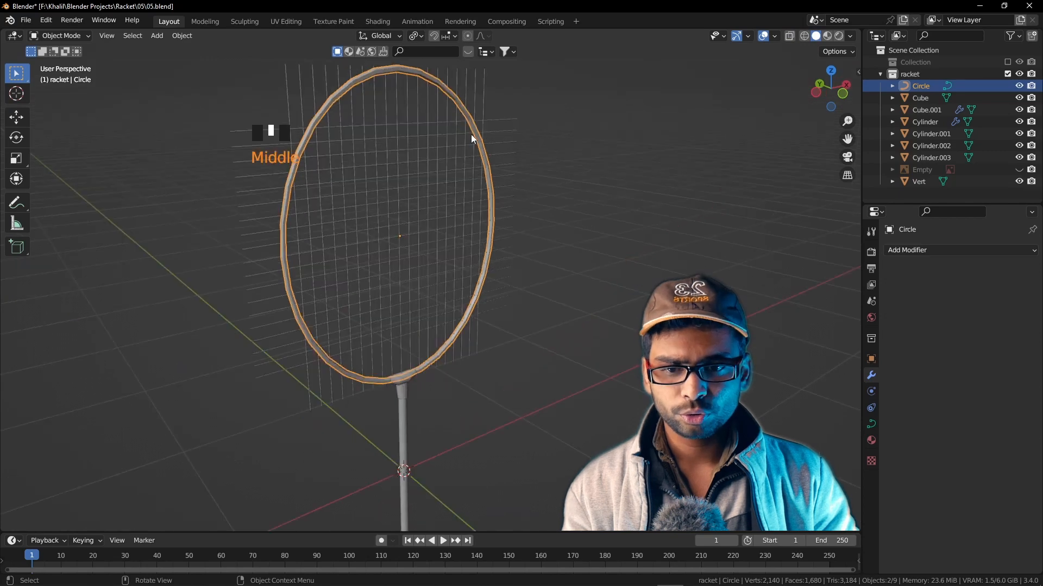
key(shift+d)
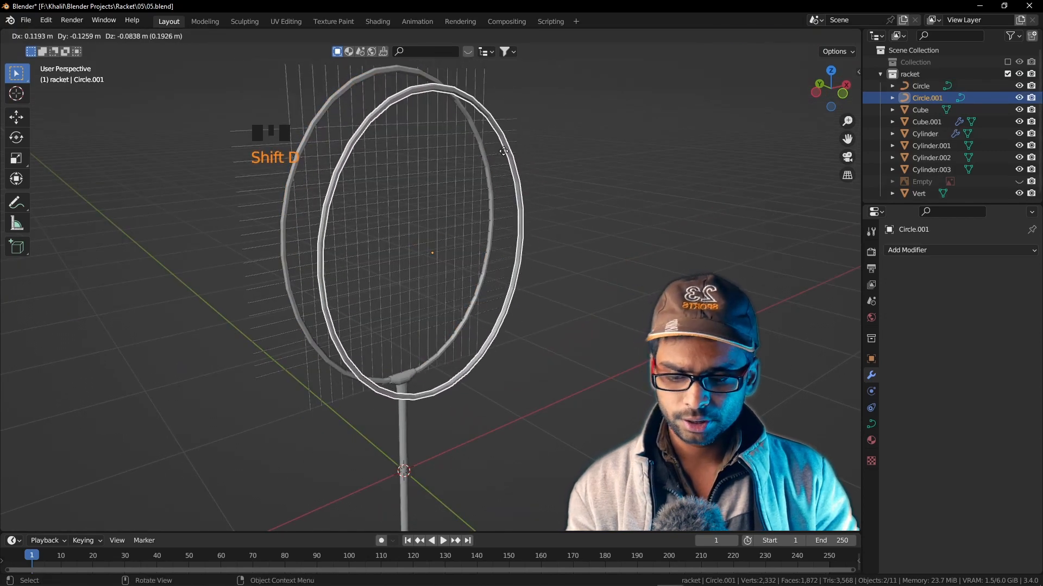
right_click(503, 150)
middle_drag(505, 164, 488, 180)
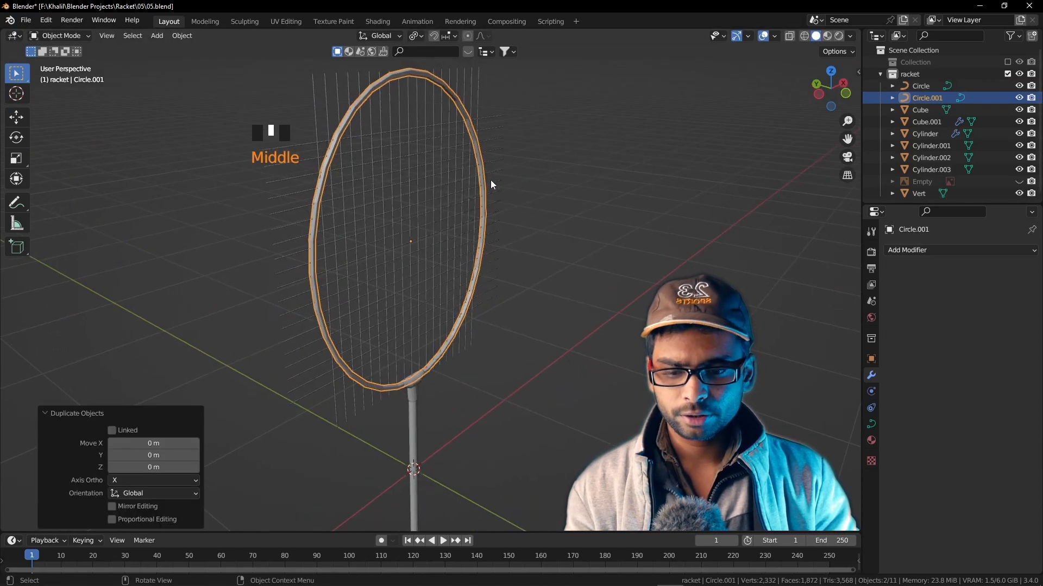
Isolate the duplicated frame circle in local view and convert it to a mesh
key(slash)
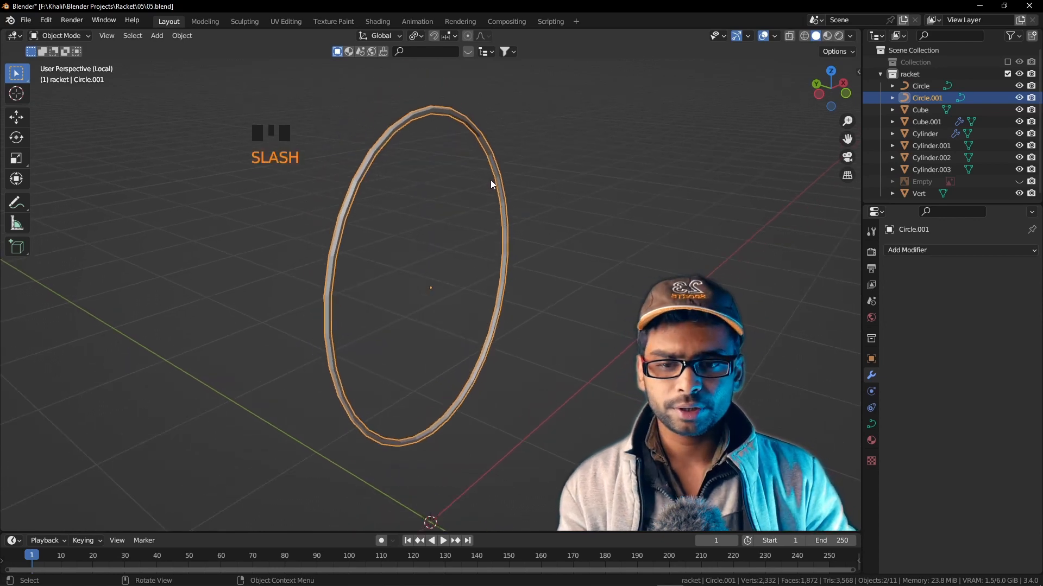
right_click(491, 180)
mouse_move(488, 152)
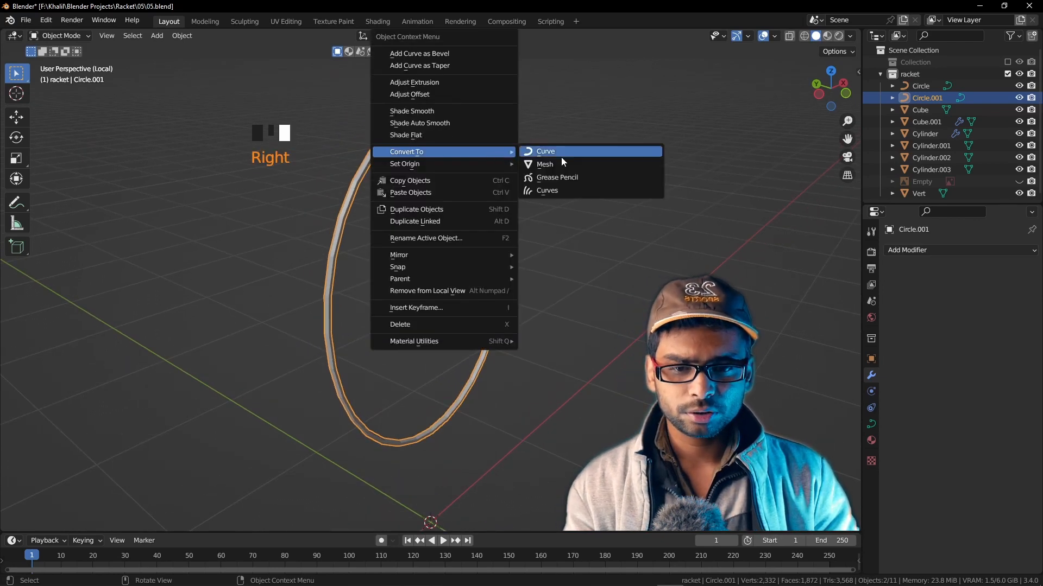
click(548, 164)
Delete all edges of the duplicated frame mesh except one edge loop running around the ring
key(Tab)
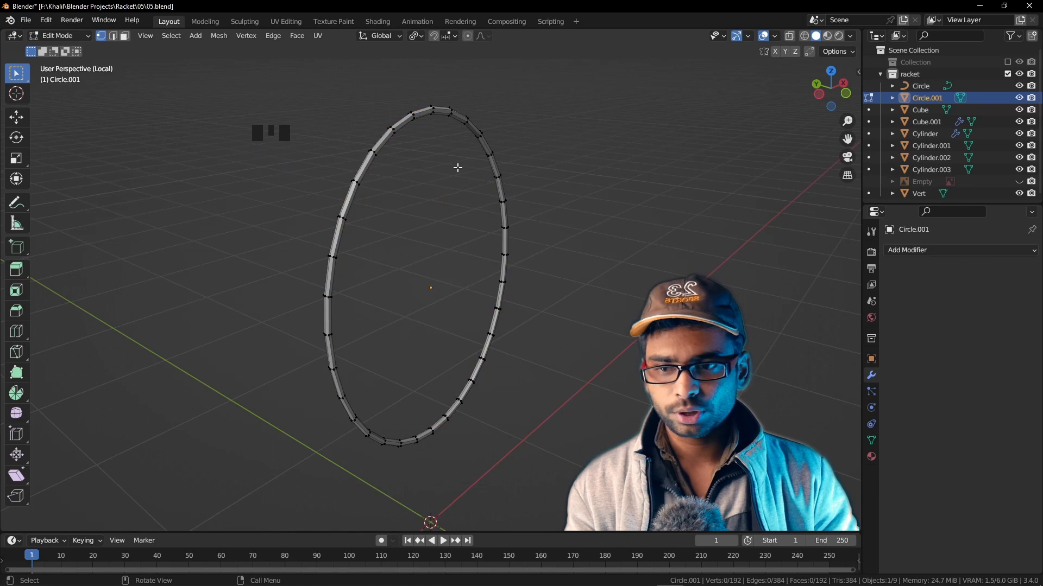
middle_drag(417, 156, 450, 159)
click(113, 36)
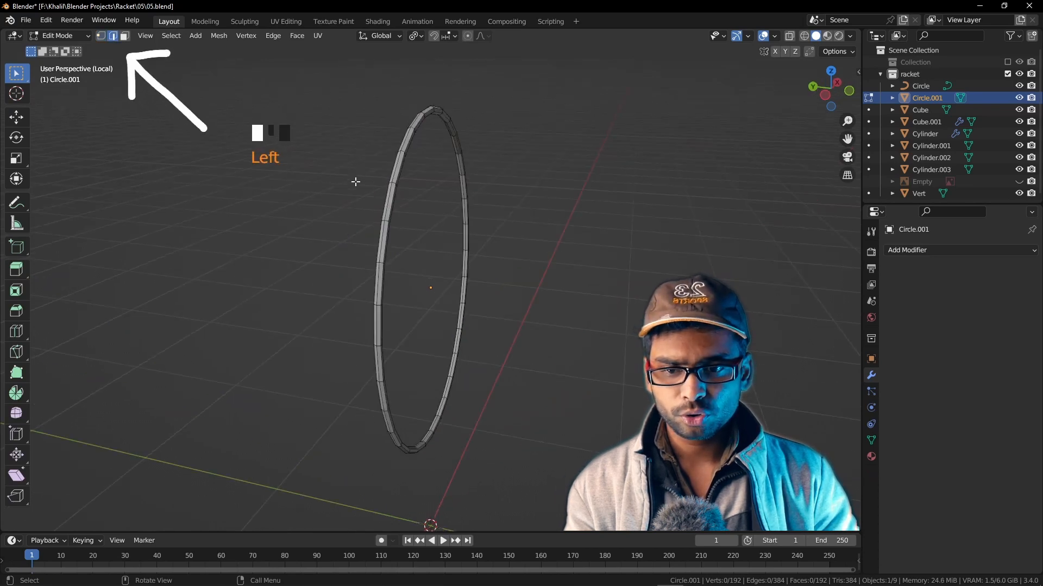
middle_drag(356, 182, 389, 166)
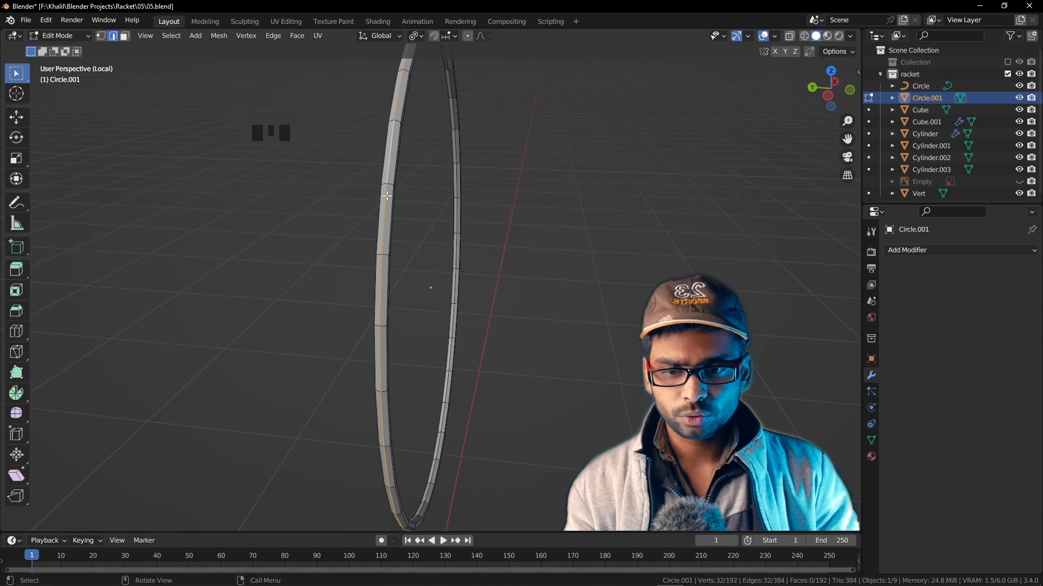
key(a)
middle_drag(387, 195, 431, 190)
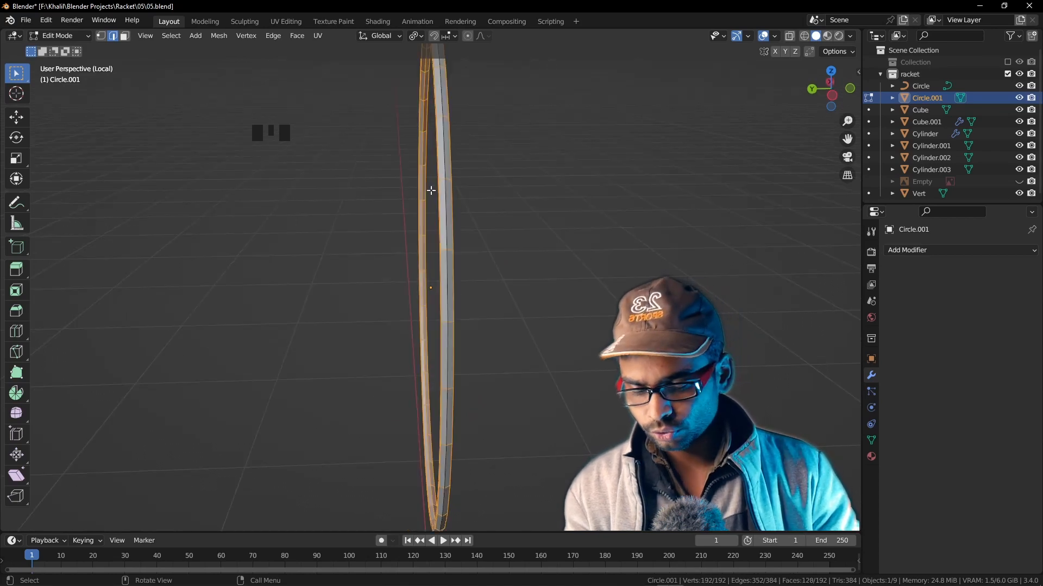
key(x)
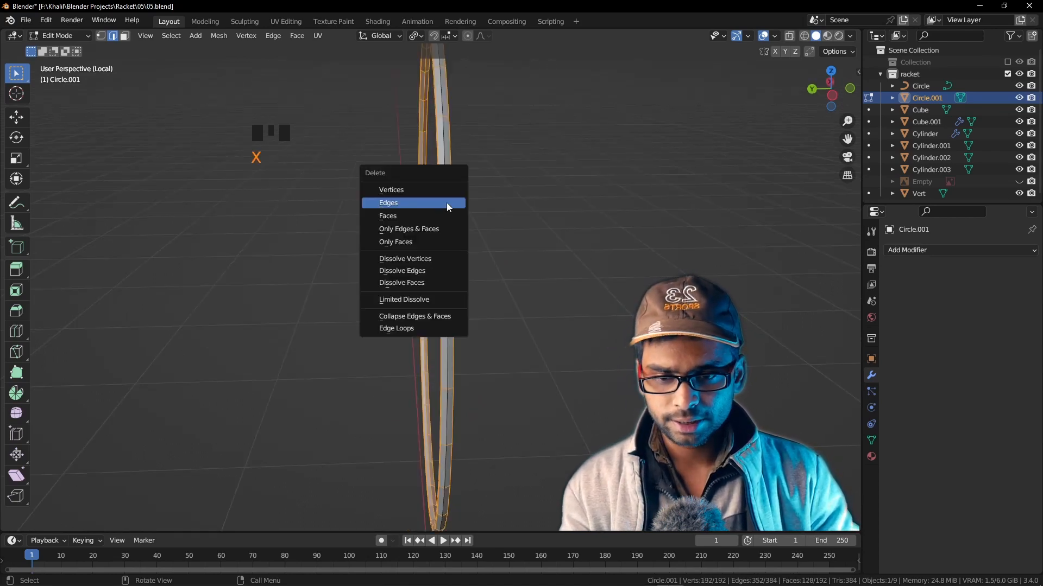
click(446, 203)
middle_drag(447, 203, 424, 176)
scroll(516, 190, down, 1)
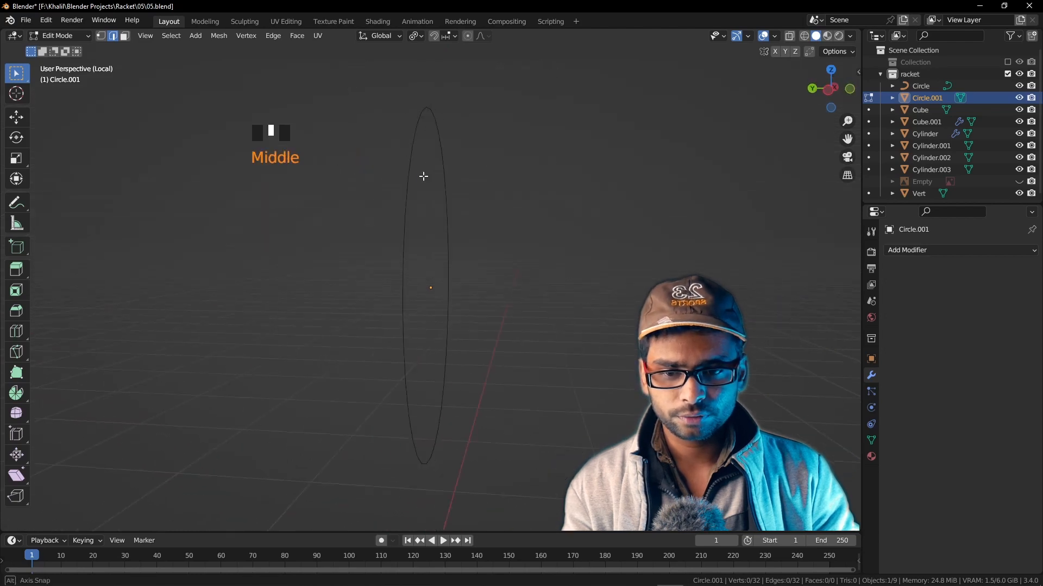
Fill the remaining edge loop with a face and extrude it into a thick oval disc
key(a)
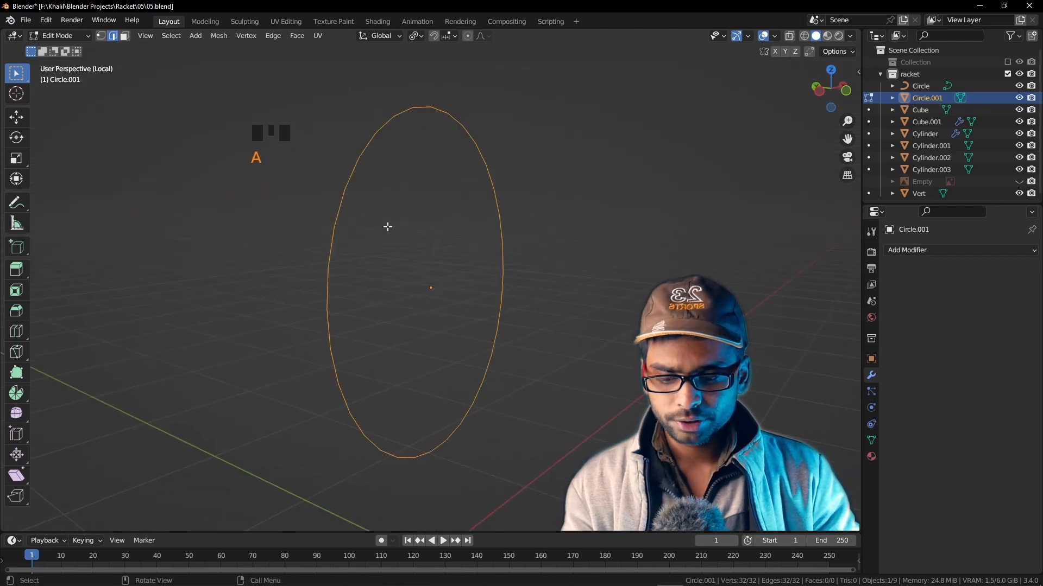
key(f)
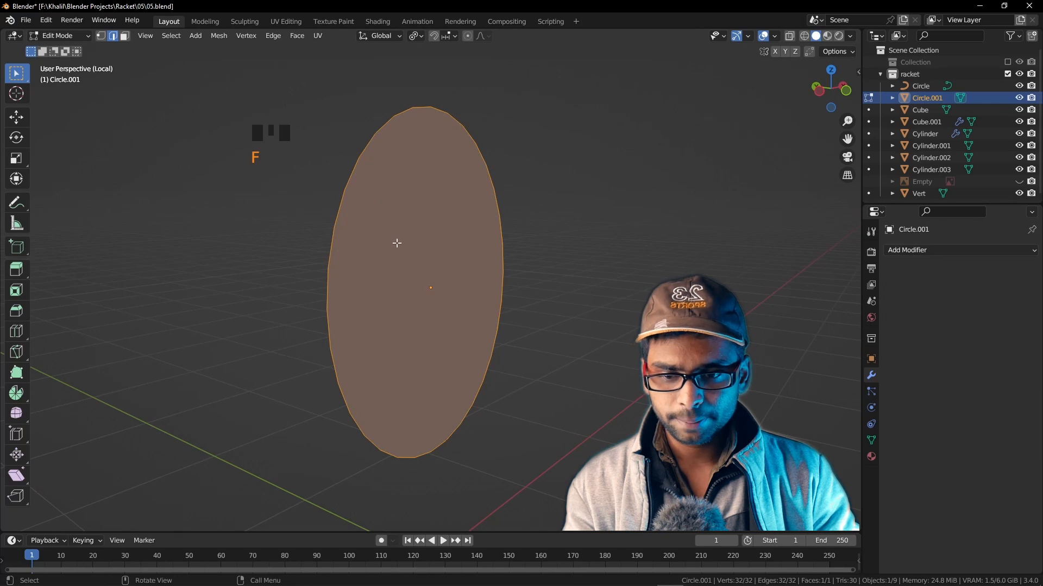
middle_drag(397, 243, 408, 246)
key(e)
click(434, 288)
Move the whole disc geometry about 0.058 m along Y to centre it on the frame's plane
key(a)
middle_drag(428, 287, 461, 293)
key(g)
key(y)
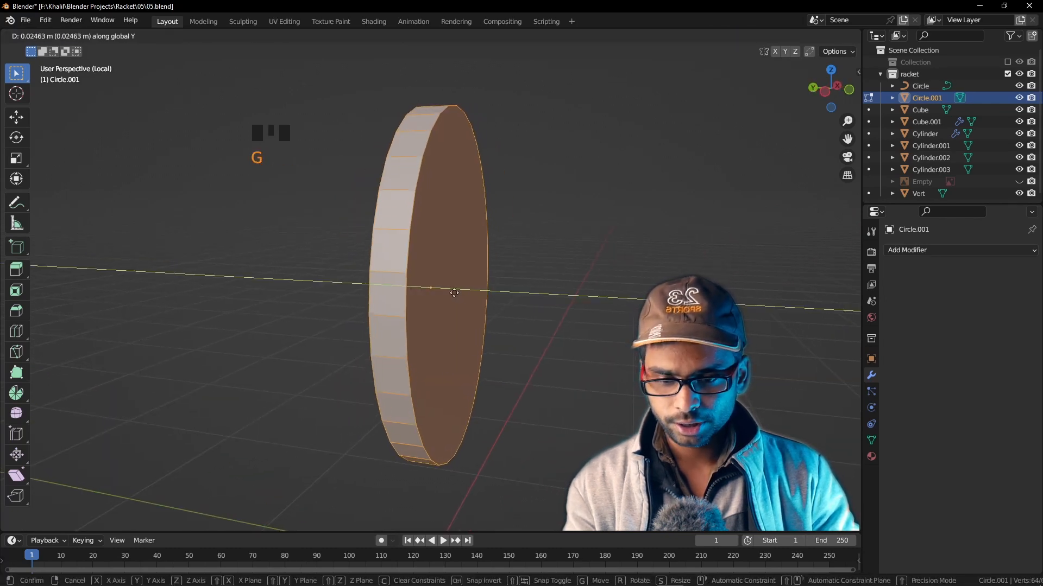
click(449, 291)
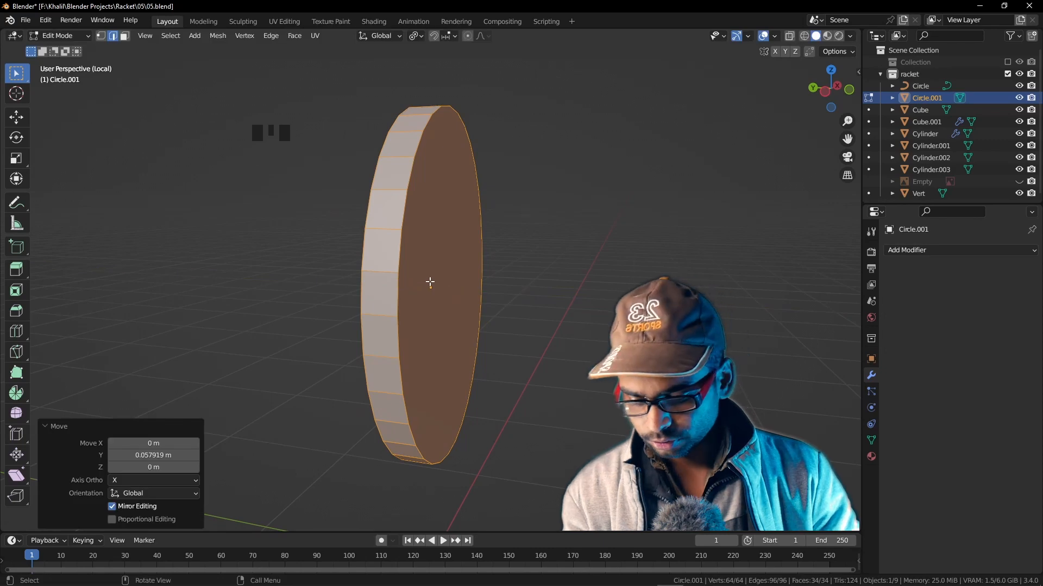
Leave local view, rename the disc object to "bolean" and return to Object Mode
key(slash)
middle_drag(410, 247, 413, 247)
key(F2)
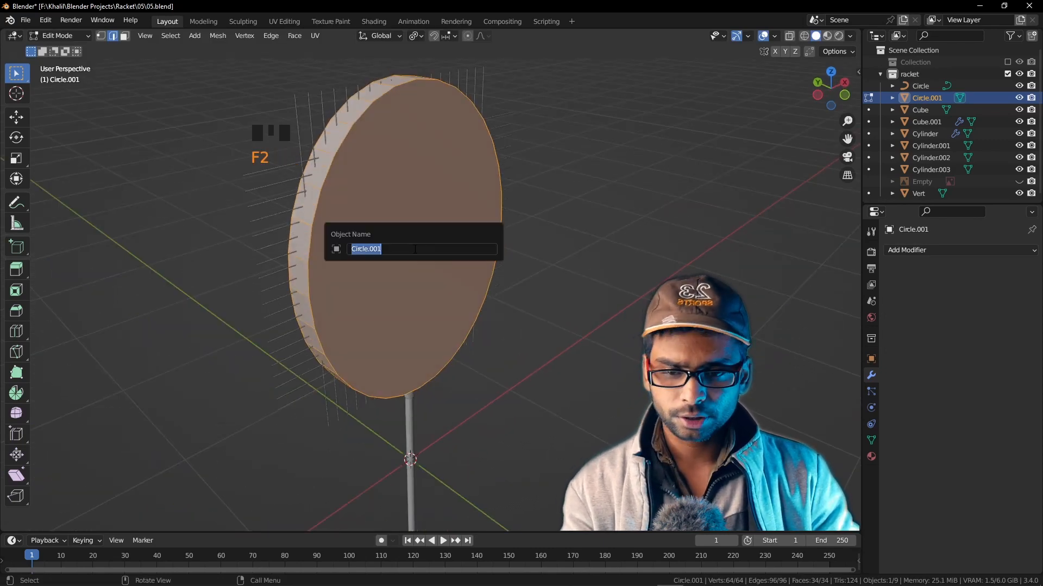
text(bolean)
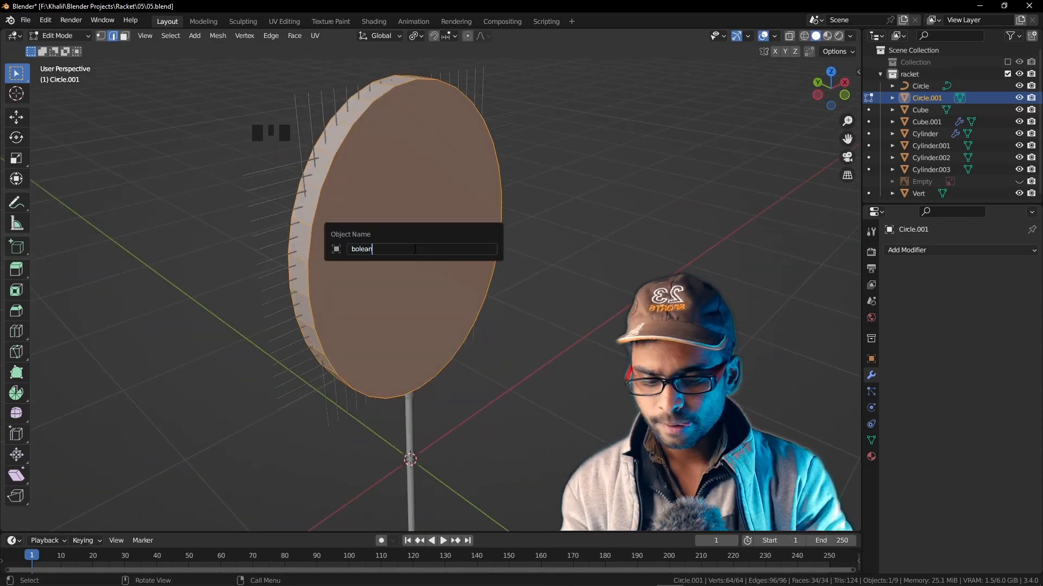
key(Return)
key(Tab)
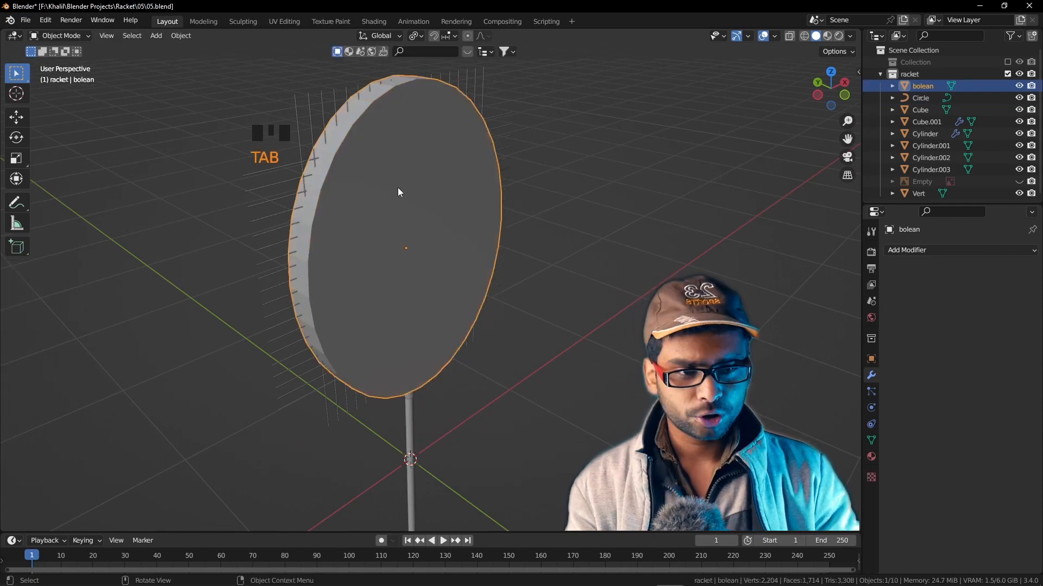
Add a Boolean between the bolean disc and the Vert strings, set to Intersect with the Fast solver
click(302, 125)
middle_drag(278, 138, 324, 172)
scroll(458, 243, up, 5)
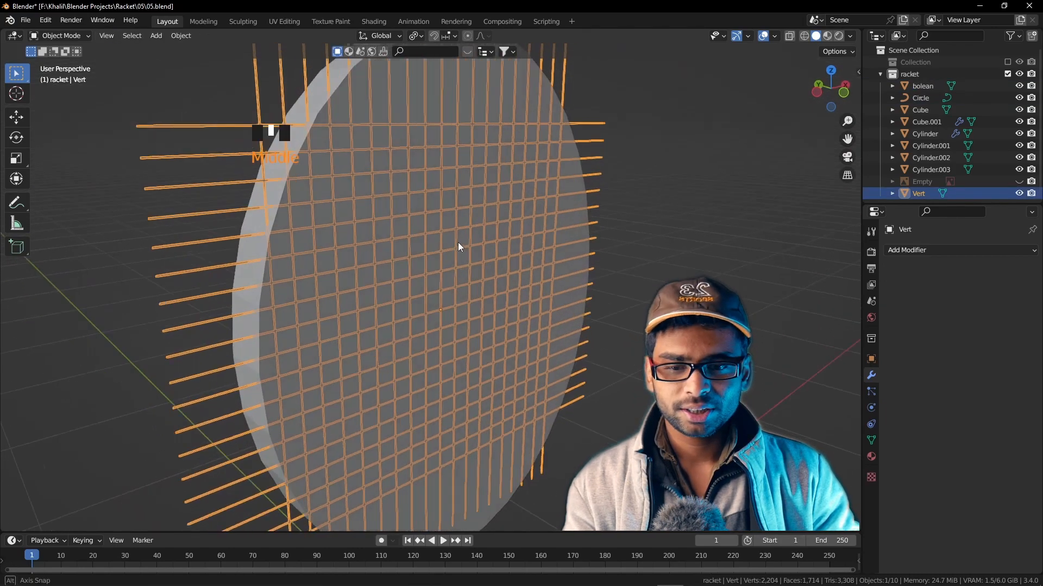
shift+click(576, 209)
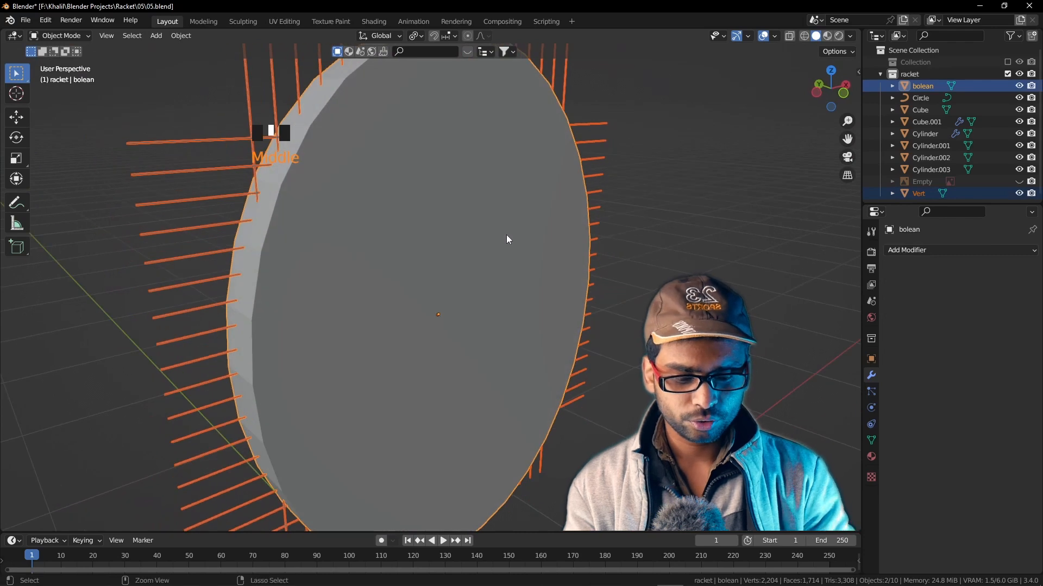
key(ctrl+KP_Subtract)
scroll(507, 235, down, 3)
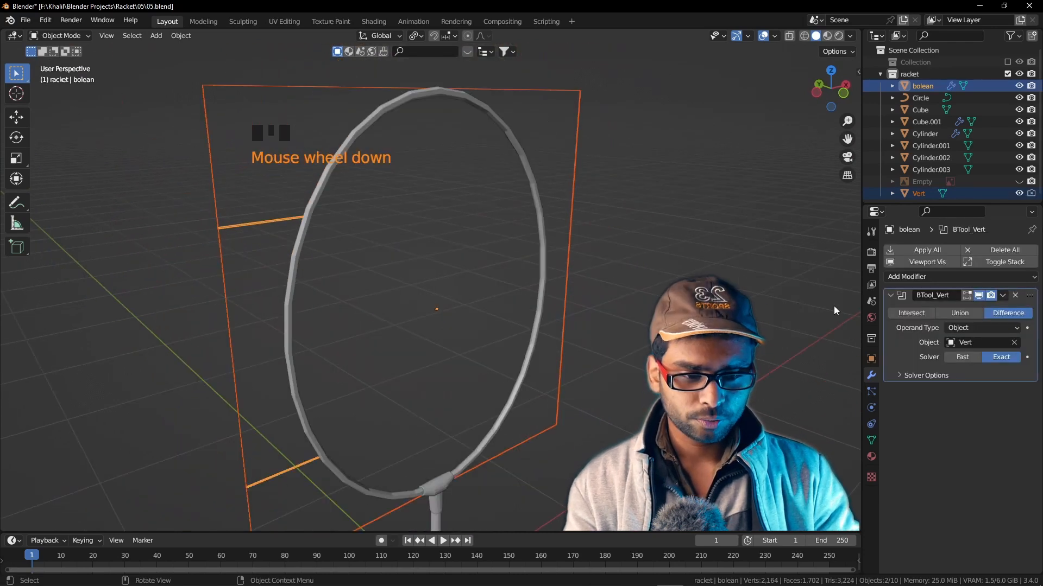
click(912, 313)
click(964, 358)
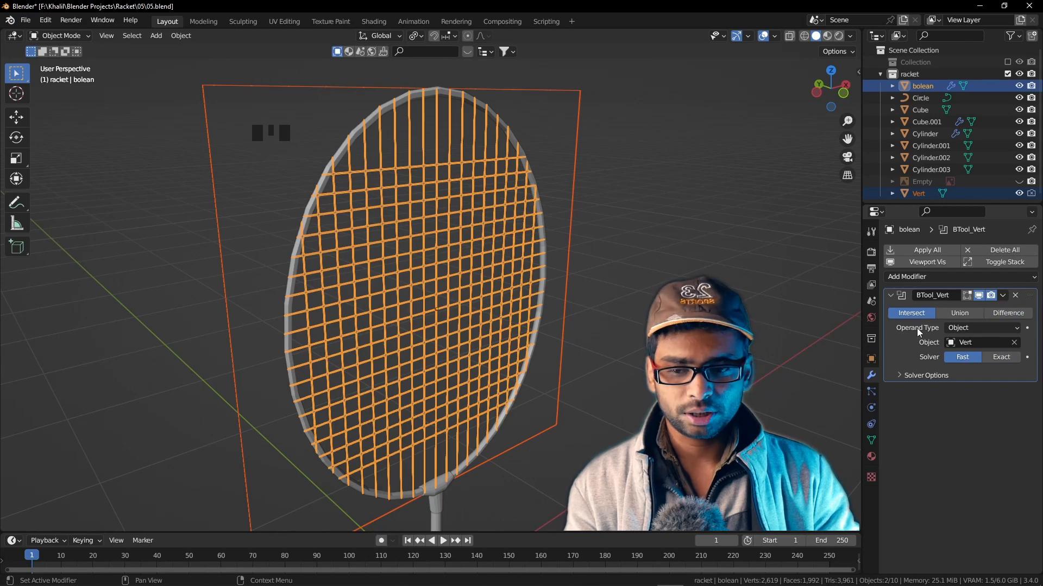
Check the string ends without overlays and scale the bolean object to about 0.97 so they stay inside the frame
click(762, 37)
mouse_move(648, 237)
middle_down()
mouse_move(635, 236)
mouse_move(648, 241)
middle_up()
scroll(648, 240, down, 2)
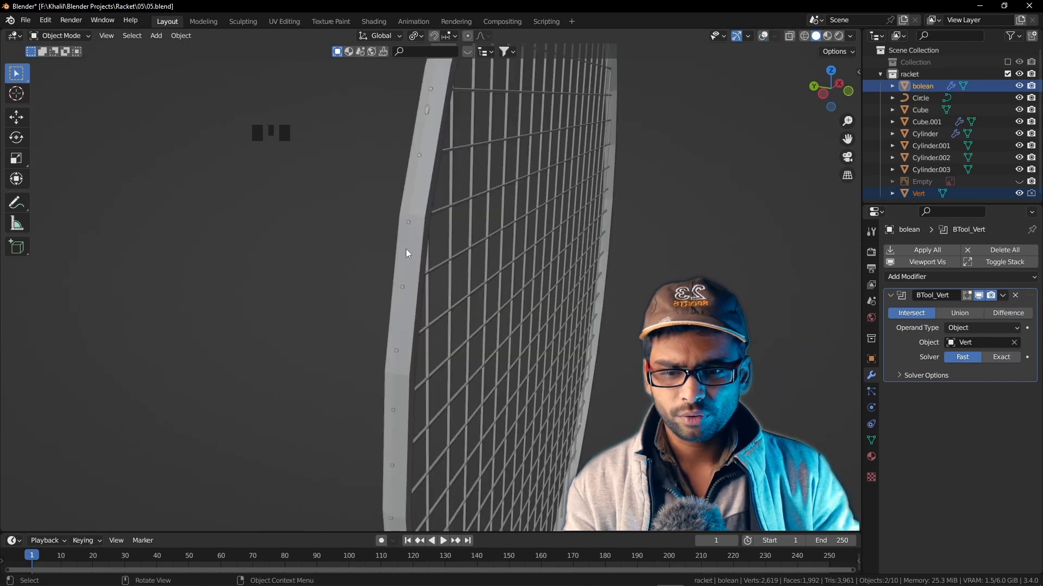
click(495, 250)
click(515, 241)
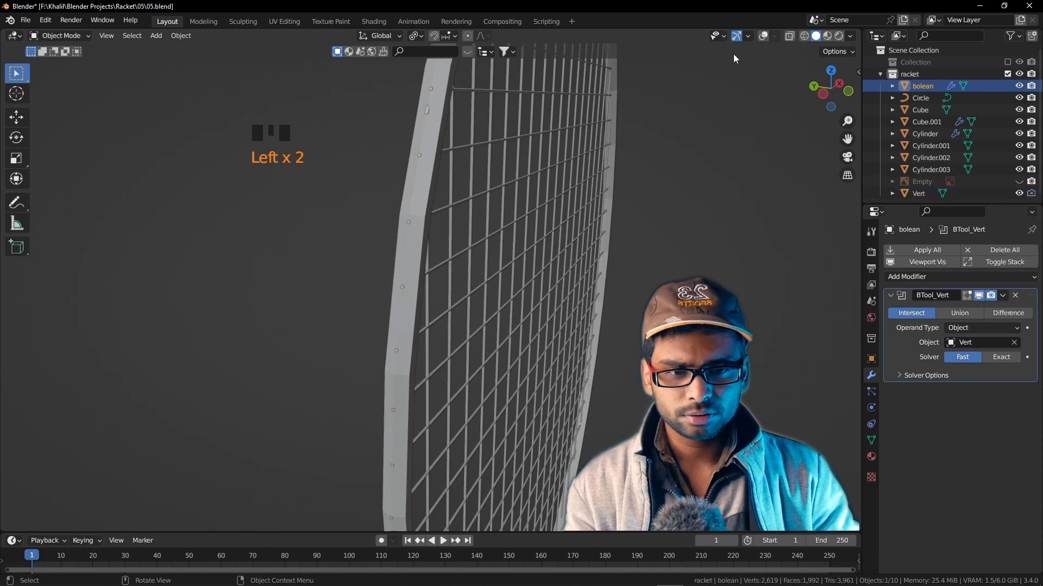
click(763, 36)
key(KP_1)
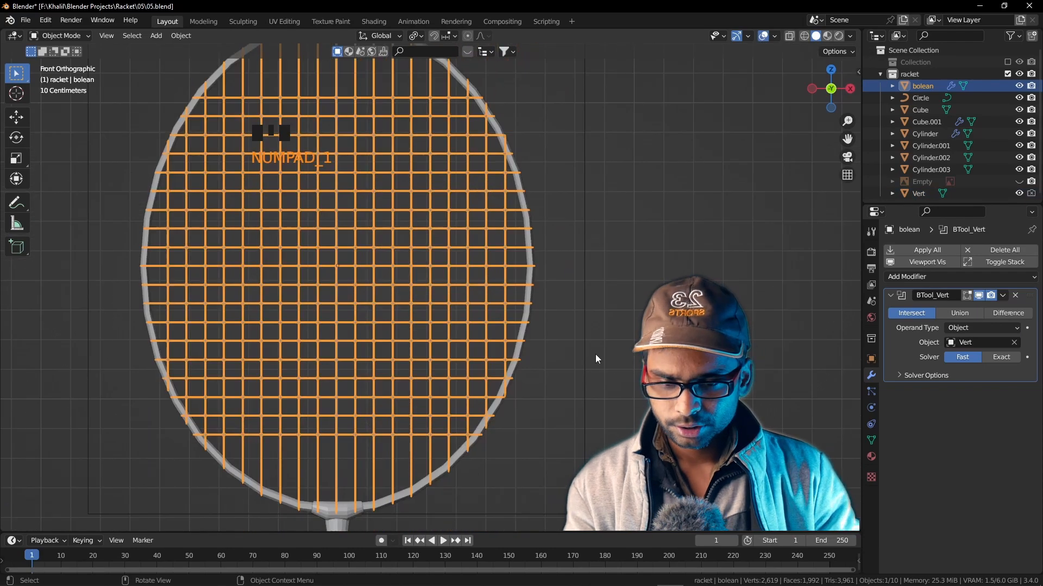
key(s)
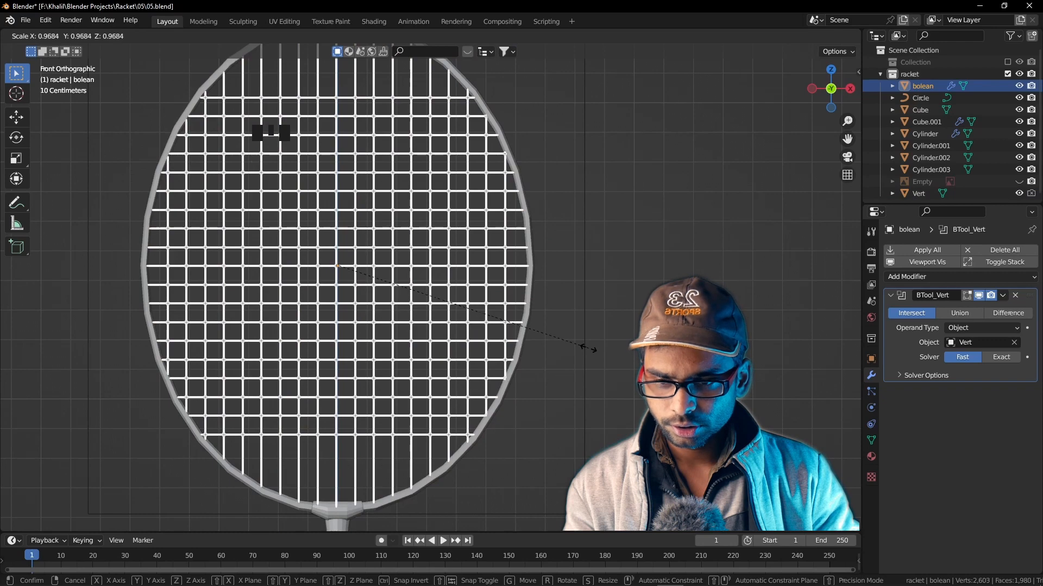
click(589, 350)
middle_drag(383, 286, 471, 300)
key(Tab)
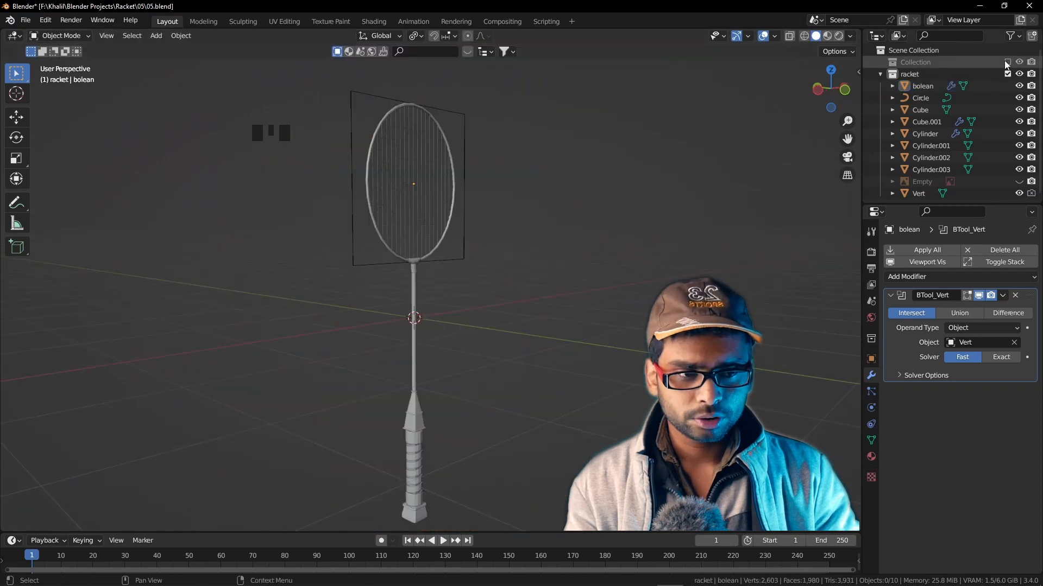
Enable the Collection with the camera and light, and raise the whole racket about 2.31 m along Z so its handle stands on the origin
click(1007, 62)
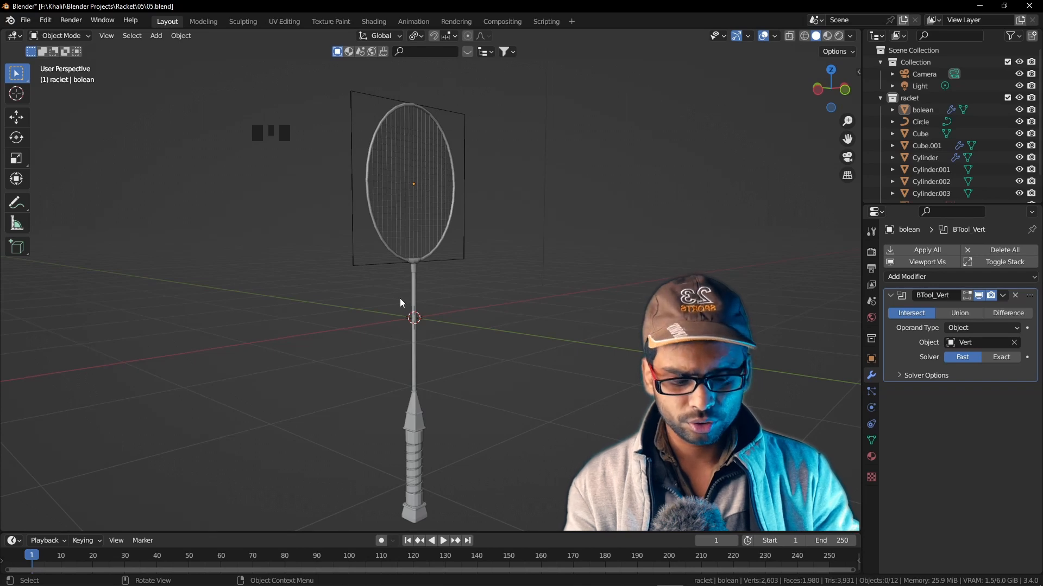
key(KP_1)
scroll(406, 295, down, 2)
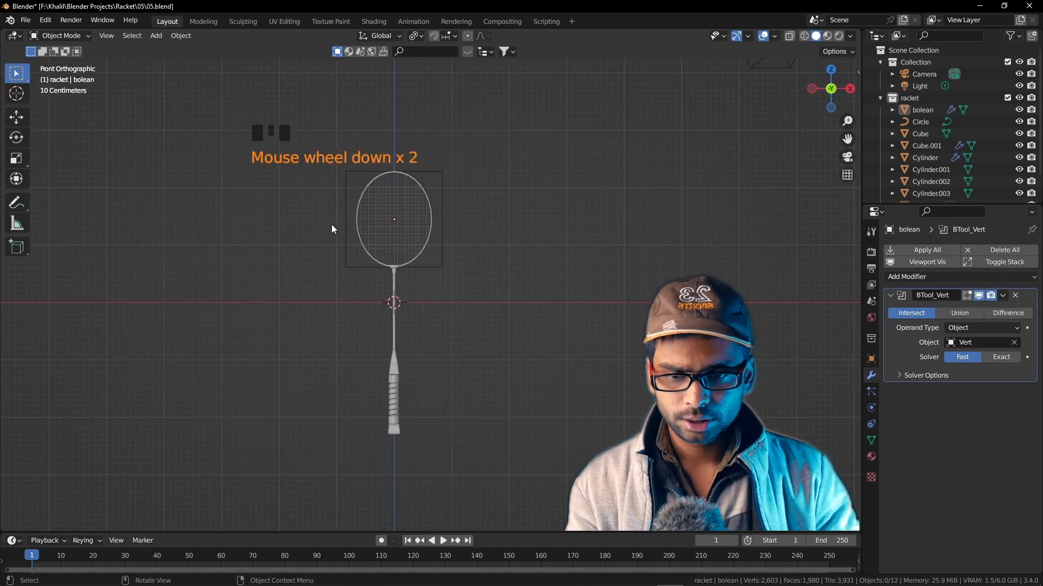
drag(320, 203, 486, 443)
key(g)
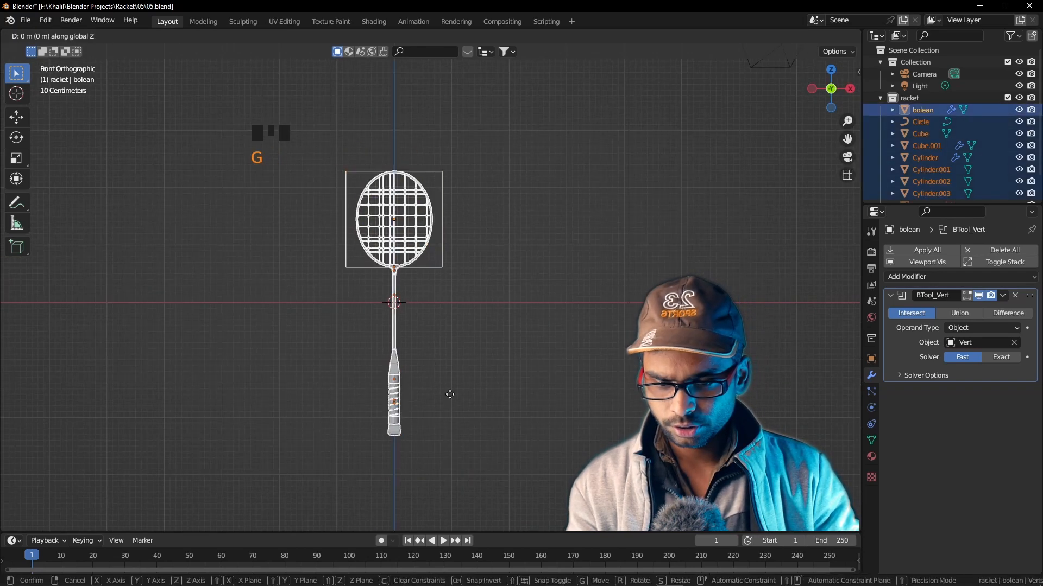
click(446, 259)
scroll(341, 299, up, 7)
scroll(521, 296, up, 4)
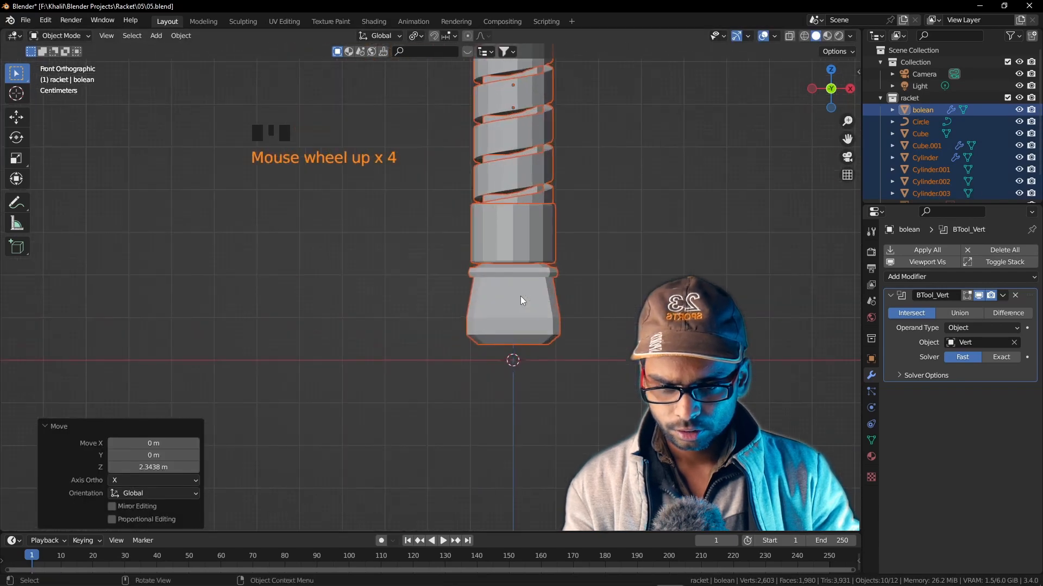
key(g)
key(z)
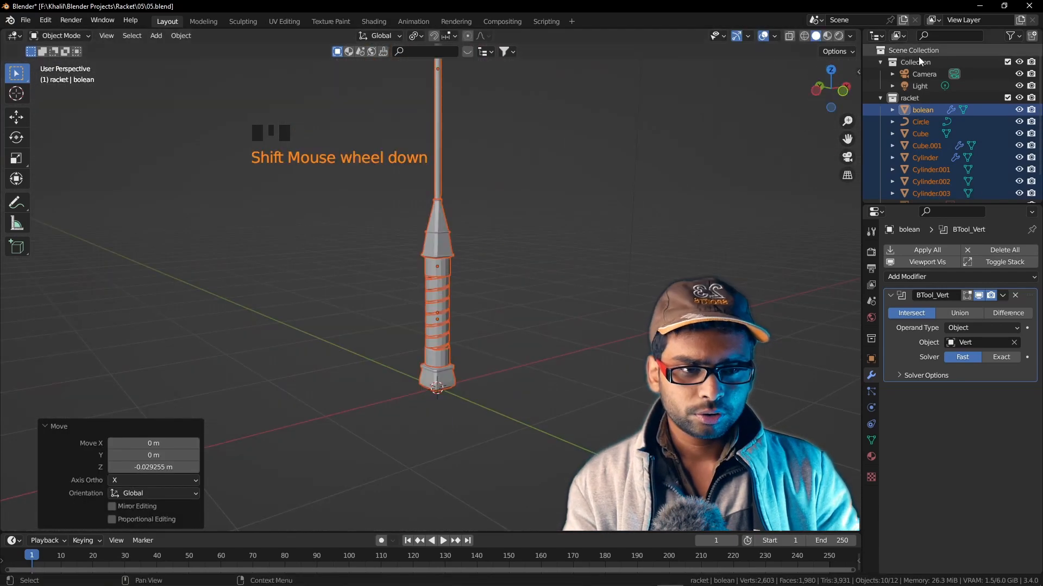
Add a plane to Collection and scale it up about 9.75 times, then further, to form a large floor under the racket
click(916, 60)
scroll(489, 152, down, 2)
middle_drag(489, 152, 513, 217)
scroll(514, 158, down, 2)
key(shift+a)
mouse_move(513, 217)
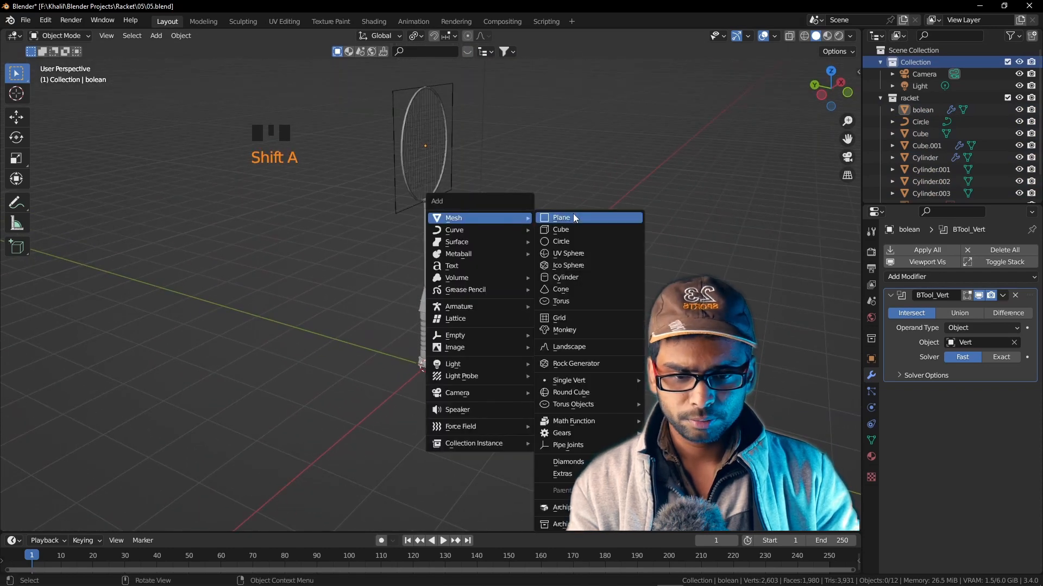
click(572, 213)
key(s)
click(530, 354)
scroll(529, 354, down, 5)
key(s)
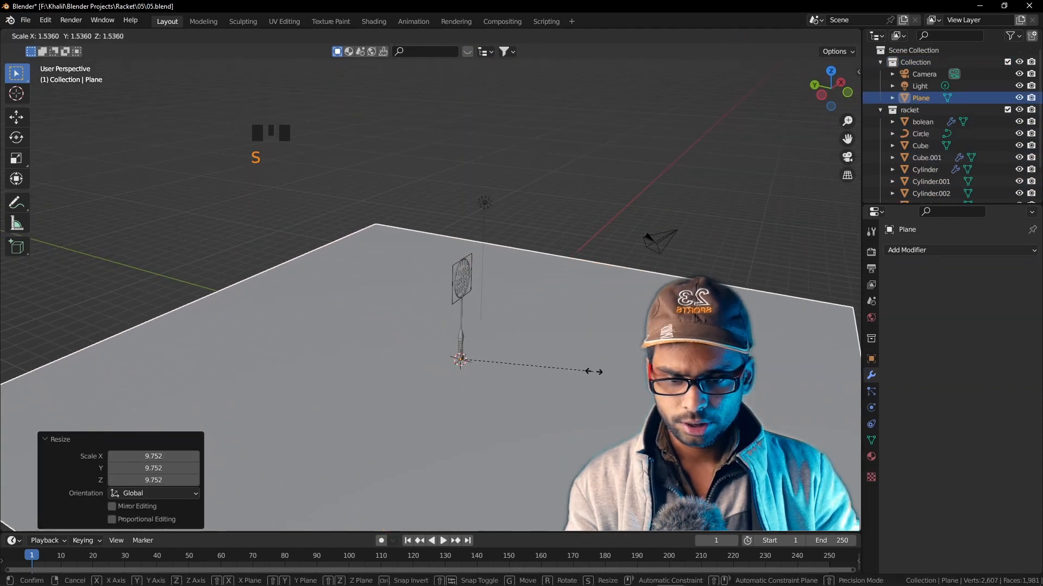
Extrude two adjacent floor edges upward more than 8 m into walls and bevel the corner edges about 0.23 m with 8 segments
key(Tab)
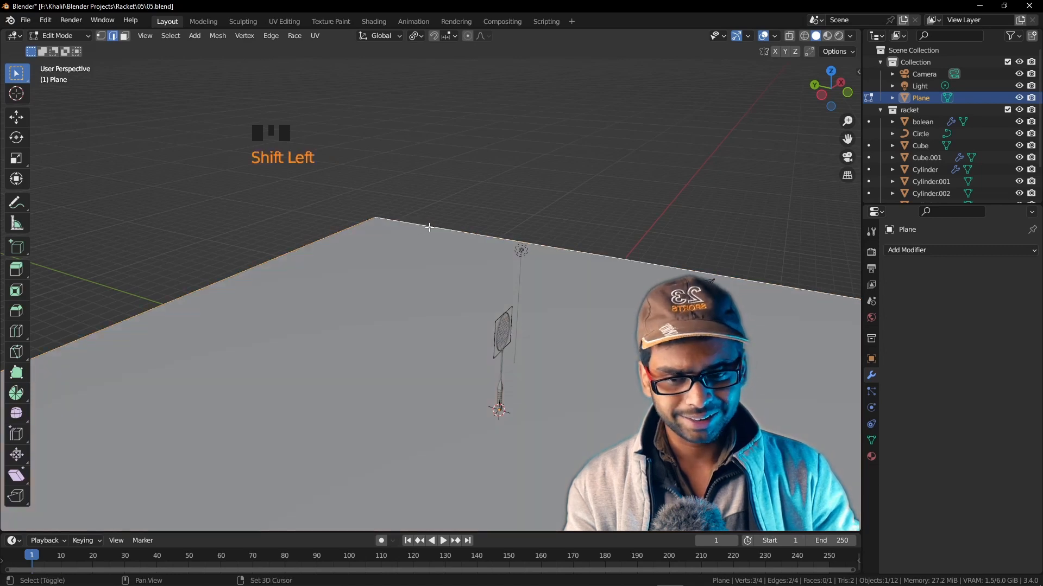
key(e)
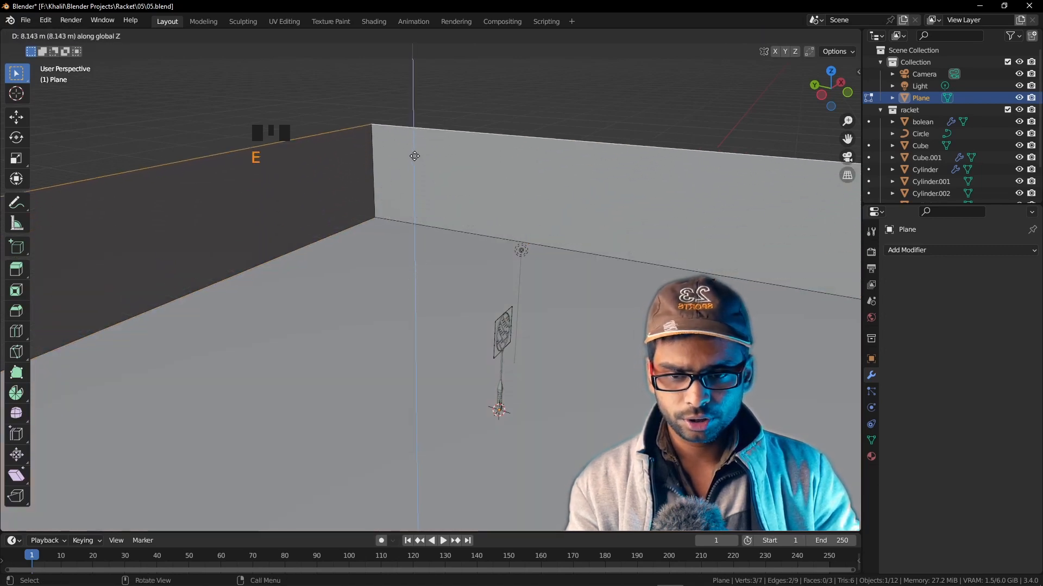
click(374, 182)
click(350, 227)
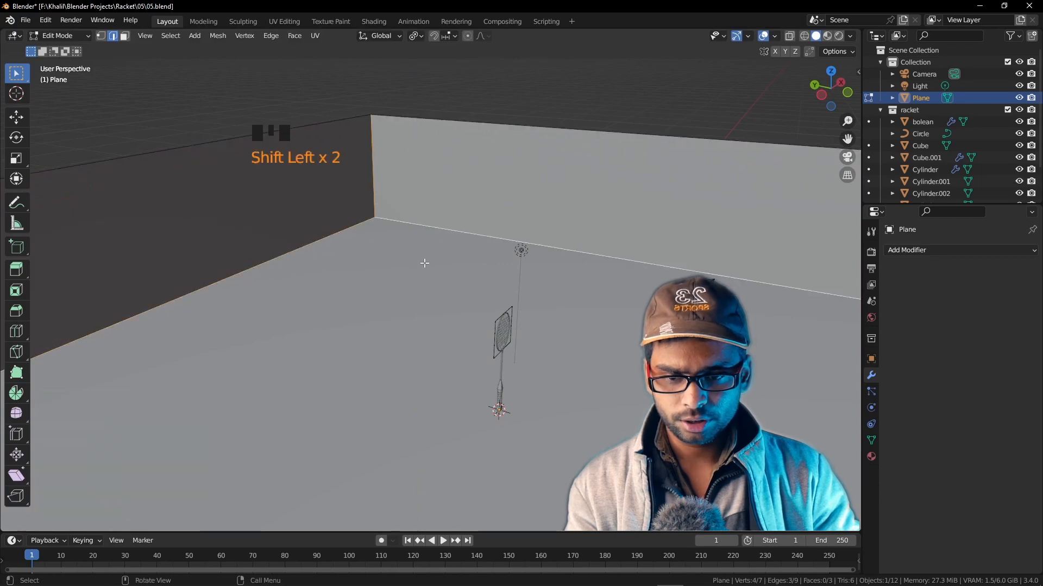
key(ctrl+b)
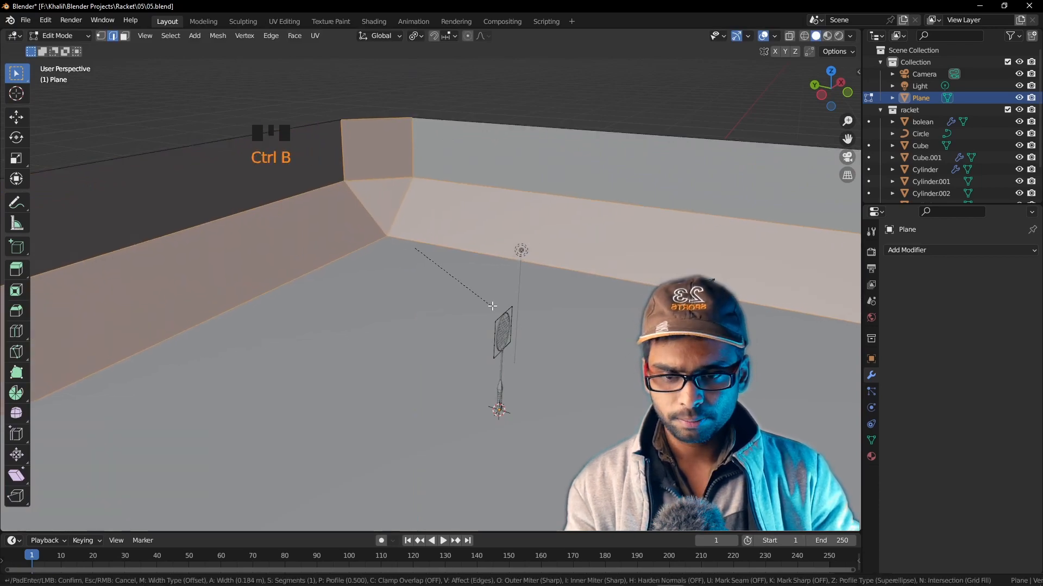
scroll(505, 310, up, 6)
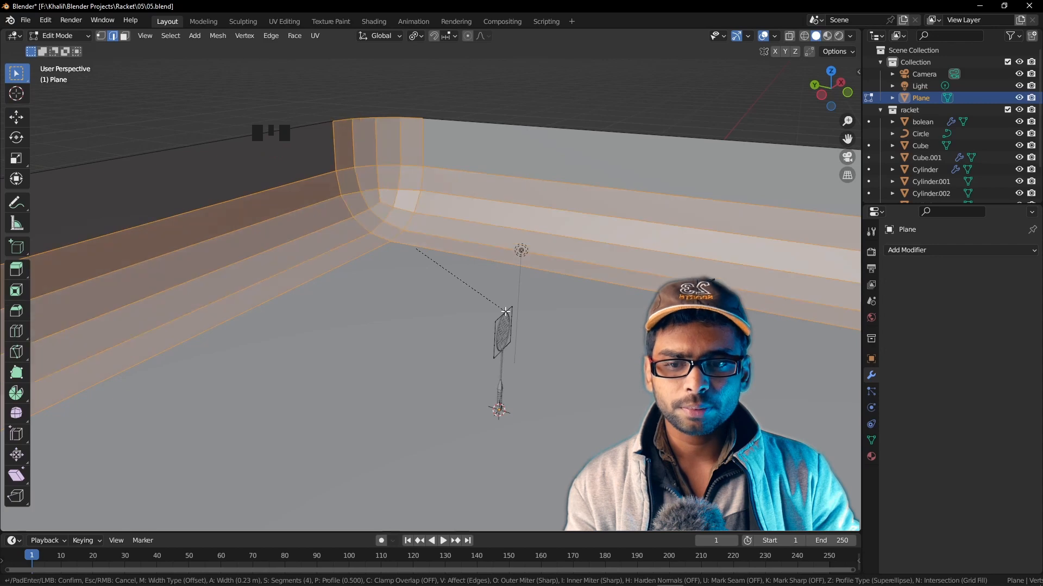
scroll(505, 311, up, 1)
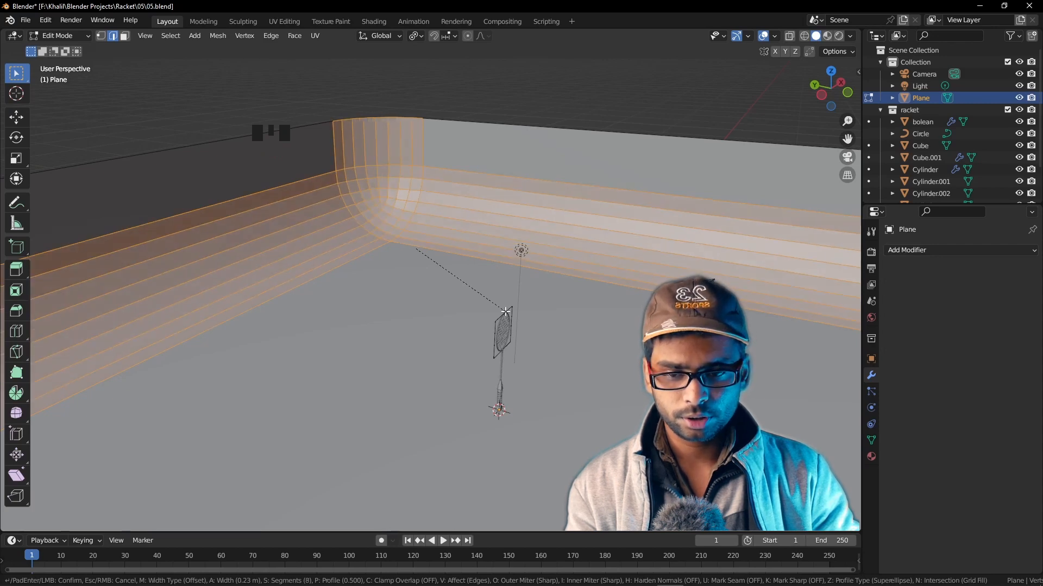
click(505, 311)
Return to Object Mode and apply Shade Smooth to the backdrop plane
key(Tab)
right_click(381, 227)
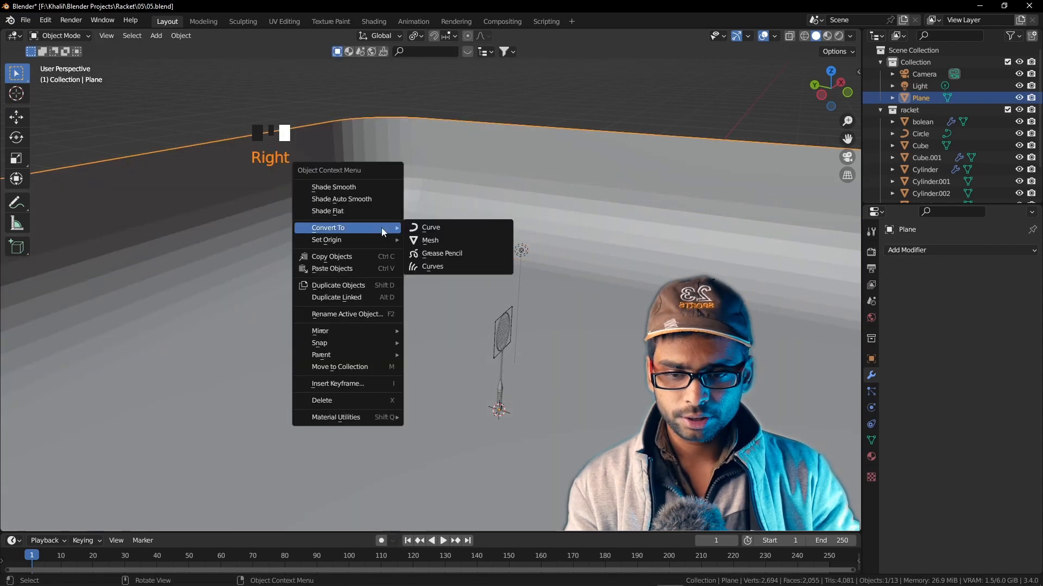
click(348, 187)
Select the default light from the top view and delete it
middle_drag(356, 203, 488, 314)
key(KP_7)
click(419, 328)
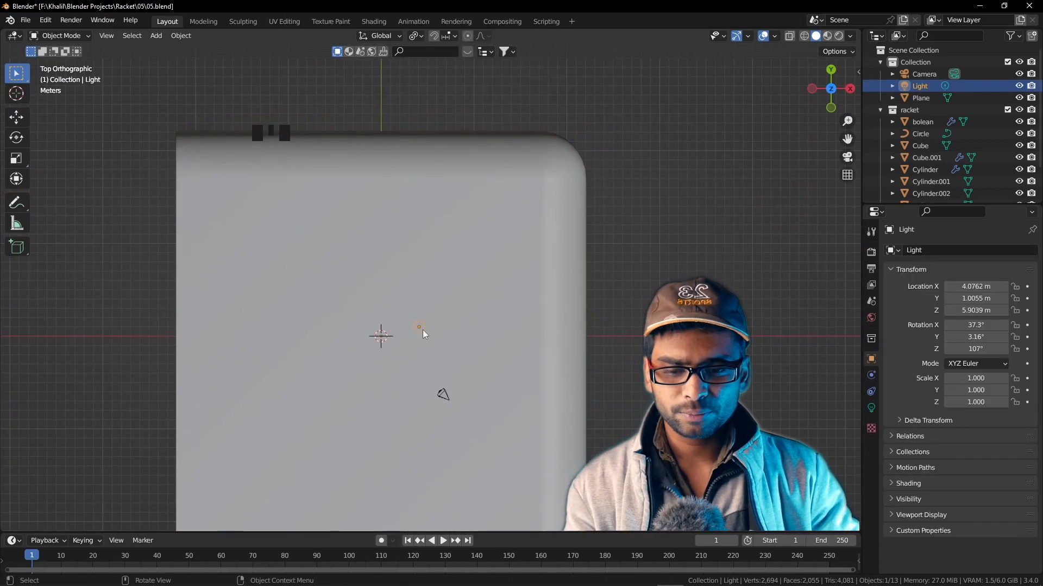
key(x)
click(422, 341)
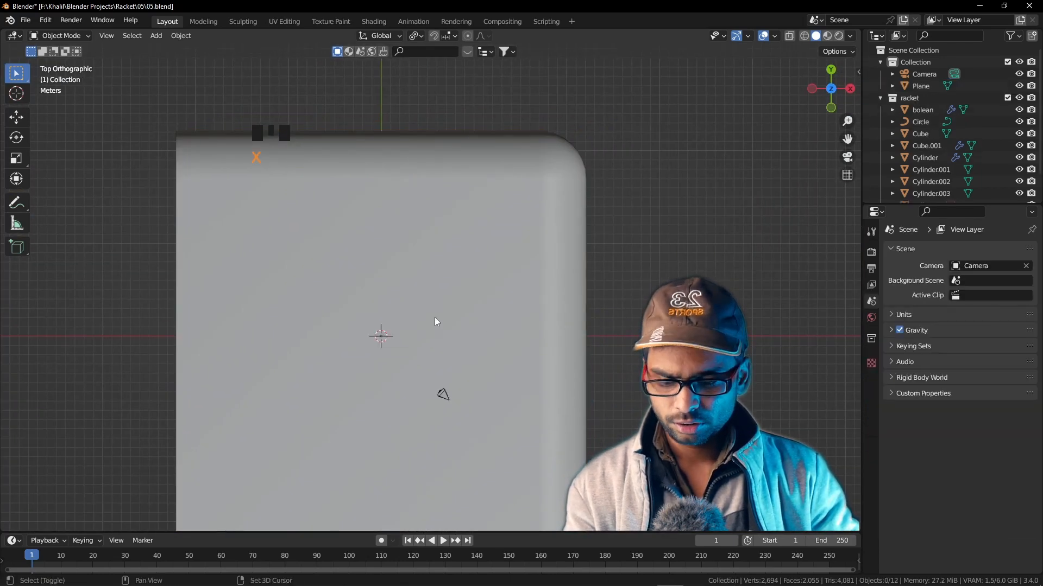
Add an area light and place it near the back corner at about X 12.29 m, Y 12.82 m, Z 7.88 m
key(shift+a)
mouse_move(434, 317)
mouse_move(406, 464)
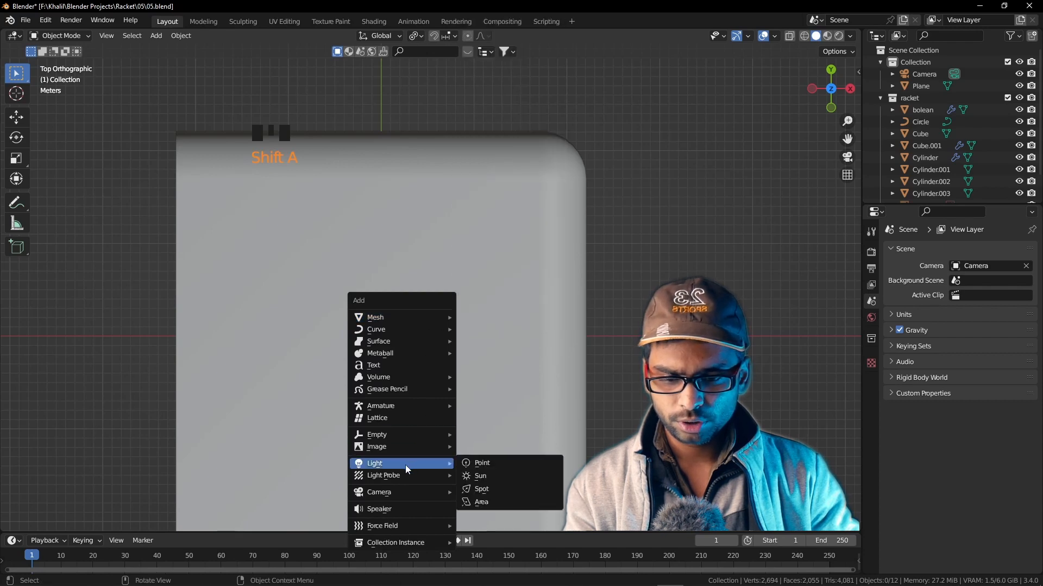
click(470, 500)
key(g)
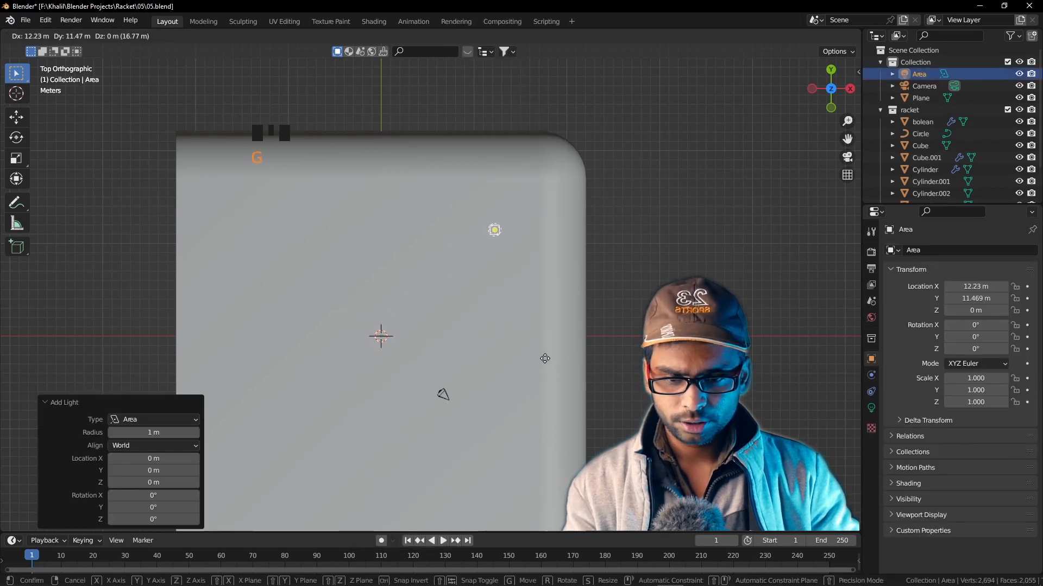
click(546, 352)
middle_drag(546, 352, 489, 320)
key(g)
key(z)
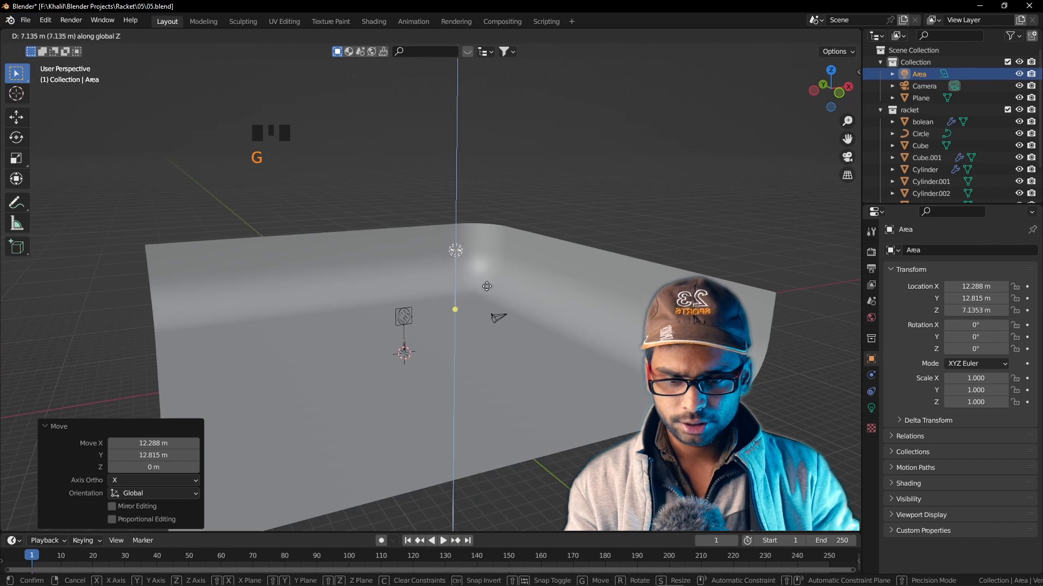
click(487, 281)
Scale the area light up to about 1.71 and stretch it about 2.5 times along X
middle_drag(487, 281, 532, 304)
key(s)
click(606, 383)
key(s)
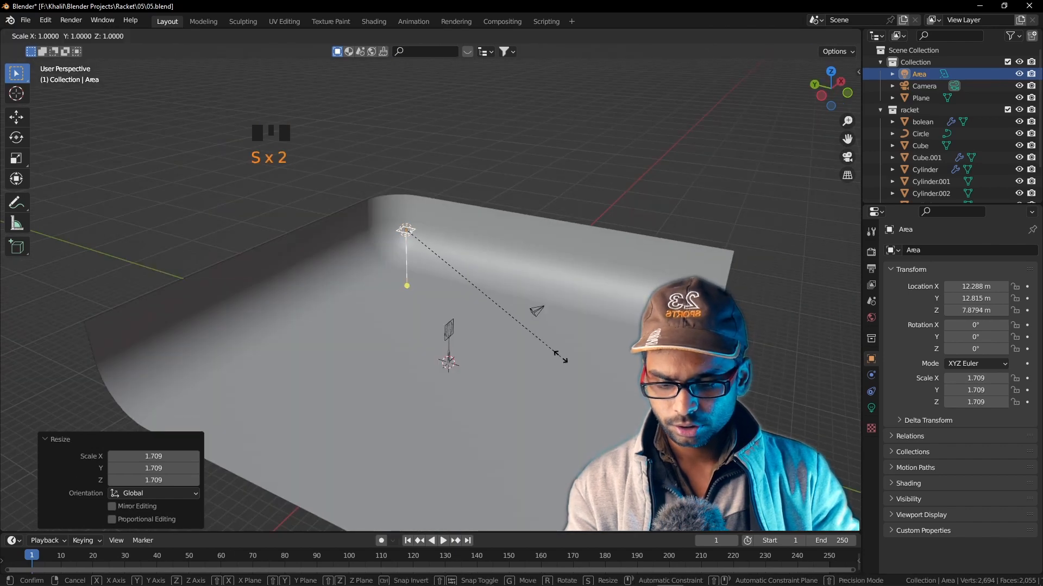
key(x)
click(844, 469)
middle_drag(600, 407, 517, 383)
Move the area light to about X 7.55 m, Y 13.52 m and place a duplicate about 13.8 m away in negative X
key(KP_7)
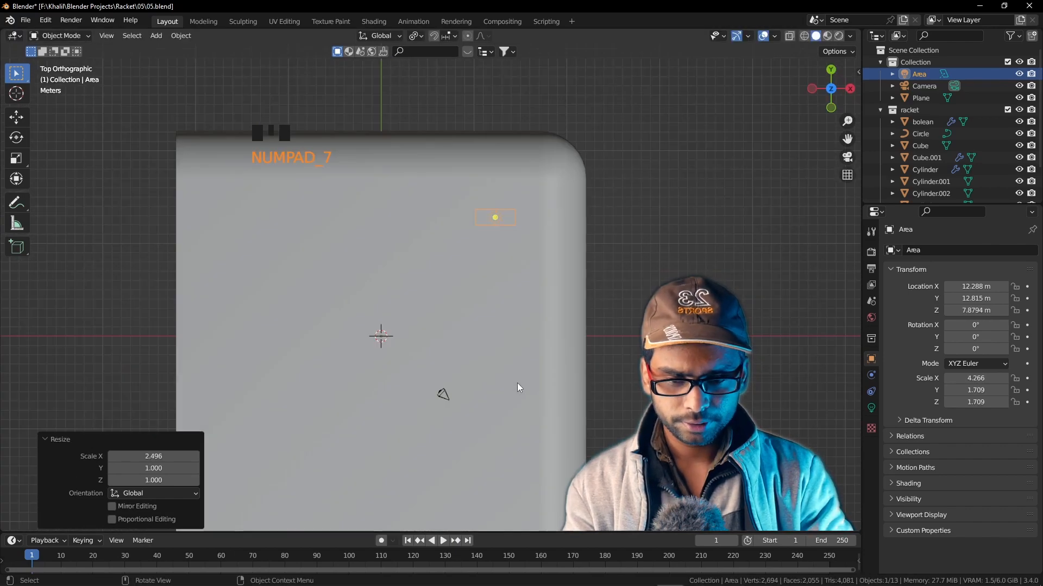
key(g)
click(470, 311)
key(shift+d)
click(341, 299)
middle_drag(341, 298, 454, 208)
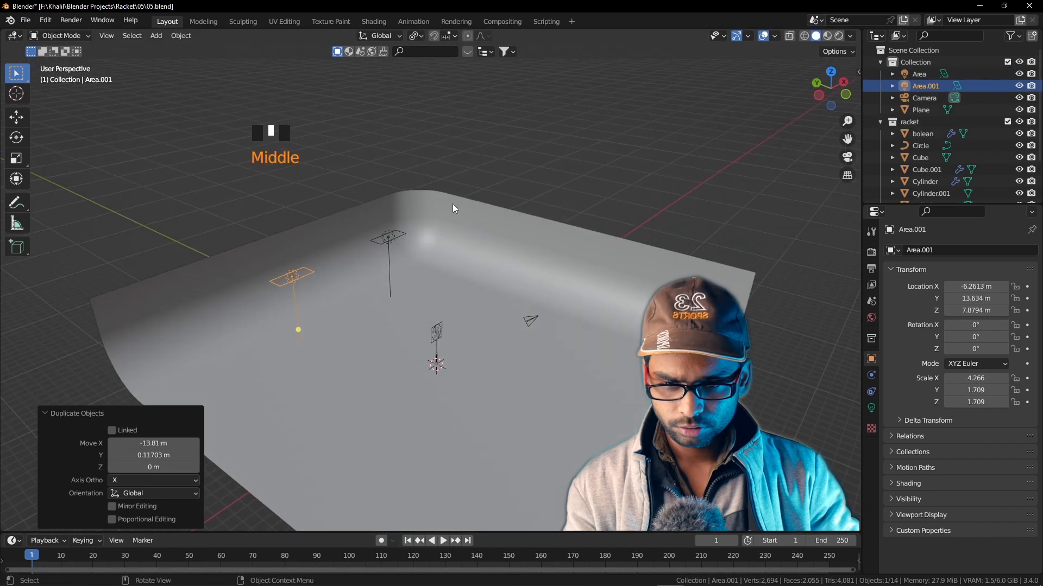
Align the camera to the current view of the racket and pull it back about 1.63 m along its local Z axis
middle_drag(422, 334, 464, 270)
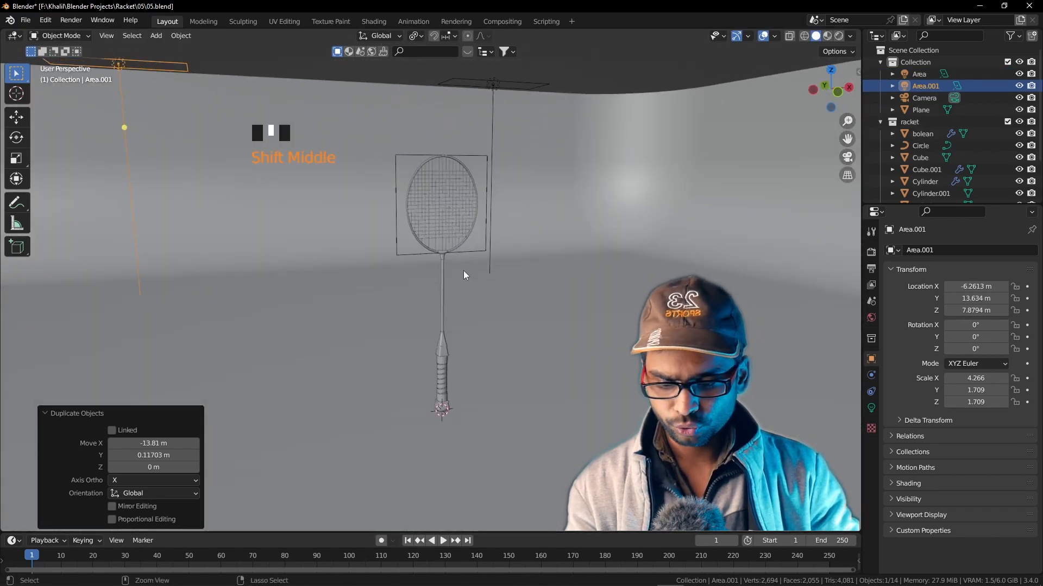
key(ctrl+alt+KP_0)
click(547, 167)
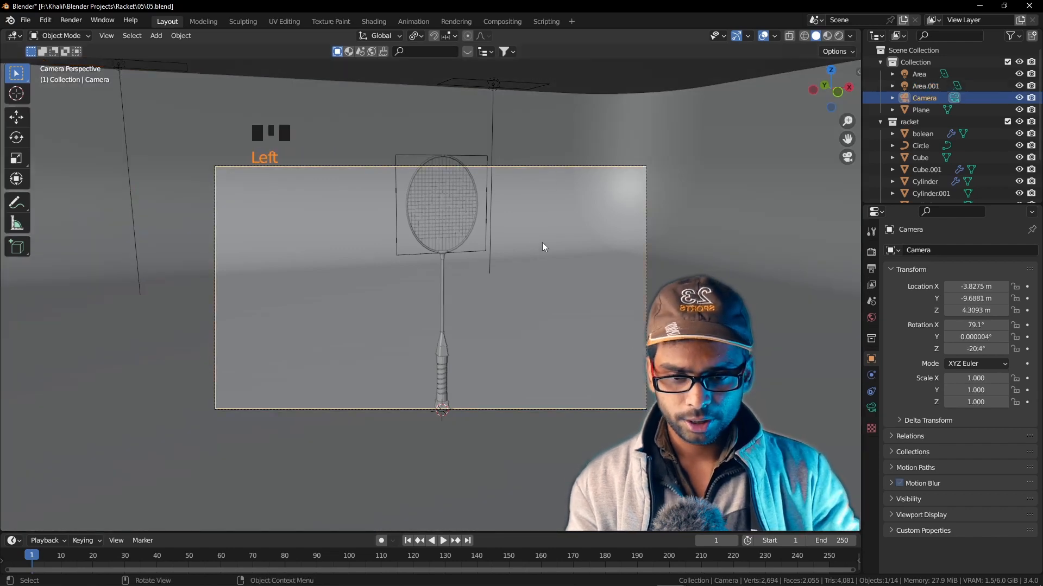
key(g)
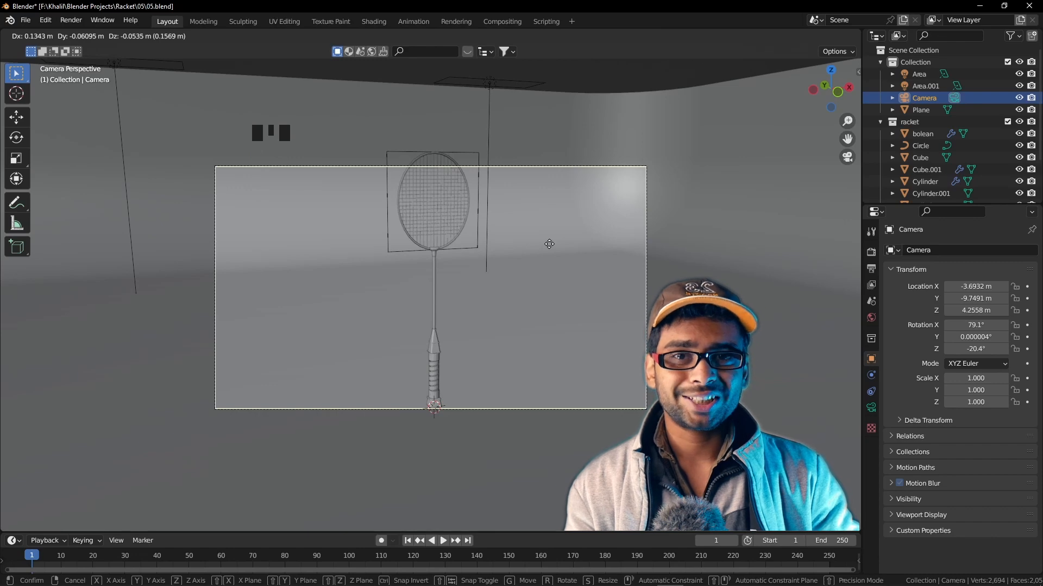
key(z)
key(z)
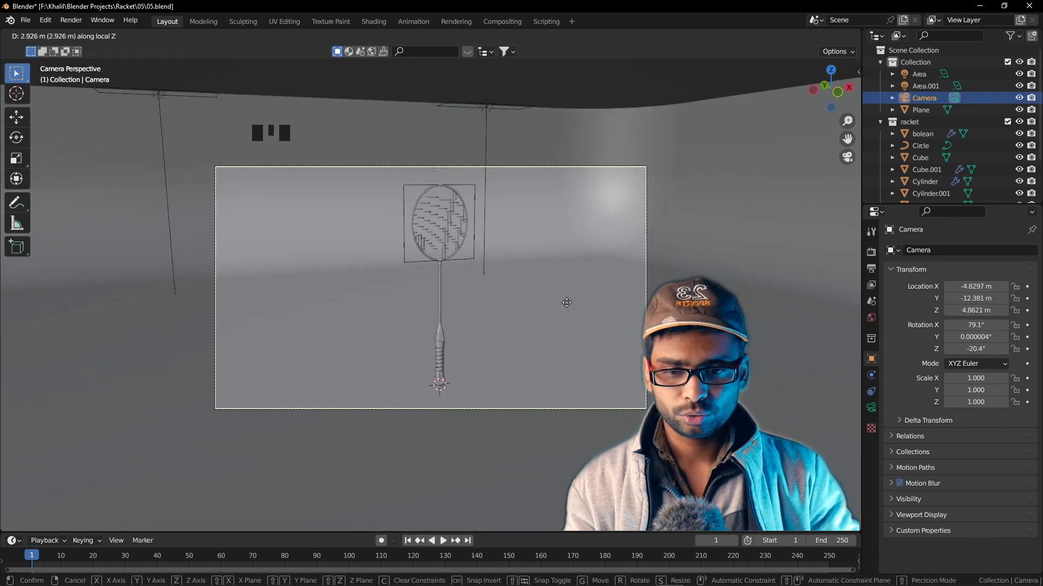
click(596, 299)
Align the camera to a more frontal view of the racket and shift it slightly to fit the racket inside the frame
middle_drag(595, 298, 519, 286)
key(ctrl+alt+KP_0)
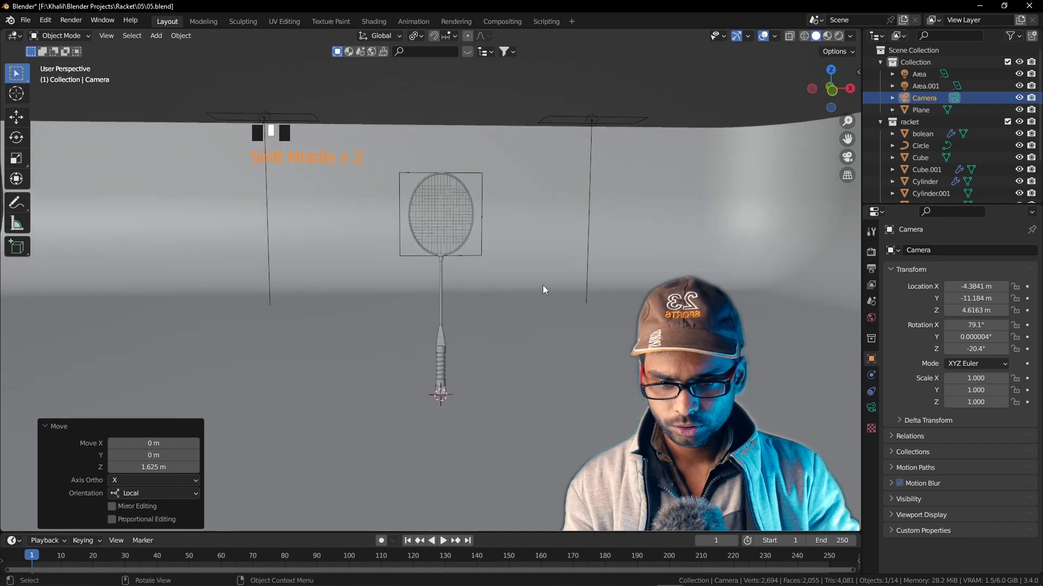
key(g)
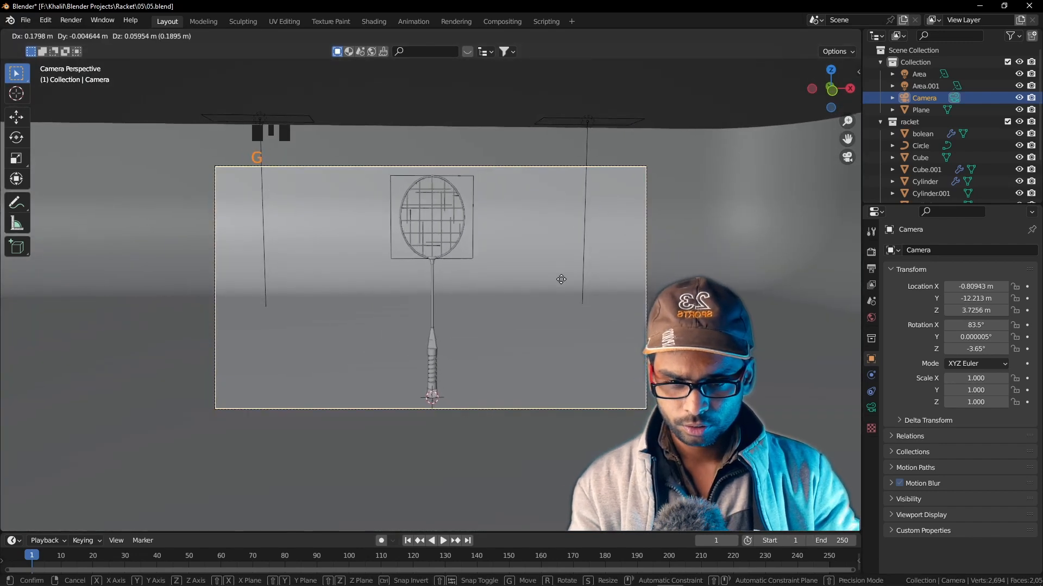
click(563, 276)
Select both area lights and set their power to 3000 W together
click(582, 274)
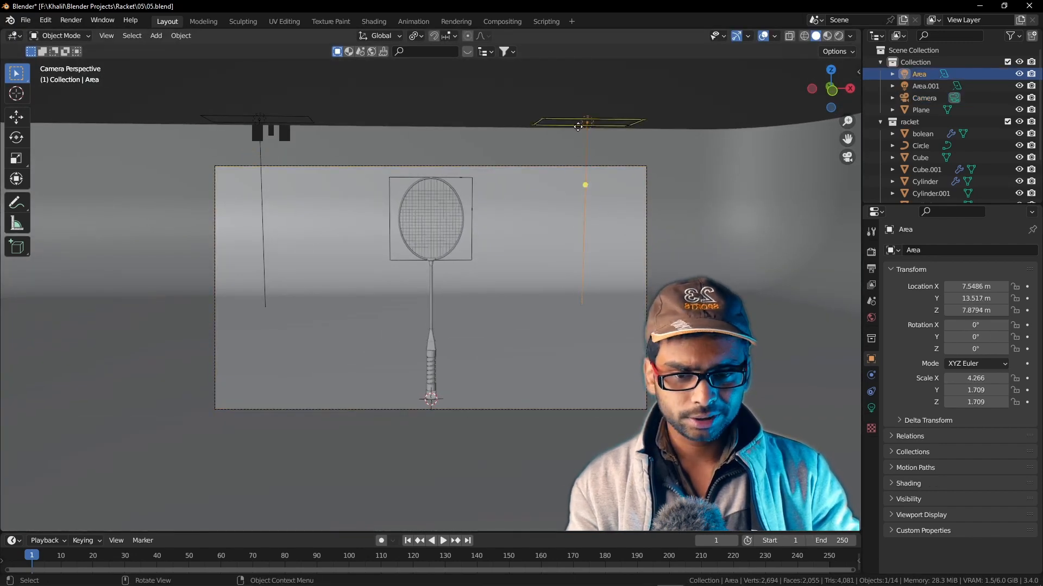
click(871, 408)
shift+click(287, 118)
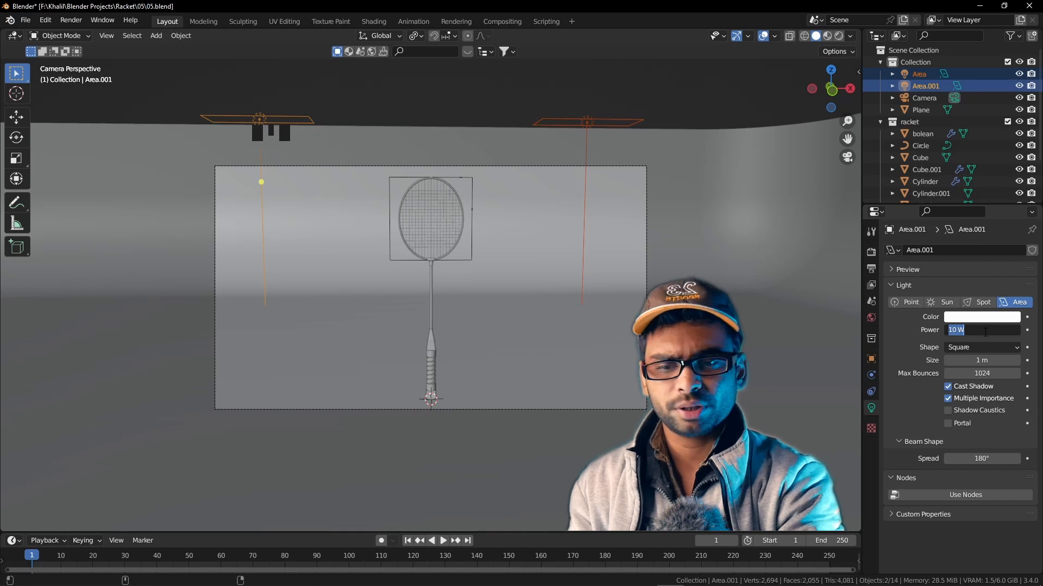
text(3000)
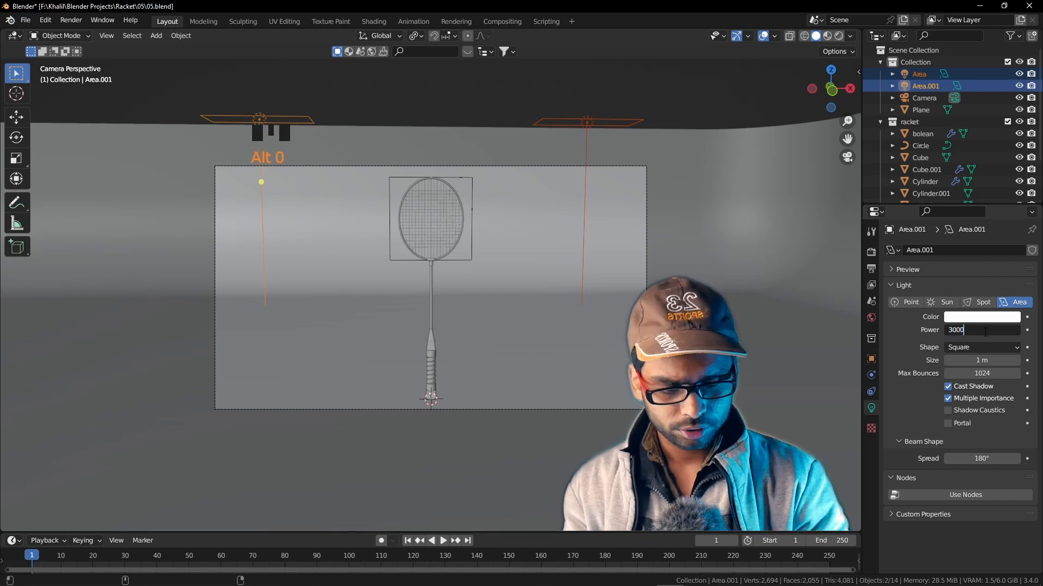
key(Return)
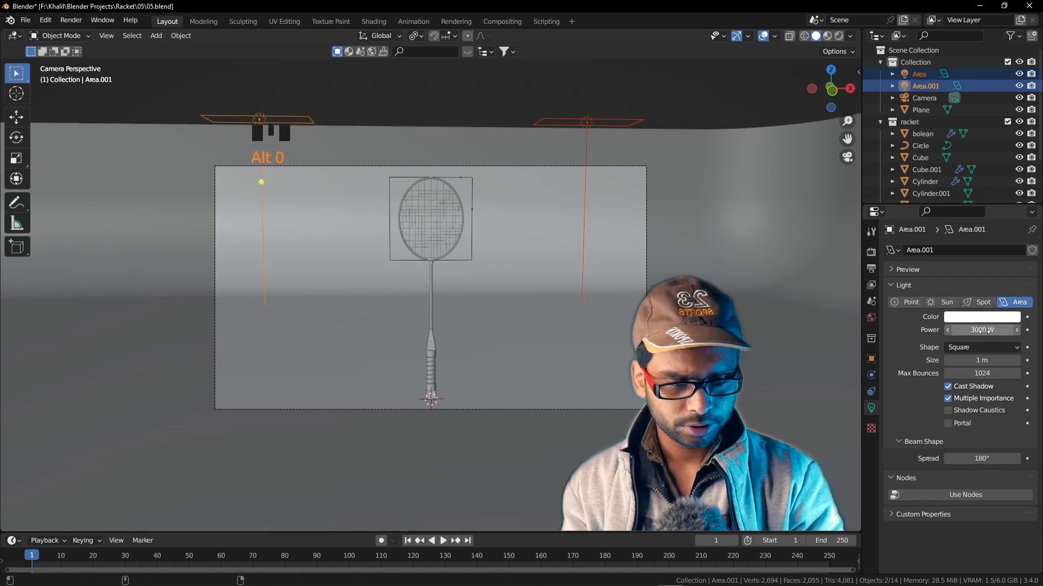
Color the Area light magenta with hue 0.890 and saturation 0.969, and Area.001 pure blue with hue 0.667 and saturation 1.000
click(600, 121)
click(974, 320)
click(986, 226)
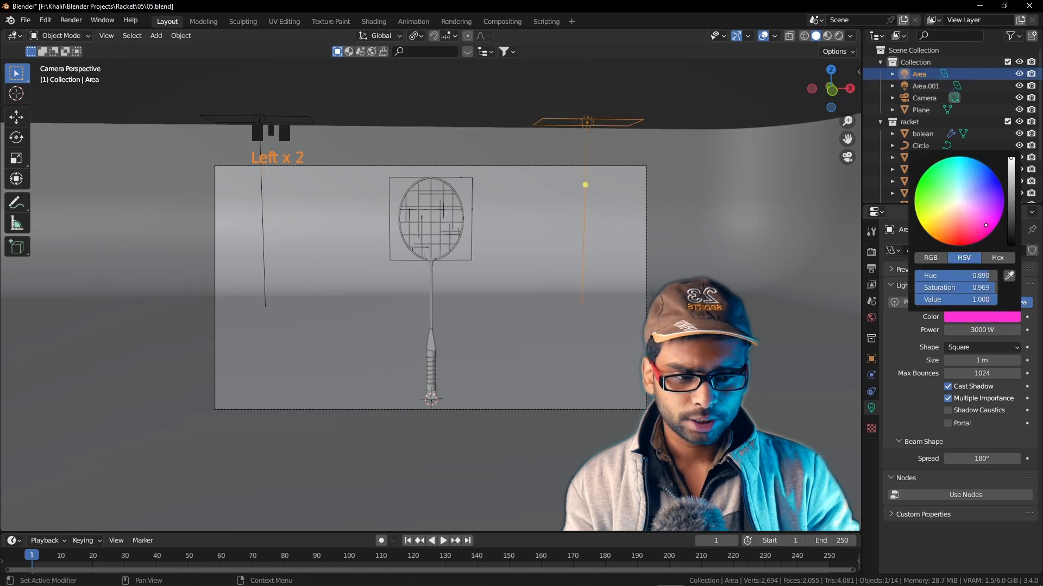
click(281, 119)
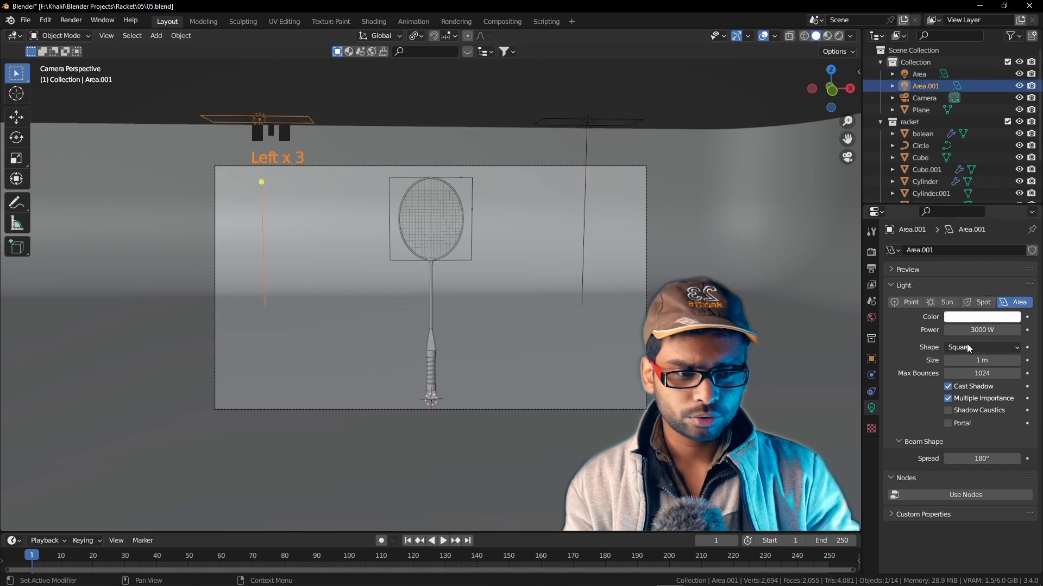
click(988, 316)
click(937, 237)
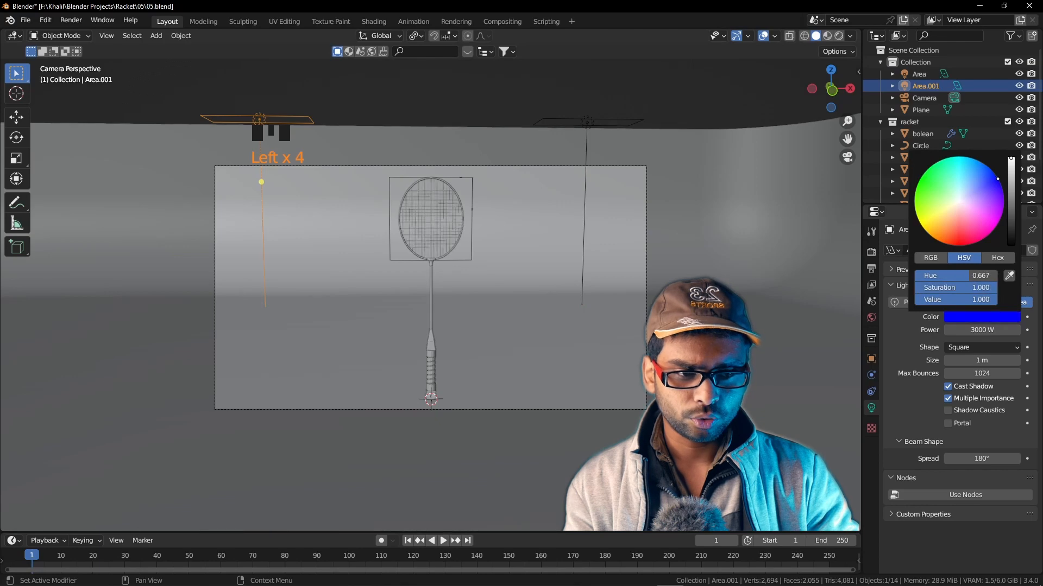
Preview the colored lighting in Rendered shading and return the viewport to Solid
key(z)
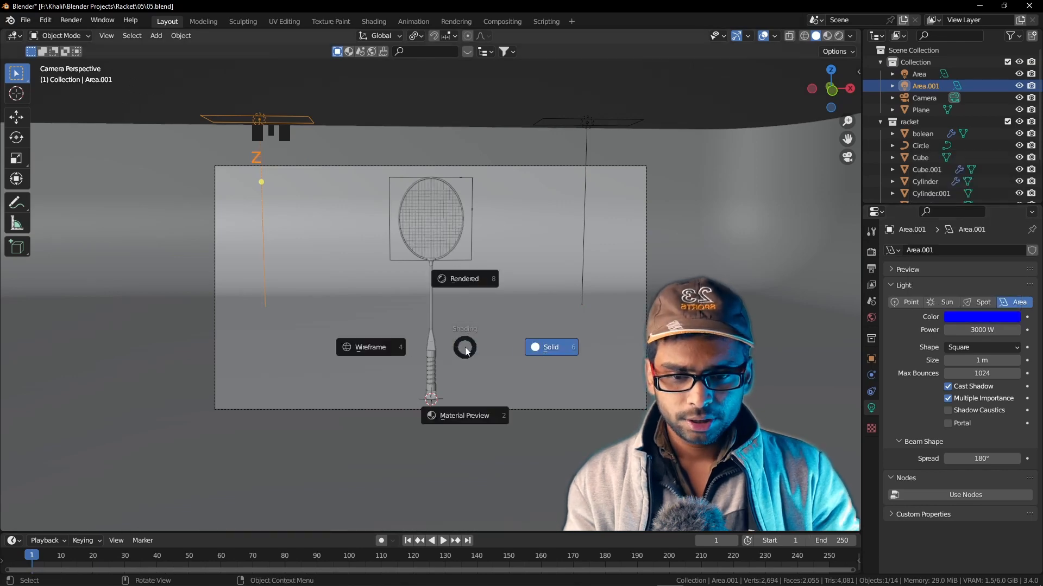
click(481, 283)
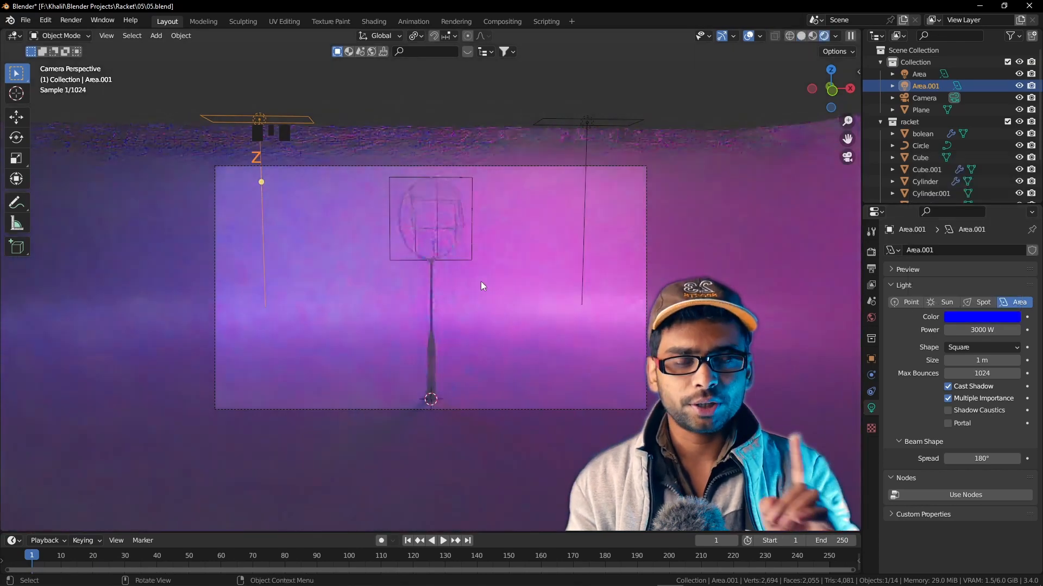
key(z)
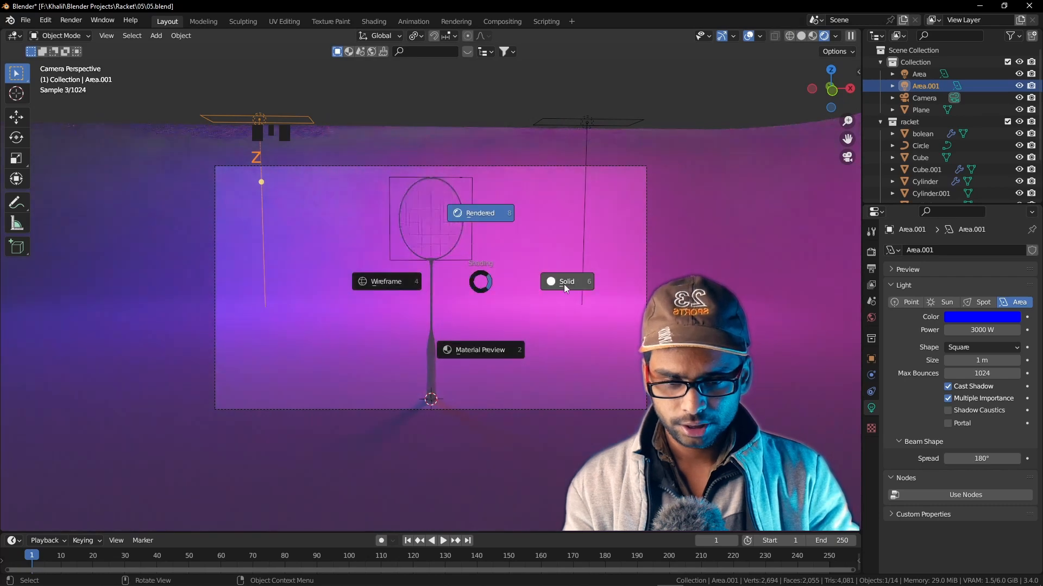
click(564, 285)
Add a third area light, raise it straight up high above the racket and scale it by about 5.4
key(shift+a)
mouse_move(475, 361)
click(539, 398)
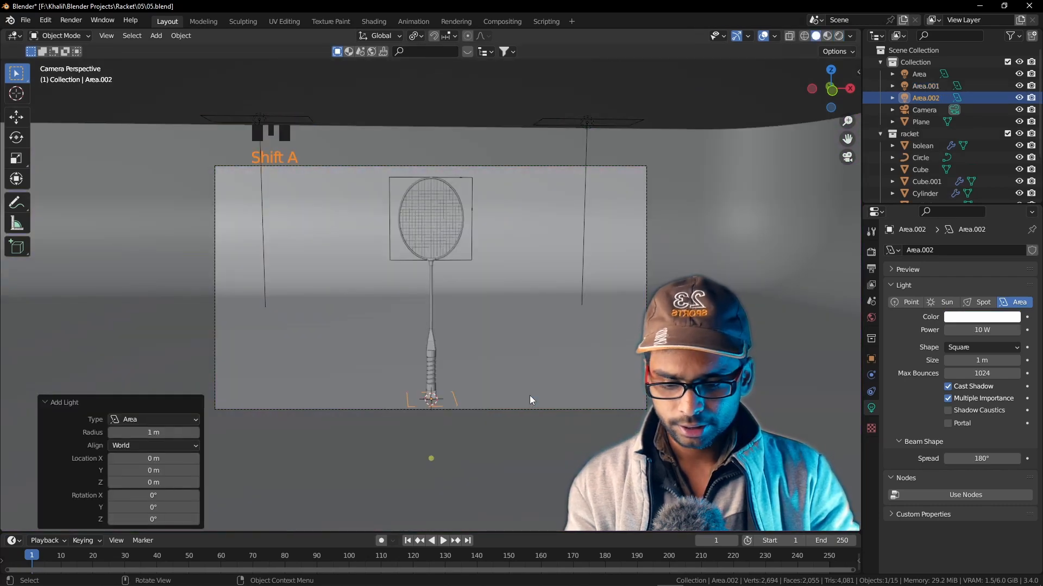
key(g)
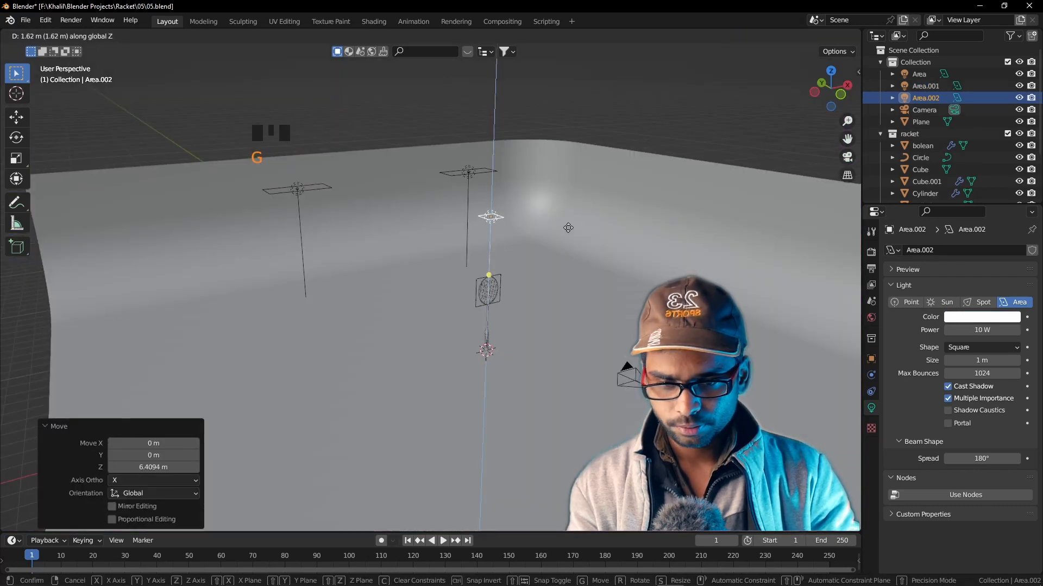
click(568, 227)
key(s)
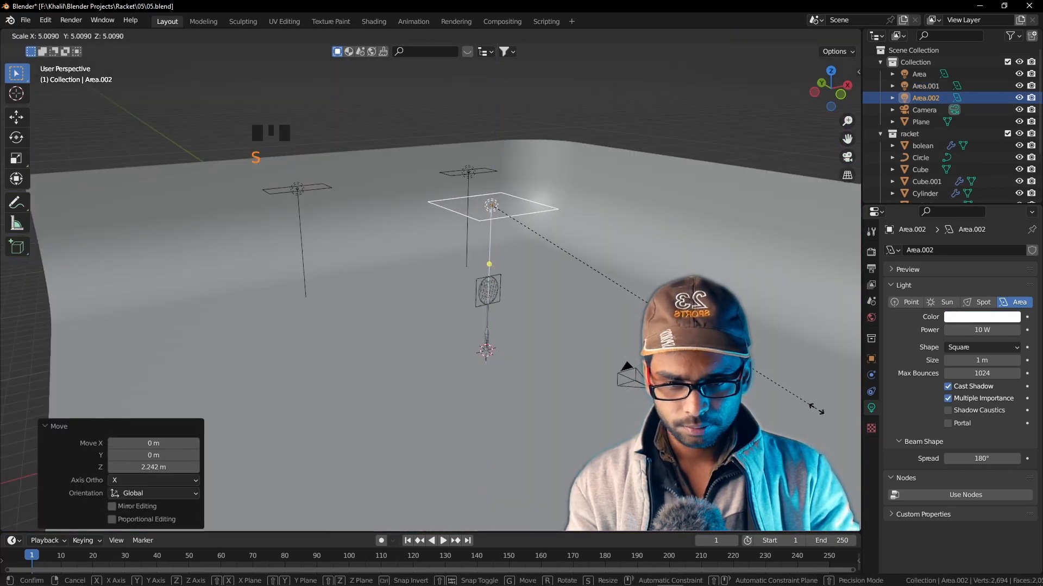
click(841, 404)
Set the overhead area light's power to 1000 W and show the camera view in Rendered shading
click(999, 330)
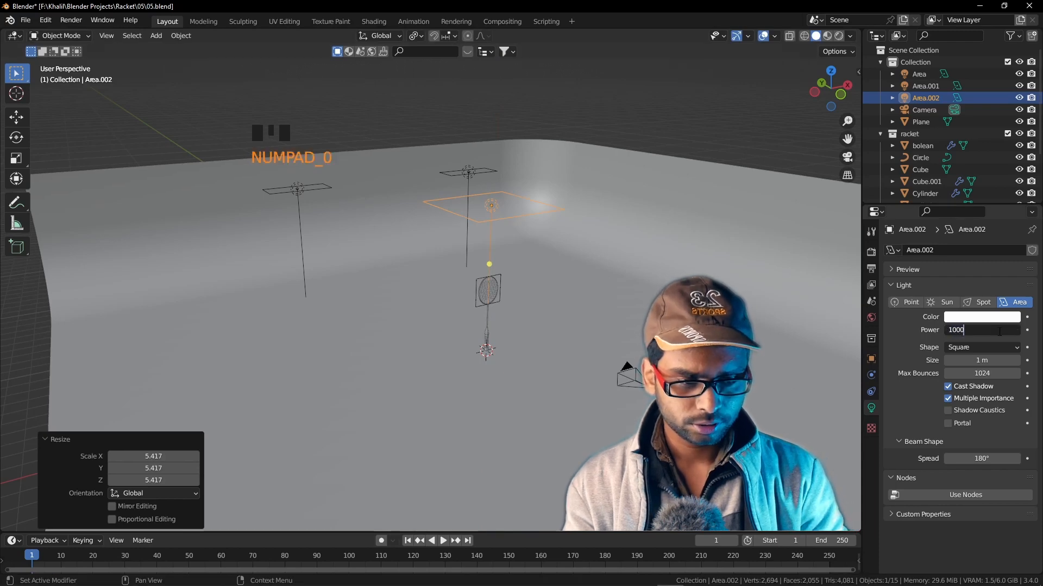
middle_drag(590, 292, 538, 298)
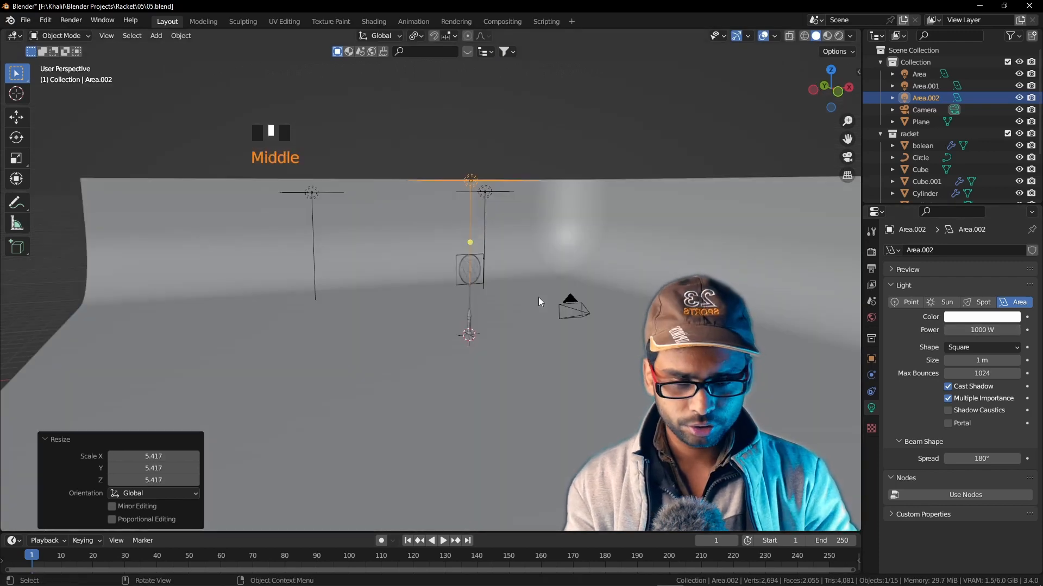
key(KP_0)
scroll(538, 297, up, 2)
key(z)
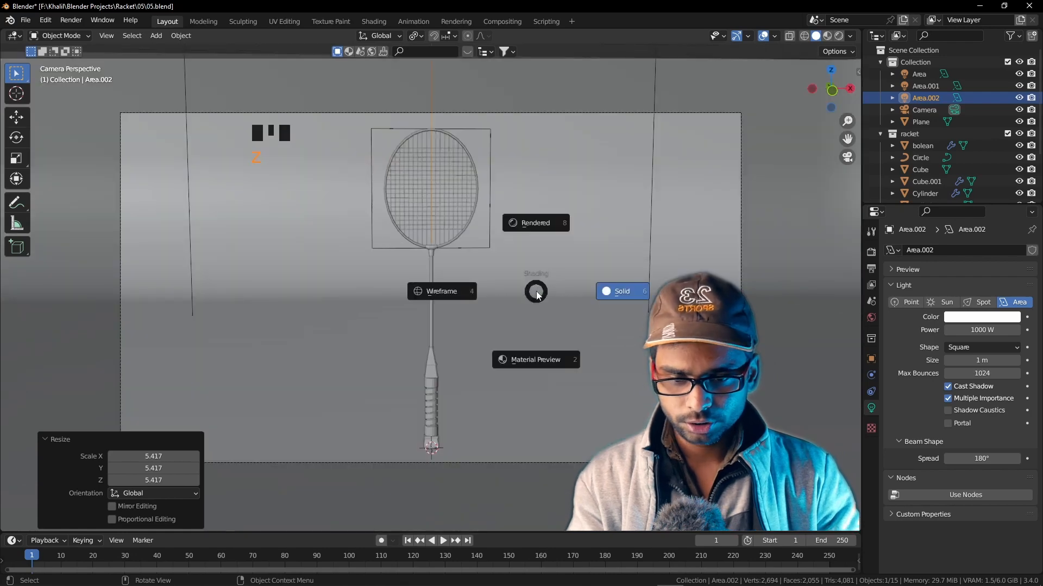
click(542, 235)
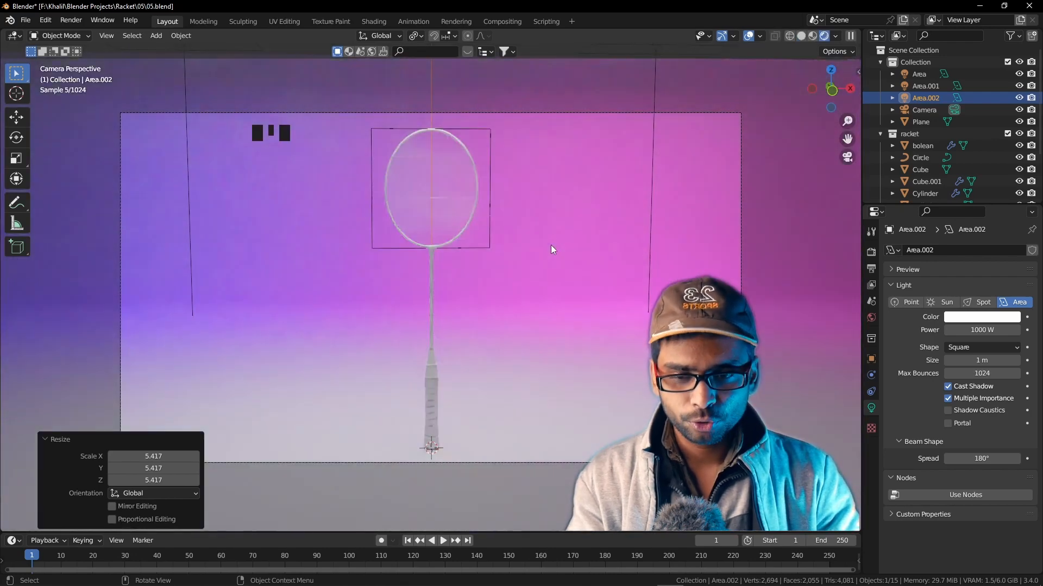
Create a new material named "red metal" on the racket's oval head frame
click(470, 230)
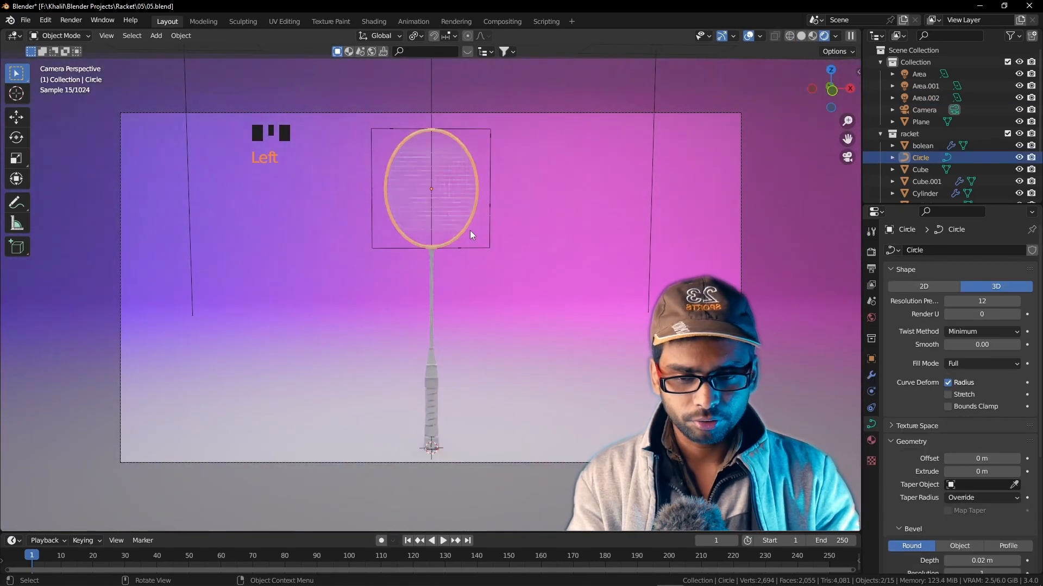
click(874, 440)
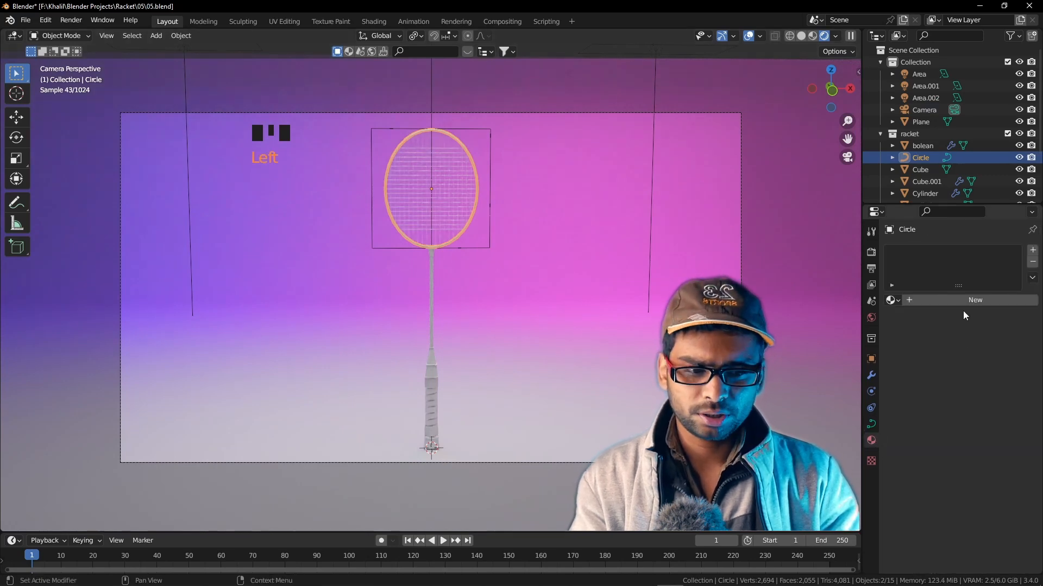
double_click(928, 300)
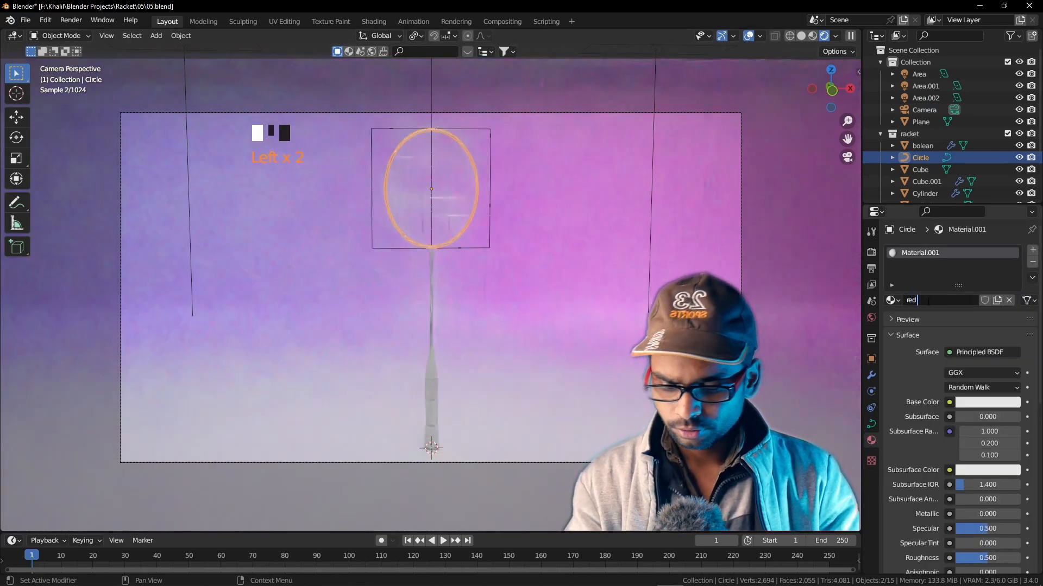
text(red metal)
key(Return)
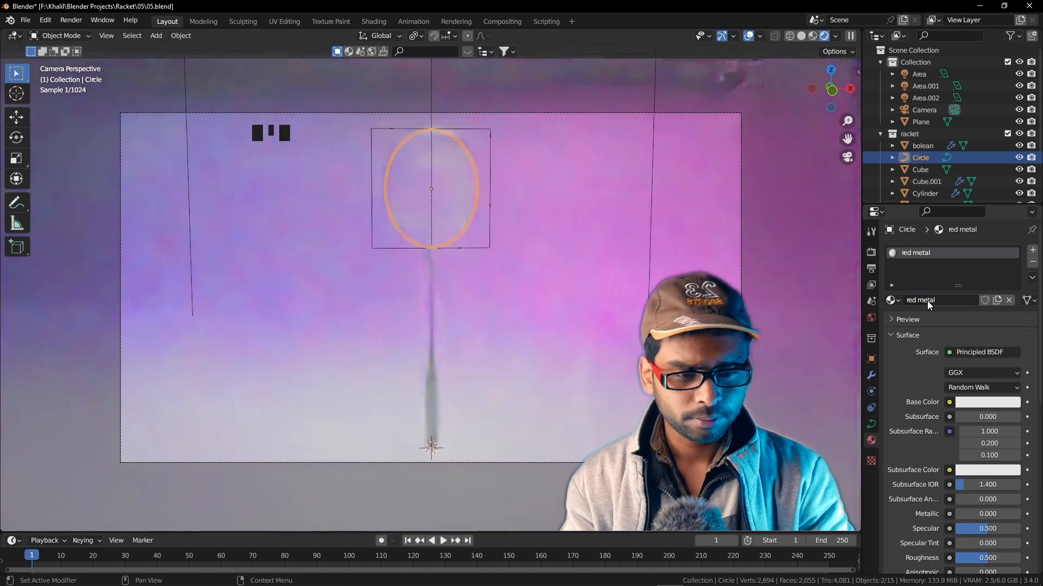
Set the red metal base color to dark red with hue 0.999, saturation 1.000 and value 0.370
click(988, 402)
click(960, 319)
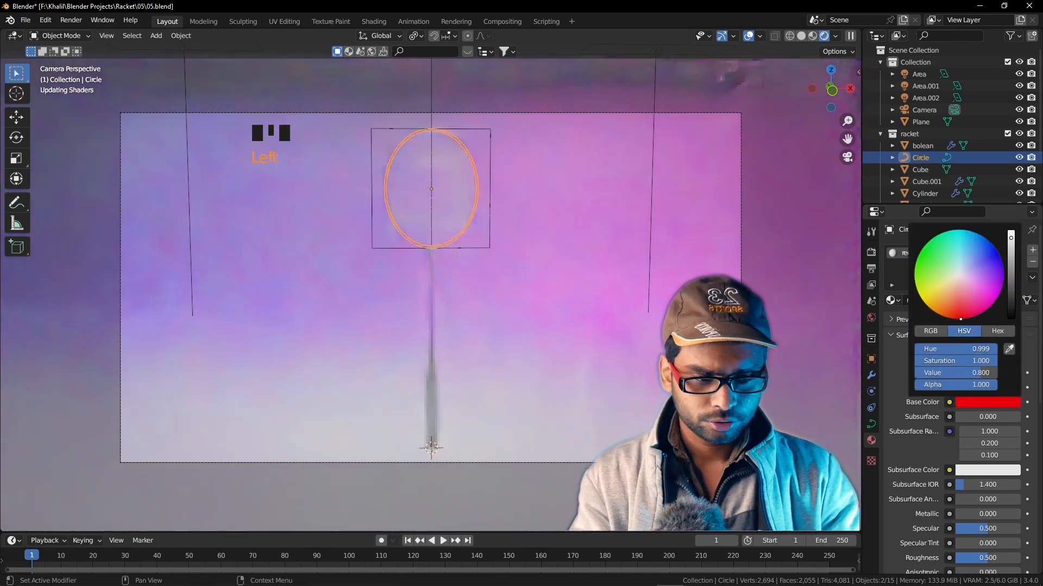
drag(1012, 246, 1011, 259)
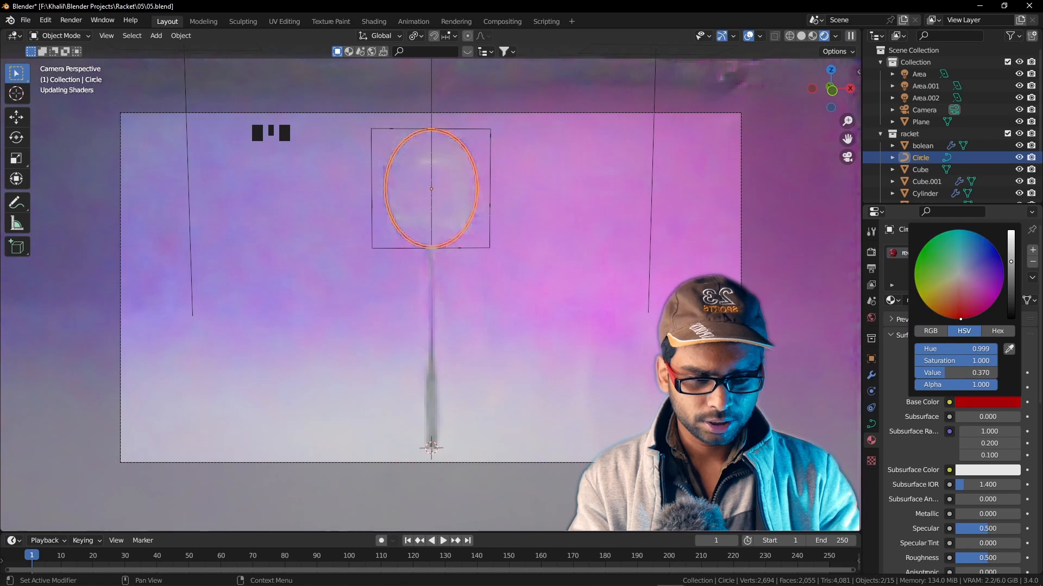
Set the red metal material's metallic to 1.000 and roughness to 0.100
scroll(918, 421, down, 2)
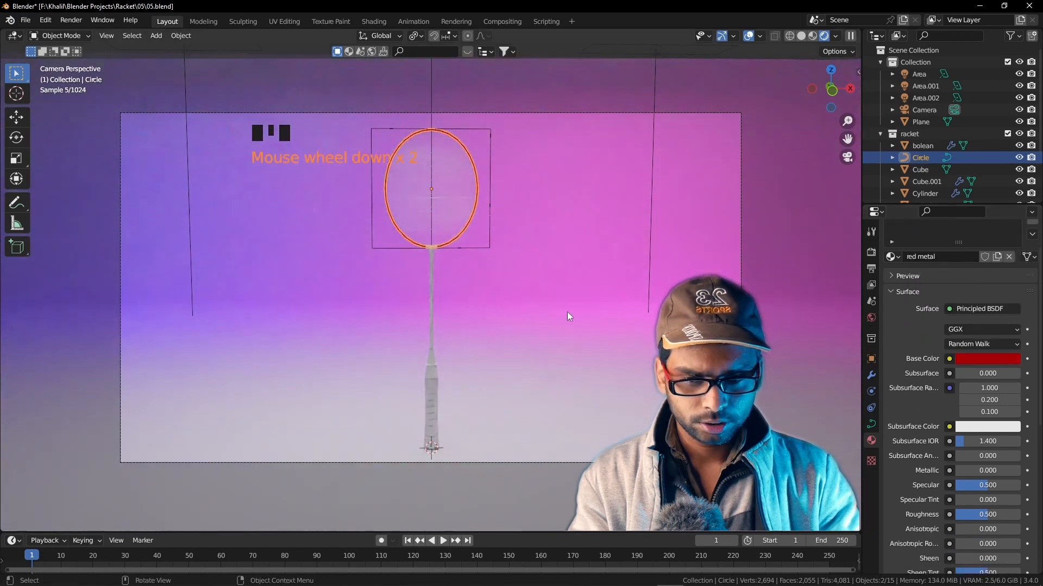
key(KP_Decimal)
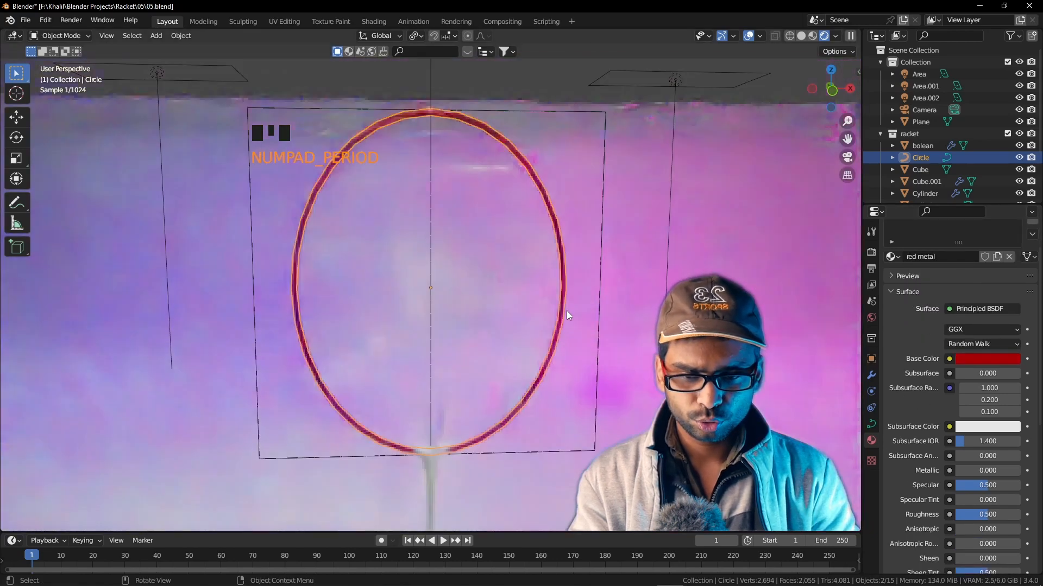
scroll(958, 405, down, 3)
click(957, 405)
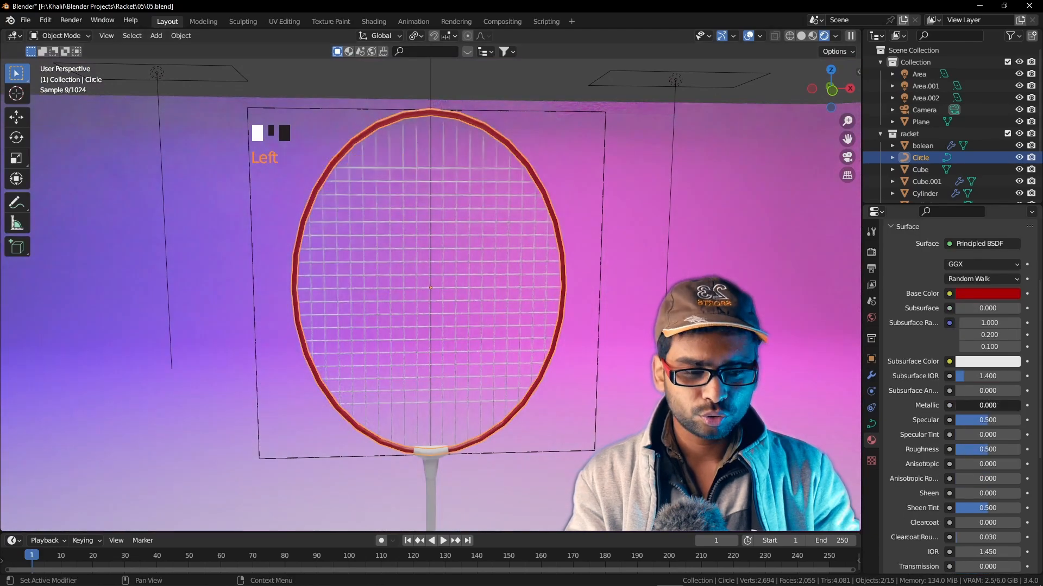
drag(958, 405, 1024, 409)
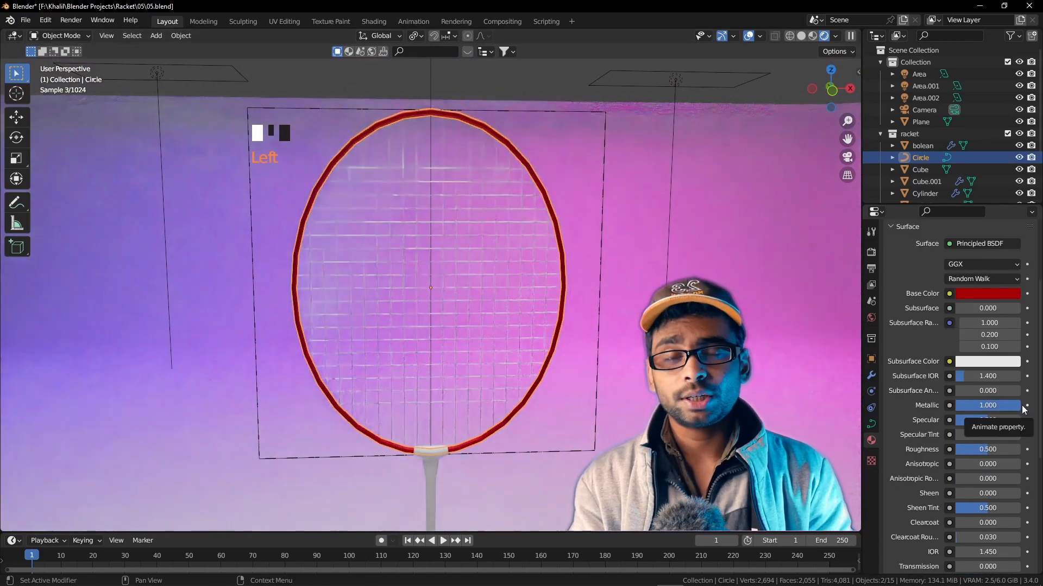
scroll(976, 416, down, 2)
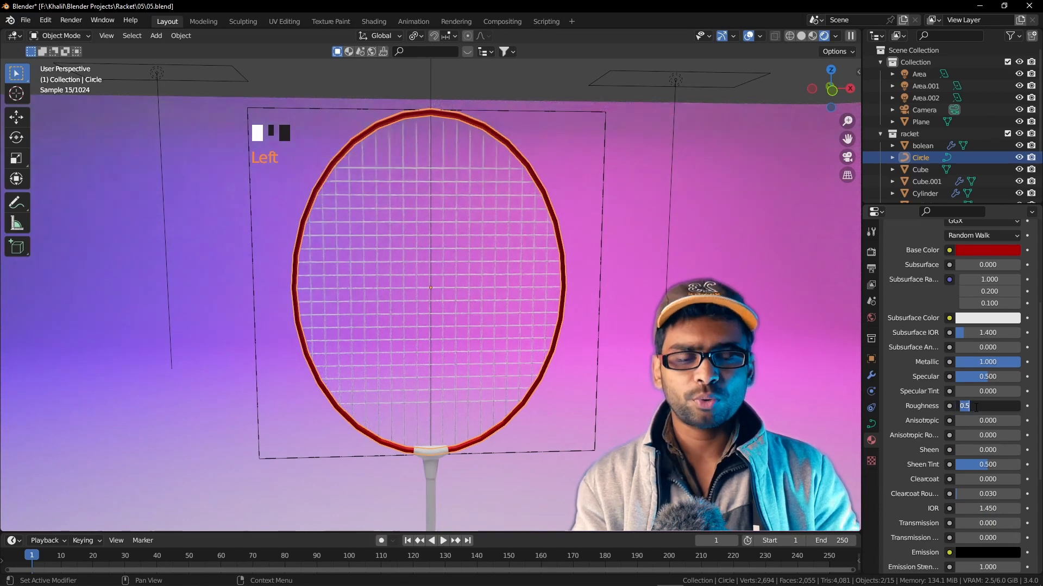
key(Return)
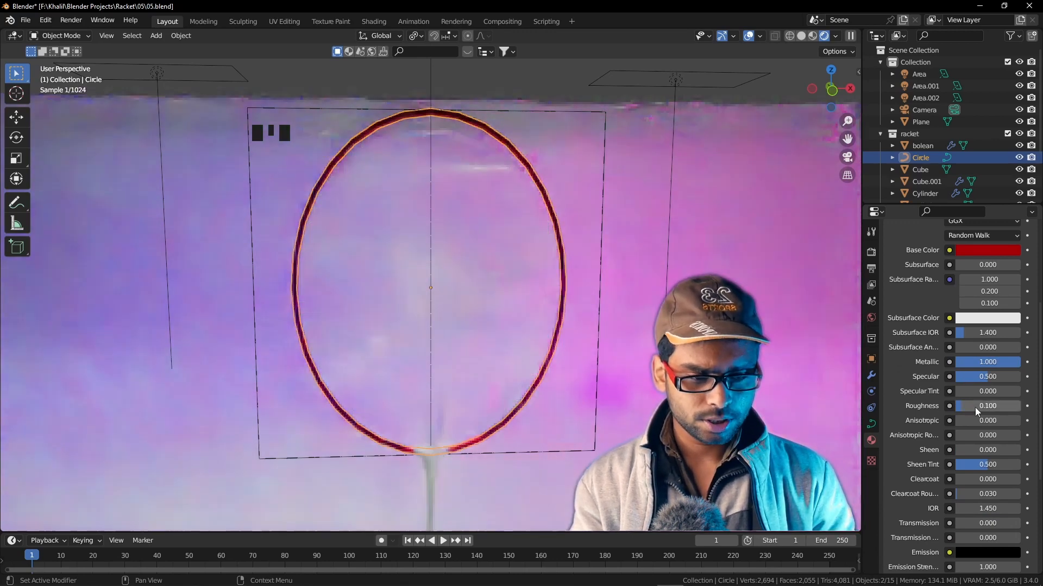
Create a new material named "black metal" on the joint piece at the base of the head frame
click(427, 454)
key(KP_Decimal)
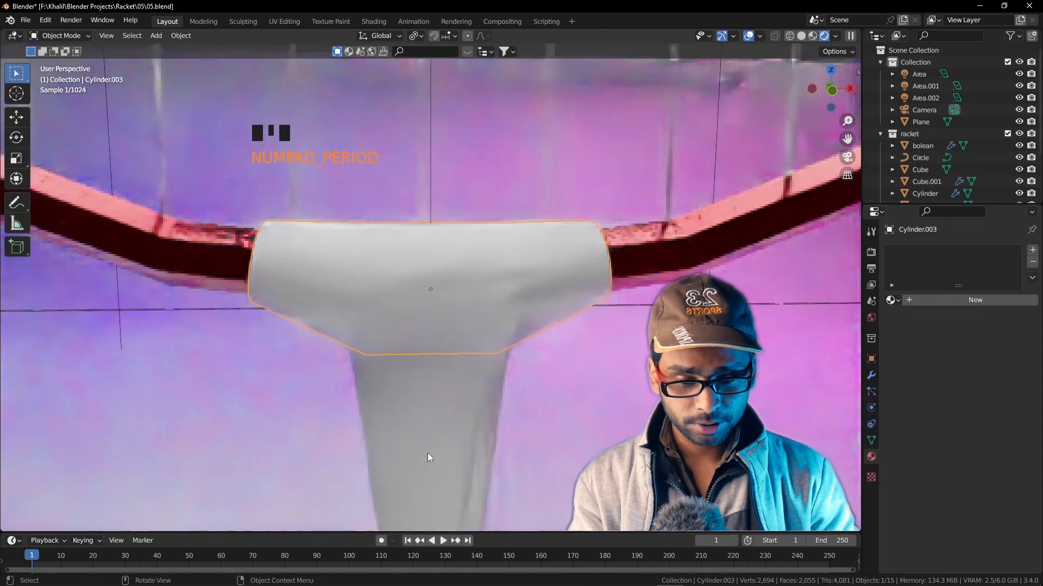
scroll(428, 453, down, 6)
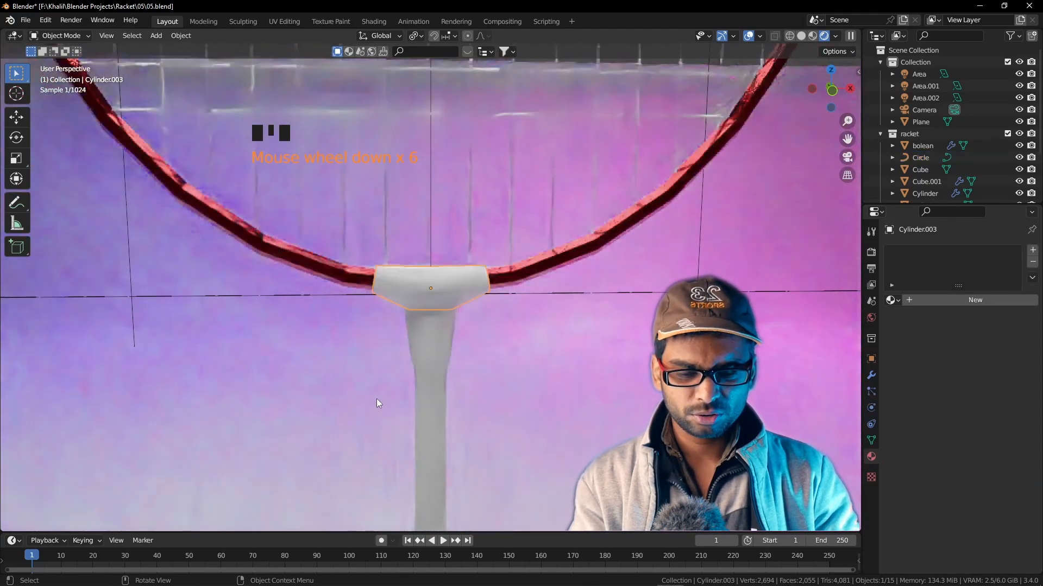
click(934, 301)
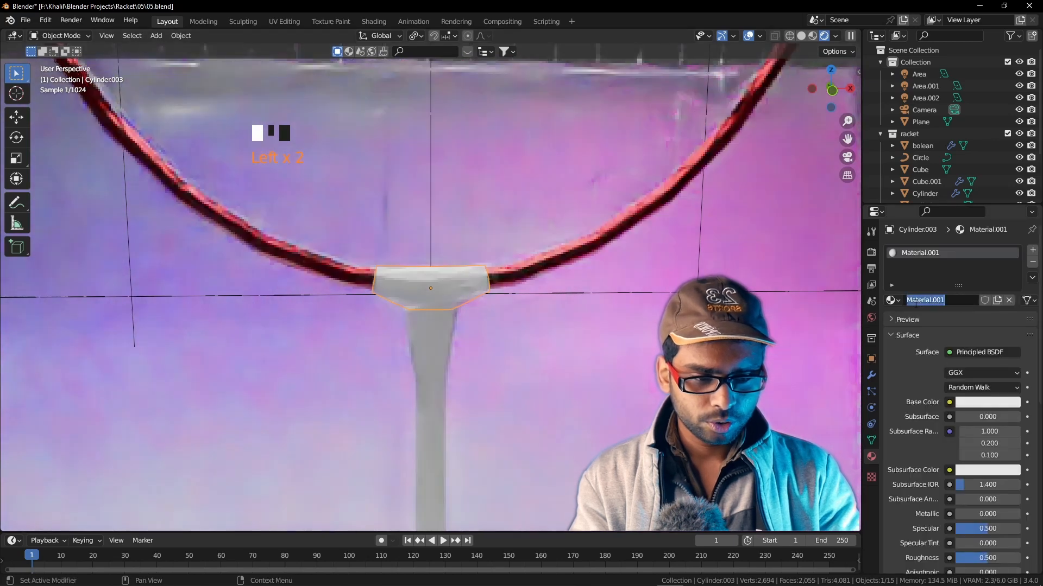
click(924, 300)
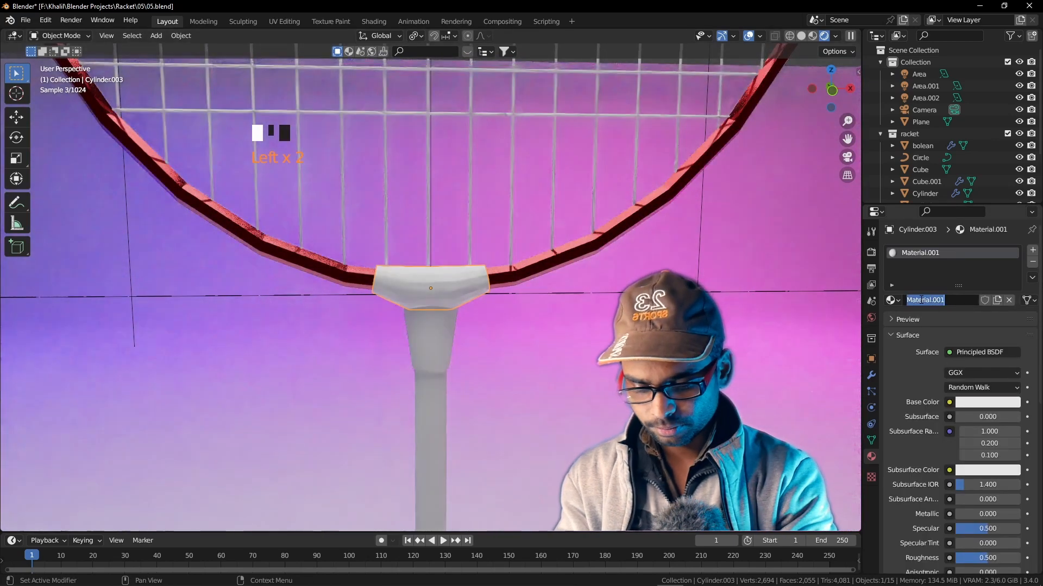
text(black metal)
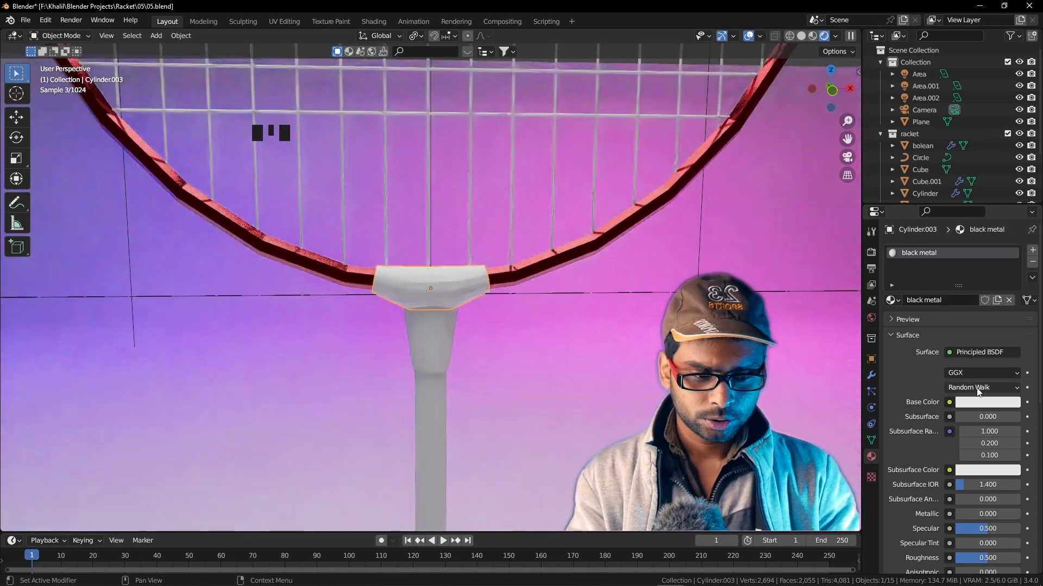
Give black metal a near-black base color of value 0.046, with metallic 1.000 and roughness 0.100
click(982, 403)
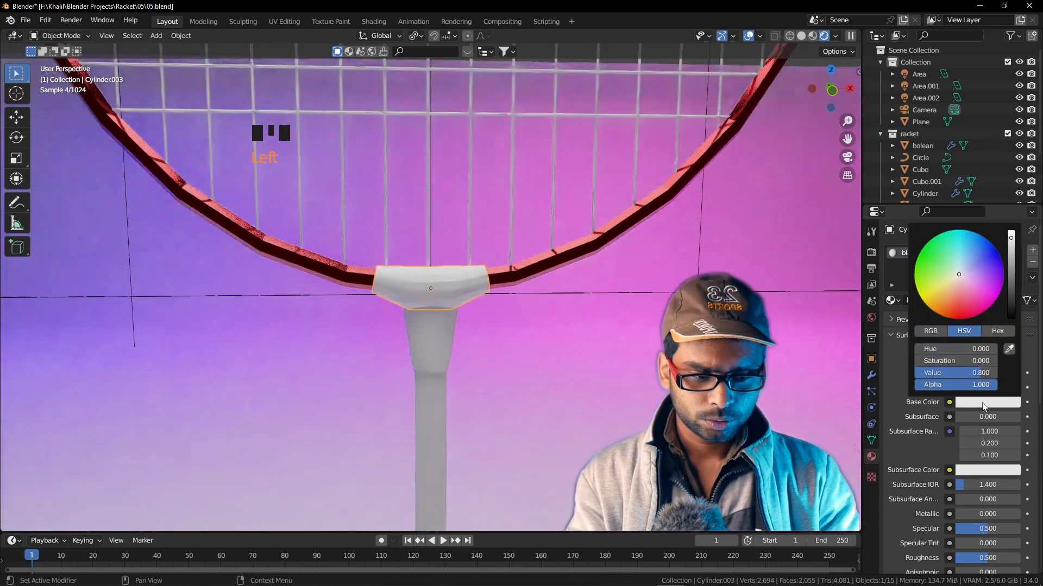
drag(1010, 258, 1011, 292)
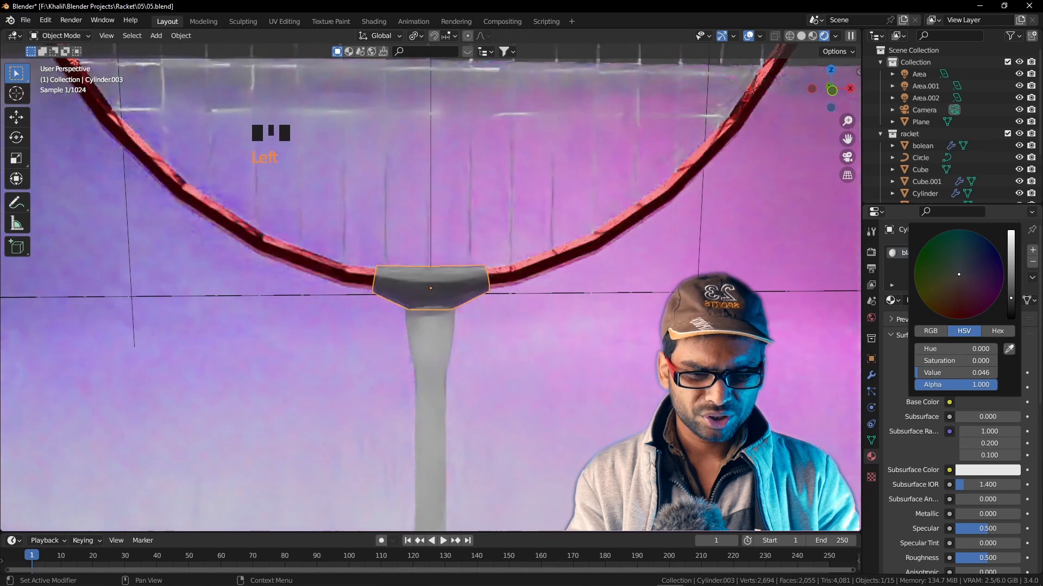
scroll(937, 453, down, 2)
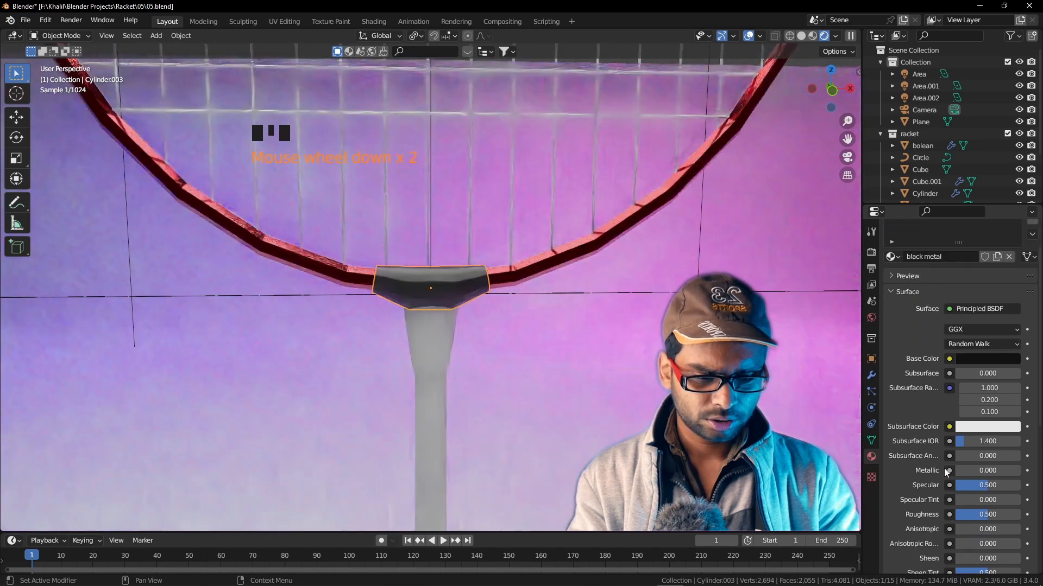
drag(992, 471, 993, 471)
scroll(910, 451, down, 4)
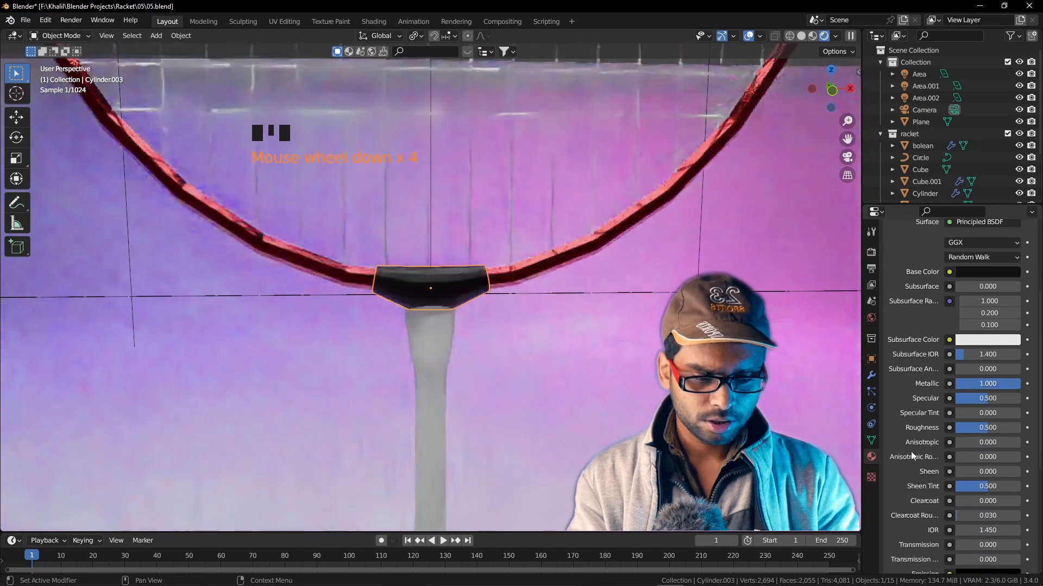
drag(987, 427, 972, 435)
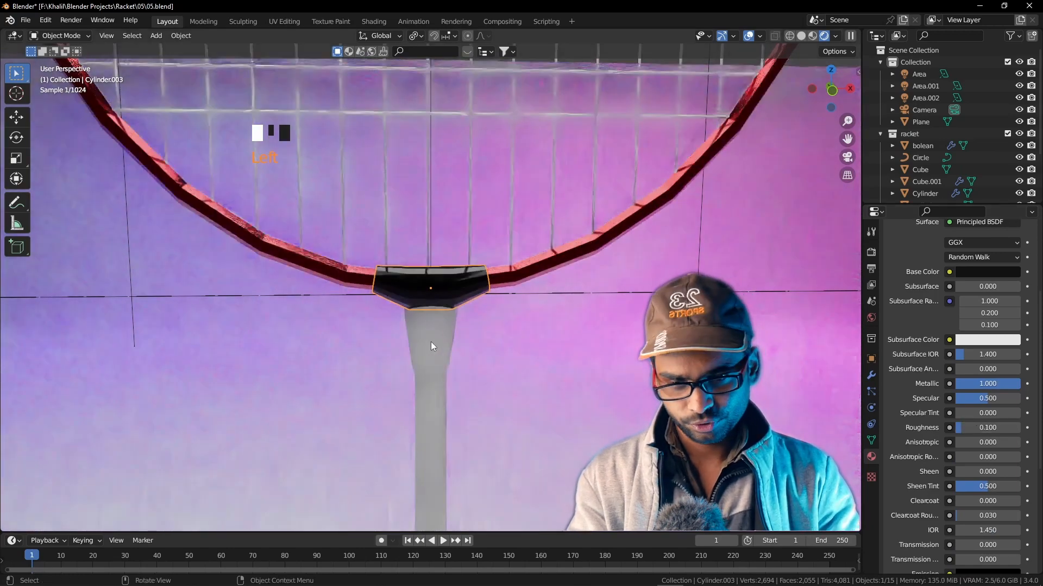
Assign the existing black metal material to the tapered connector just below the joint piece
click(432, 346)
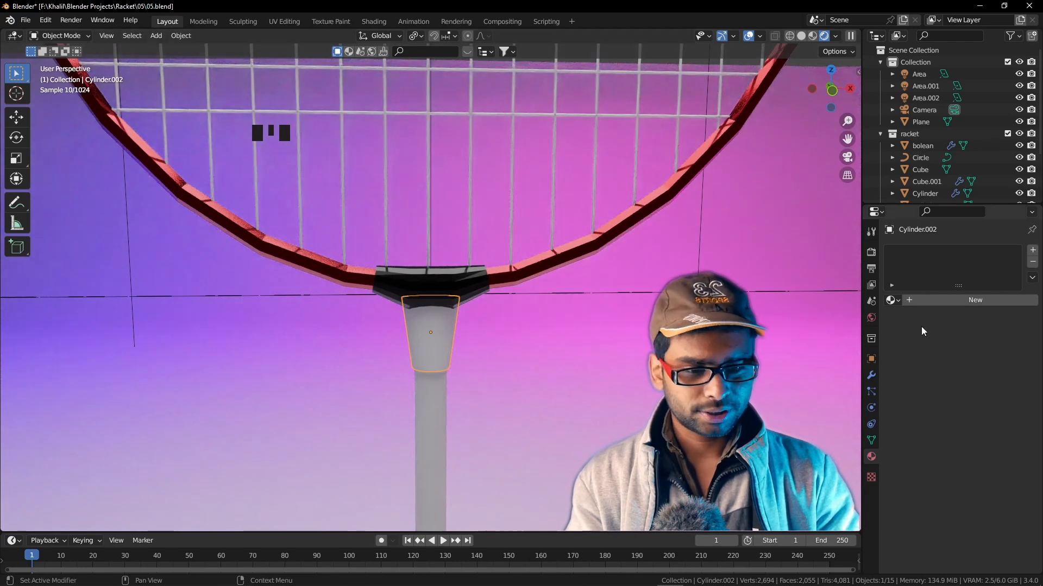
click(891, 300)
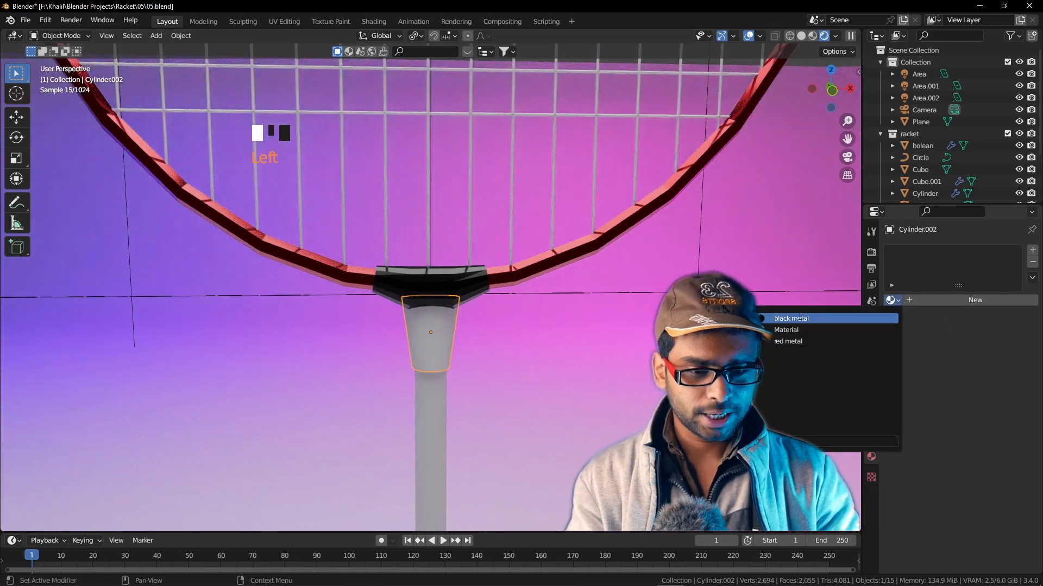
click(793, 319)
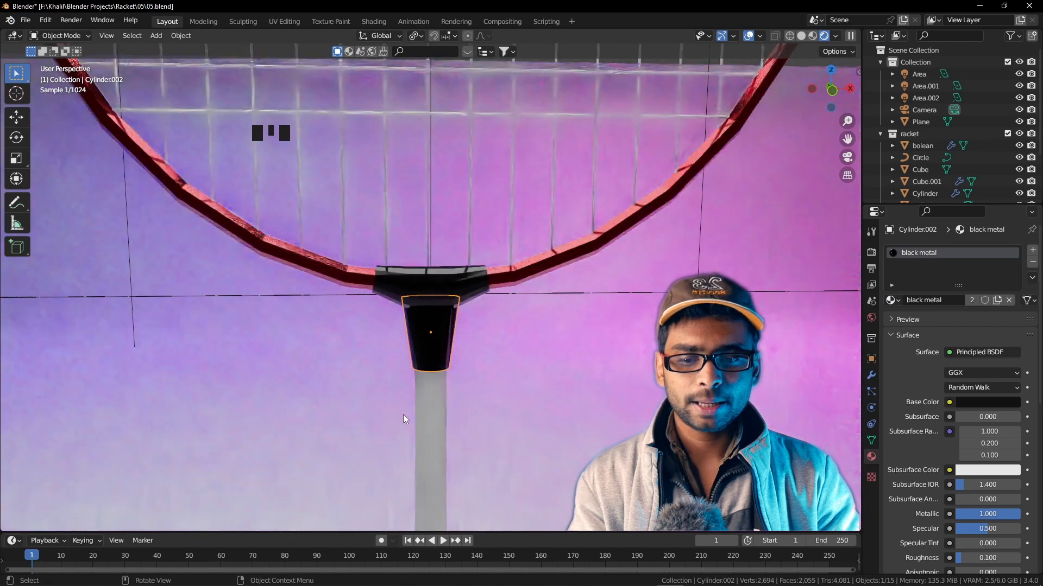
Assign the existing red metal material to the long racket shaft
click(425, 411)
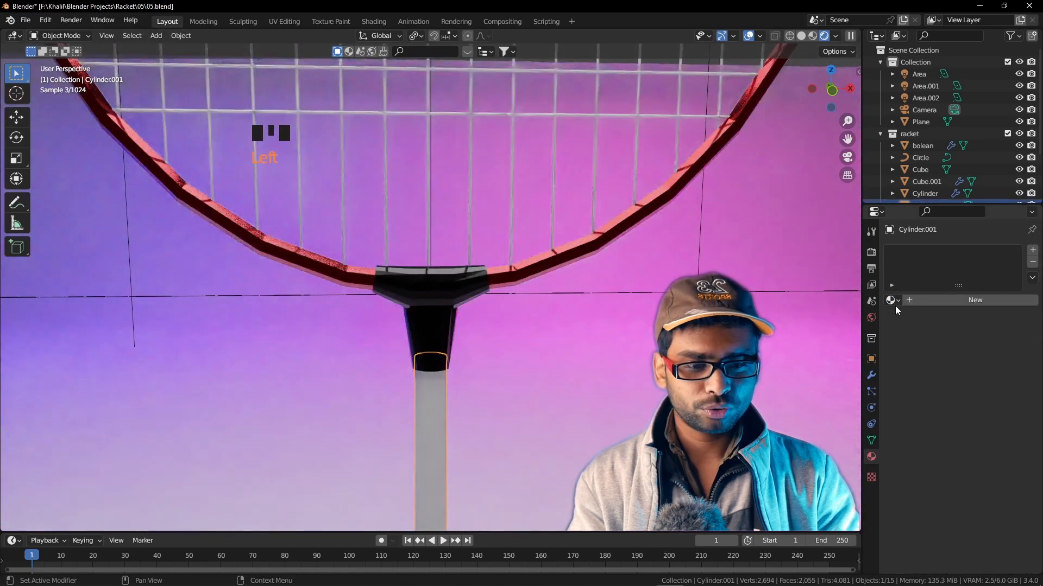
click(894, 303)
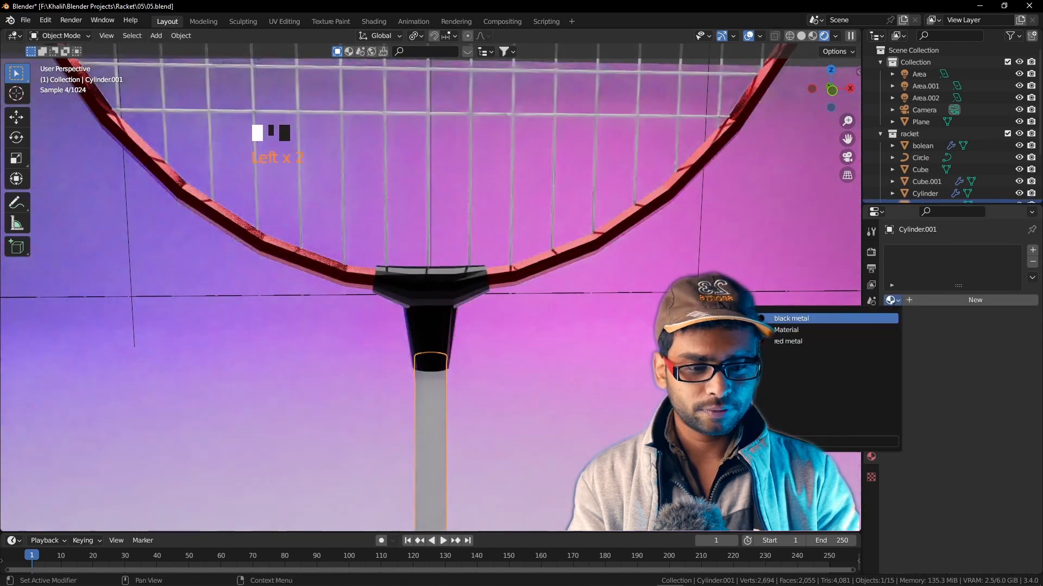
click(811, 341)
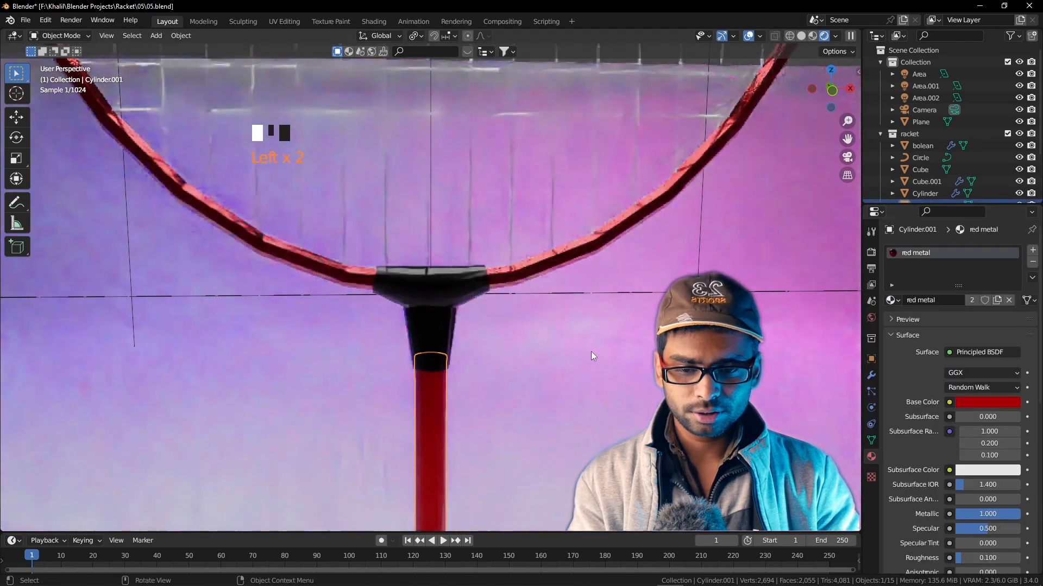
Assign the existing black metal material to the handle's cone and end cap object
scroll(574, 356, down, 6)
shift+middle_drag(572, 356, 649, 111)
click(507, 353)
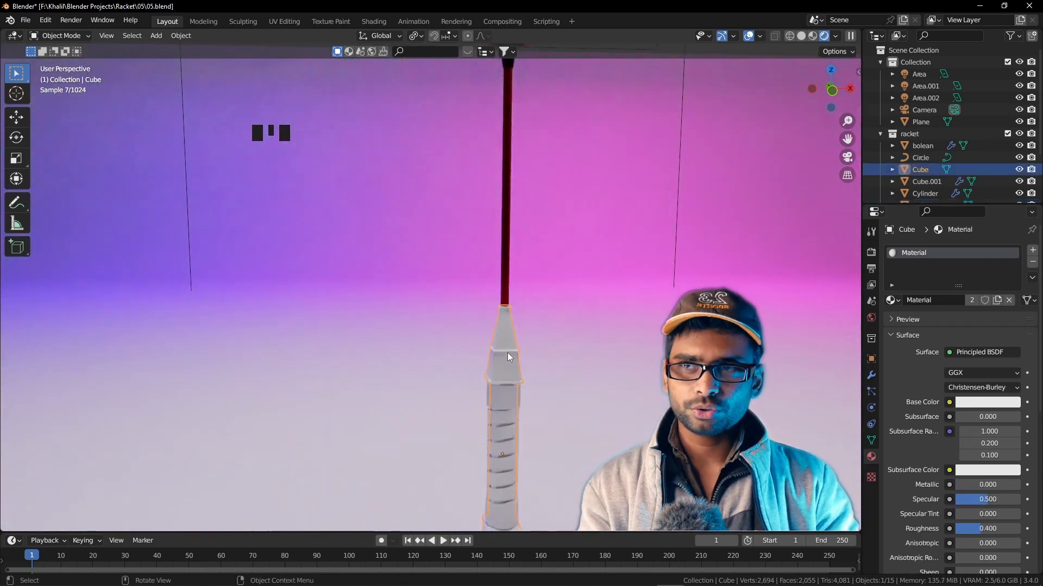
click(891, 300)
click(804, 317)
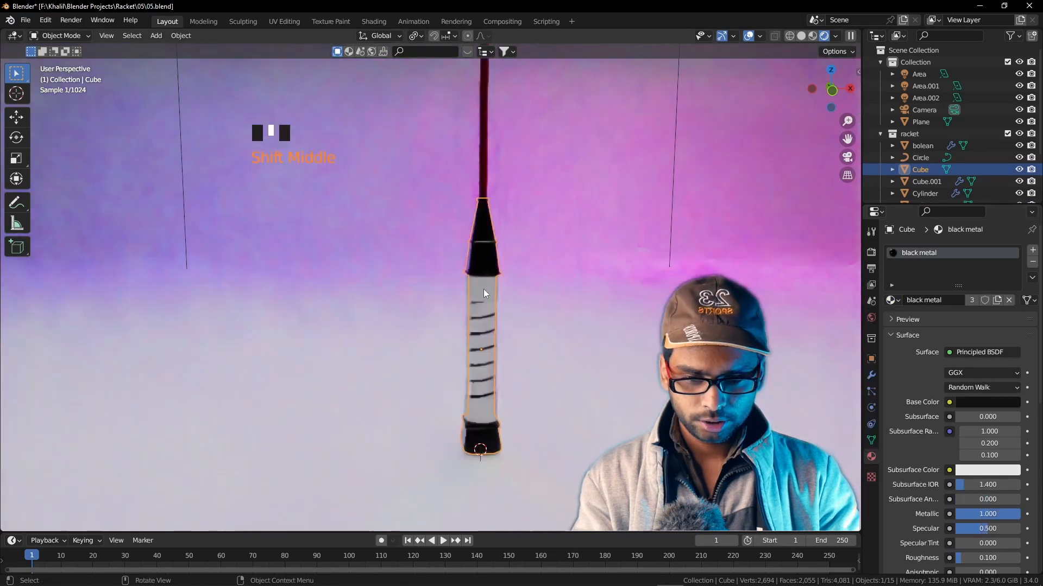
Assign the existing red metal material to the cylindrical bands at both ends of the handle grip
click(483, 289)
click(890, 300)
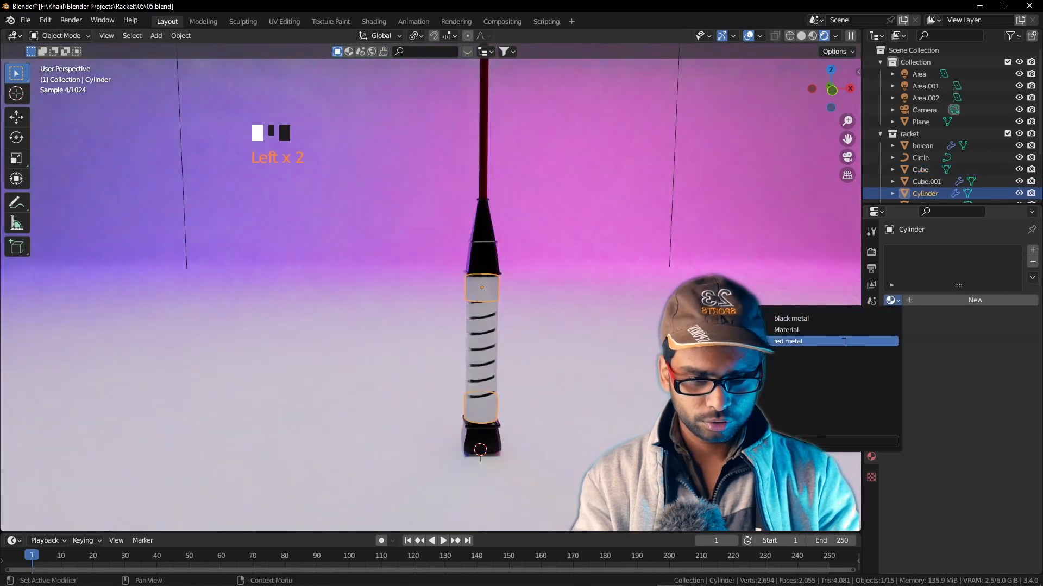
click(809, 342)
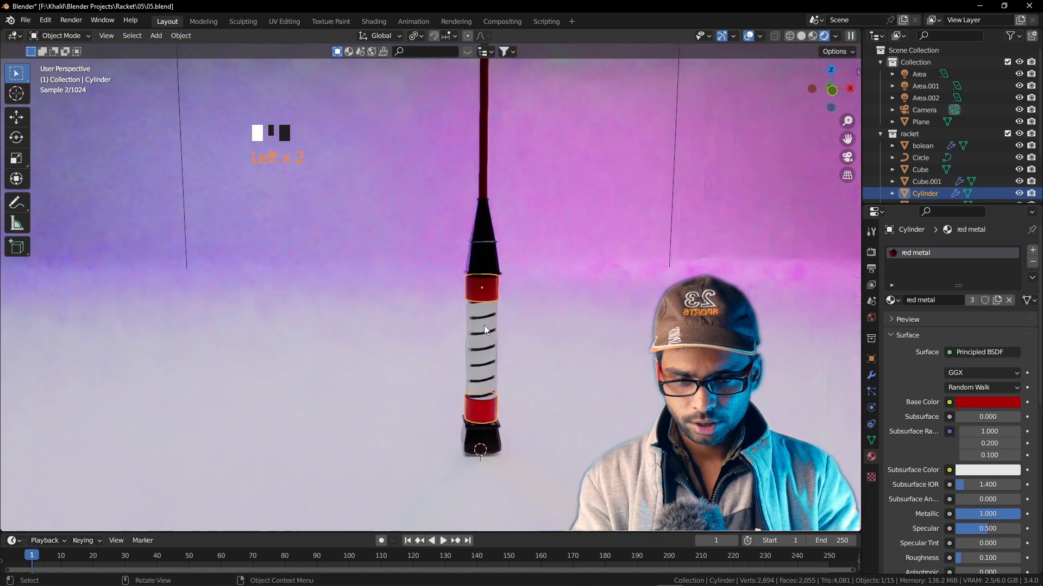
Darken the spiral grip wrap's material to a base color value of 0.087 and set its roughness to 0.317
click(482, 358)
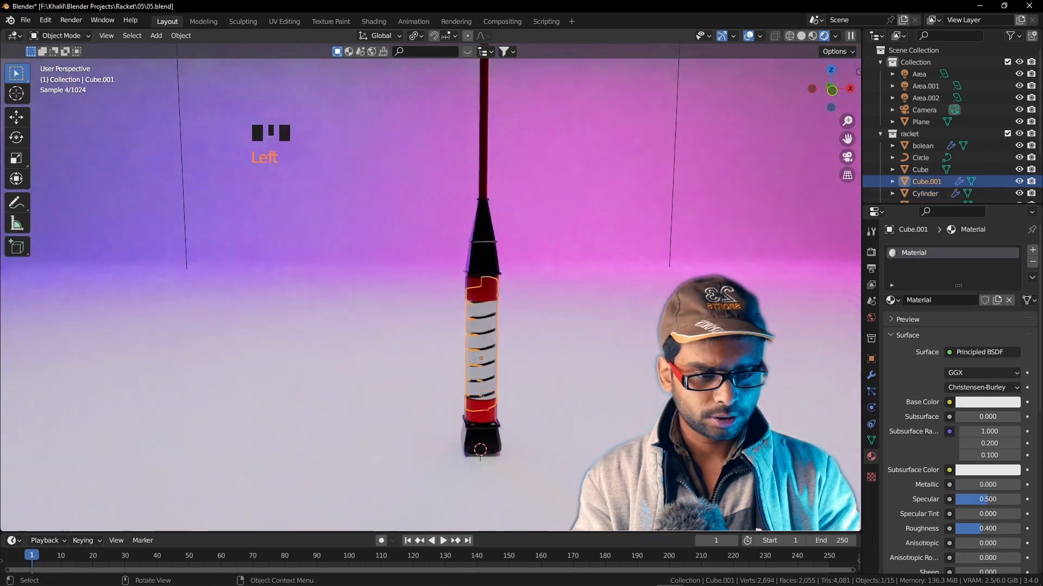
click(971, 402)
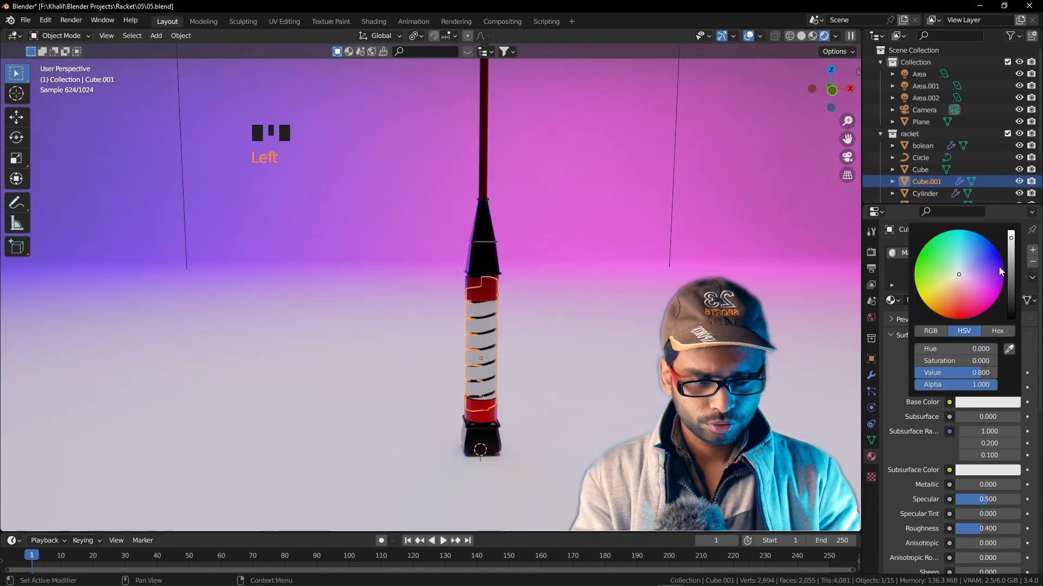
drag(1011, 267, 1010, 290)
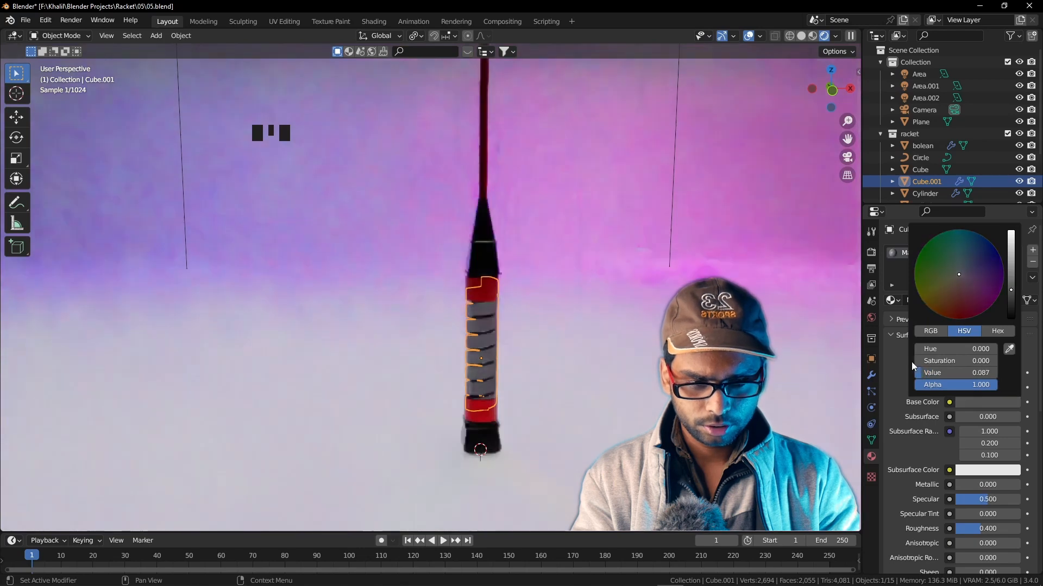
scroll(904, 419, down, 5)
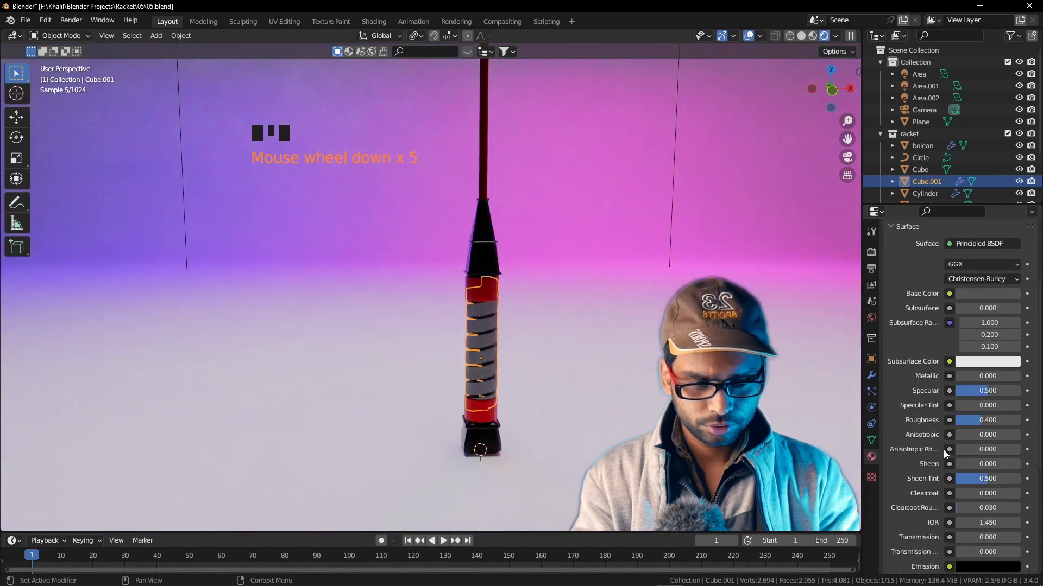
drag(980, 420, 975, 420)
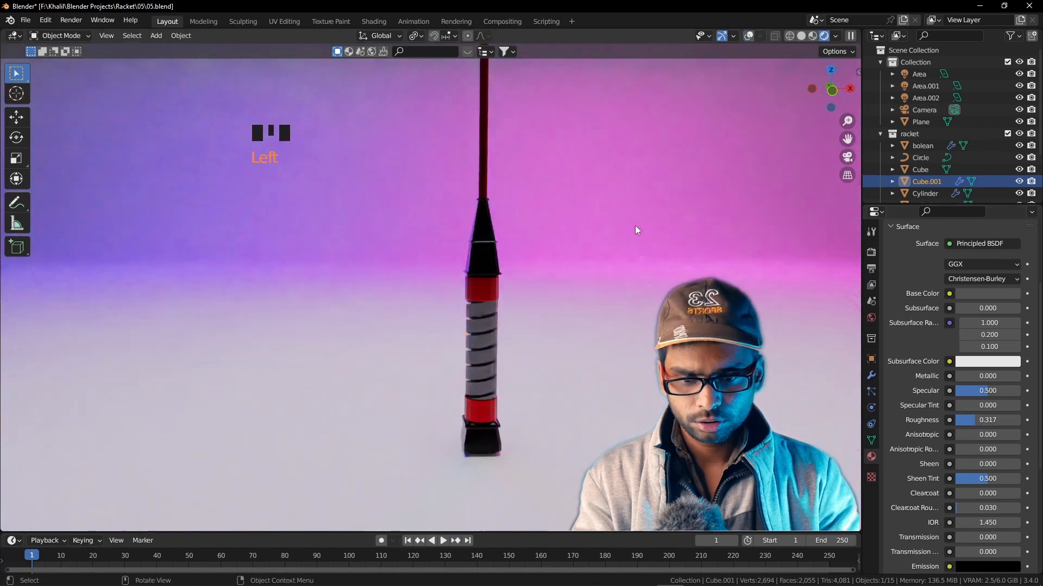
Create a new material on the racket strings with a gray base color of value 0.312
shift+middle_drag(637, 229, 522, 314)
click(523, 314)
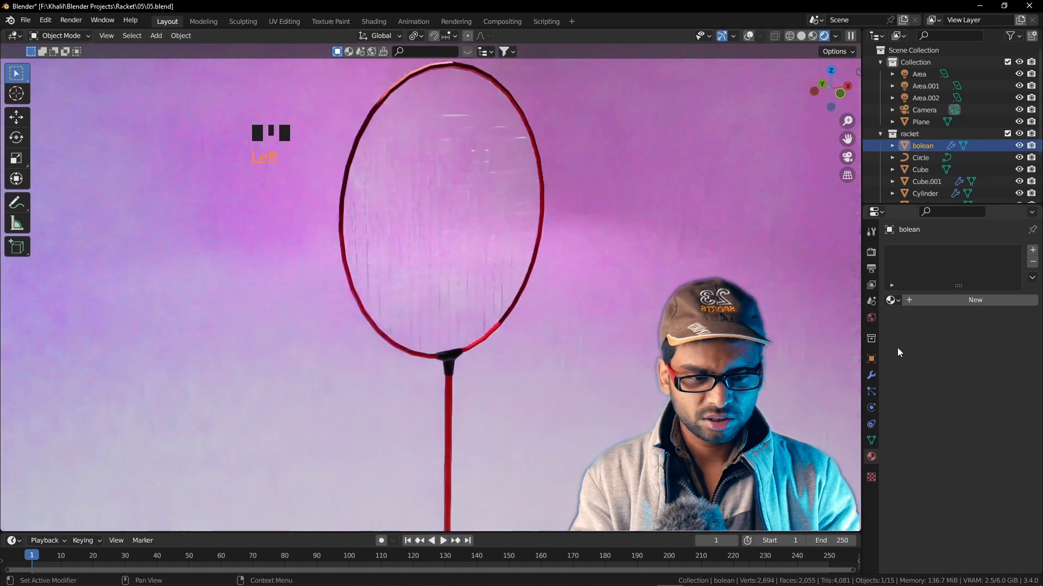
click(931, 300)
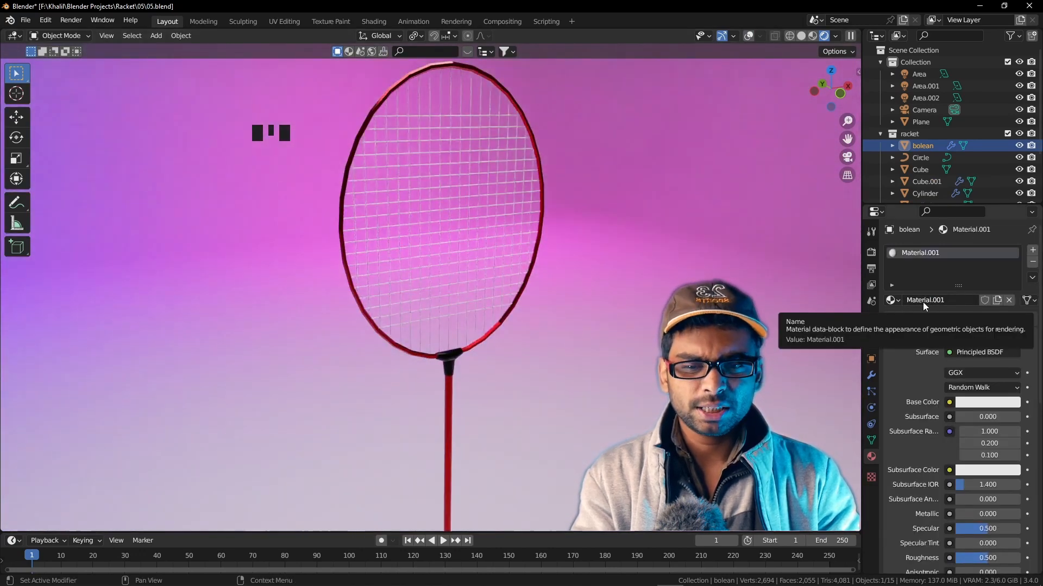
click(987, 402)
drag(1010, 238, 1011, 267)
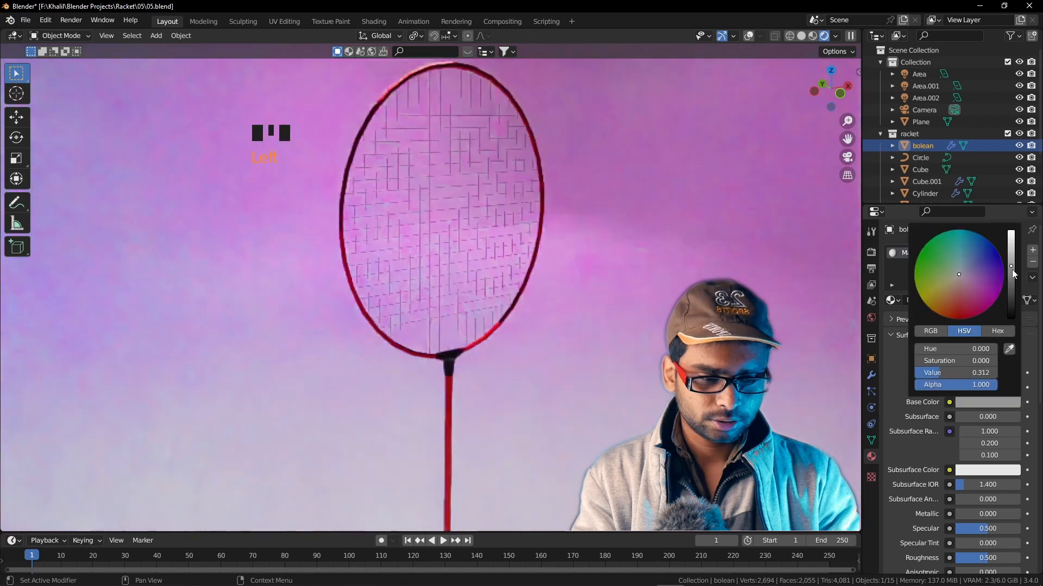
Try metallic 1.000 on the string material, return it to 0.000, and lower the roughness to 0.178
scroll(911, 439, down, 4)
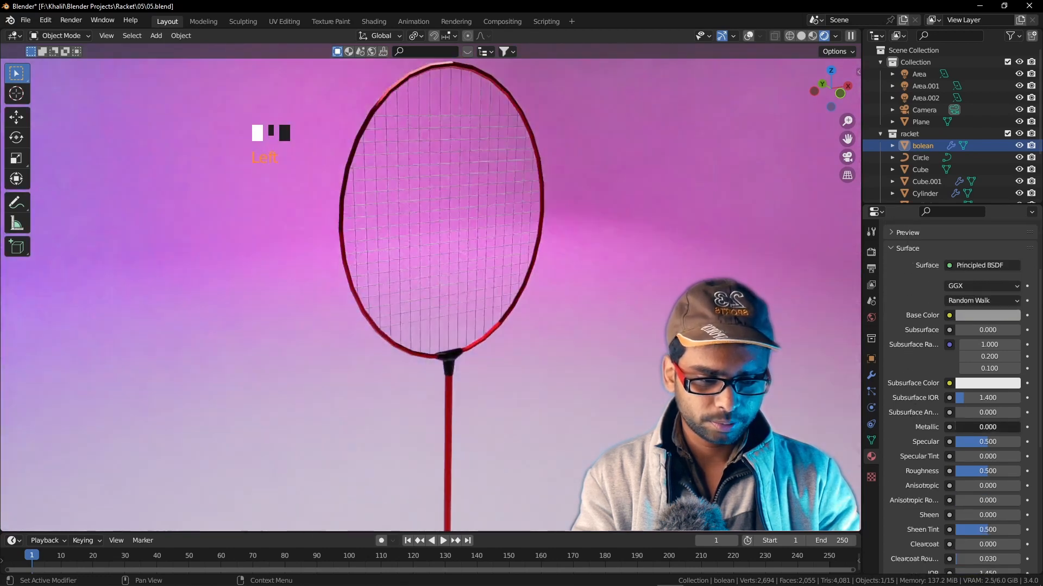
drag(959, 430, 1021, 429)
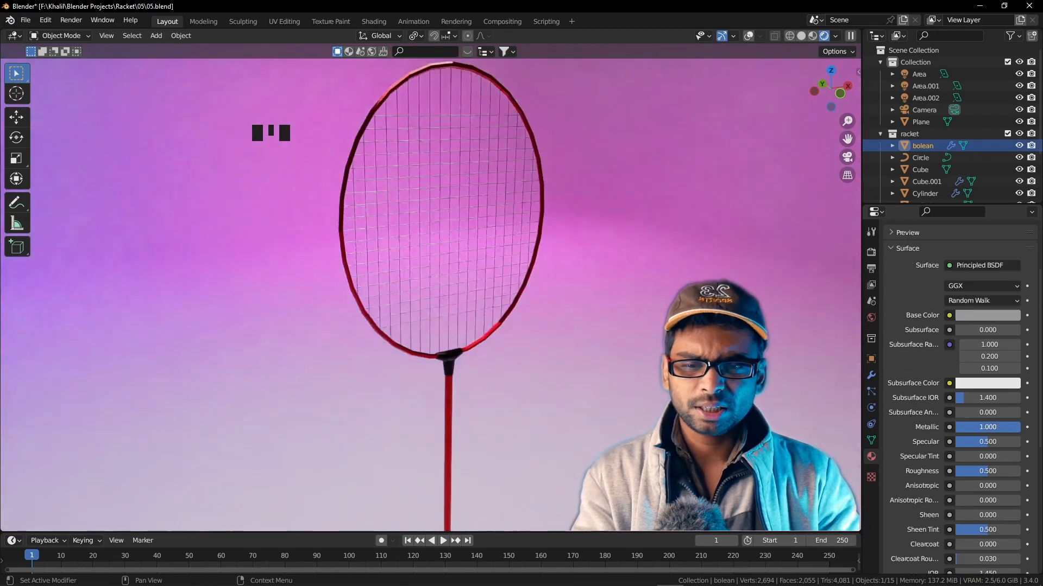
drag(1020, 427, 967, 406)
scroll(956, 428, down, 1)
scroll(955, 428, down, 2)
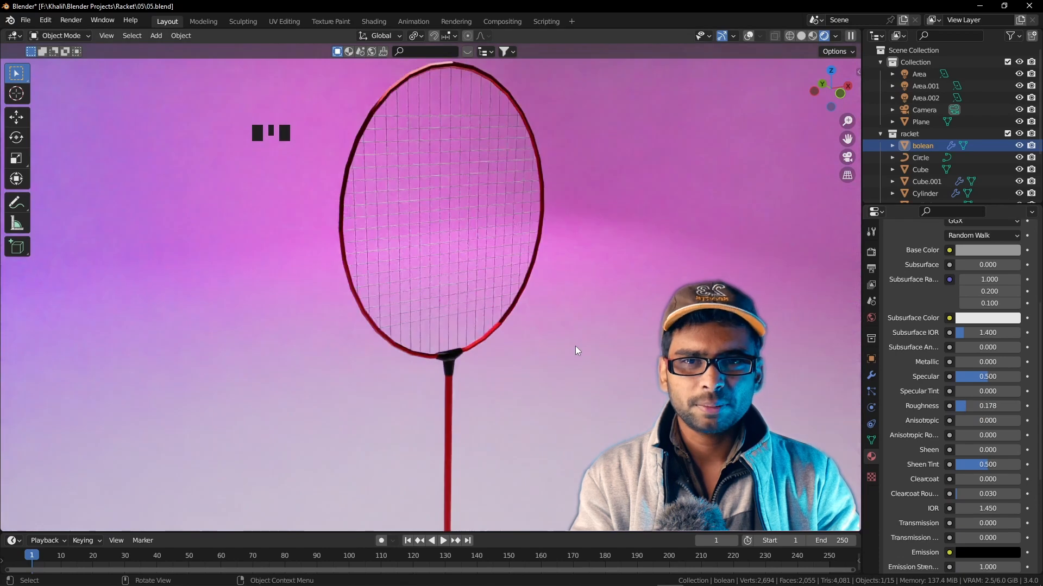
Set the string material's roughness to 0.100
scroll(473, 298, up, 4)
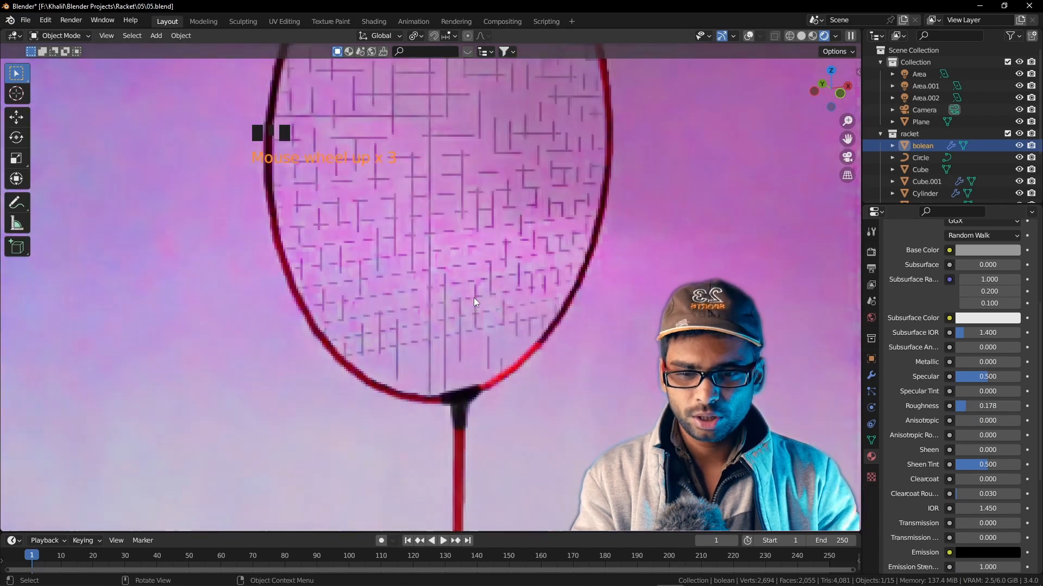
click(970, 408)
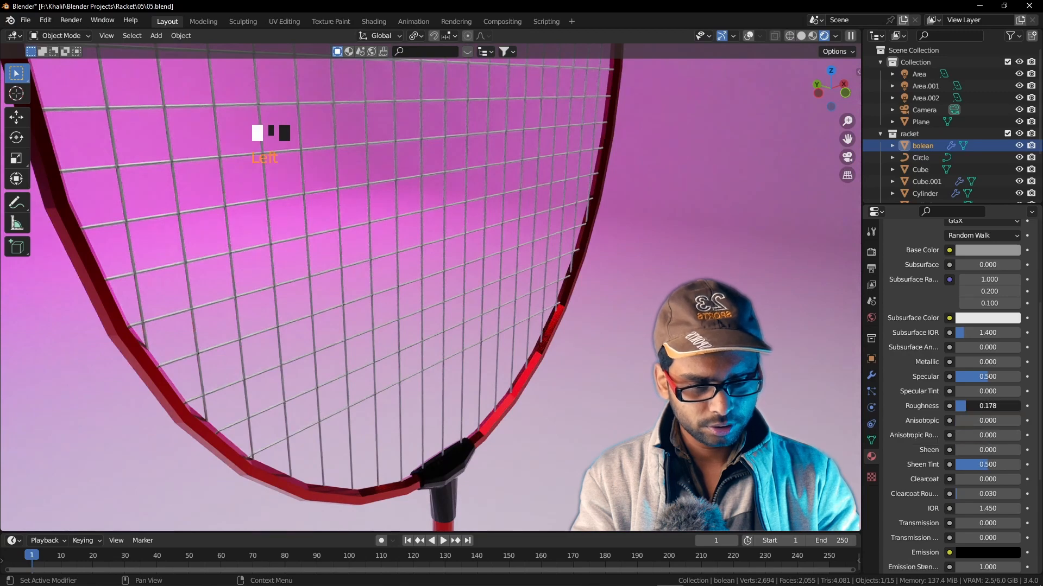
drag(972, 403, 968, 403)
click(972, 403)
text(0.1)
key(Return)
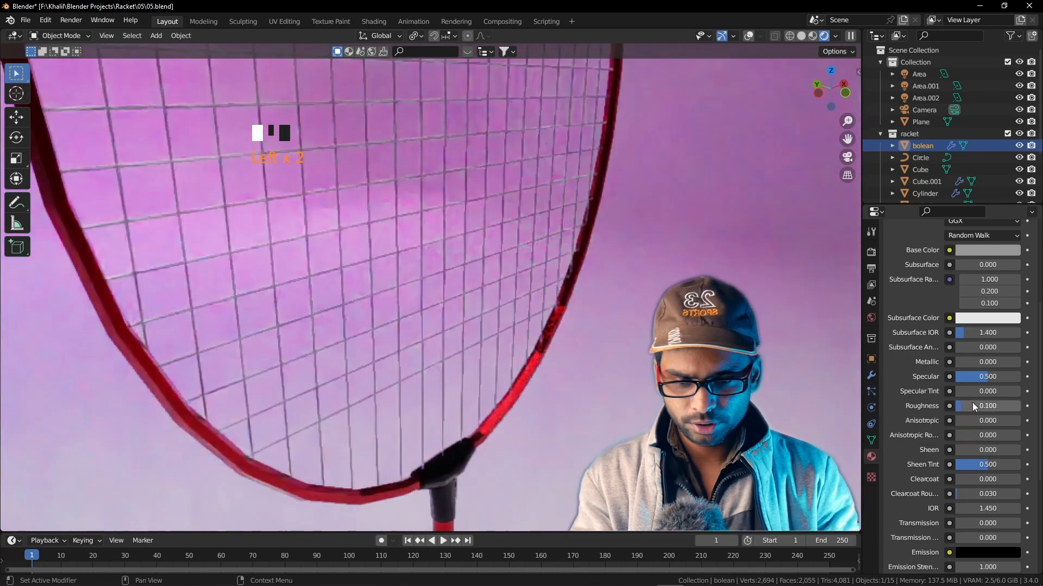
Switch to the camera view and create a new material named "surface" on the background plane
scroll(451, 324, down, 8)
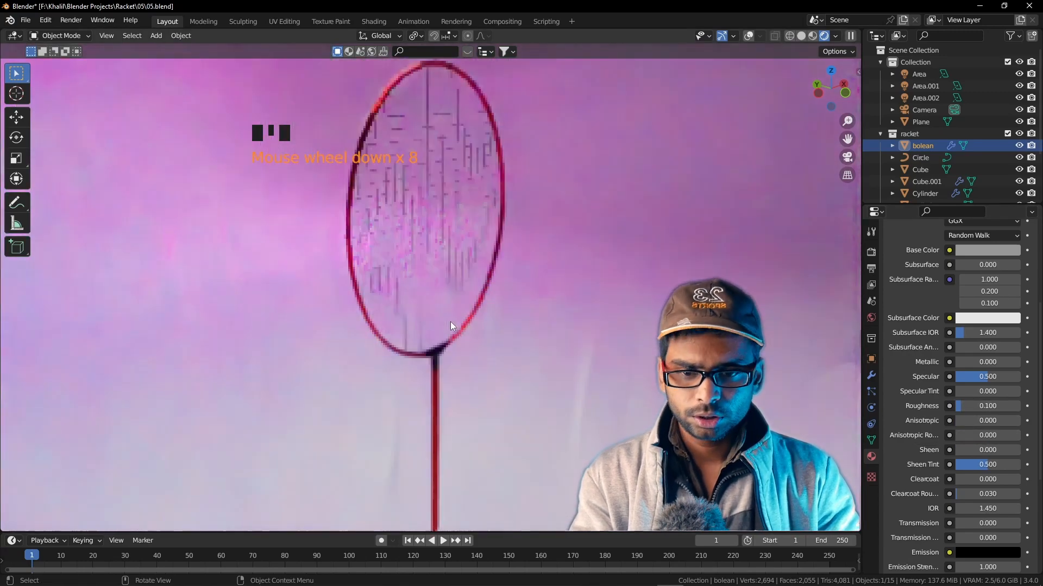
key(KP_0)
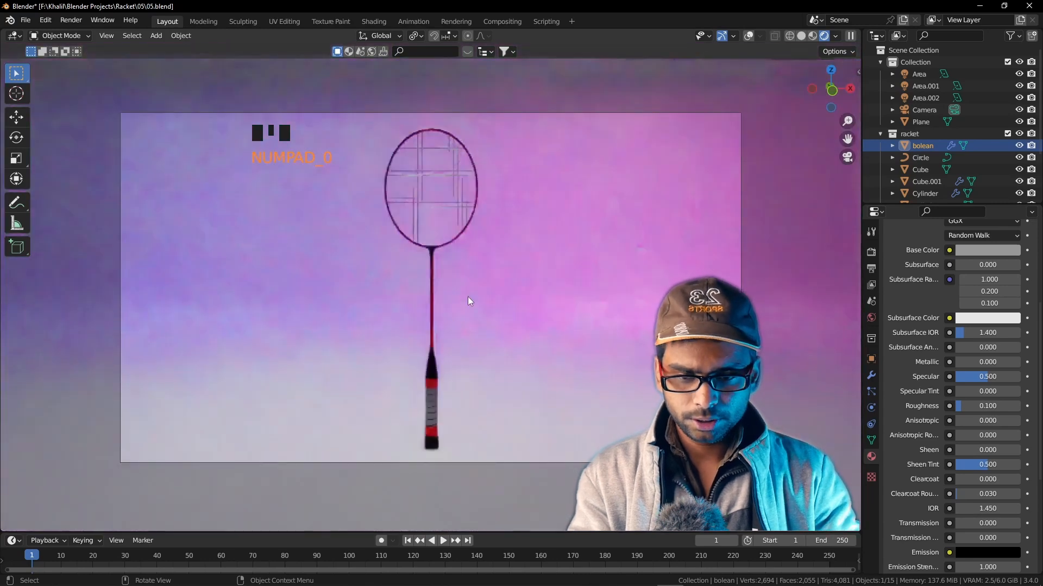
double_click(806, 427)
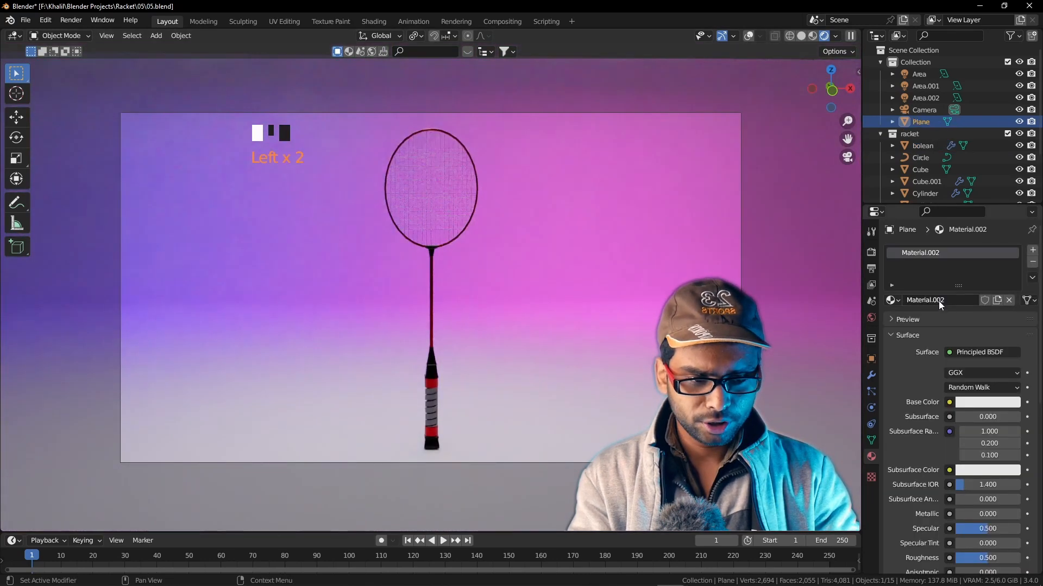
click(936, 301)
text(surface)
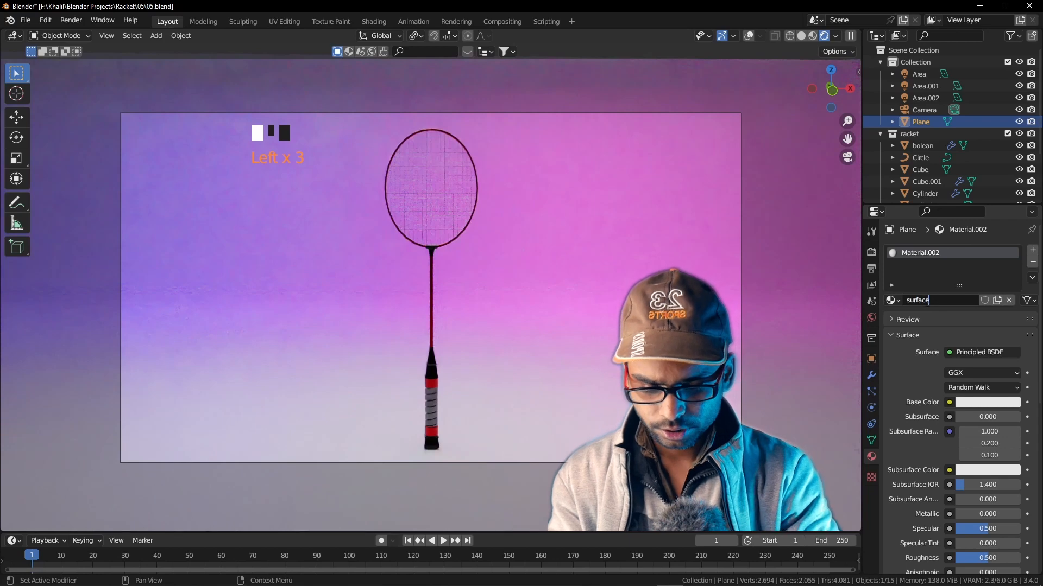
Try orange and blue base colors for the surface material and settle on olive yellow with hue 0.177, saturation 0.891 and value 0.252
click(978, 402)
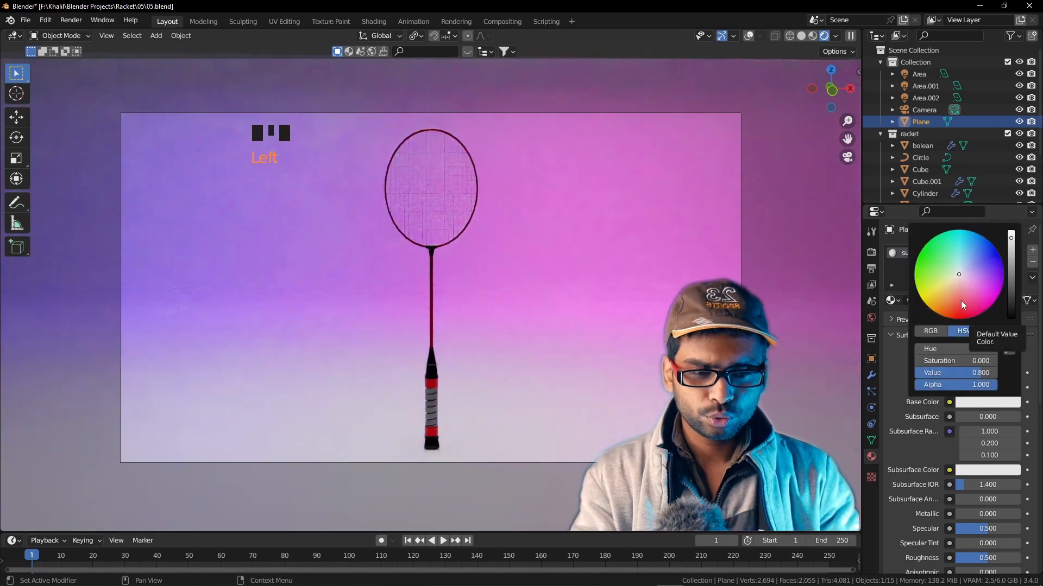
click(943, 295)
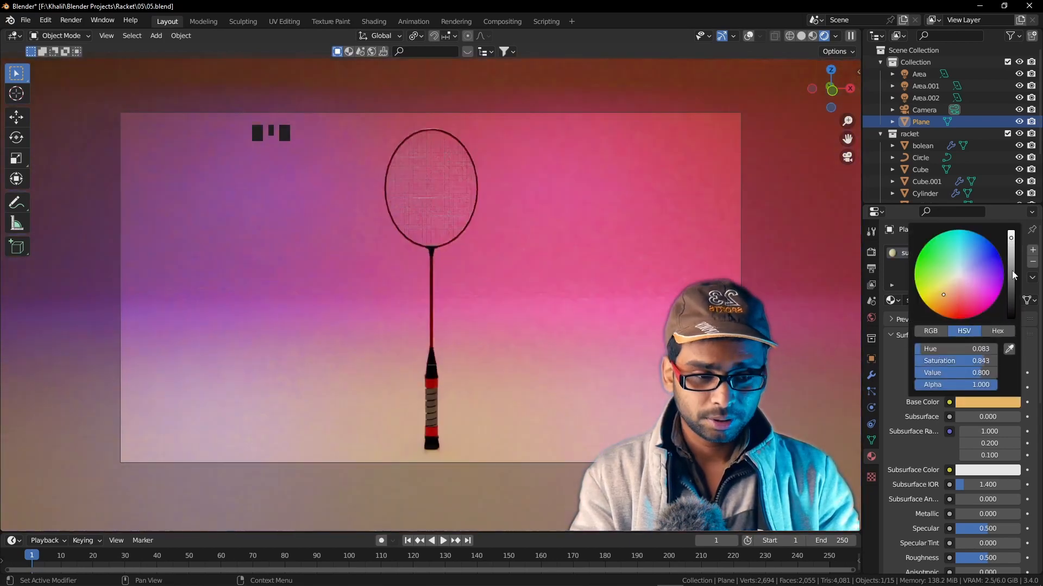
drag(1011, 237, 1011, 270)
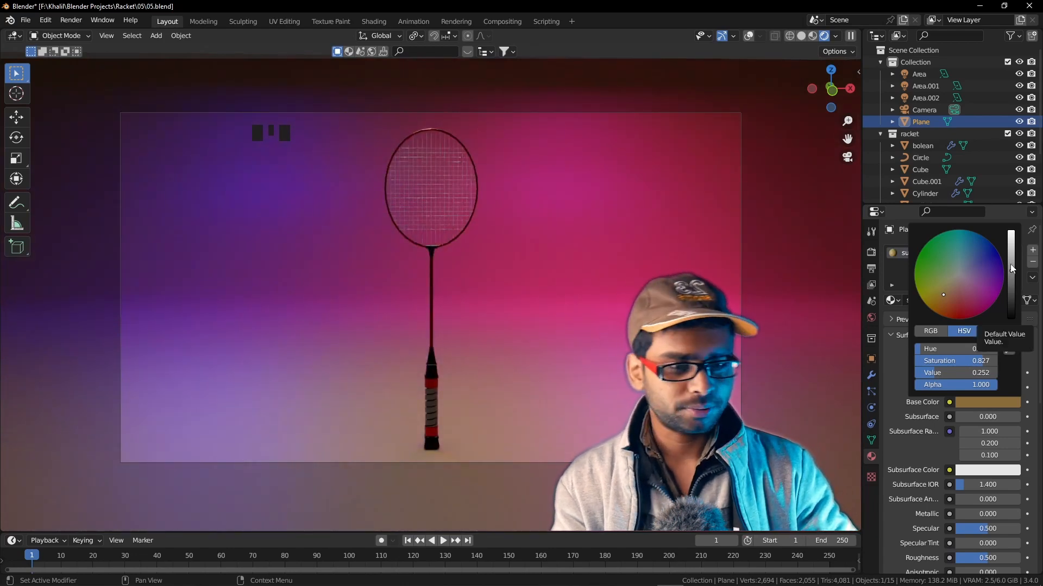
click(966, 249)
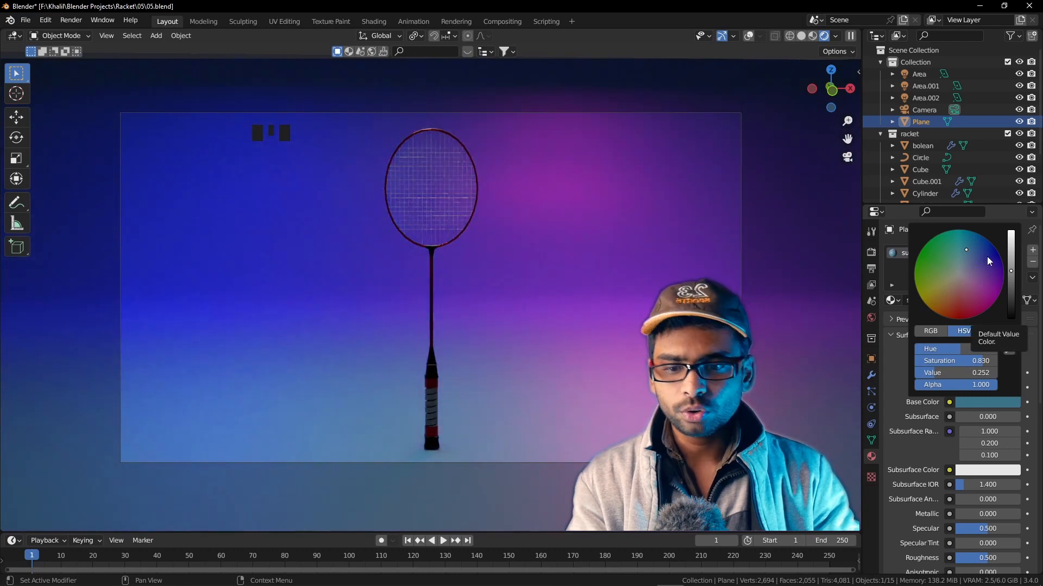
click(932, 288)
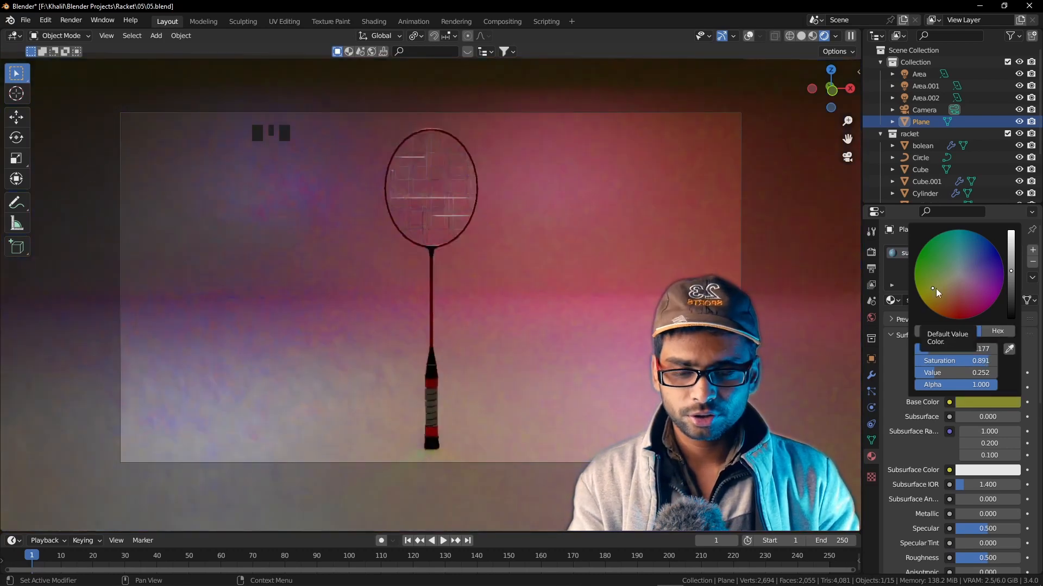
Set the world background to a brighter teal with hue 0.539 and saturation 0.868, at strength 2.000
click(868, 319)
click(977, 324)
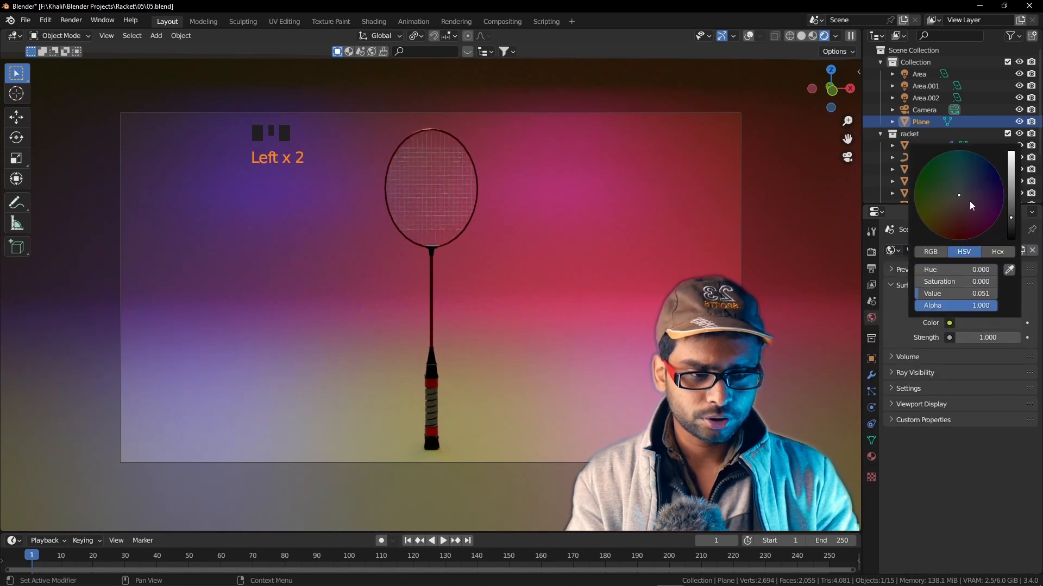
click(964, 165)
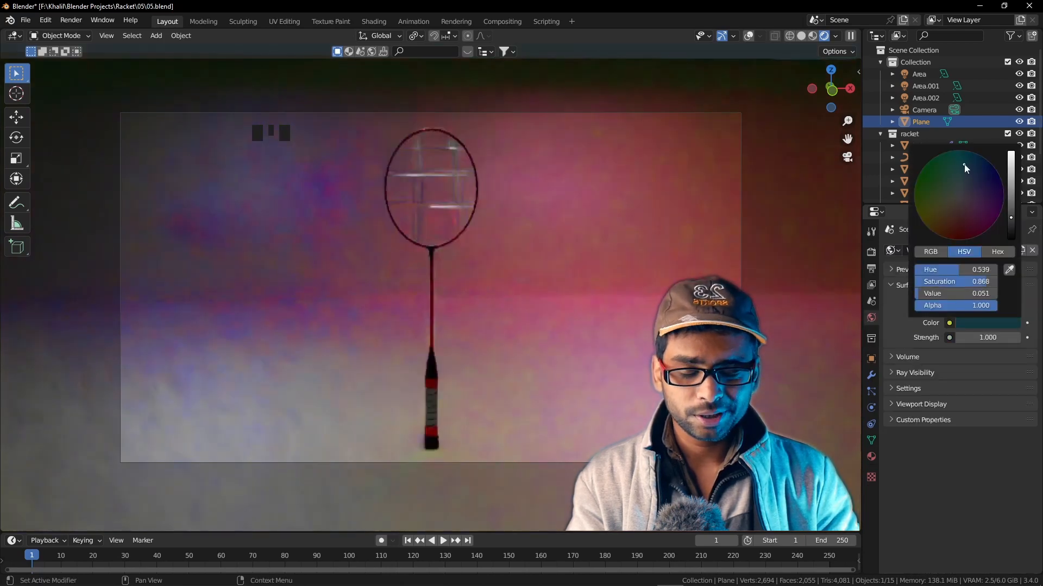
click(1009, 200)
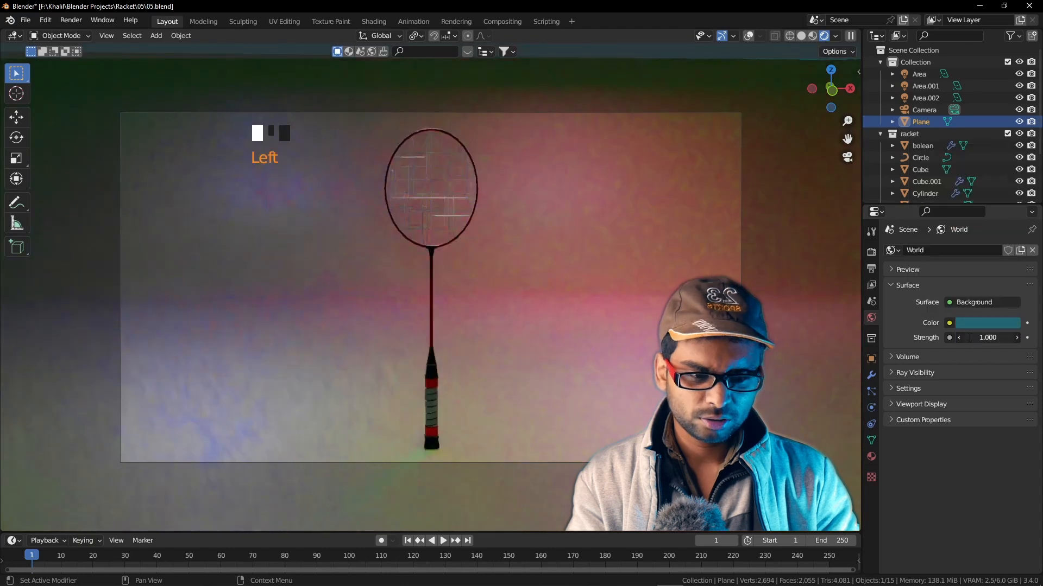
click(969, 338)
key(Return)
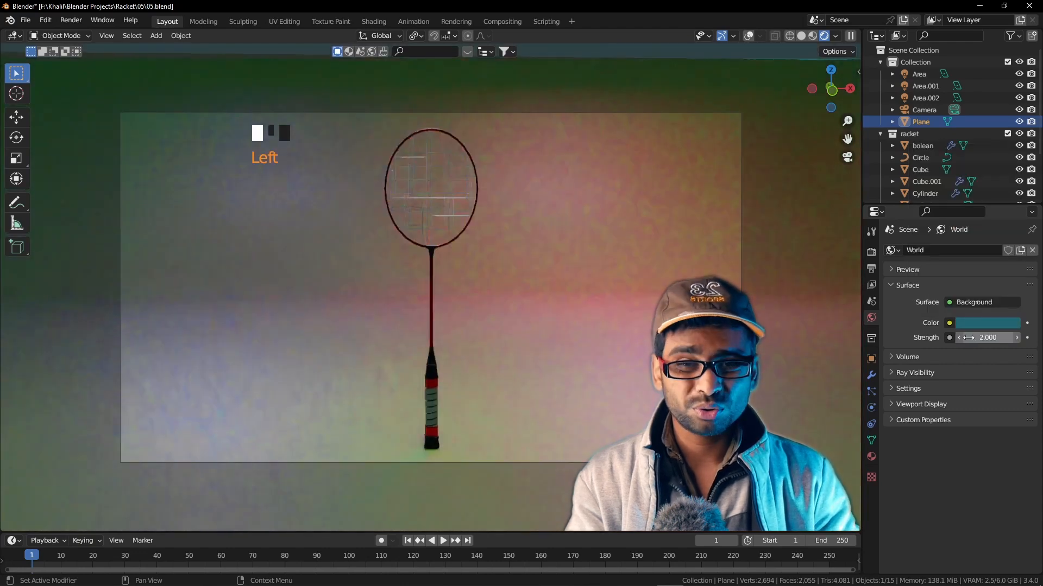
Set the maximum samples to 100 for both viewport and final render sampling
click(871, 253)
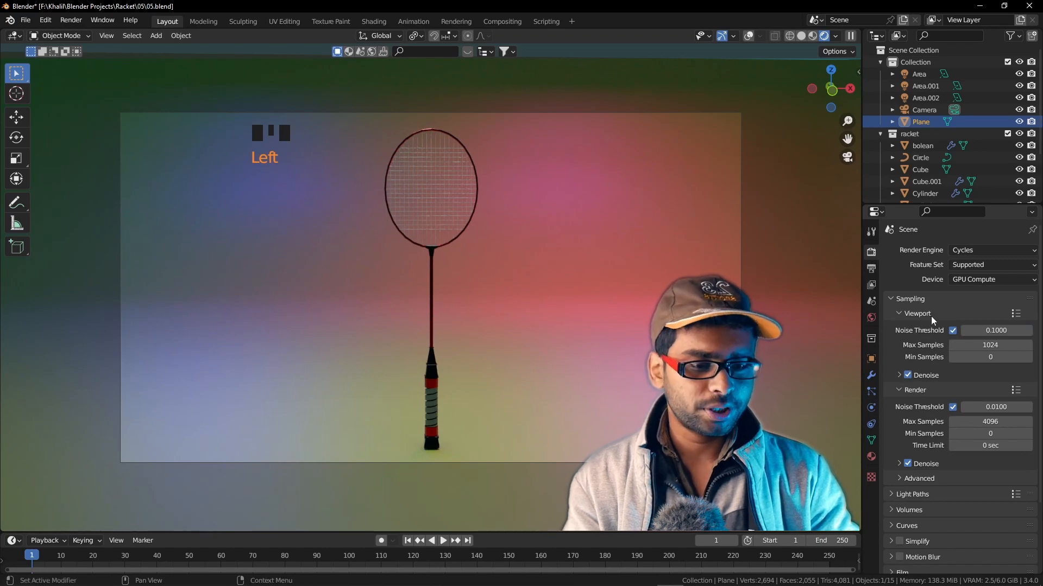
scroll(930, 316, down, 1)
drag(973, 323, 970, 320)
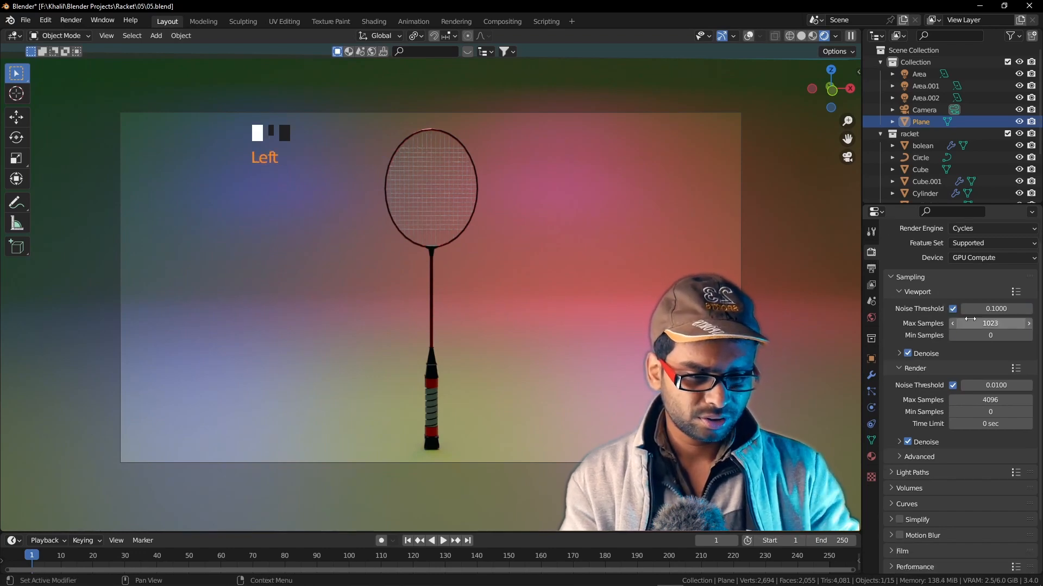
double_click(972, 323)
text(10)
click(976, 324)
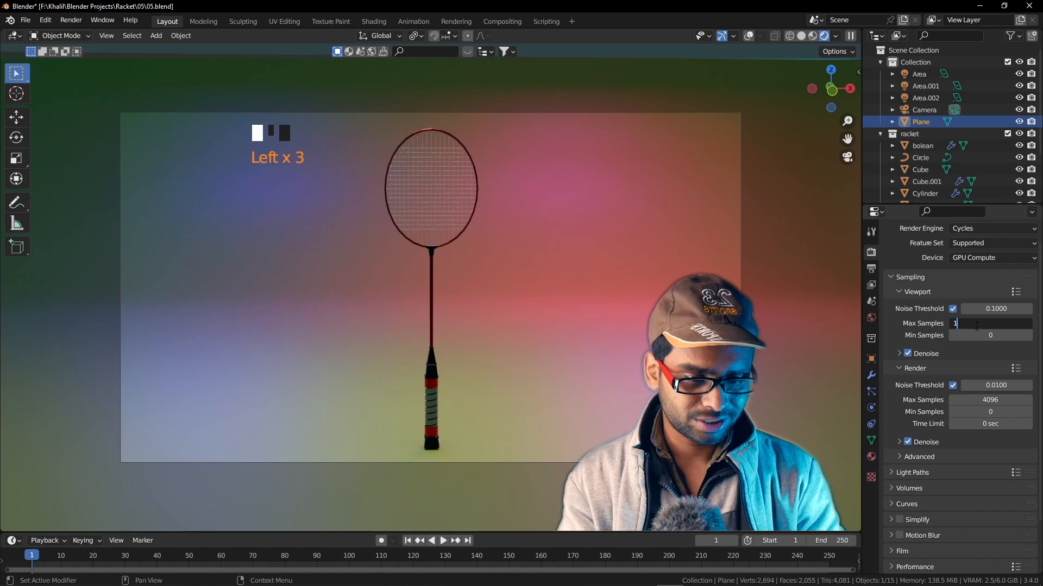
click(990, 399)
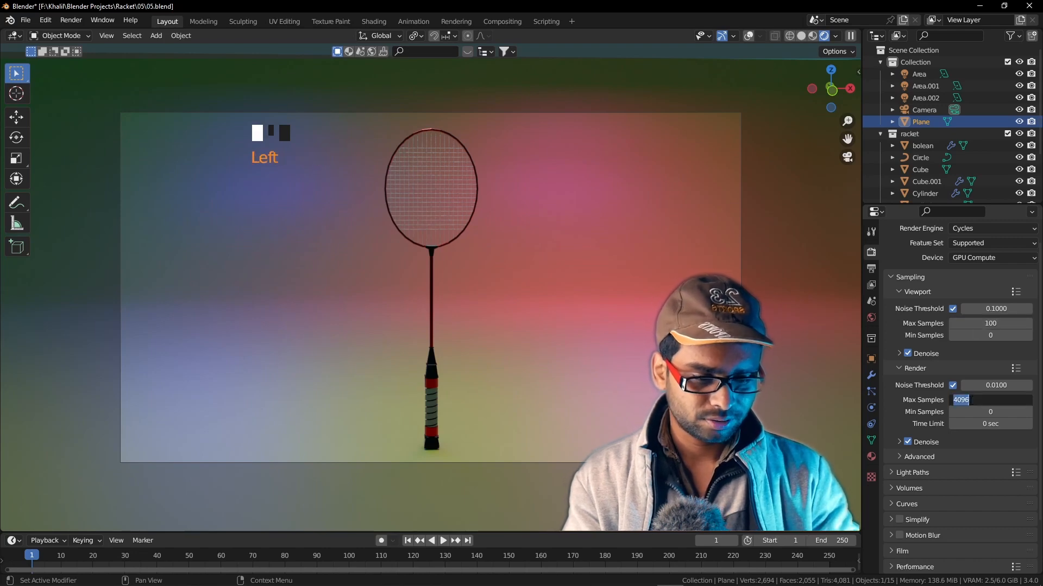
Set the color management look to Very High Contrast
scroll(917, 490, down, 7)
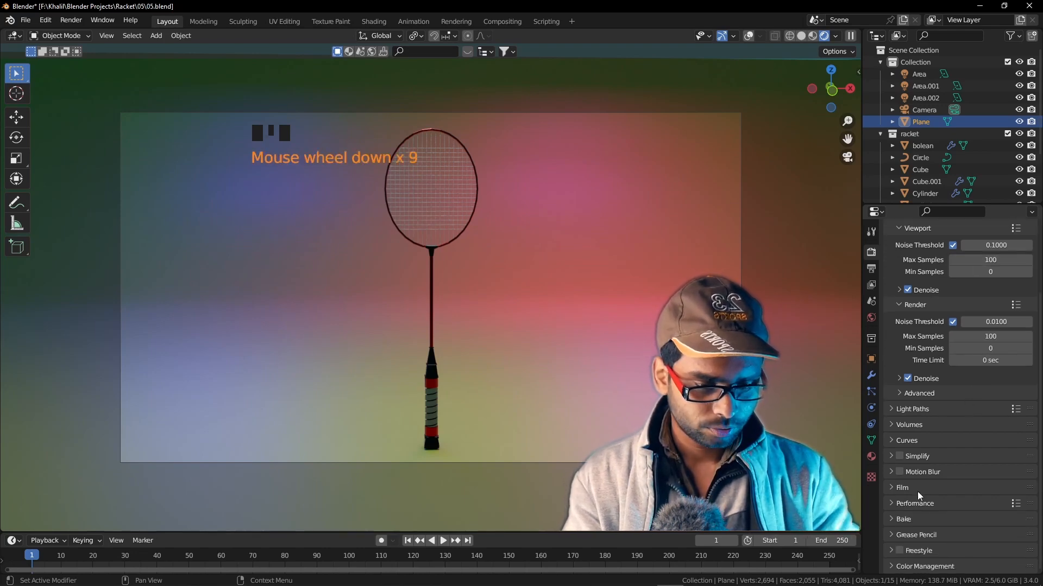
click(930, 517)
scroll(931, 517, down, 5)
click(969, 505)
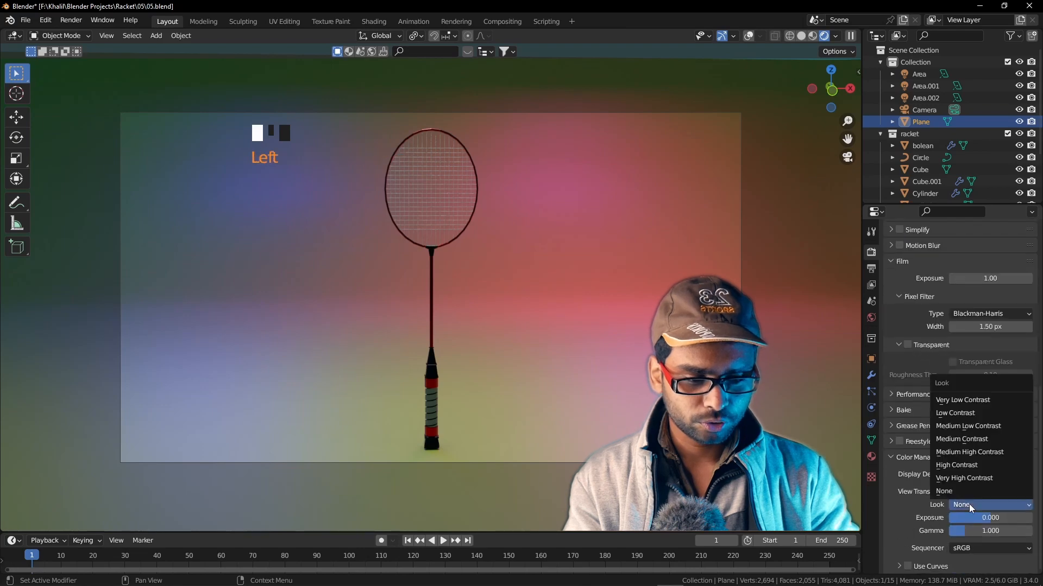
click(971, 479)
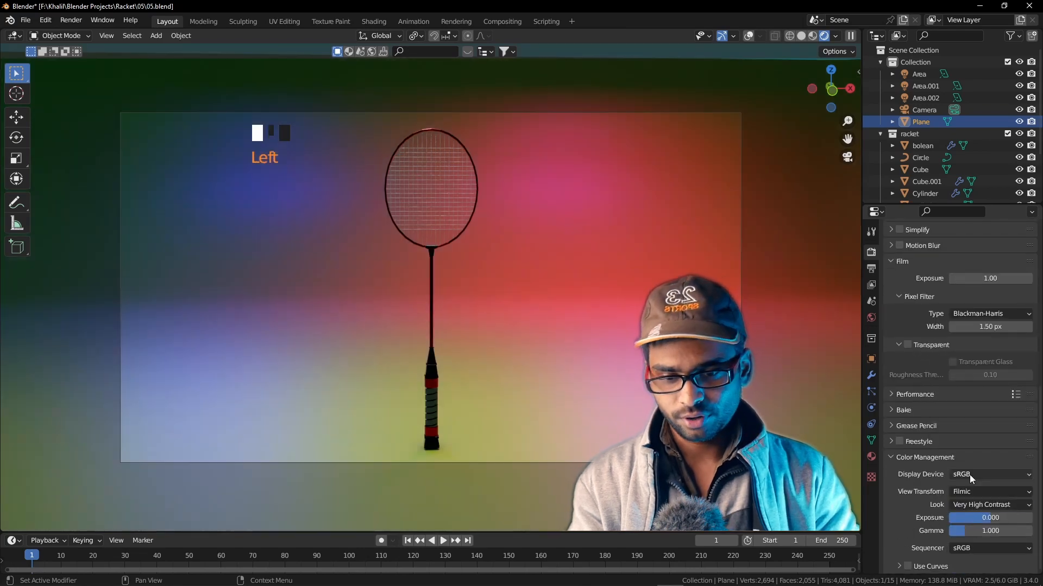
Change the surface material's base color to golden brown with saturation 0.945 and value 0.348, and set its roughness to 0.368
click(868, 458)
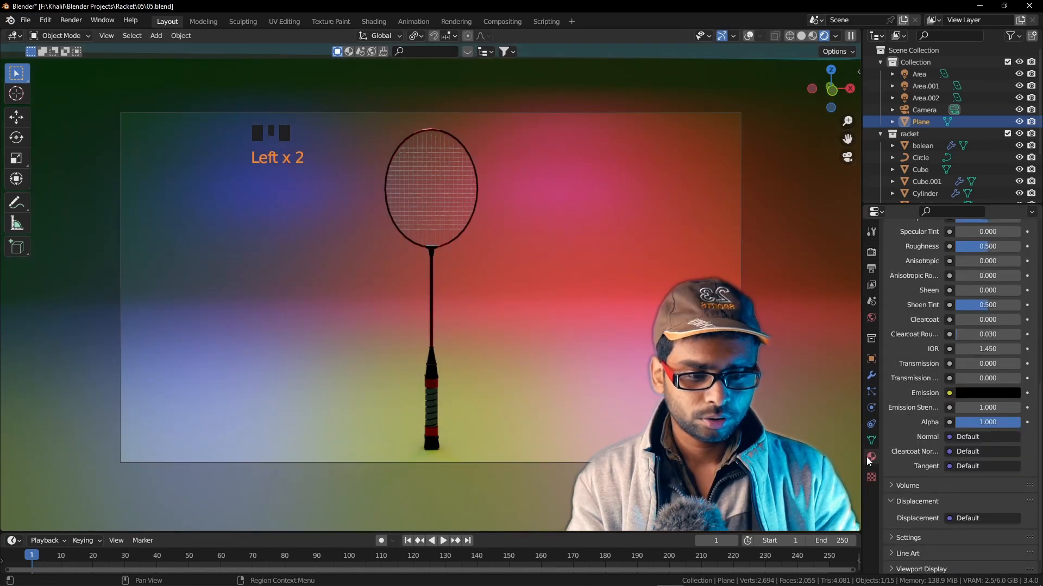
scroll(943, 429, up, 4)
scroll(943, 431, up, 10)
click(1027, 406)
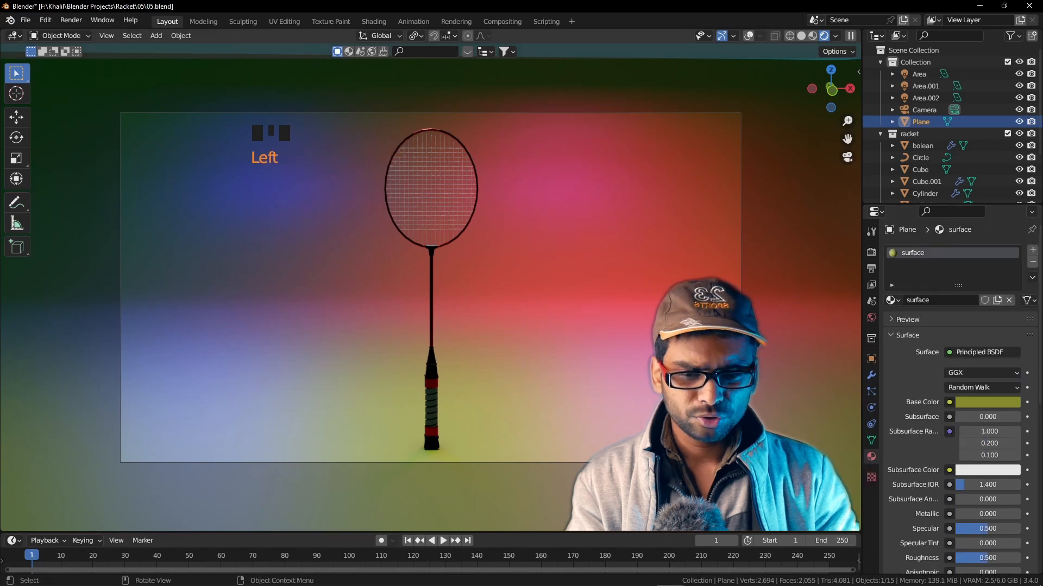
click(988, 403)
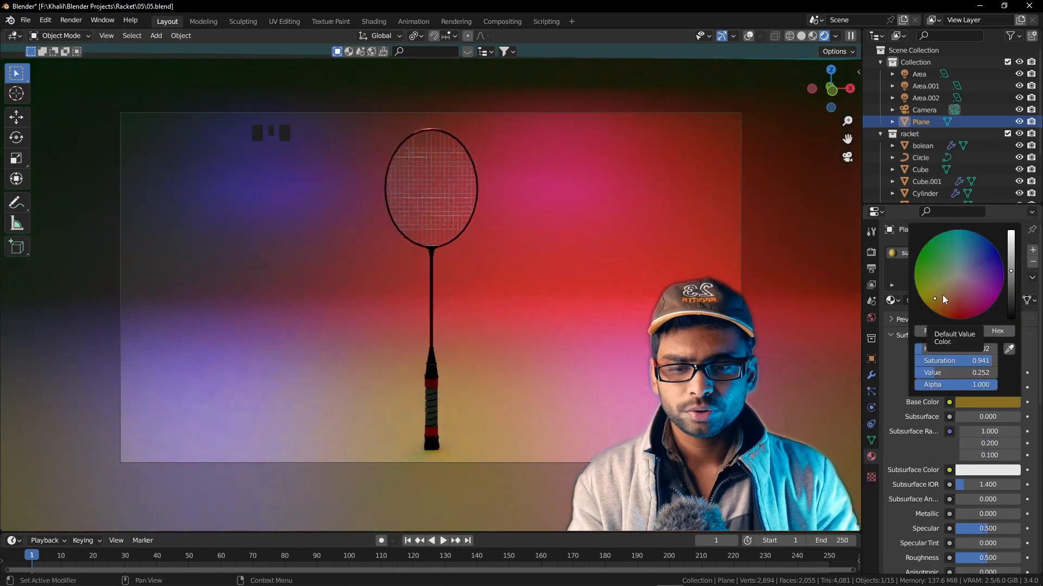
click(1011, 265)
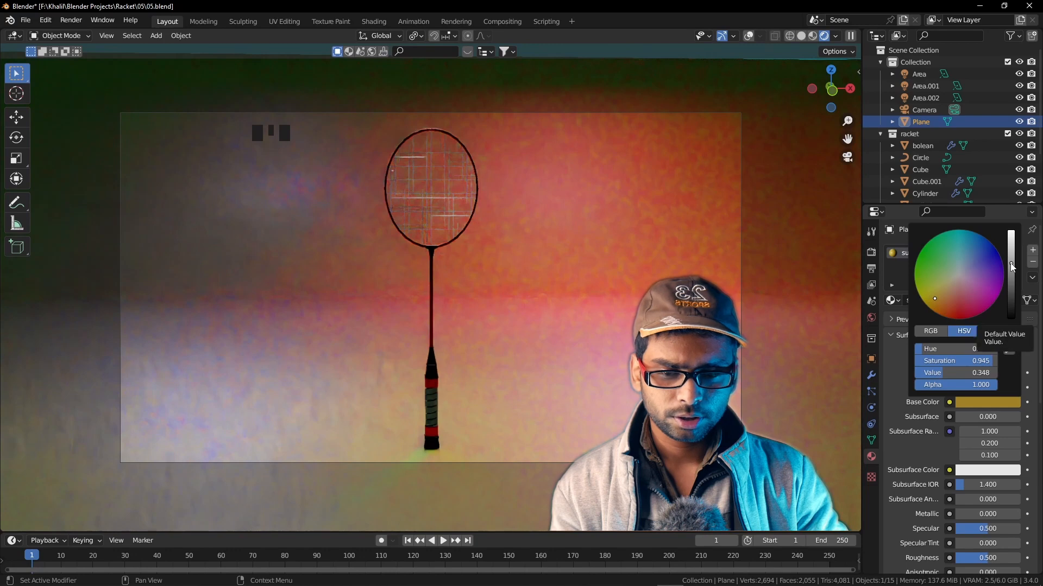
scroll(901, 395, down, 9)
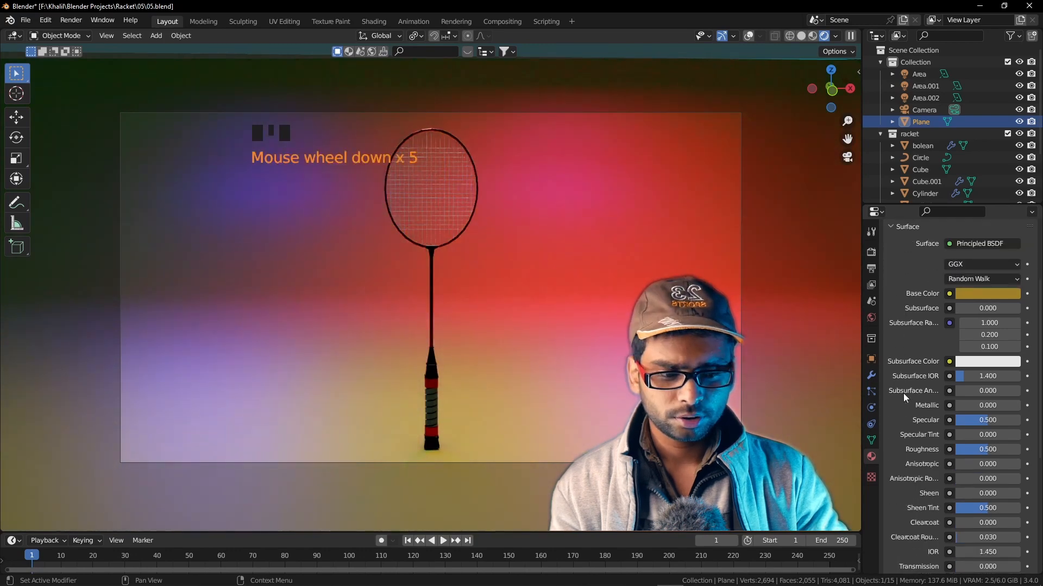
drag(978, 363, 956, 363)
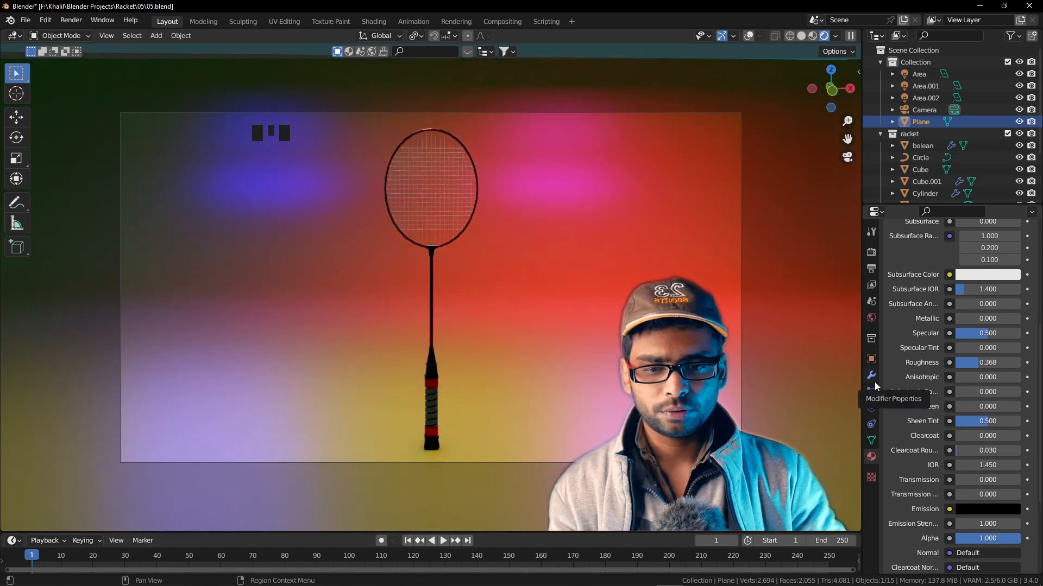
Turn on the viewport overlays, add an area light and raise it about 3.58 m along Z
middle_drag(757, 403, 752, 204)
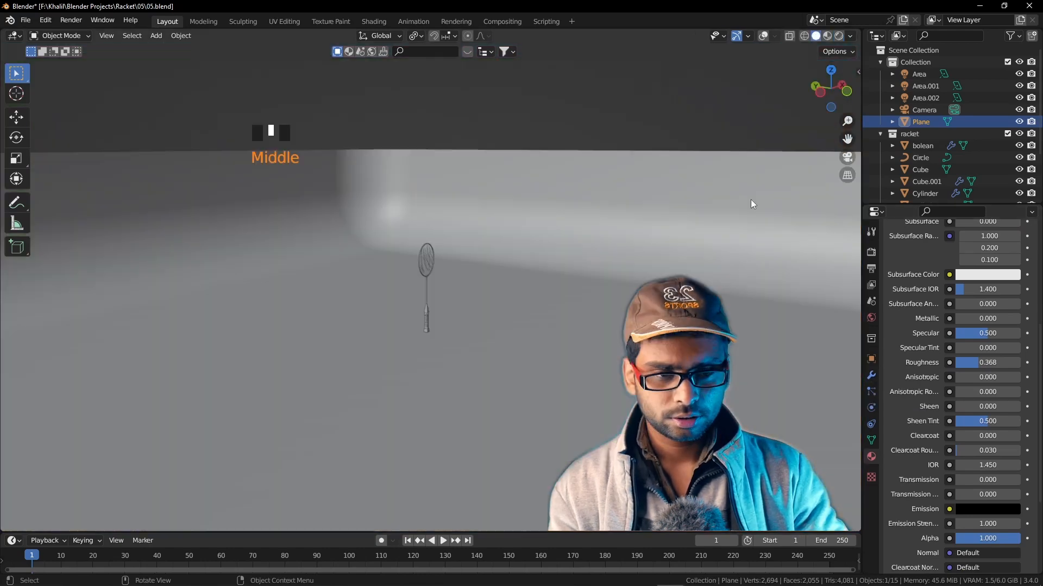
click(765, 37)
middle_drag(606, 194, 533, 234)
key(shift+a)
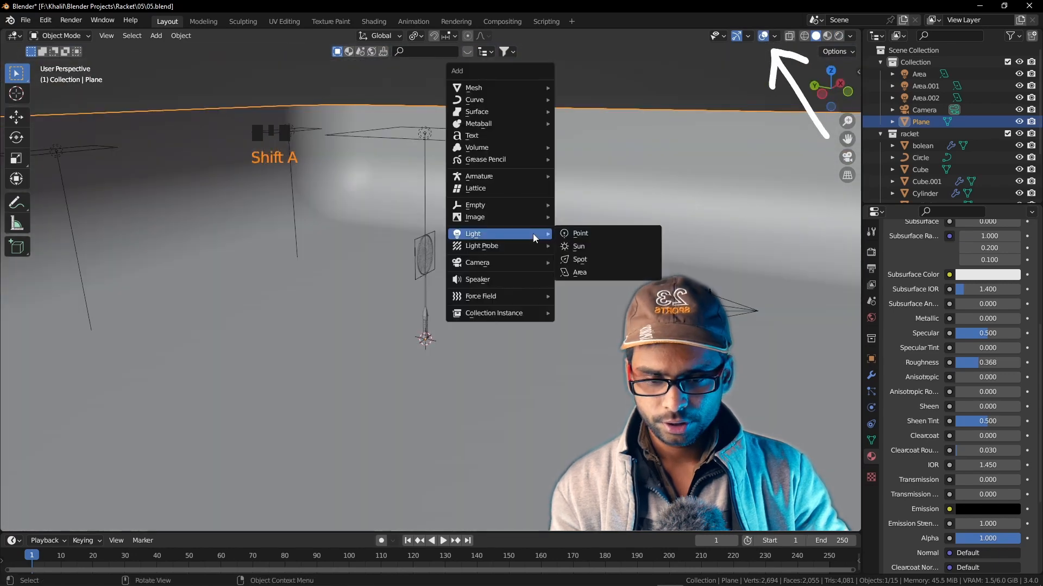
click(579, 272)
key(g)
key(z)
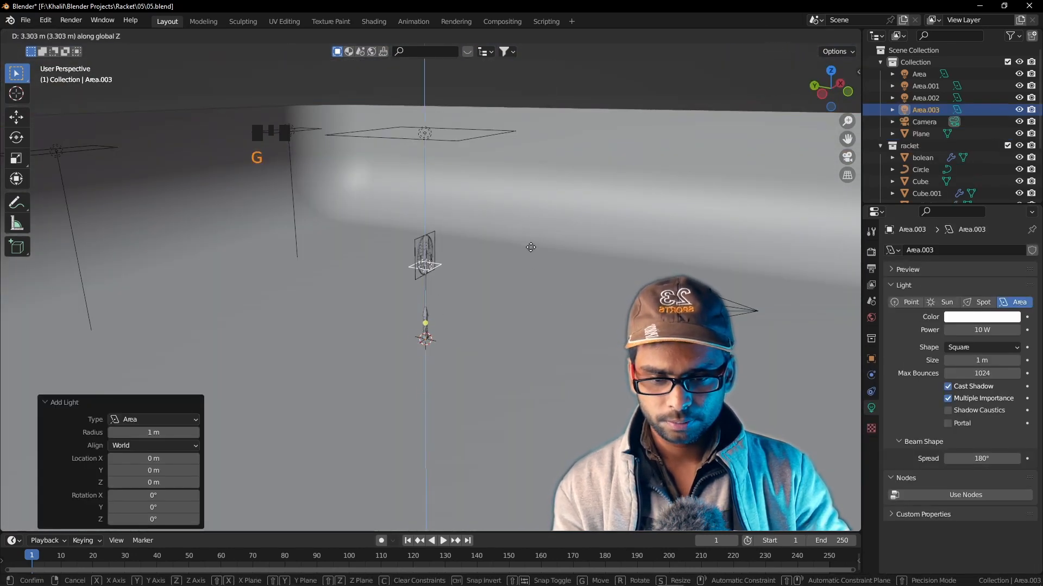
click(529, 242)
Move the new area light about -5.42 m along Y and -1.25 m along X, tilting it to face the racket
middle_drag(512, 273, 537, 272)
key(g)
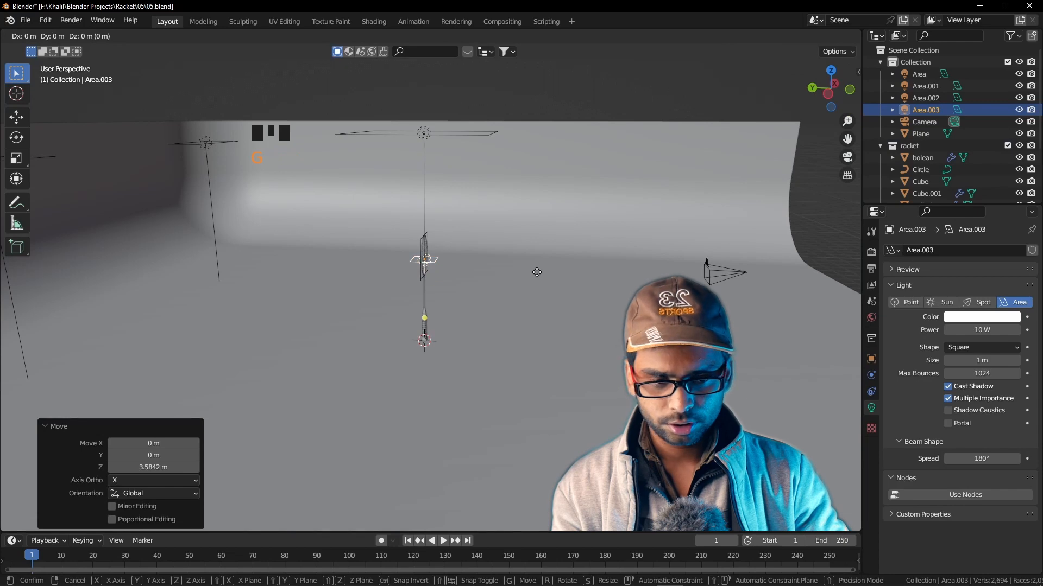
key(y)
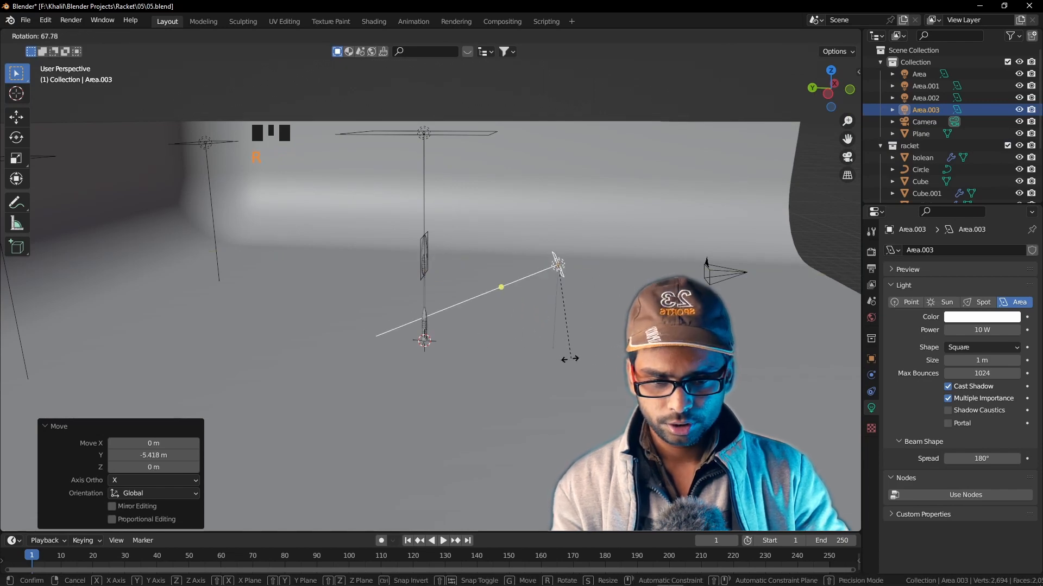
click(554, 260)
middle_drag(554, 260, 520, 331)
key(g)
key(x)
click(477, 333)
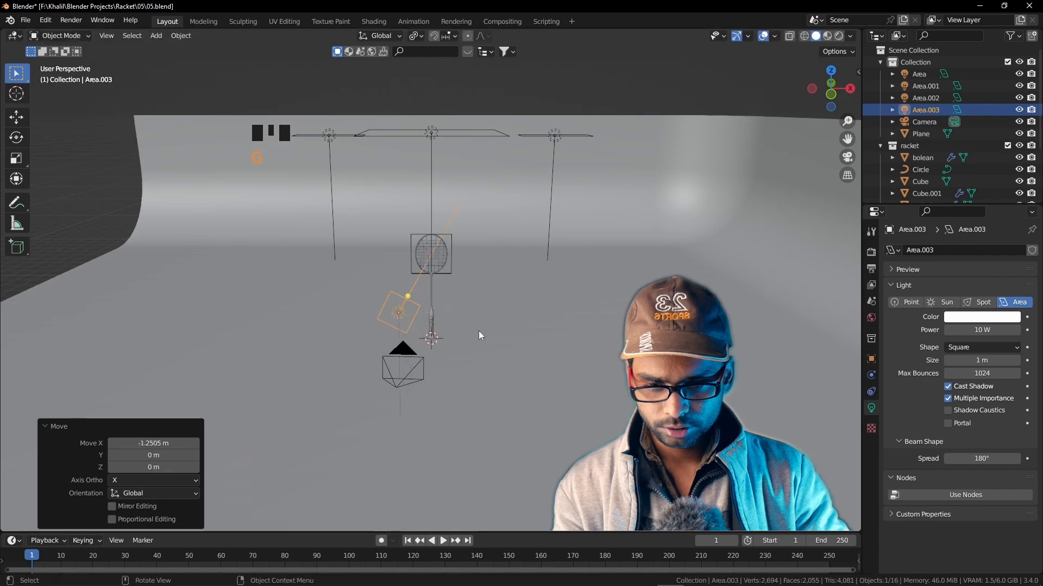
Rotate the new area light -16.4° about Z, reposition it from the top view, and turn it another 22.2° toward the racket
key(KP_0)
key(r)
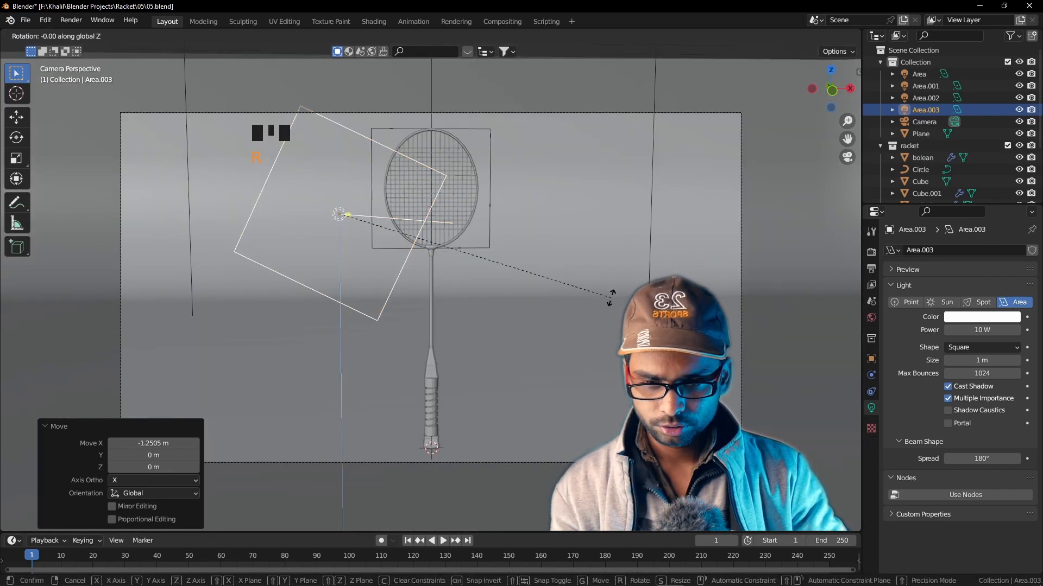
click(549, 304)
key(KP_7)
key(r)
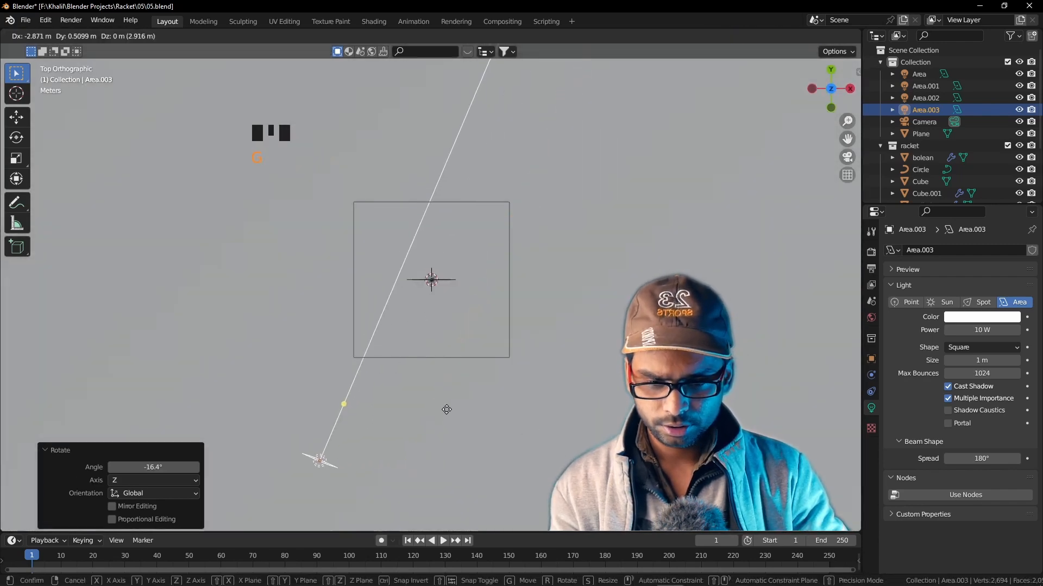
click(559, 442)
Show the rendered camera view and try the new area light at 50 W, settling on a power of 1000 W
key(KP_0)
key(z)
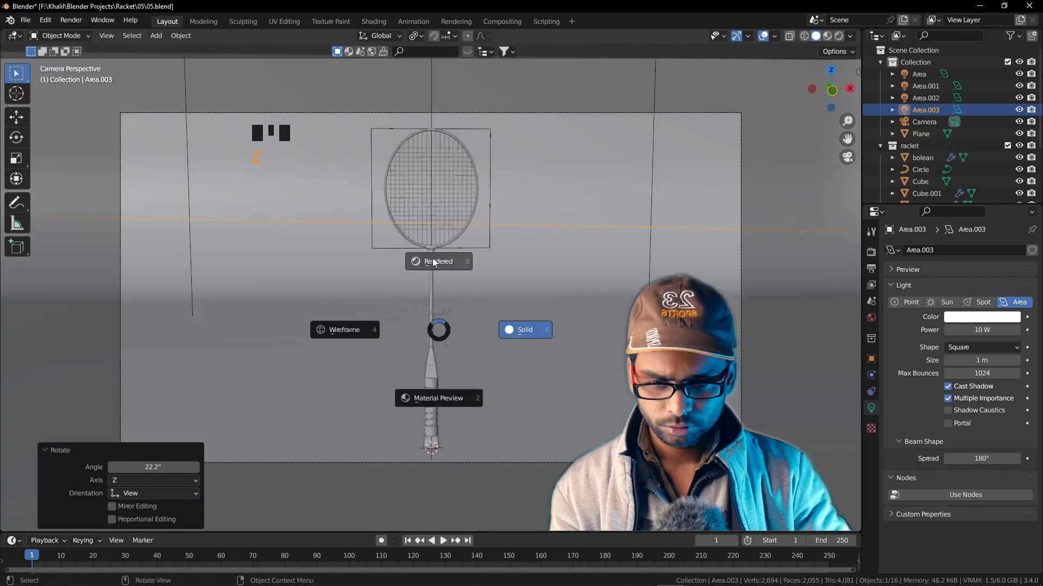
click(980, 330)
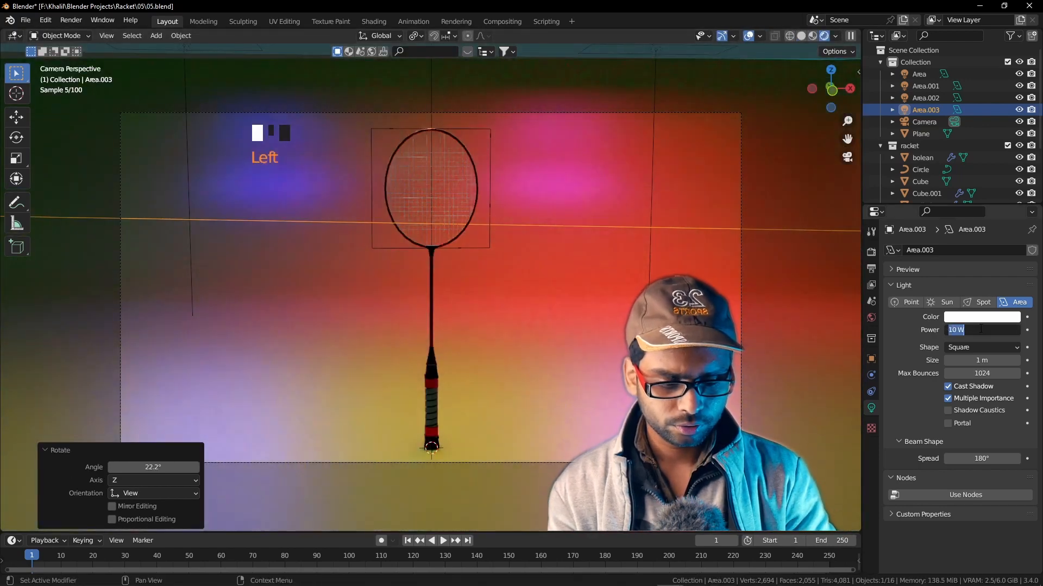
text(50)
key(Return)
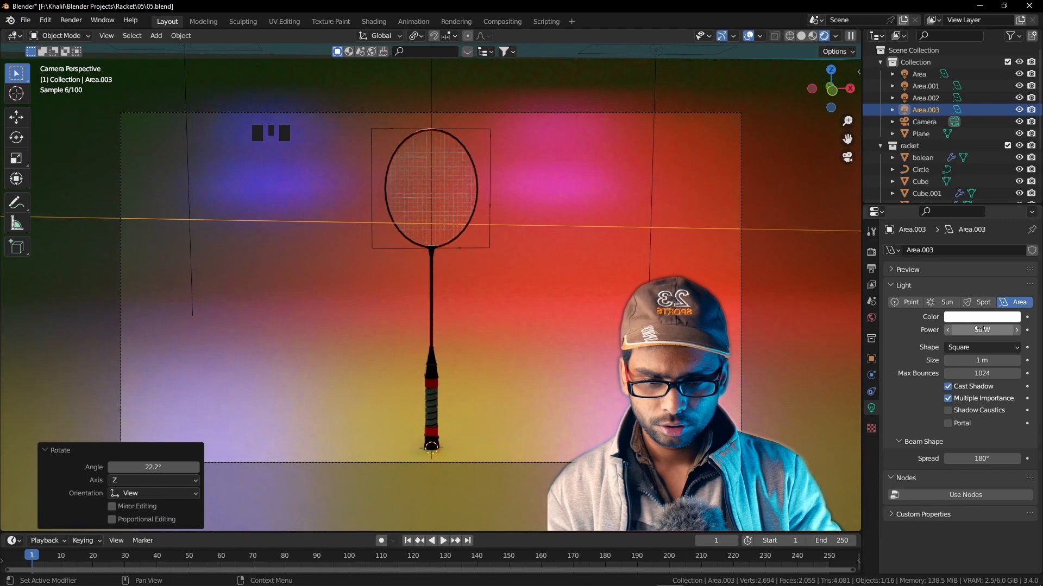
click(976, 330)
text(10)
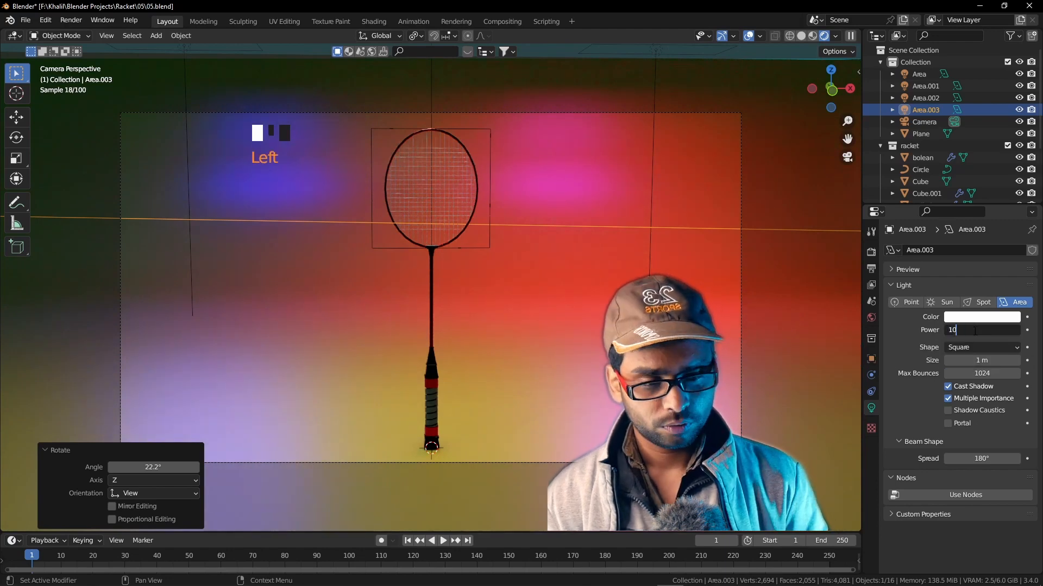
text(00)
key(Return)
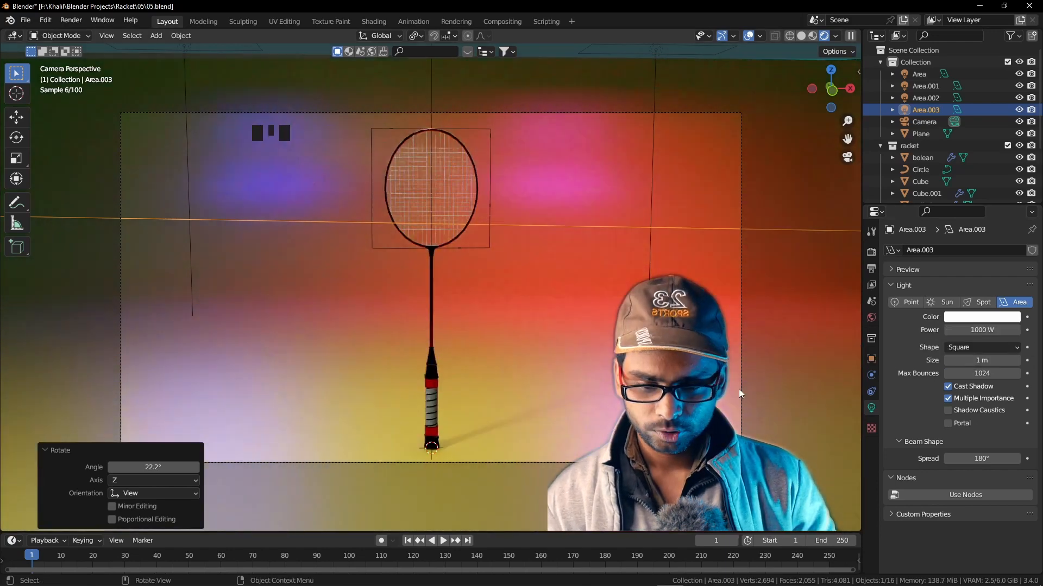
Scale the new area light along its local X axis by about 3.5
middle_drag(739, 388, 594, 422)
key(s)
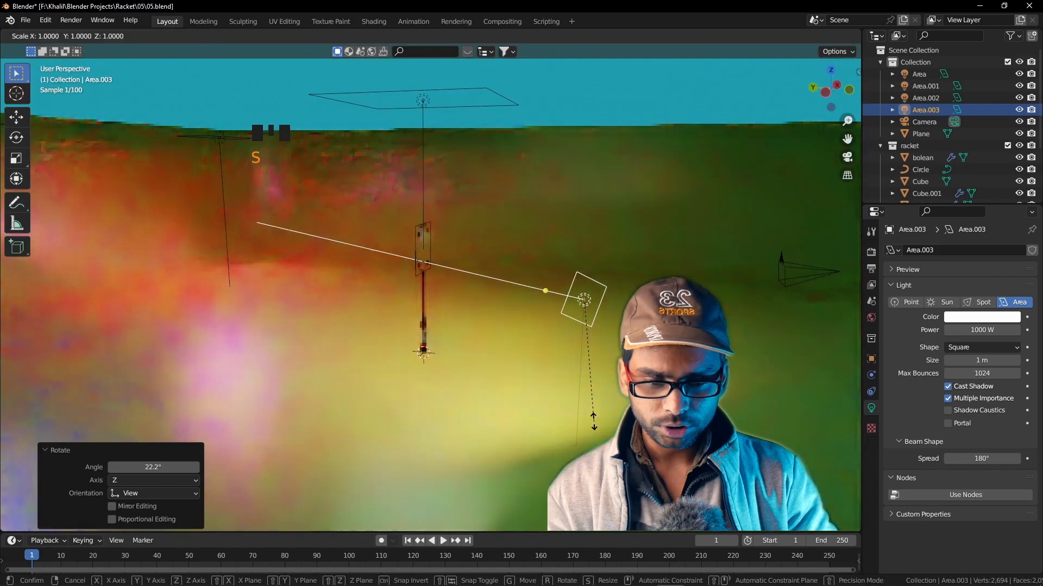
key(x)
key(x)
click(667, 207)
middle_drag(667, 188, 579, 164)
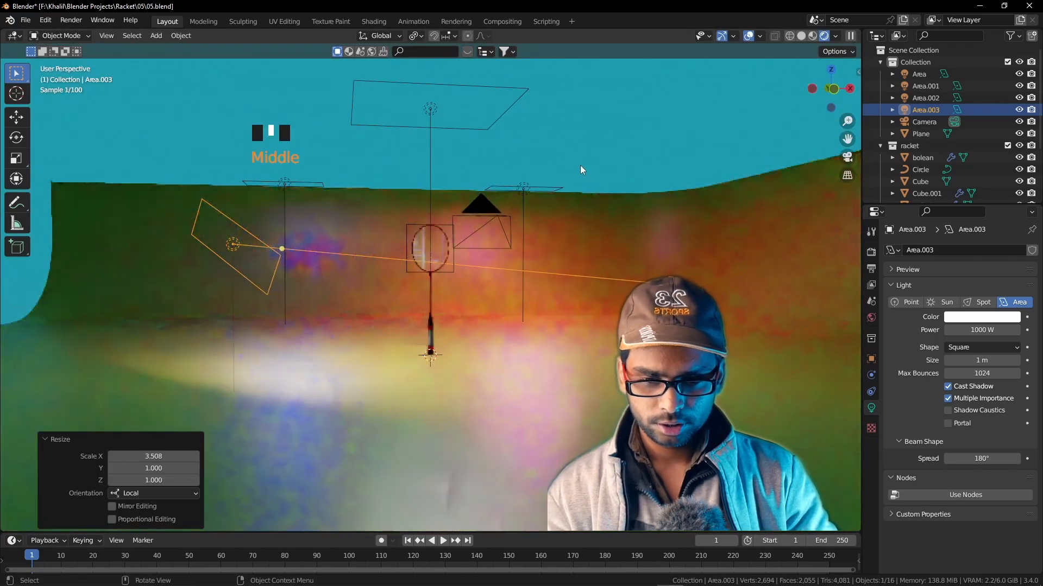
Return to the camera view and set the widened area light's power to 5000 W
key(KP_0)
click(956, 330)
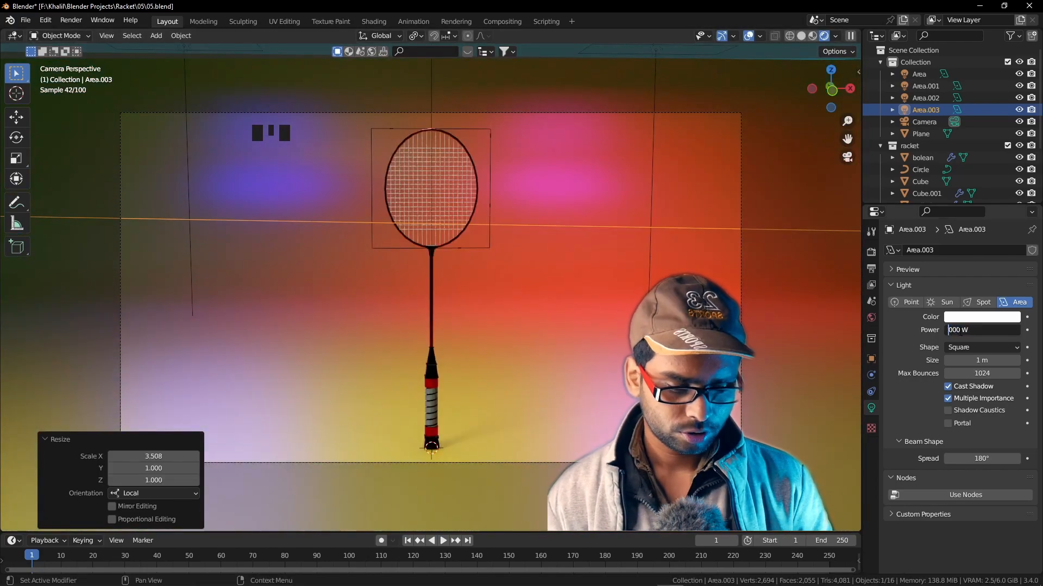
text(5000)
key(Return)
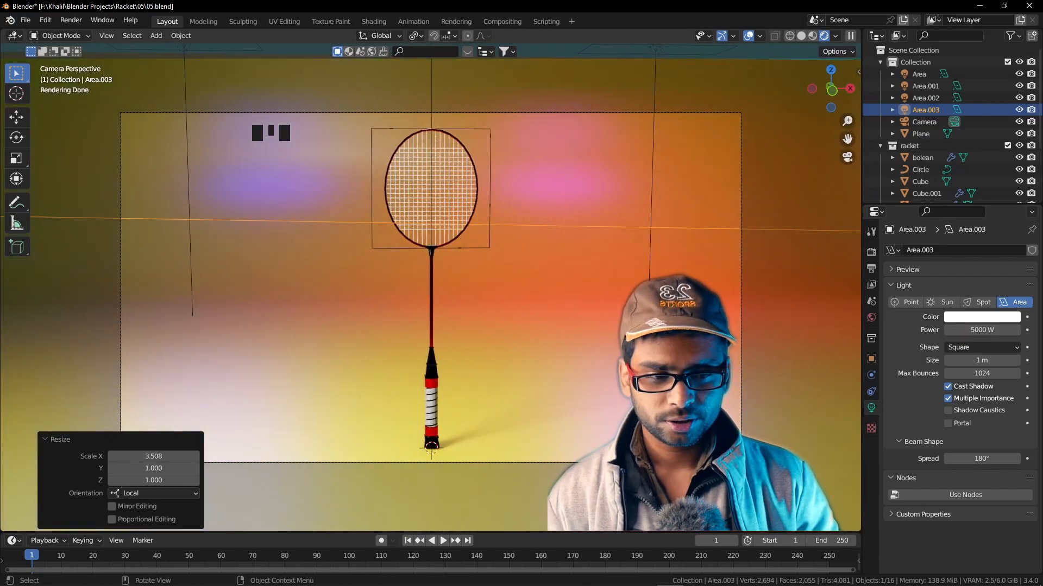
Render the scene and start saving the finished image
key(F12)
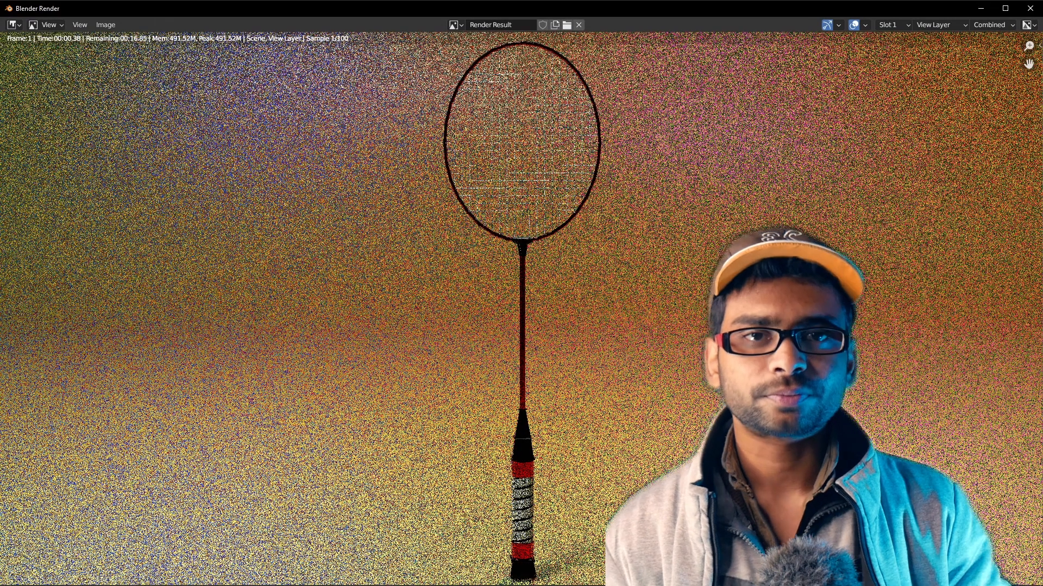
click(105, 24)
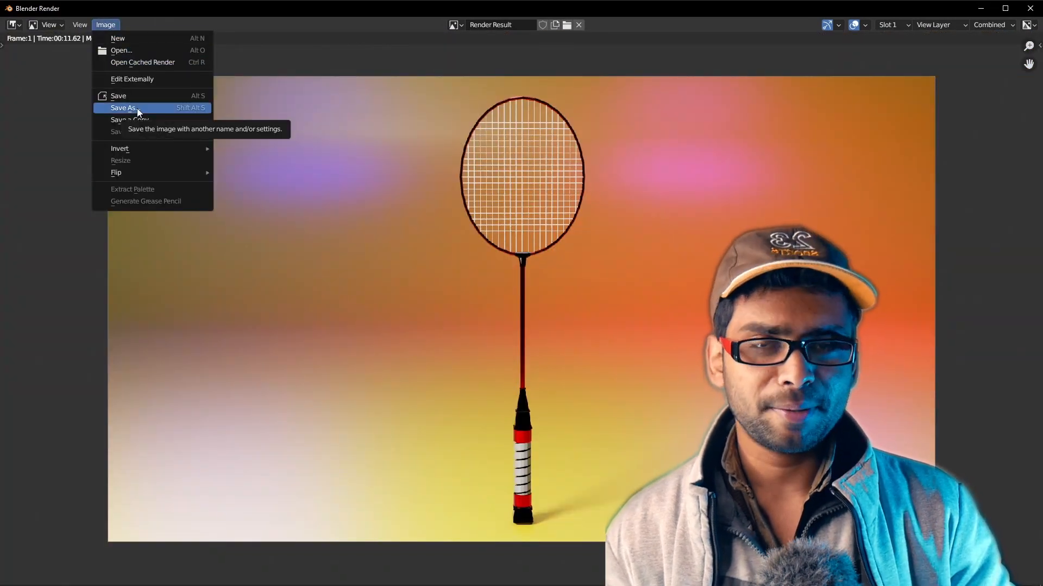